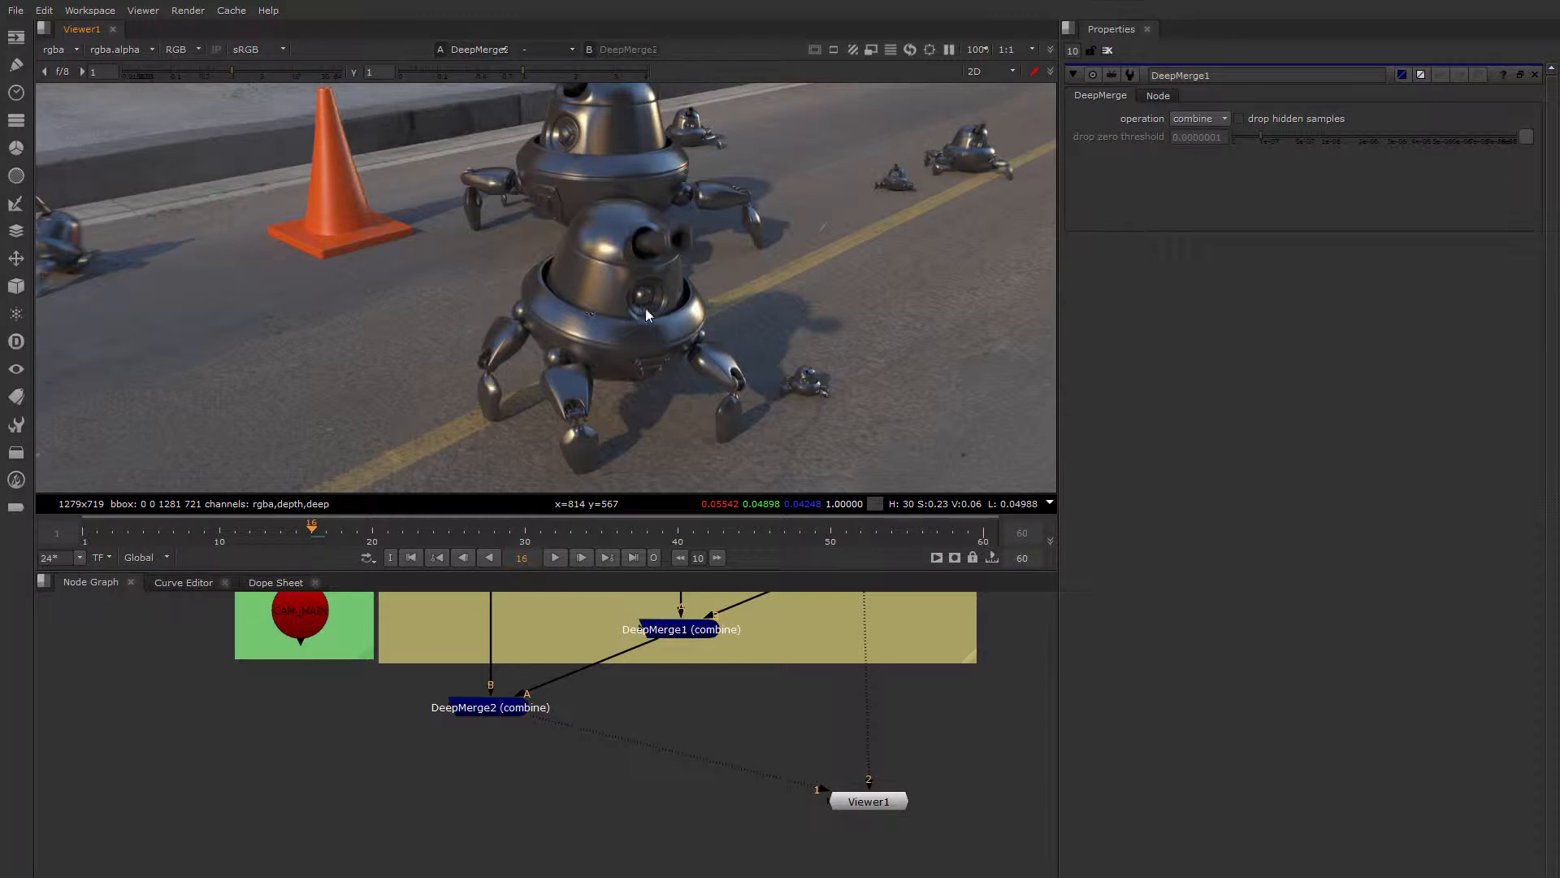
Add a DeepToPoints node below DeepMerge2 and connect its camera input to CAM_MAIN
{"action": "scroll", "coordinate": [645, 309], "scroll_direction": "down", "scroll_amount": 2}
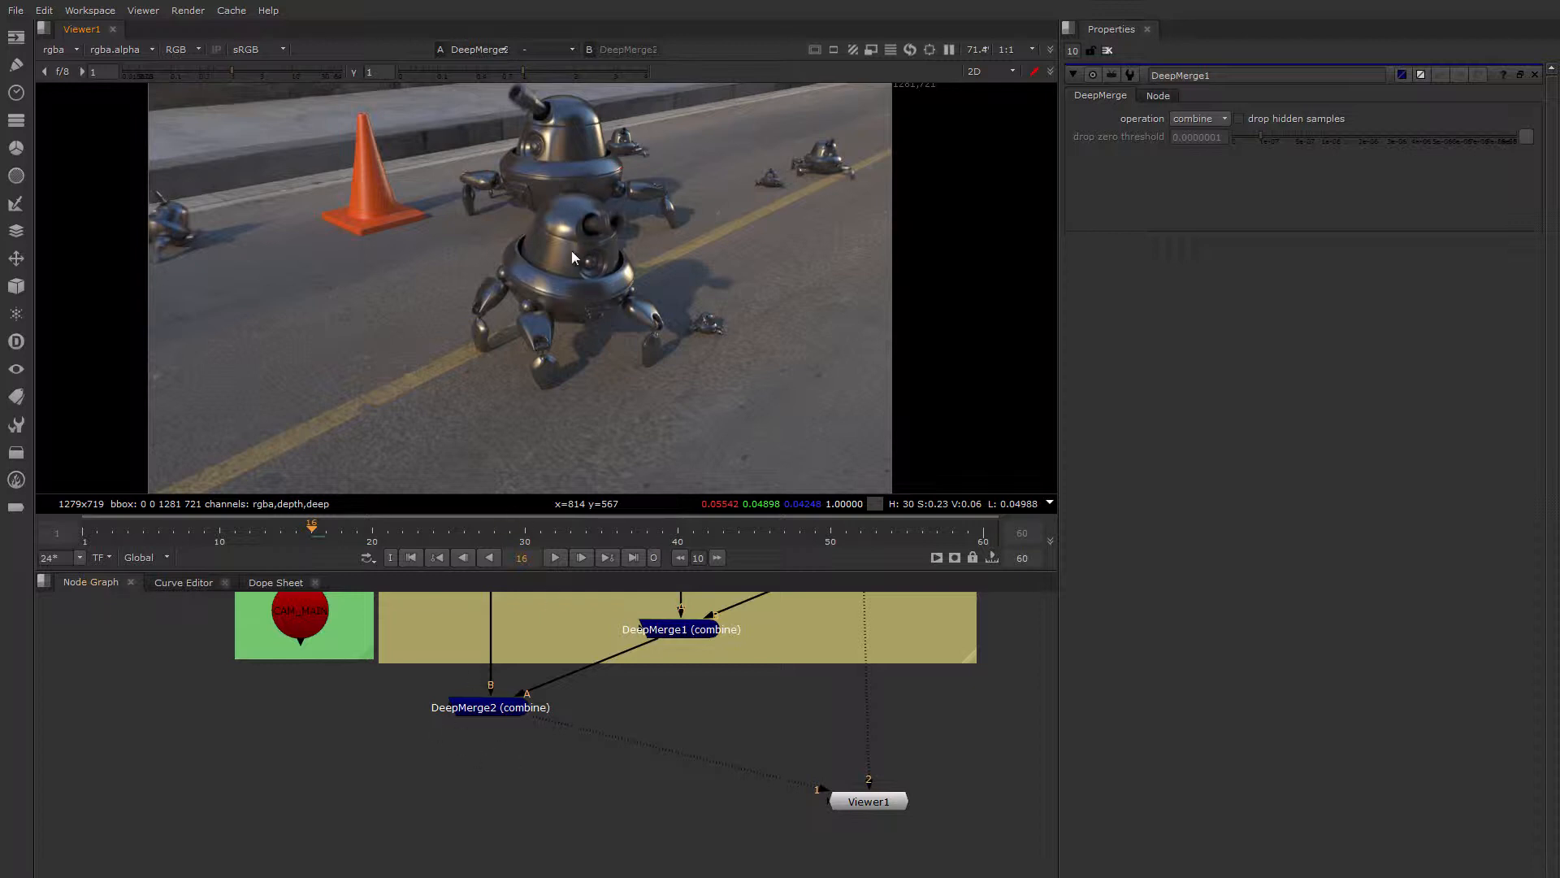
{"action": "left_click", "coordinate": [18, 344]}
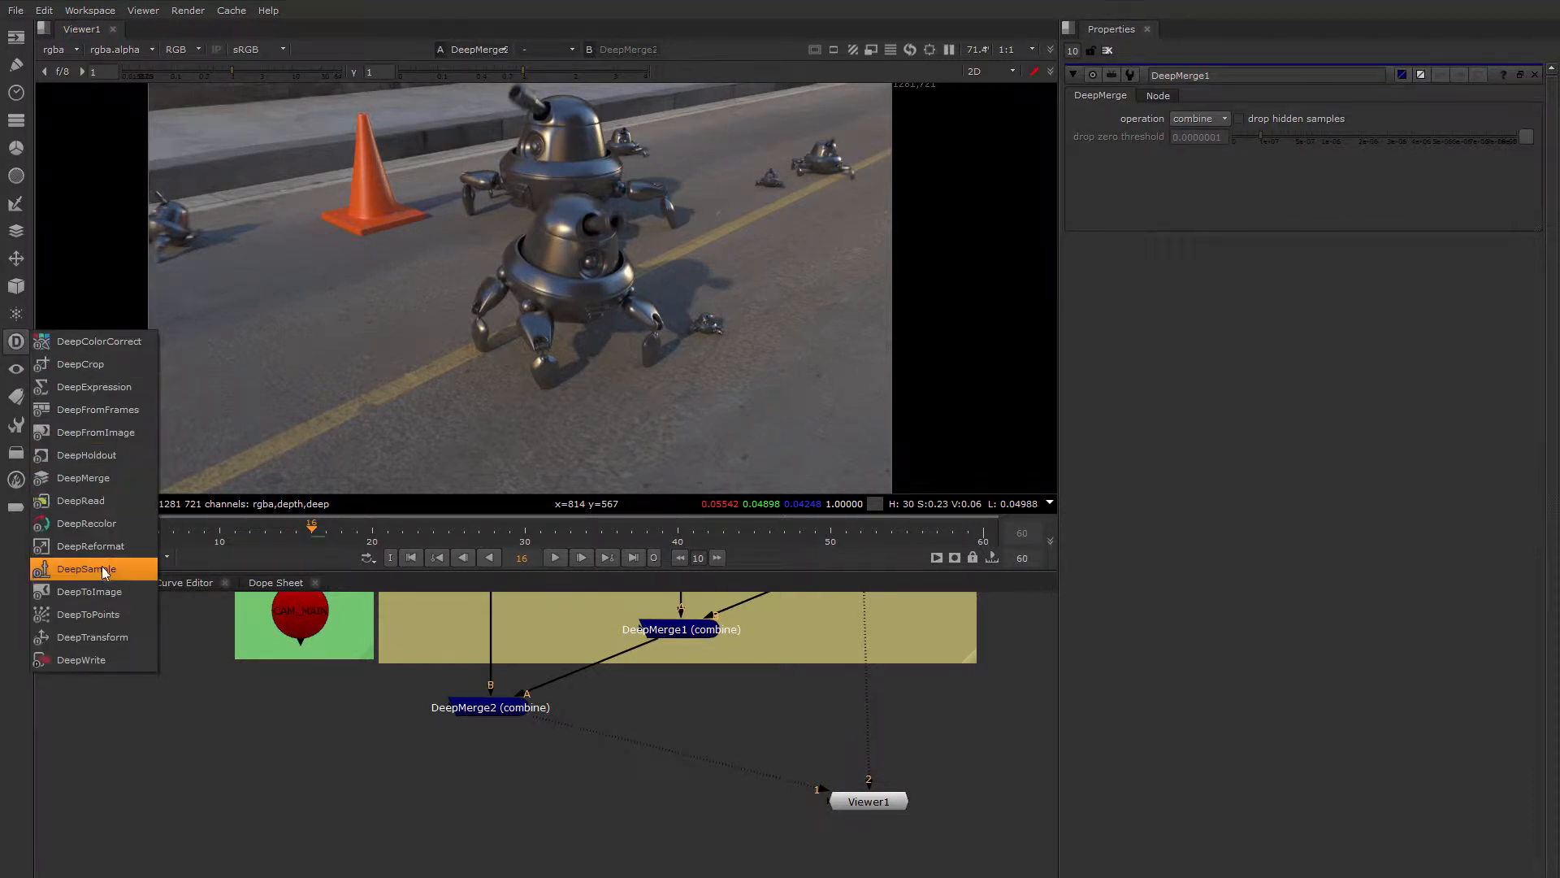
{"action": "left_click", "coordinate": [89, 615]}
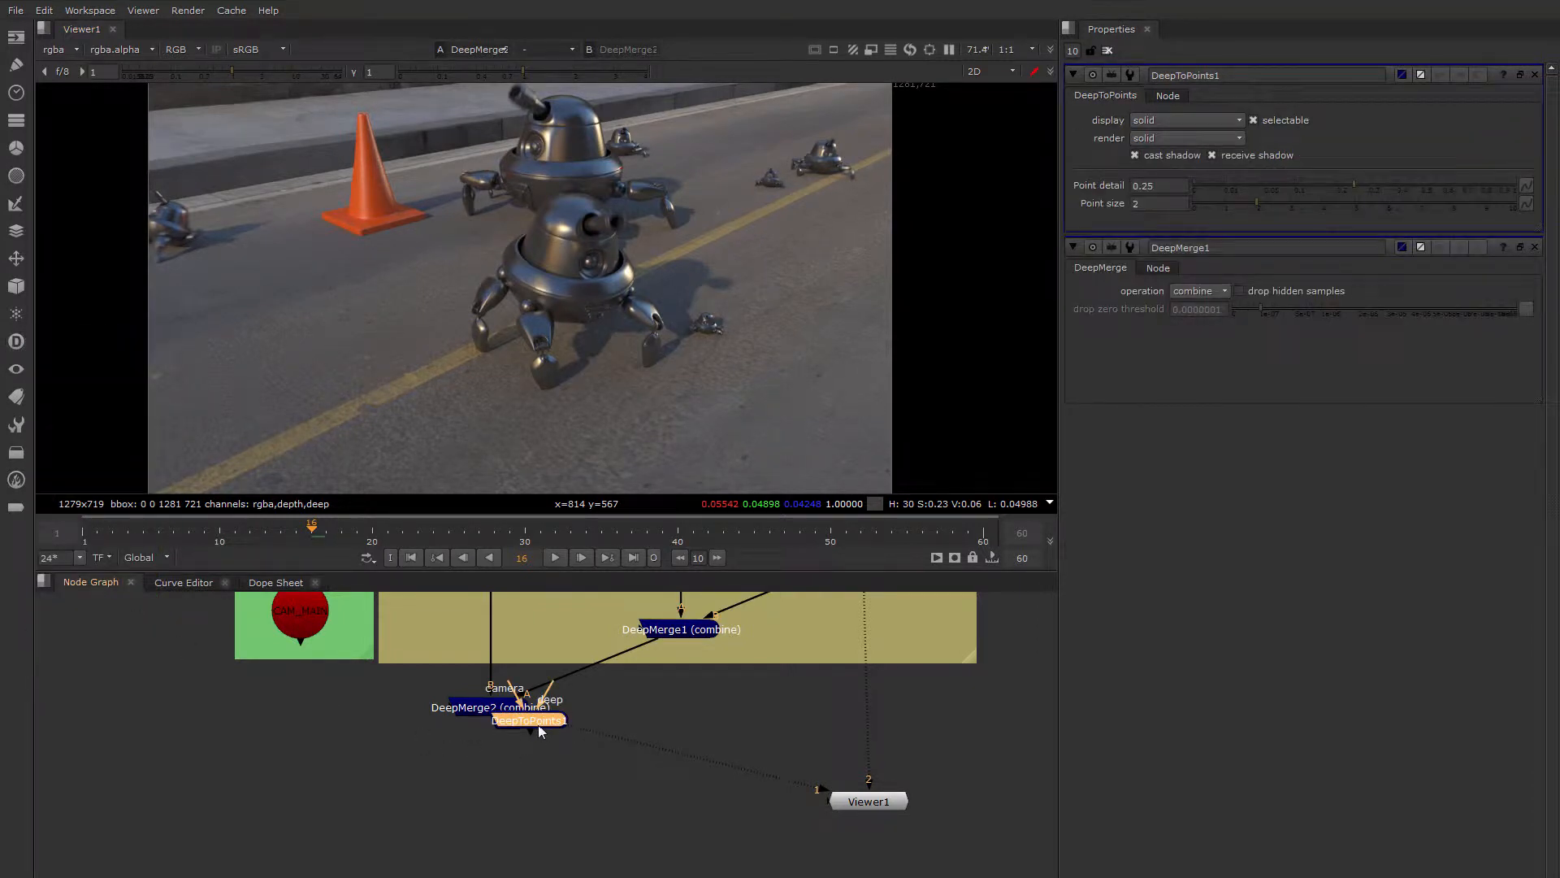
{"action": "left_click_drag", "start_coordinate": [508, 723], "coordinate": [301, 618]}
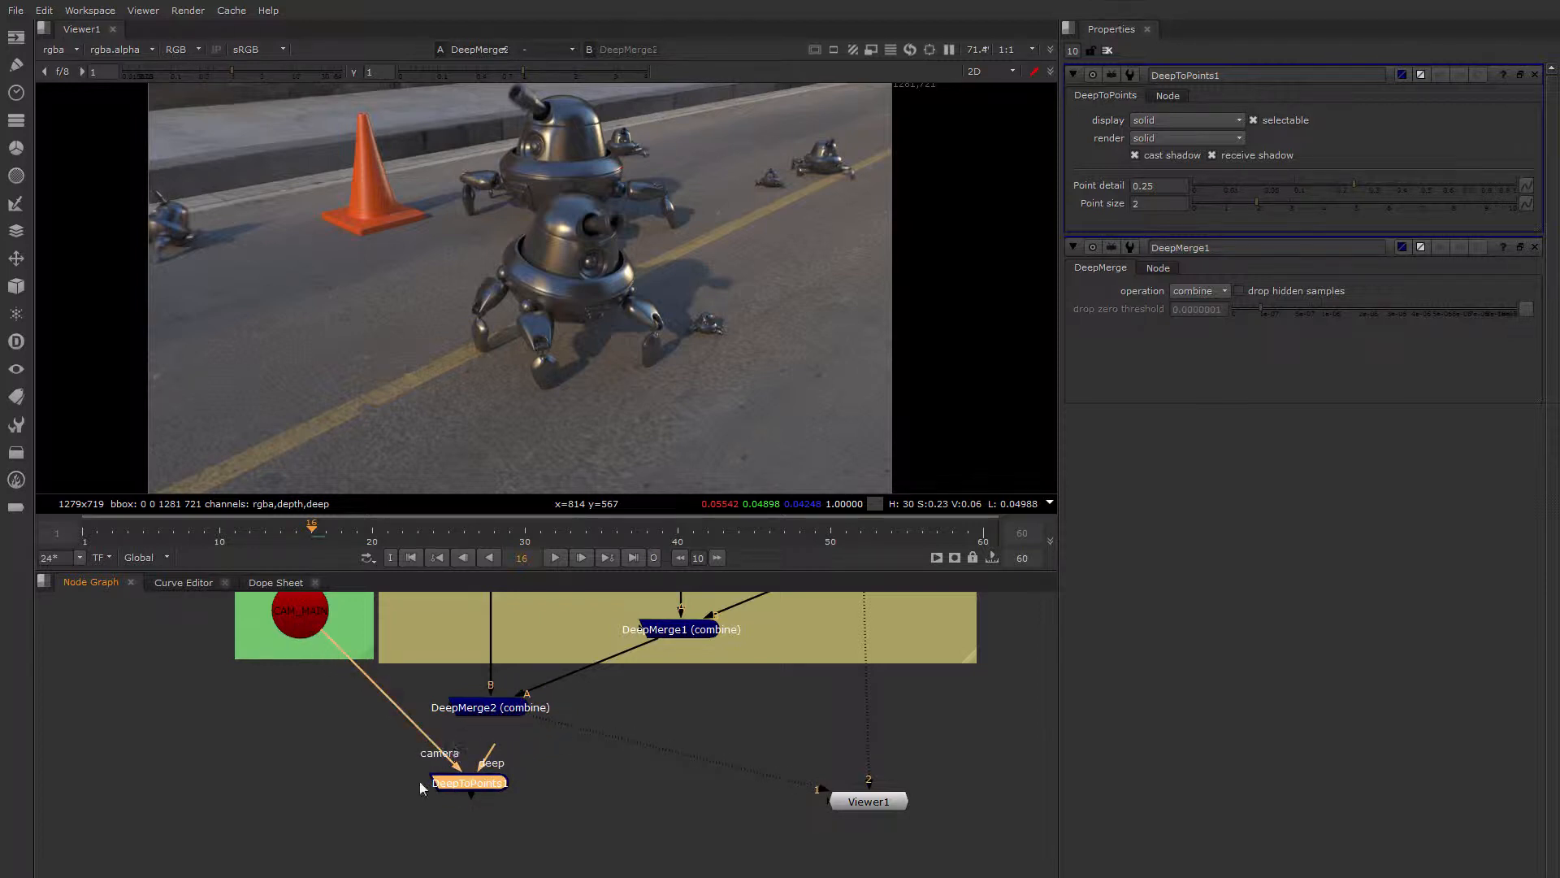
{"action": "left_click_drag", "start_coordinate": [420, 784], "coordinate": [408, 786]}
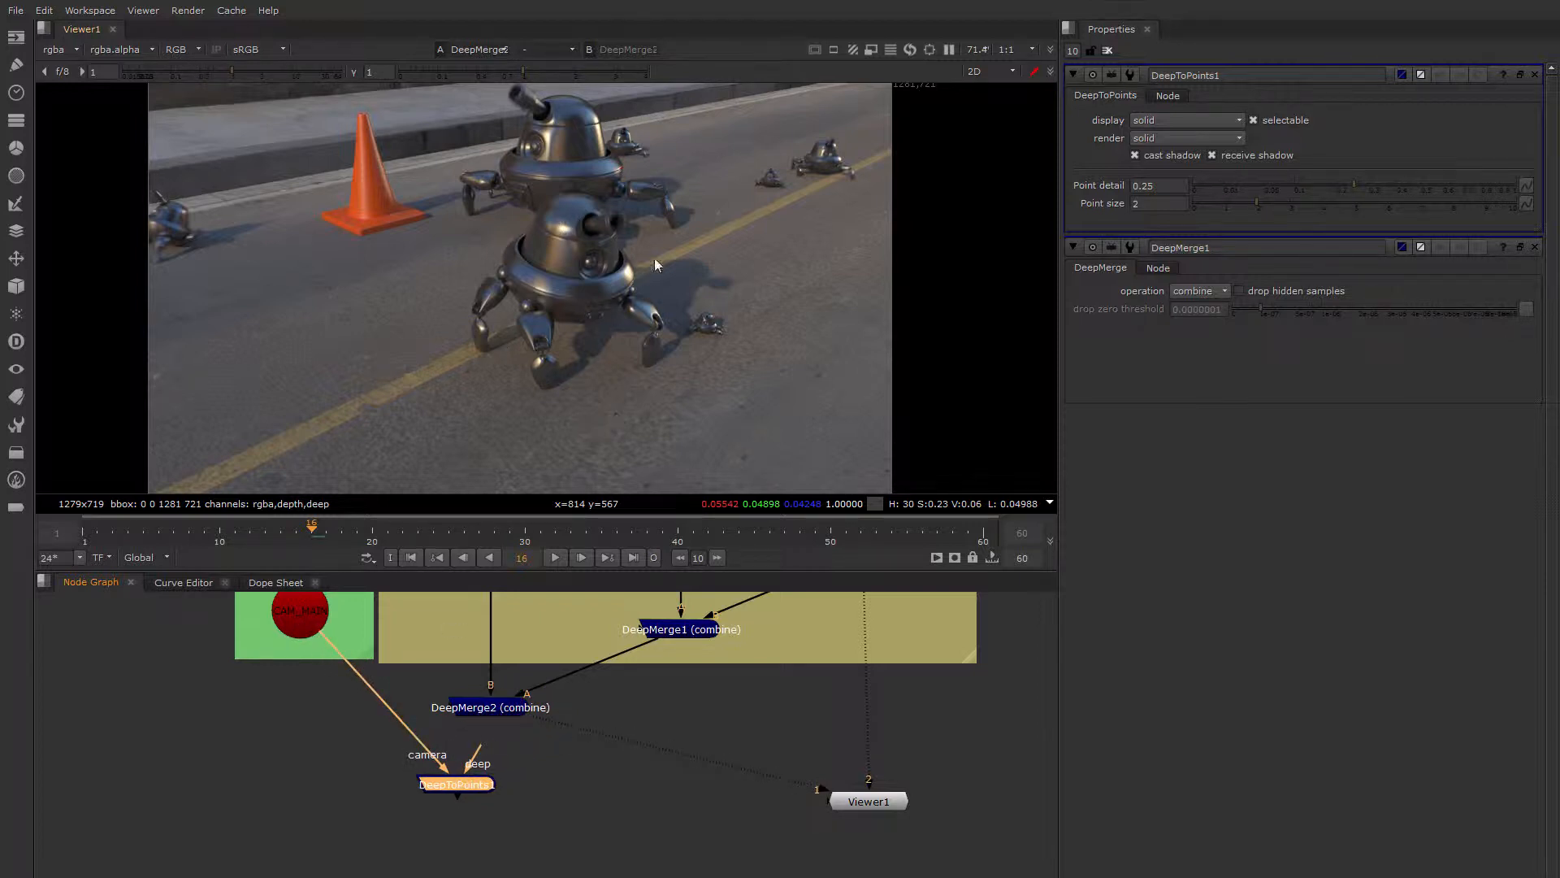
Connect the DeepToPoints1 deep input to DeepMerge2 and align the node directly beneath it
{"action": "middle_click_drag", "start_coordinate": [314, 622], "coordinate": [352, 647]}
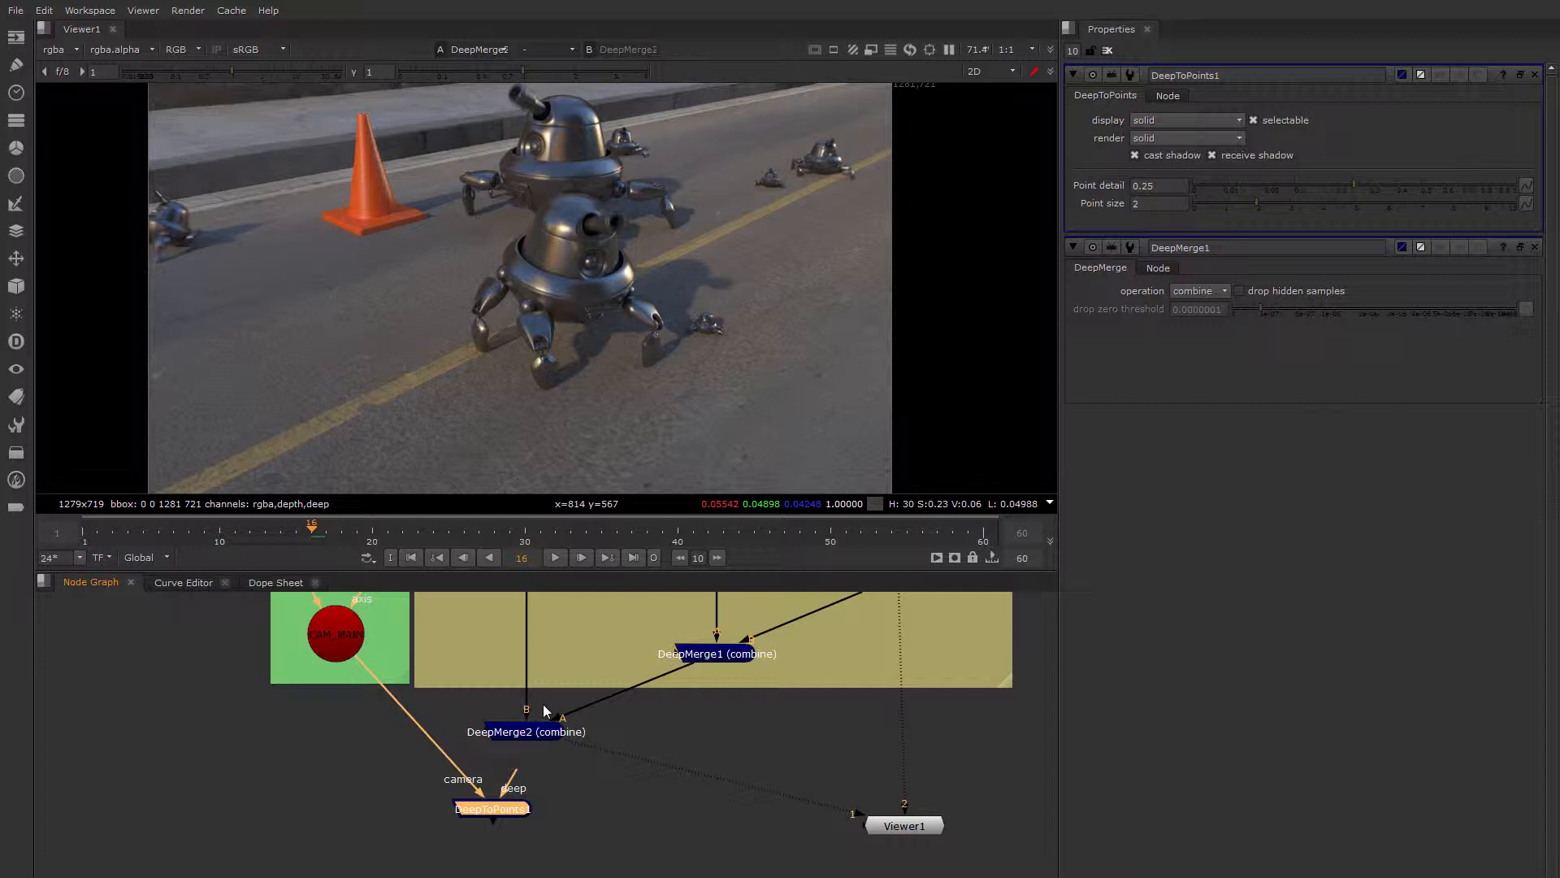
{"action": "left_click_drag", "start_coordinate": [511, 782], "coordinate": [525, 734]}
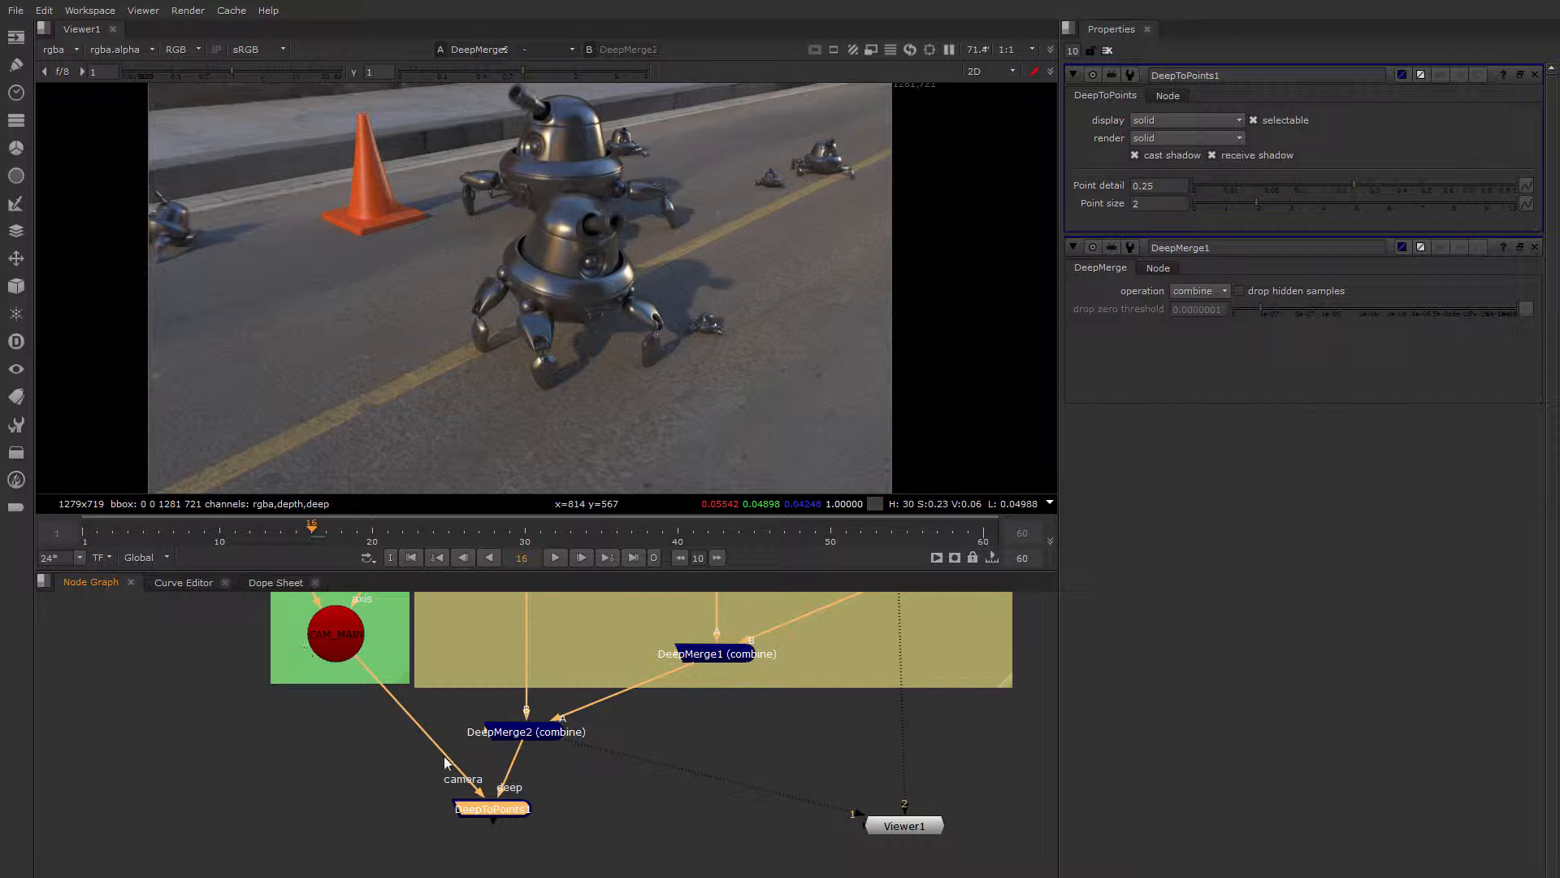
{"action": "left_click_drag", "start_coordinate": [493, 809], "coordinate": [525, 804]}
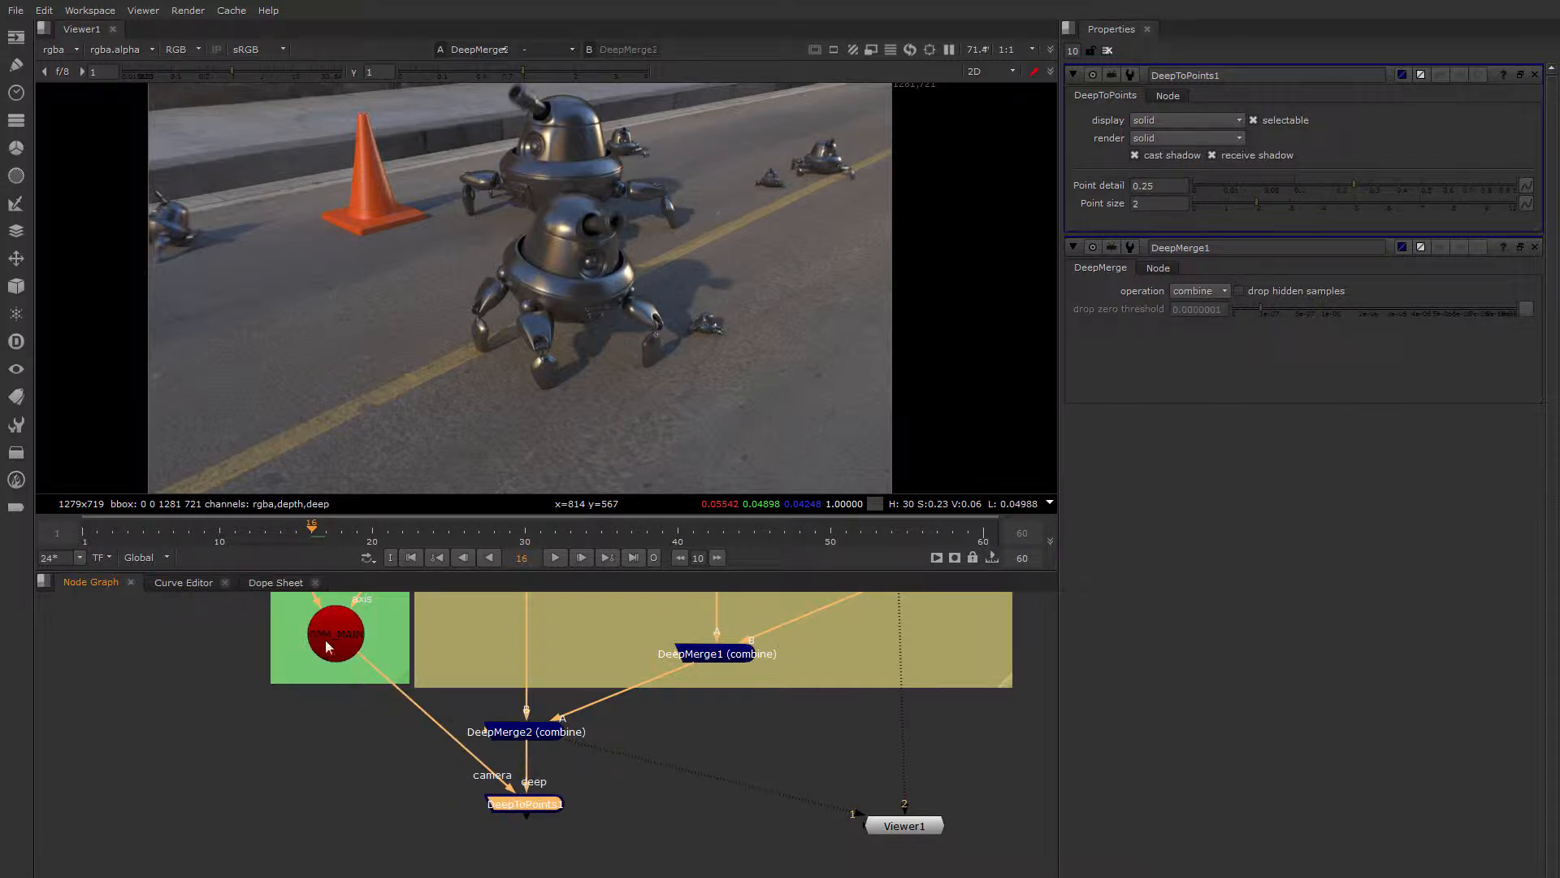
{"action": "middle_click_drag", "start_coordinate": [477, 760], "coordinate": [439, 712]}
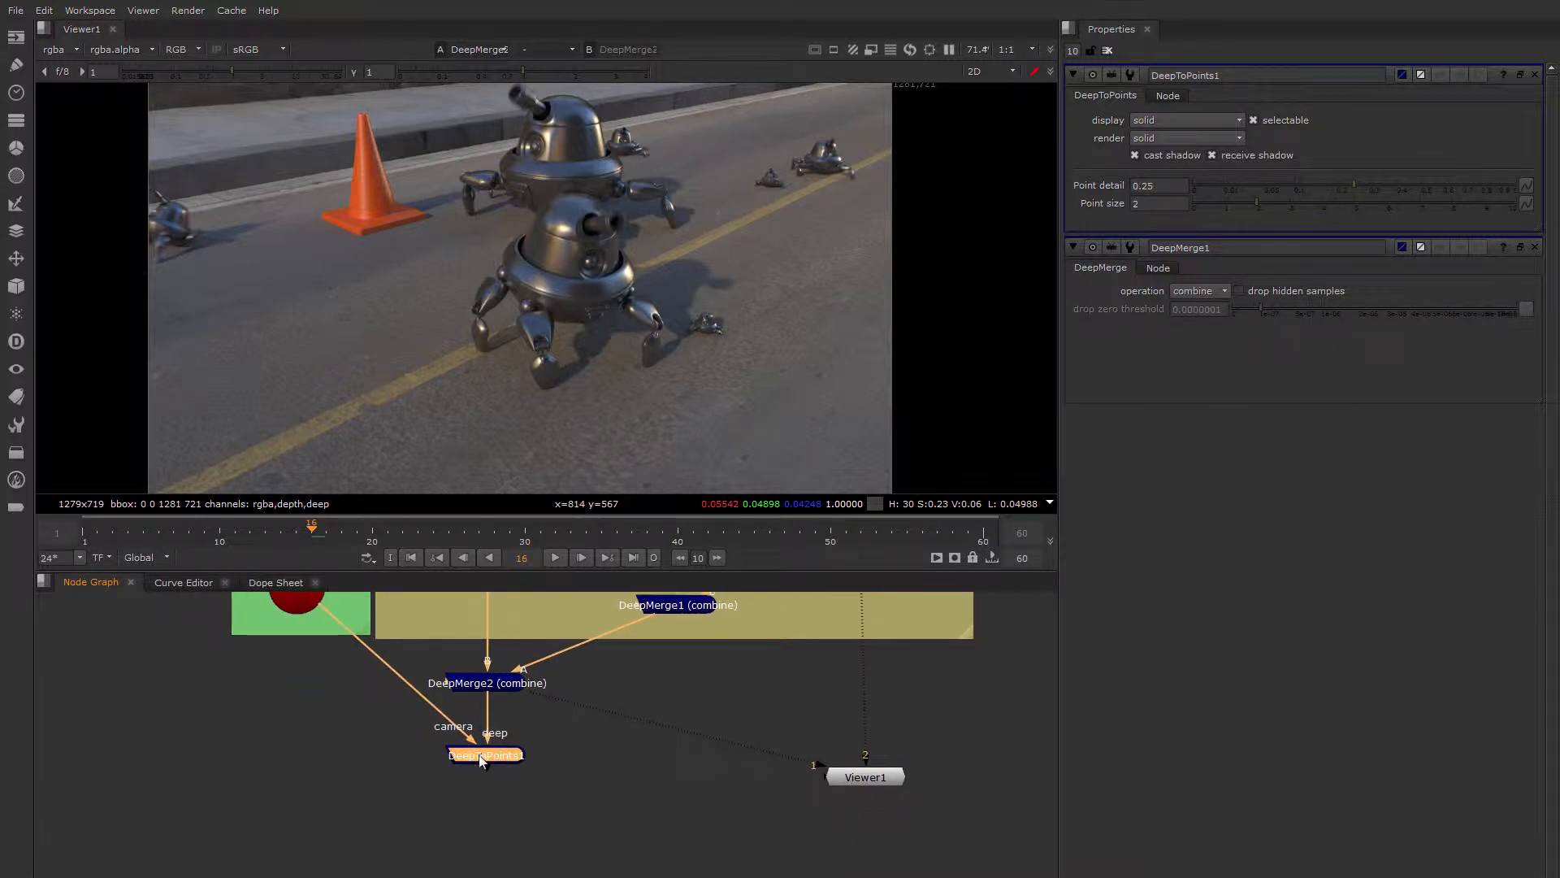
Display DeepToPoints1 in the viewer and orbit around the generated point cloud
{"action": "key", "text": "1"}
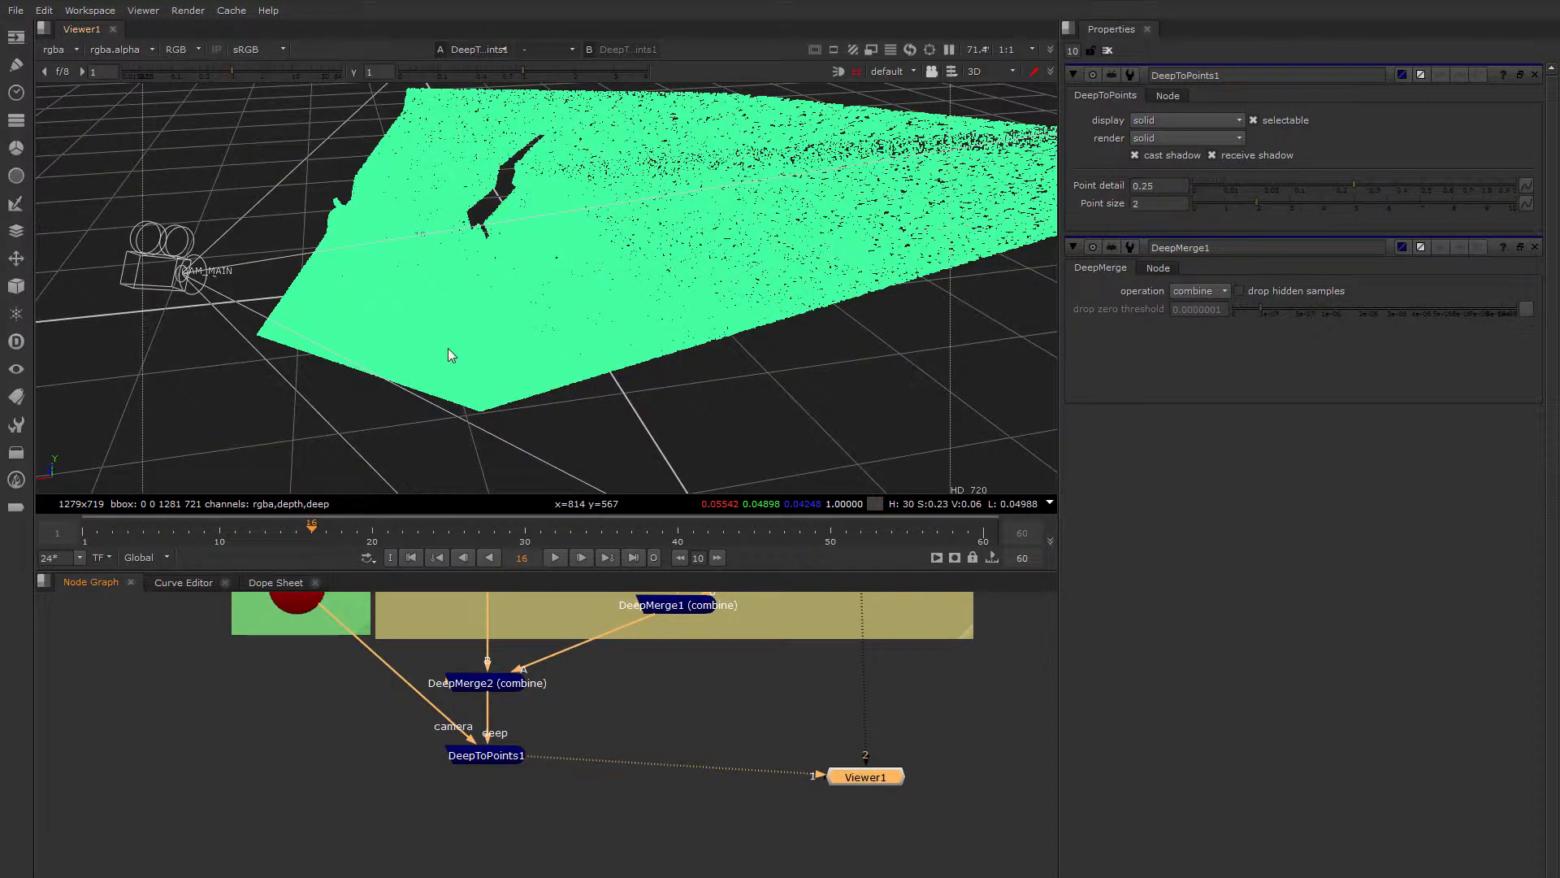
{"action": "left_click_drag", "start_coordinate": [334, 384], "coordinate": [603, 383], "text": "ctrl"}
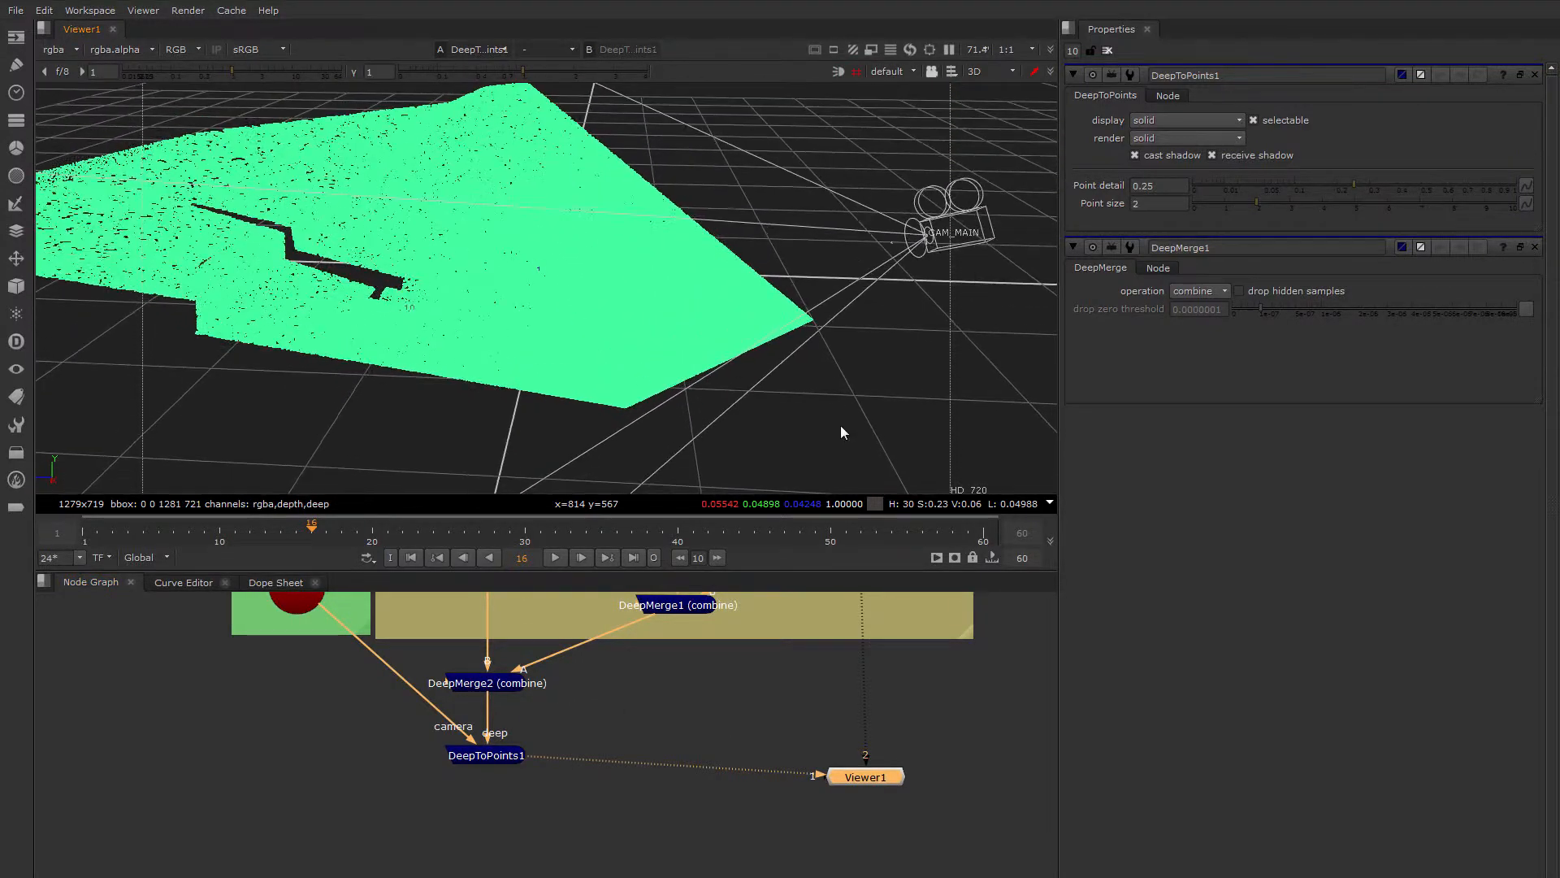
{"action": "left_click_drag", "start_coordinate": [841, 425], "coordinate": [670, 475], "text": "ctrl"}
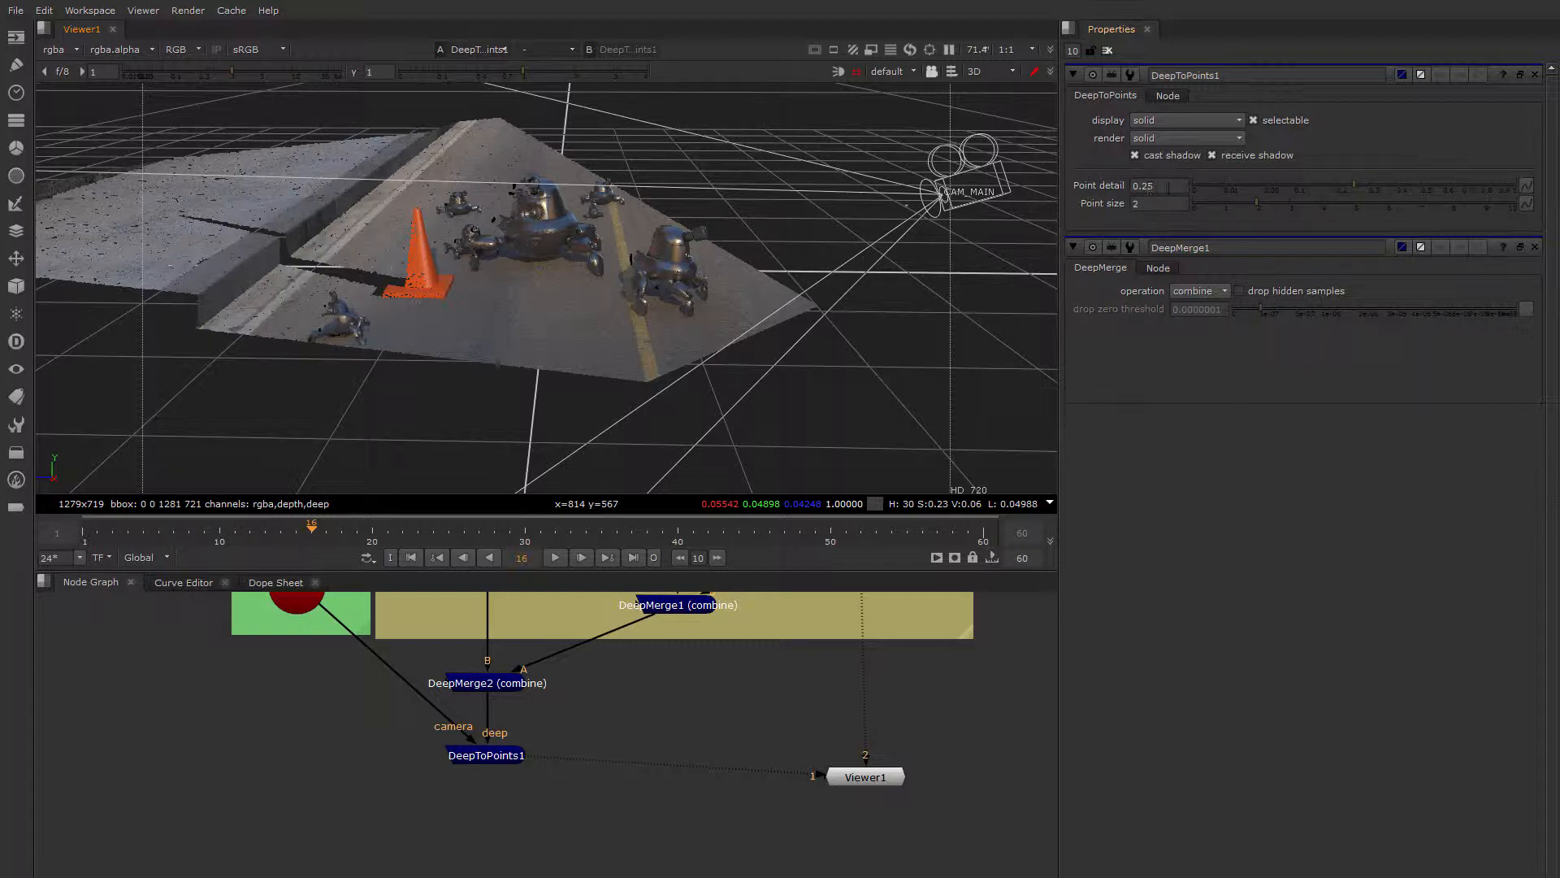
Set the DeepToPoints1 point detail to 1 and point size to 1
{"action": "double_click", "coordinate": [1158, 185]}
{"action": "type", "text": "1"}
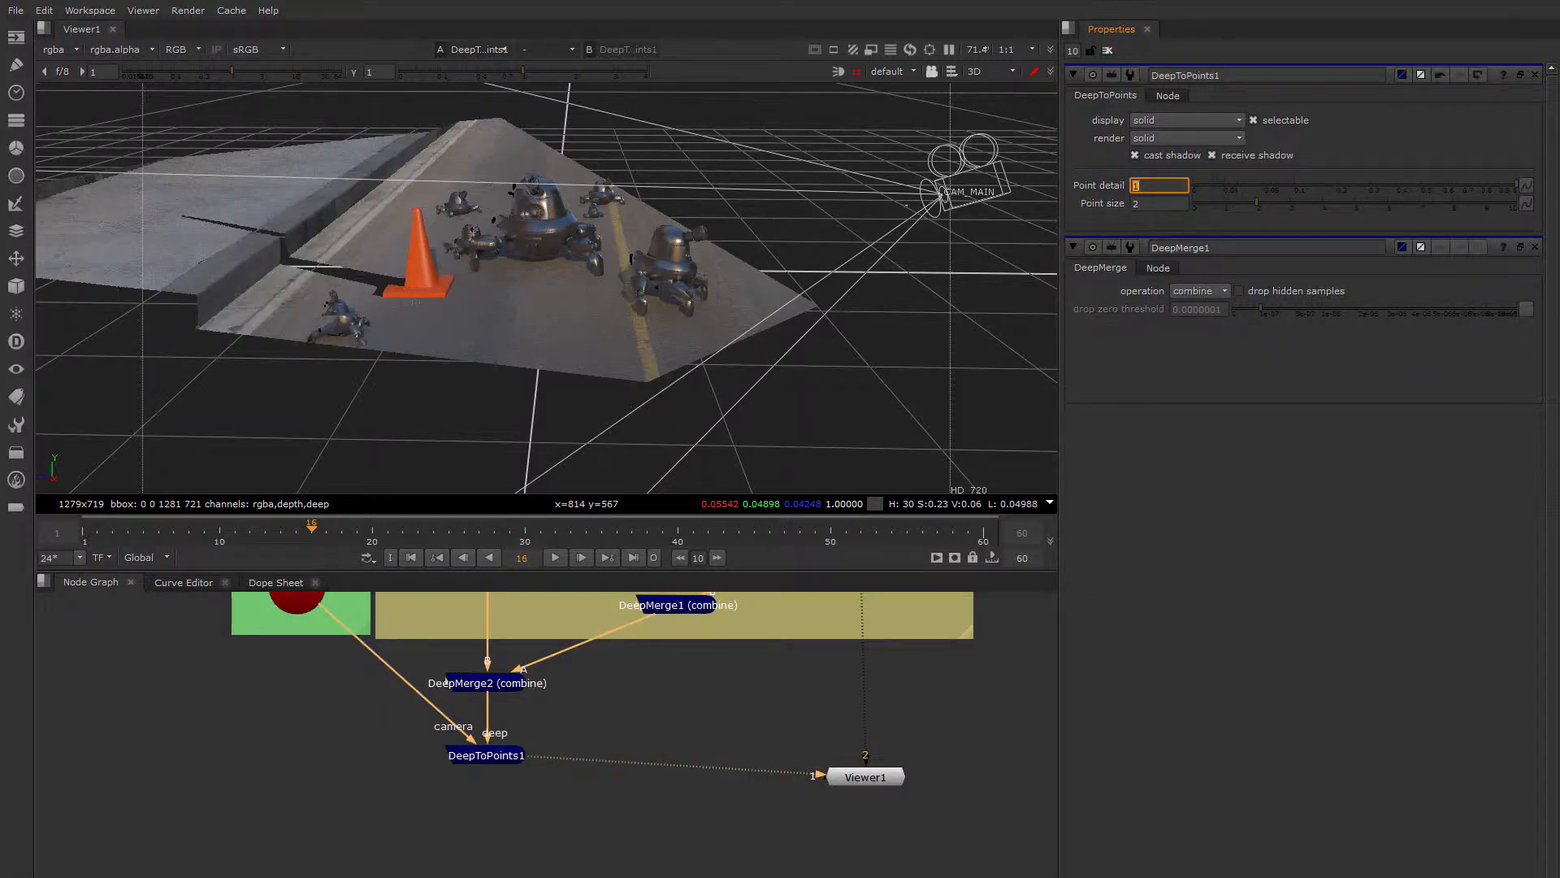
{"action": "key", "text": "Tab"}
{"action": "type", "text": "1"}
{"action": "left_click", "coordinate": [487, 754]}
{"action": "left_click", "coordinate": [743, 434]}
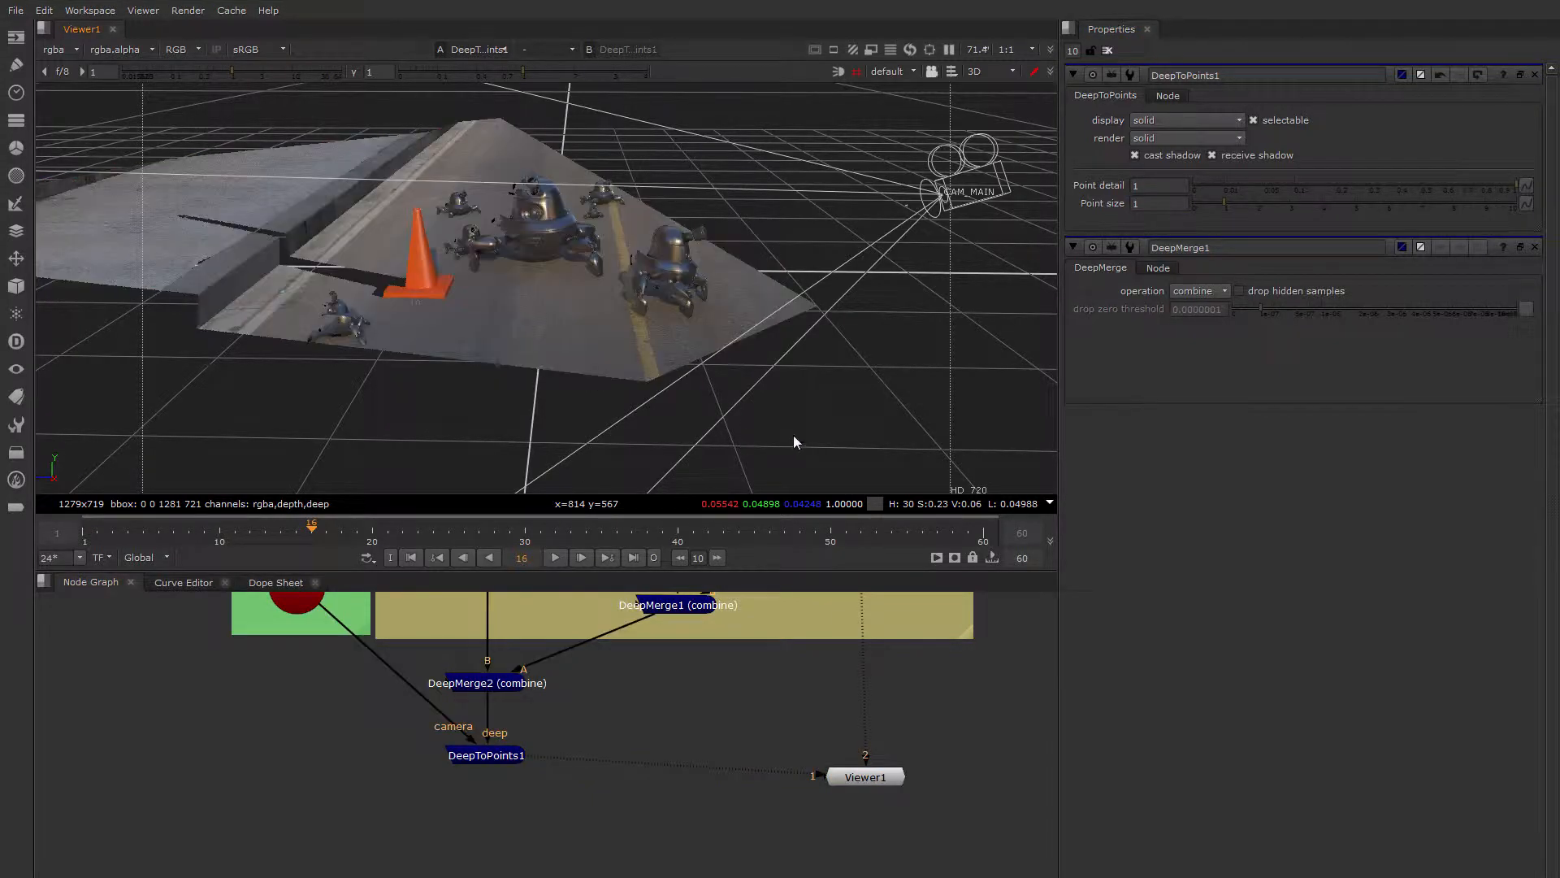
Examine the point cloud of the spiders, cone and street up close and from several angles
{"action": "left_click_drag", "start_coordinate": [793, 436], "coordinate": [483, 395], "text": "ctrl"}
{"action": "scroll", "coordinate": [511, 244], "scroll_direction": "up", "scroll_amount": 3}
{"action": "scroll", "coordinate": [517, 245], "scroll_direction": "up", "scroll_amount": 4}
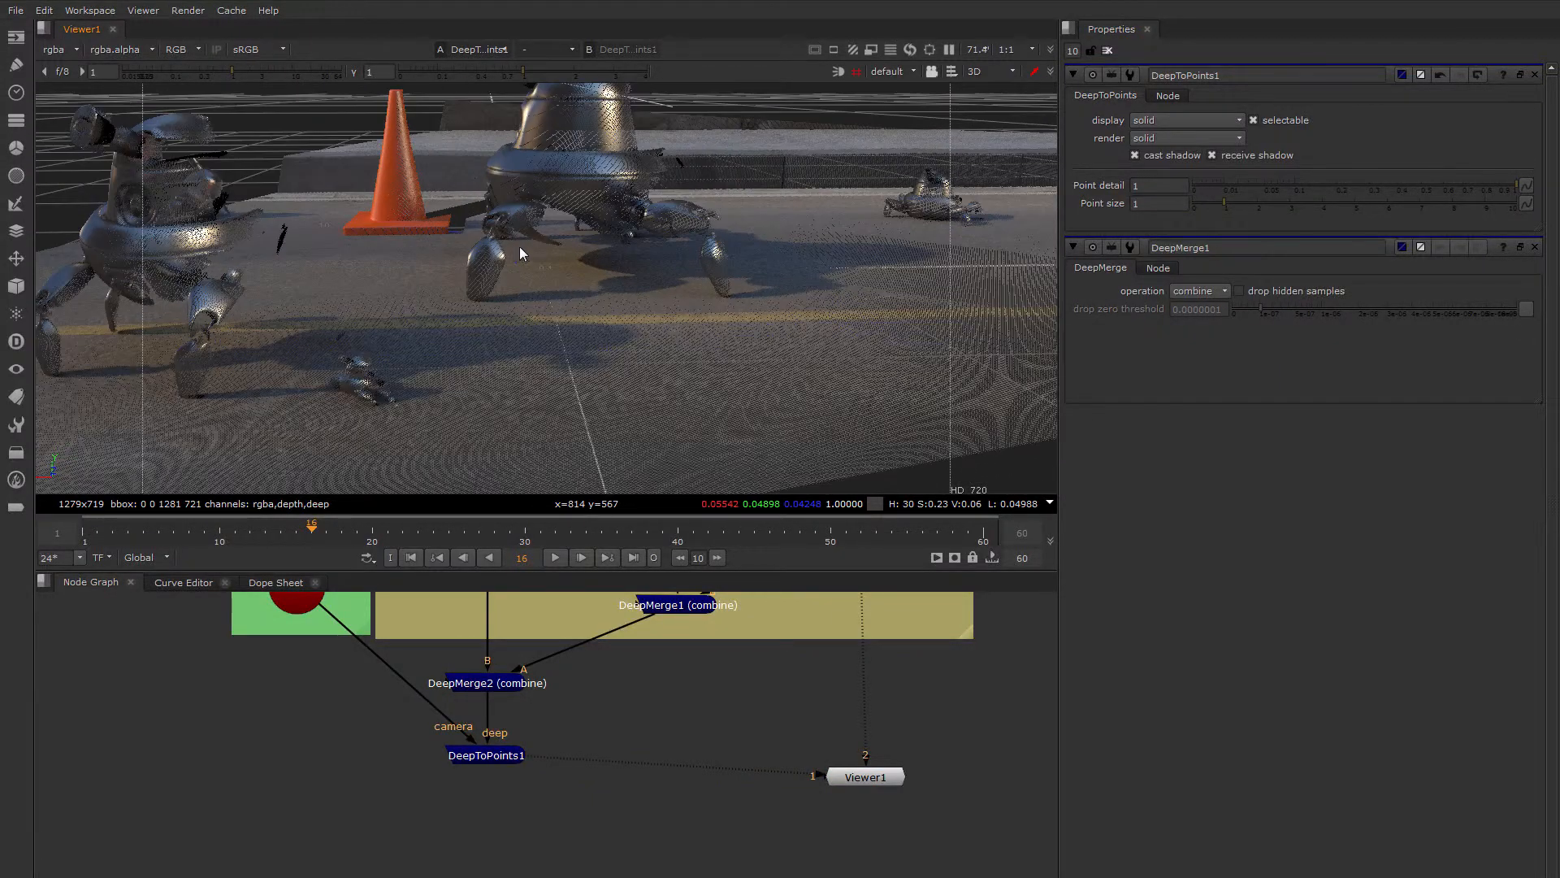
{"action": "left_click_drag", "start_coordinate": [520, 246], "coordinate": [758, 266], "text": "ctrl"}
{"action": "scroll", "coordinate": [755, 268], "scroll_direction": "down", "scroll_amount": 4}
{"action": "scroll", "coordinate": [754, 268], "scroll_direction": "down", "scroll_amount": 3}
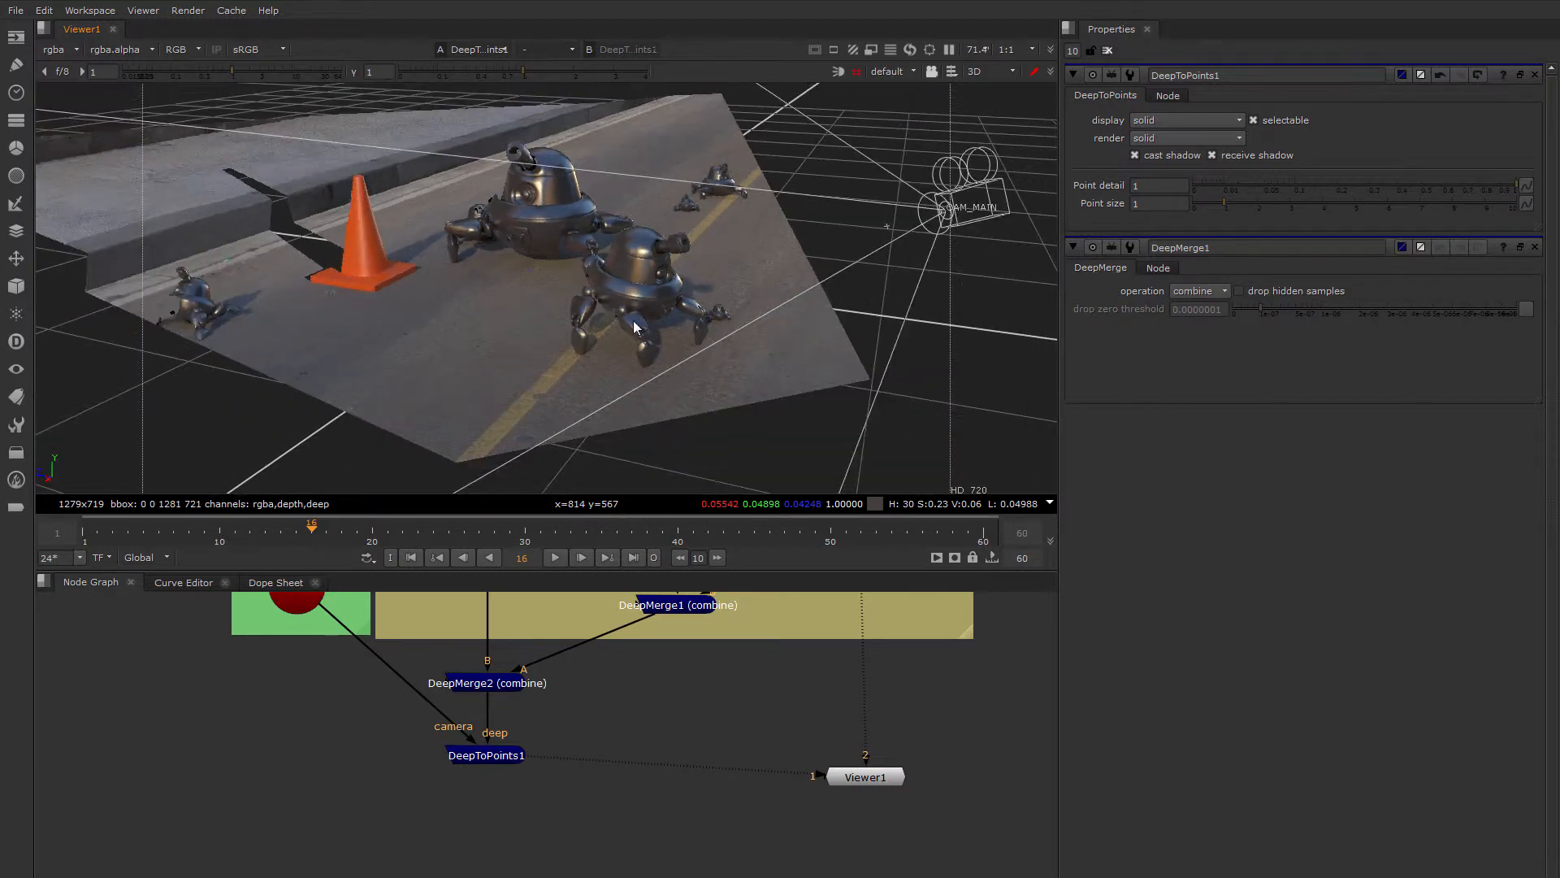
{"action": "left_click_drag", "start_coordinate": [633, 321], "coordinate": [800, 360], "text": "ctrl"}
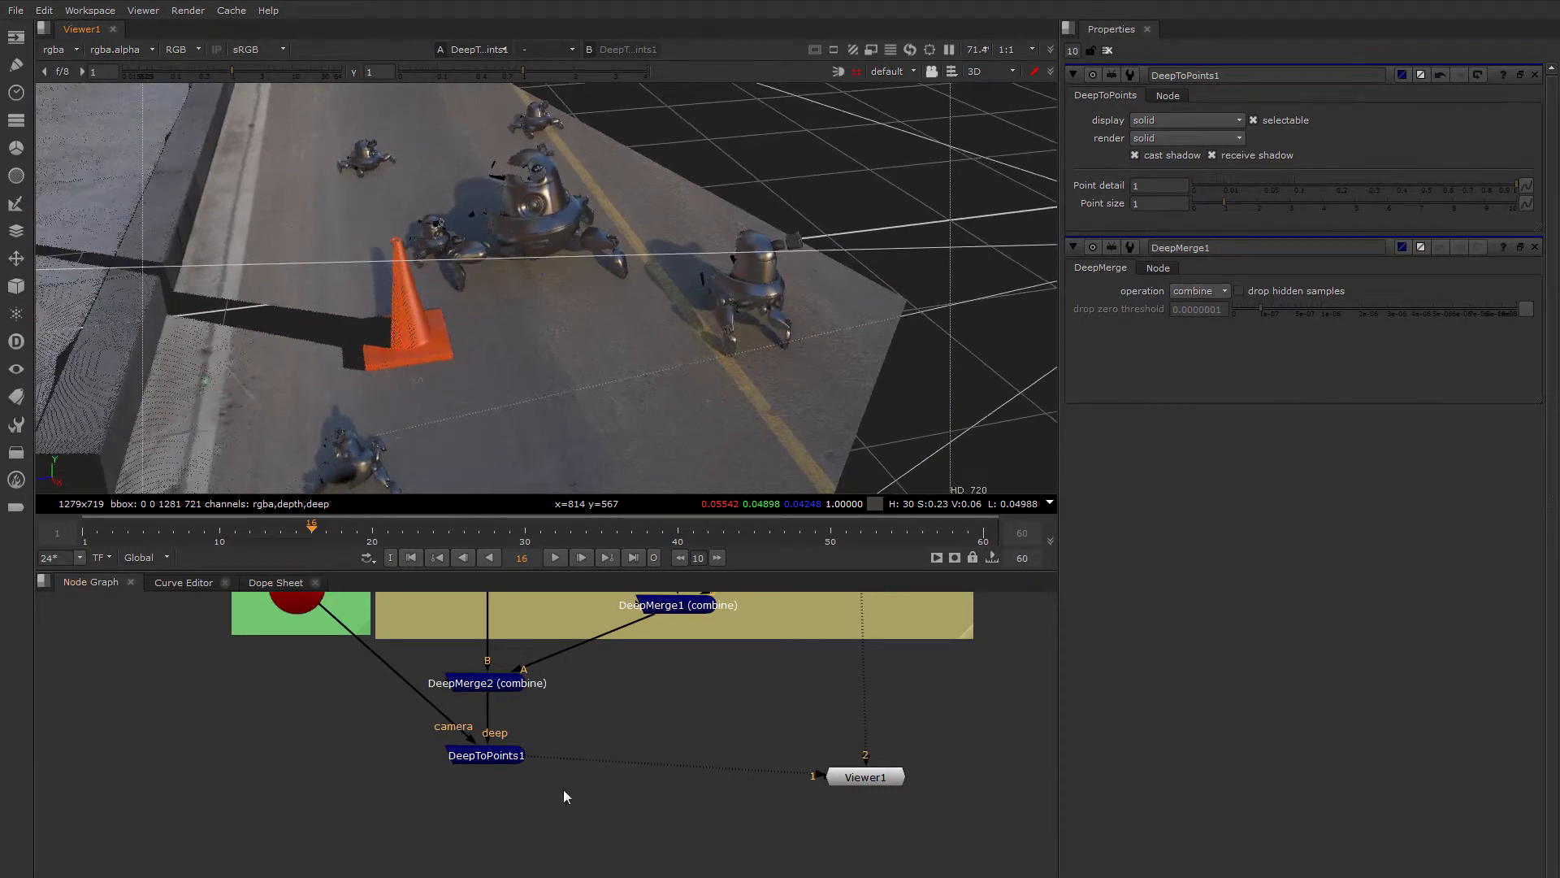
Enable drop hidden samples on DeepMerge2, refresh DeepToPoints1 in the viewer and inspect the street behind the spiders
{"action": "double_click", "coordinate": [490, 688]}
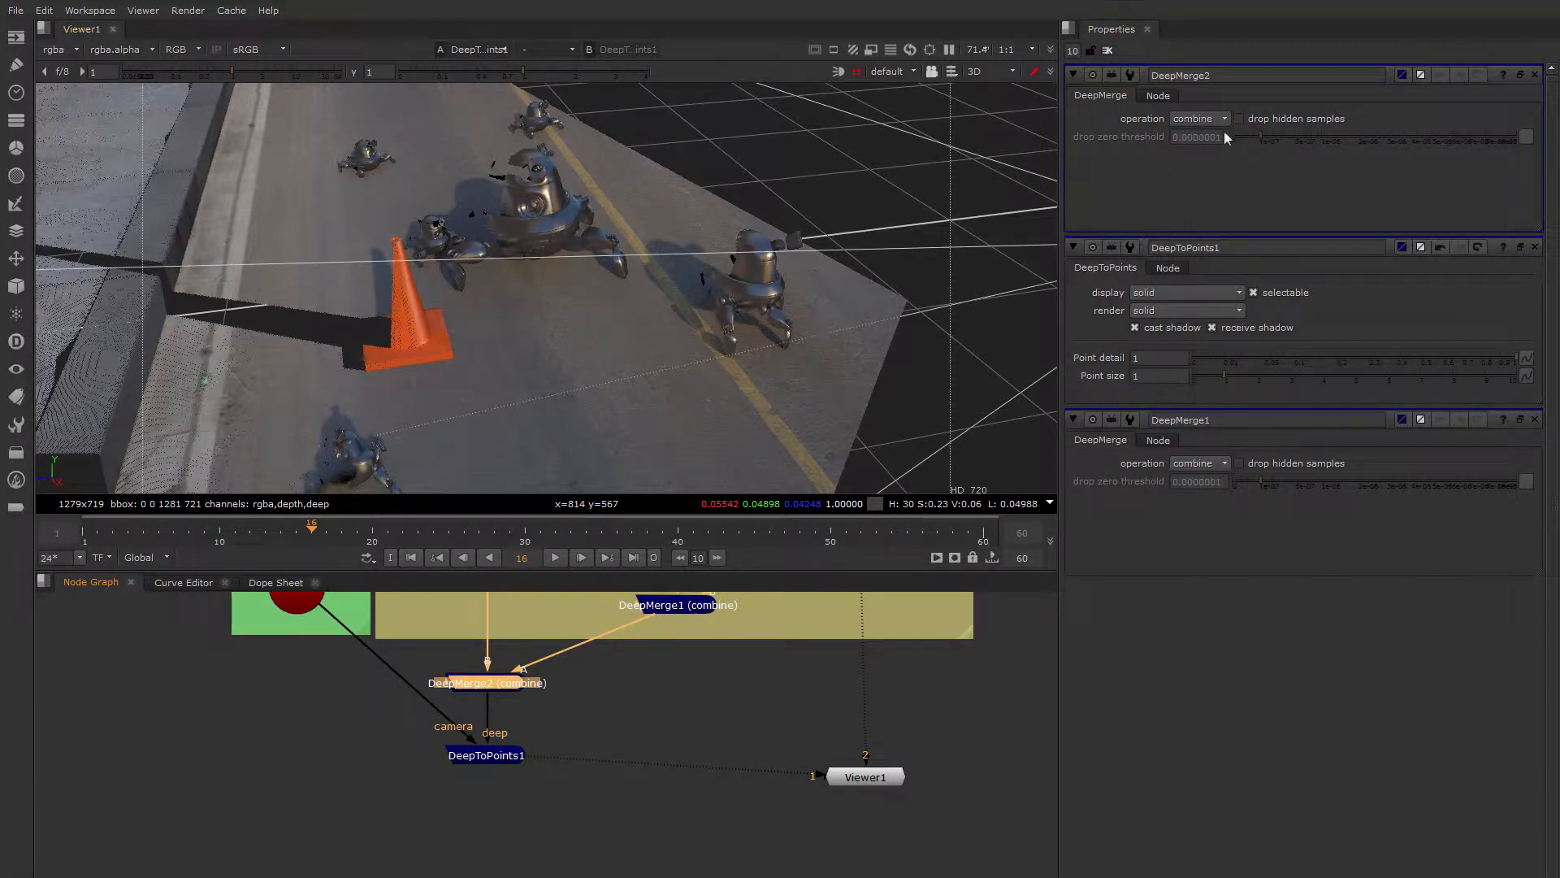
{"action": "left_click_drag", "start_coordinate": [590, 392], "coordinate": [443, 305], "text": "ctrl"}
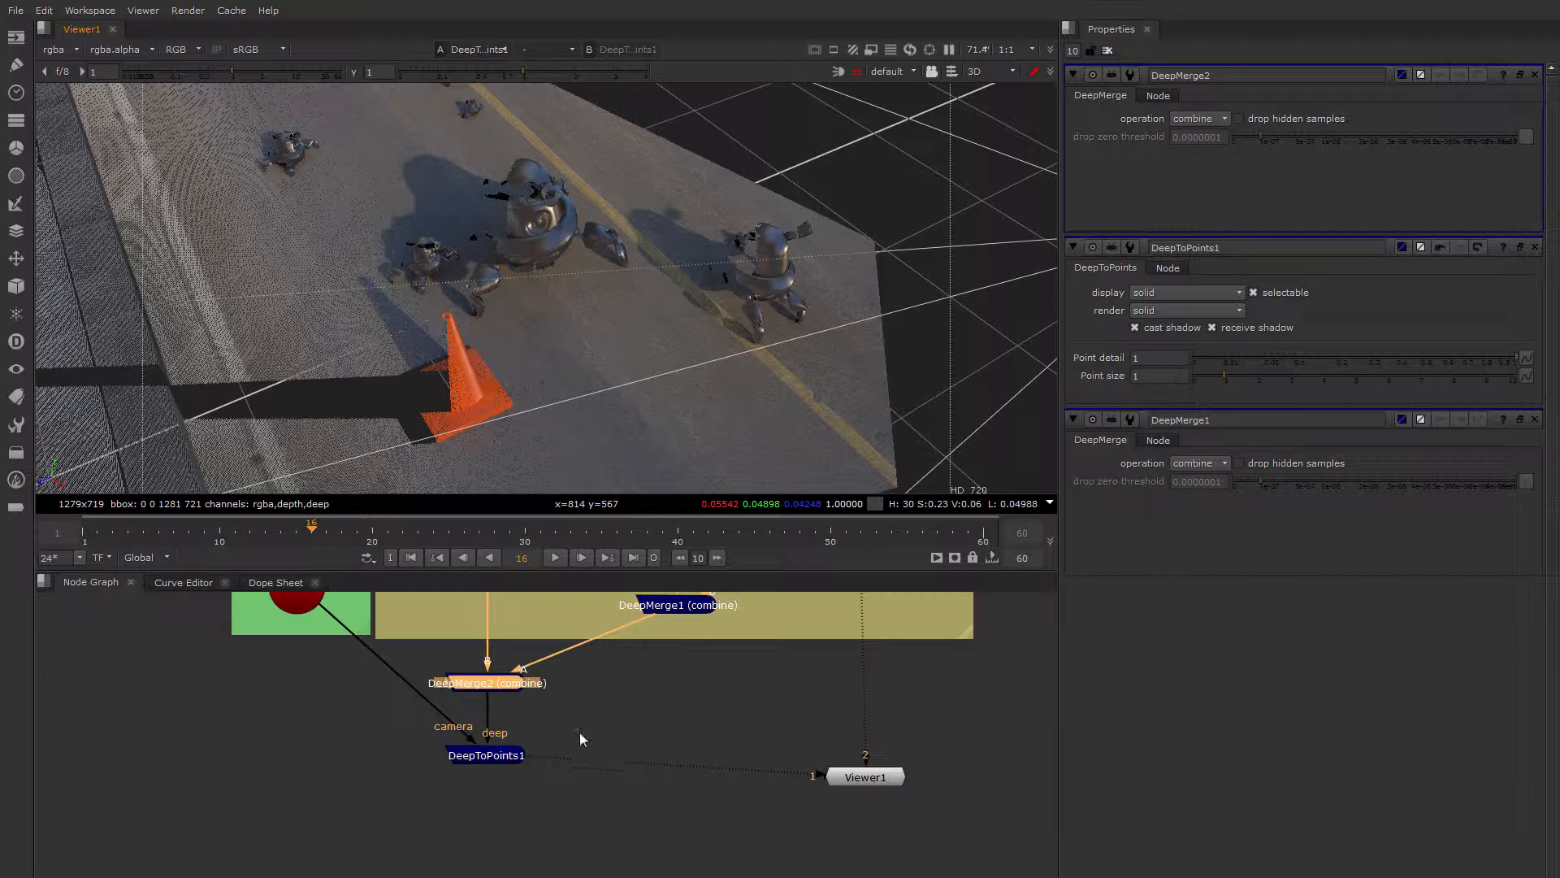
{"action": "mouse_move", "coordinate": [544, 244]}
{"action": "left_mouse_down", "text": "ctrl"}
{"action": "mouse_move", "coordinate": [400, 234]}
{"action": "mouse_move", "coordinate": [395, 203]}
{"action": "mouse_move", "coordinate": [480, 205]}
{"action": "mouse_move", "coordinate": [413, 271]}
{"action": "mouse_move", "coordinate": [563, 266]}
{"action": "left_mouse_up", "text": "ctrl"}
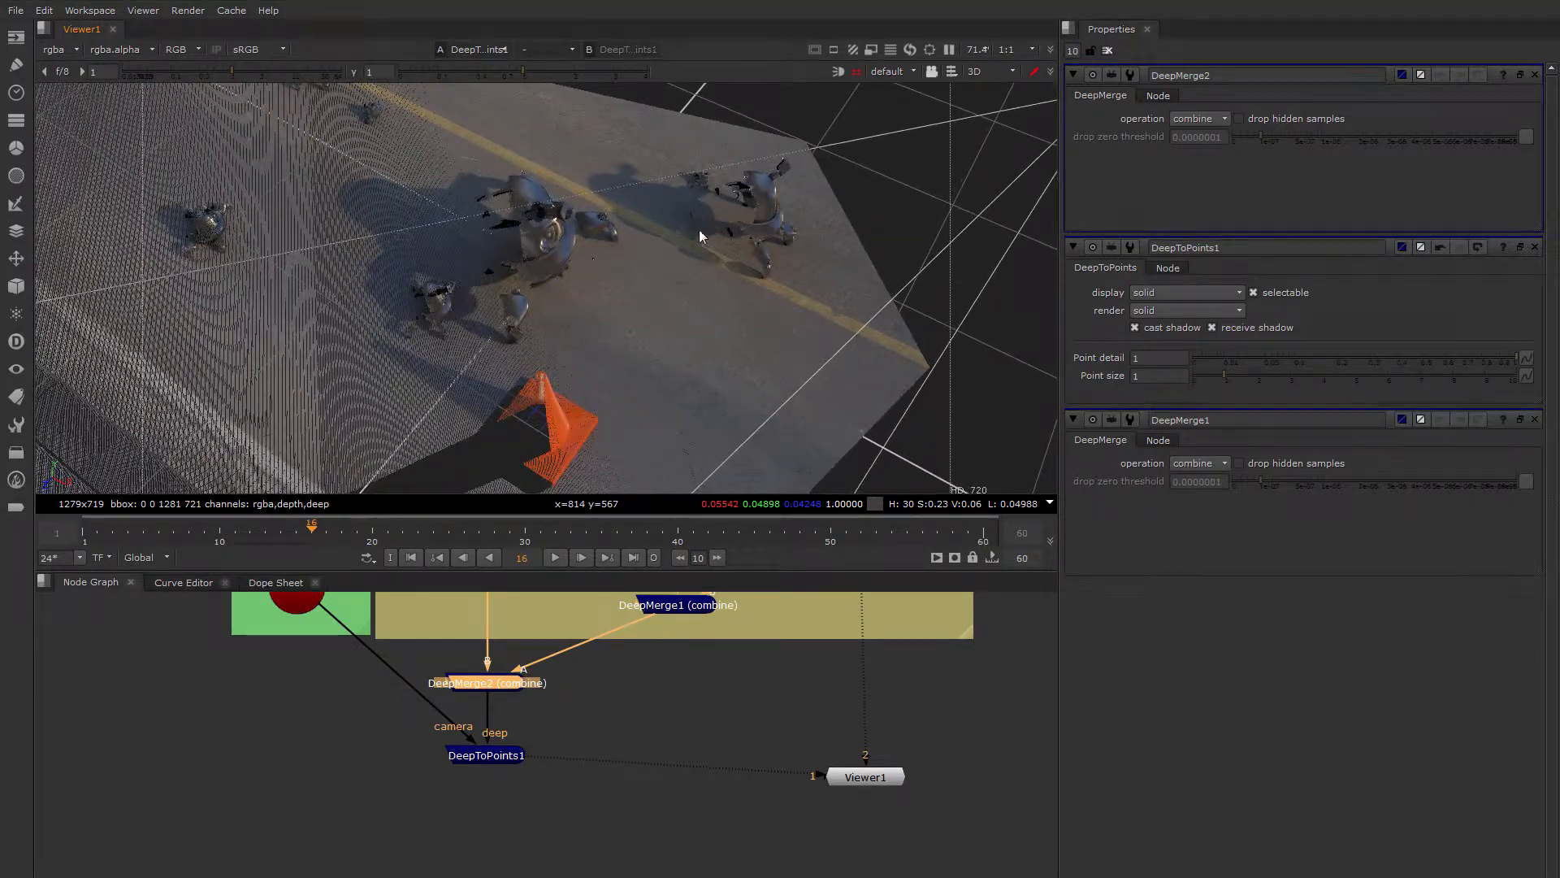
{"action": "left_click_drag", "start_coordinate": [738, 310], "coordinate": [619, 282], "text": "ctrl"}
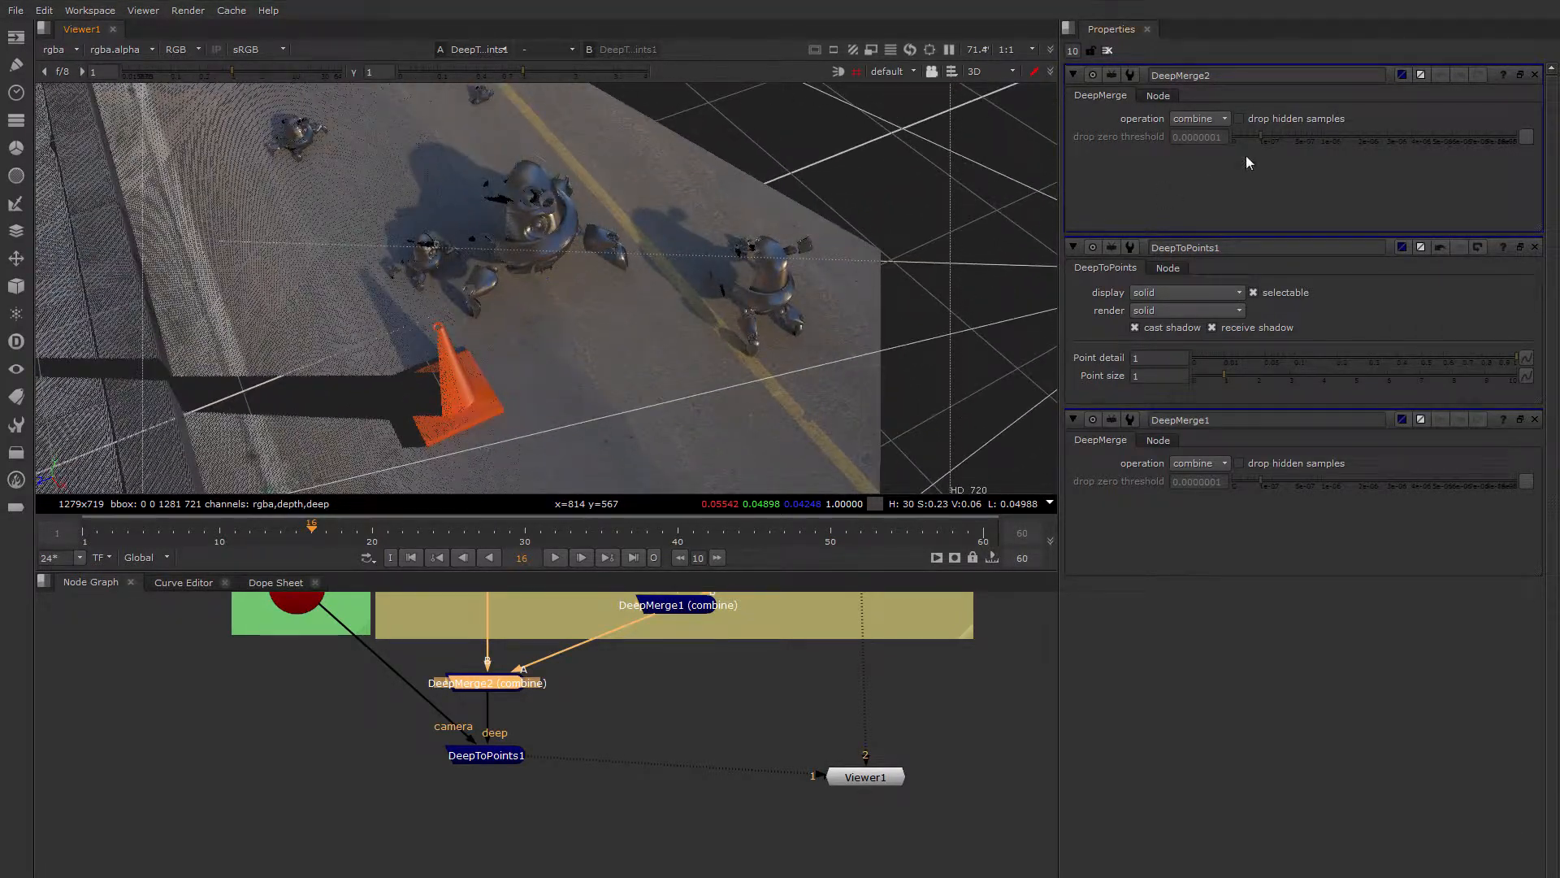
{"action": "left_click", "coordinate": [1240, 119]}
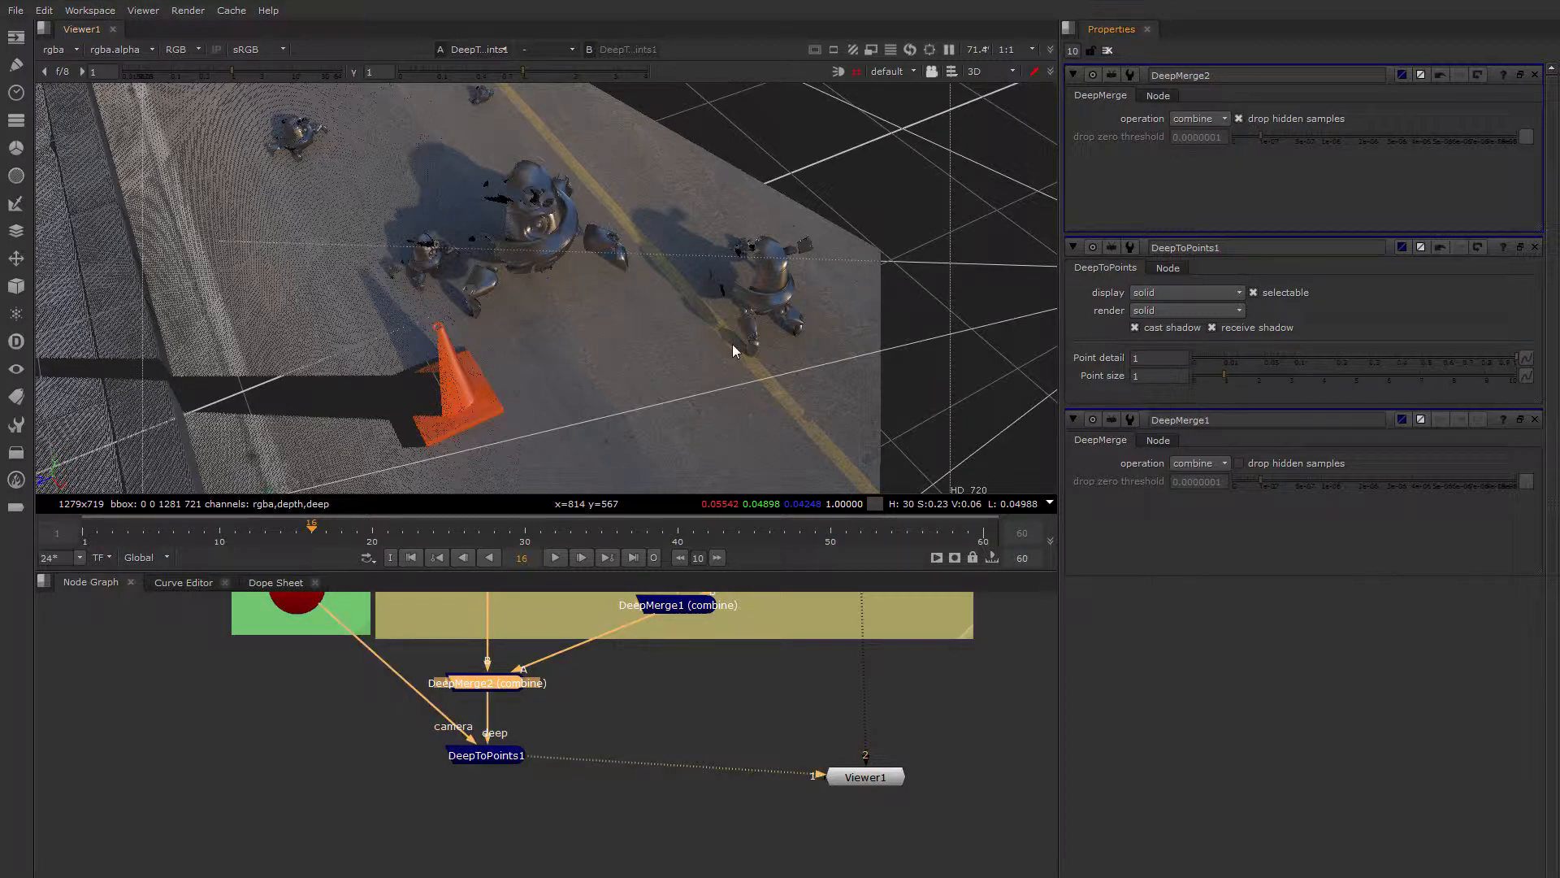
{"action": "left_click", "coordinate": [494, 762]}
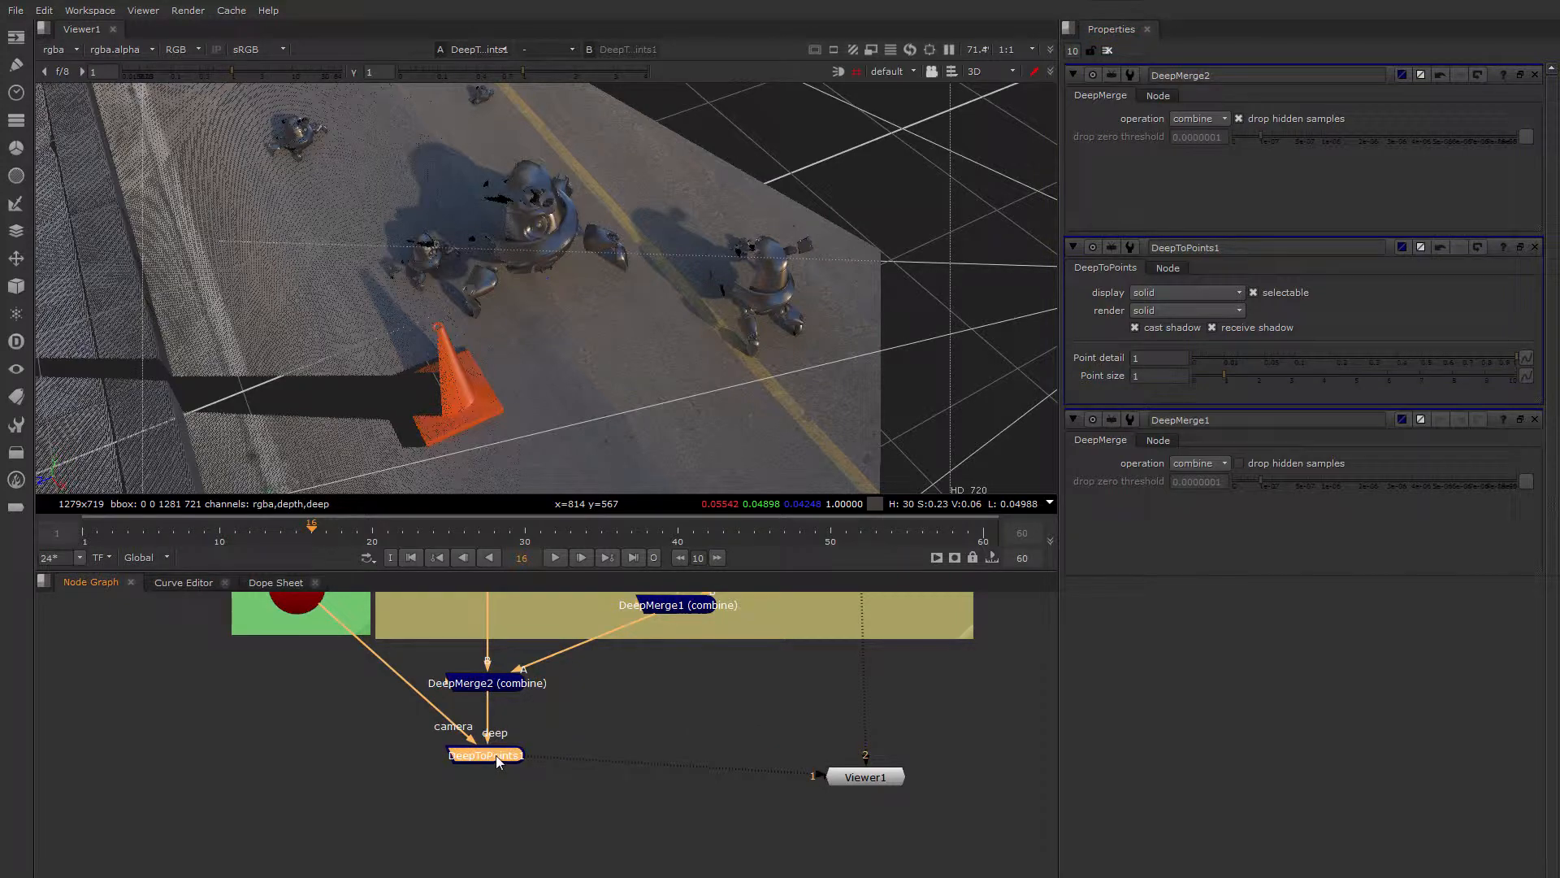
{"action": "key", "text": "1"}
{"action": "left_click", "coordinate": [957, 363]}
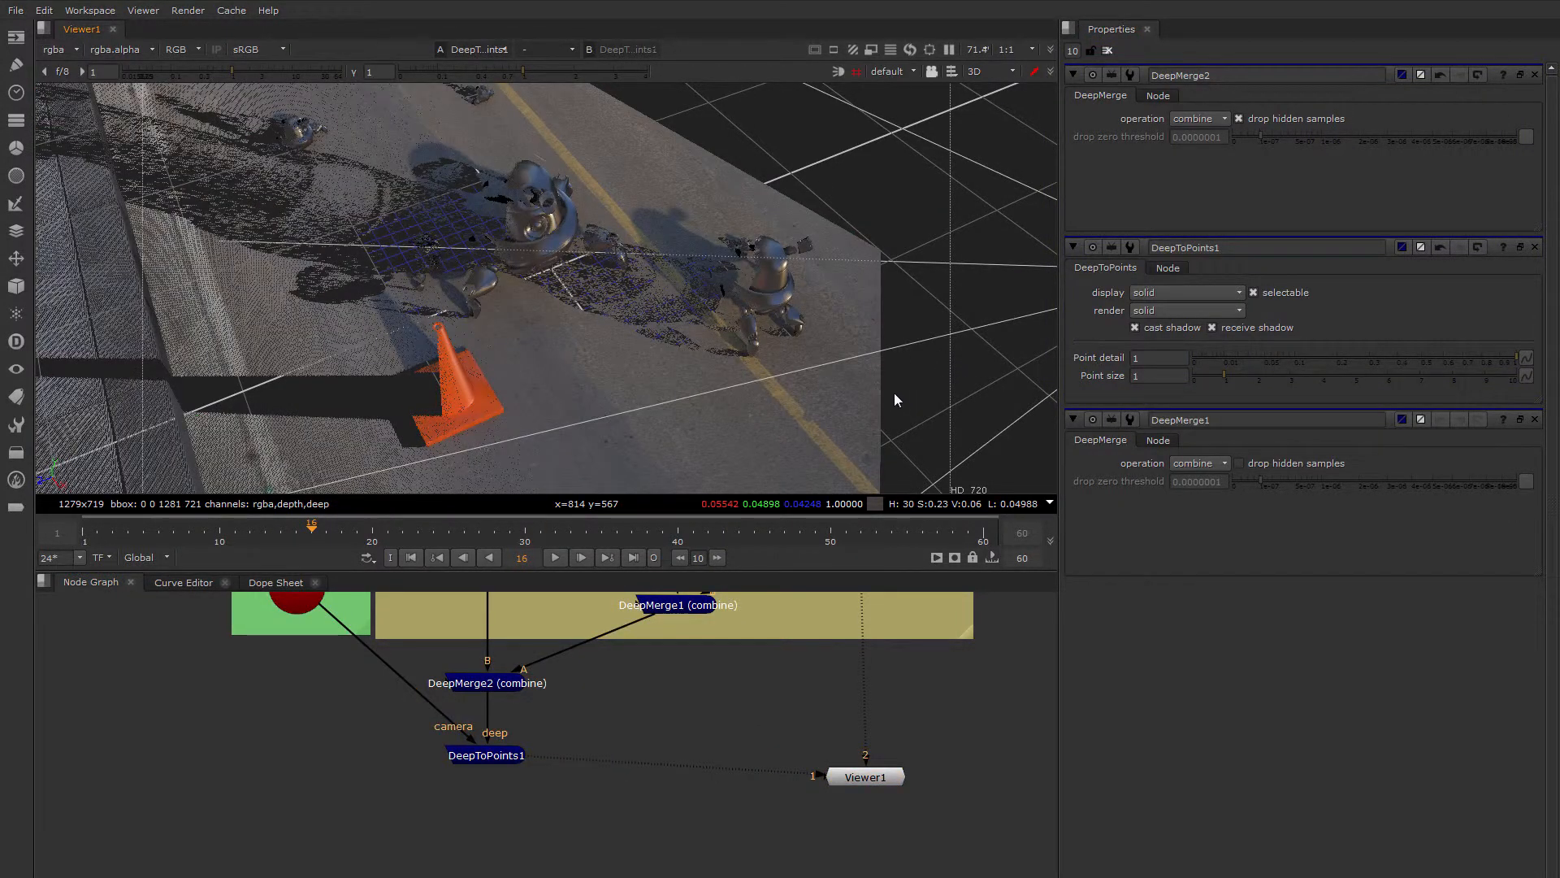
{"action": "left_click_drag", "start_coordinate": [894, 392], "coordinate": [491, 246], "text": "ctrl"}
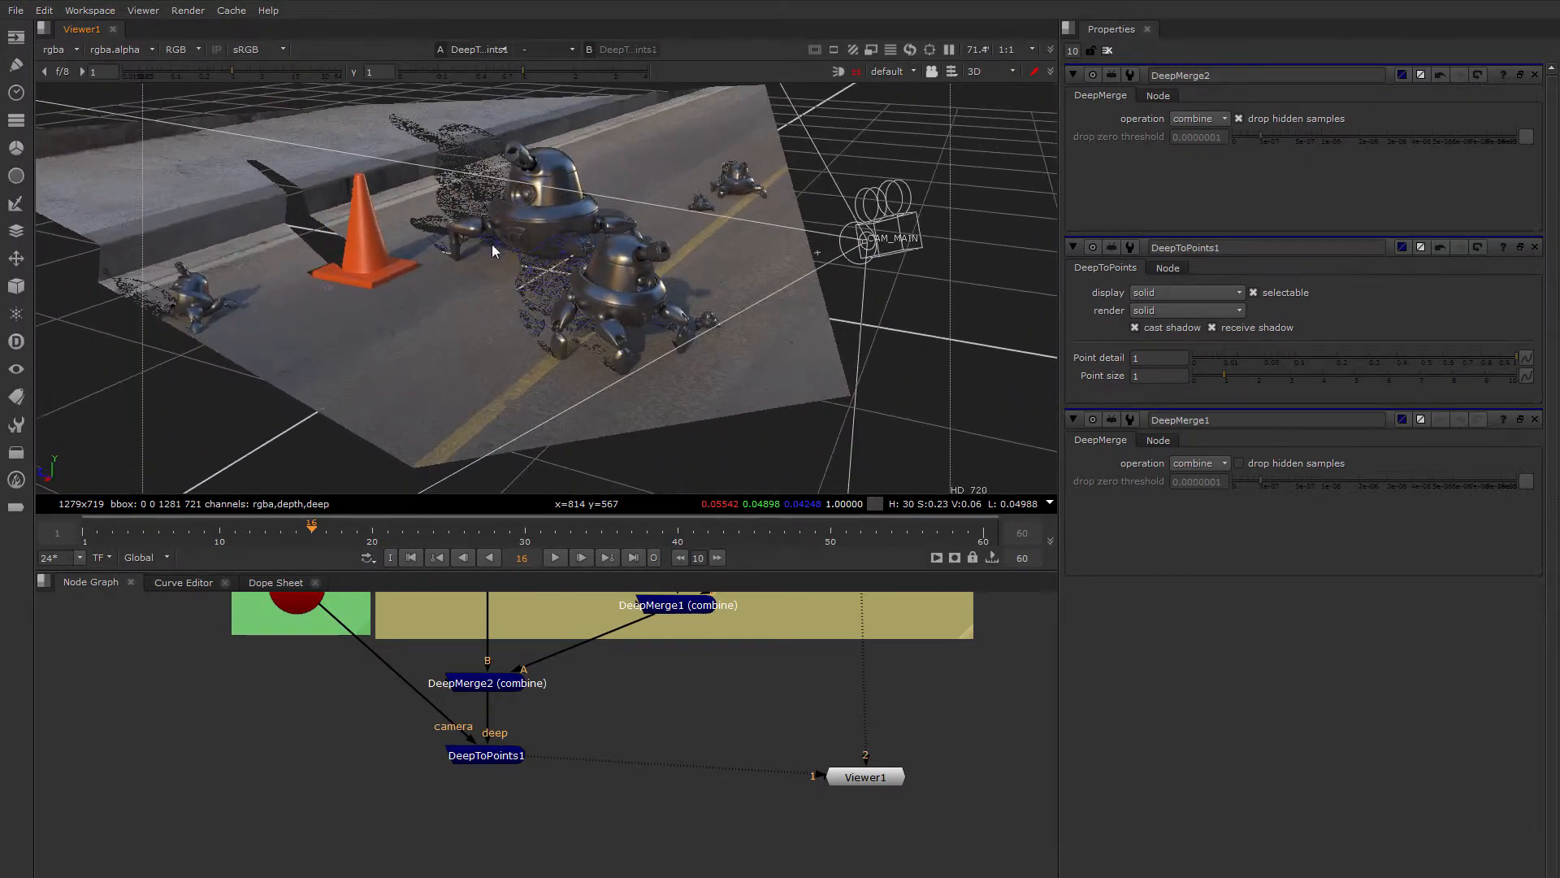
{"action": "left_click_drag", "start_coordinate": [408, 353], "coordinate": [503, 414], "text": "ctrl"}
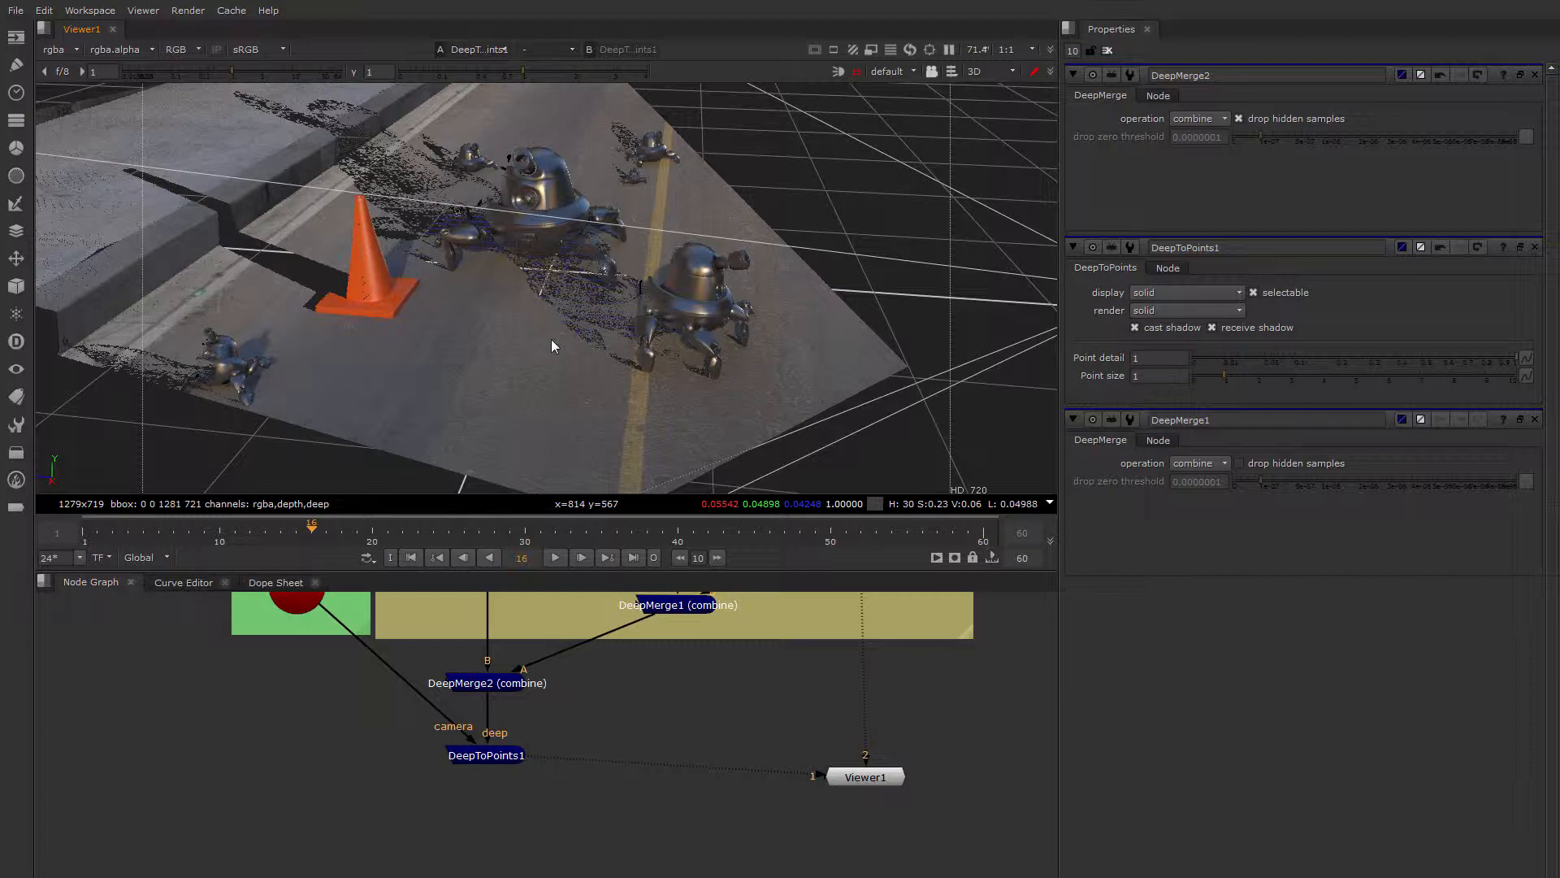
Enable drop hidden samples on DeepMerge1 as well and inspect the refreshed point cloud from several sides
{"action": "middle_click_drag", "start_coordinate": [792, 623], "coordinate": [669, 715]}
{"action": "double_click", "coordinate": [660, 702]}
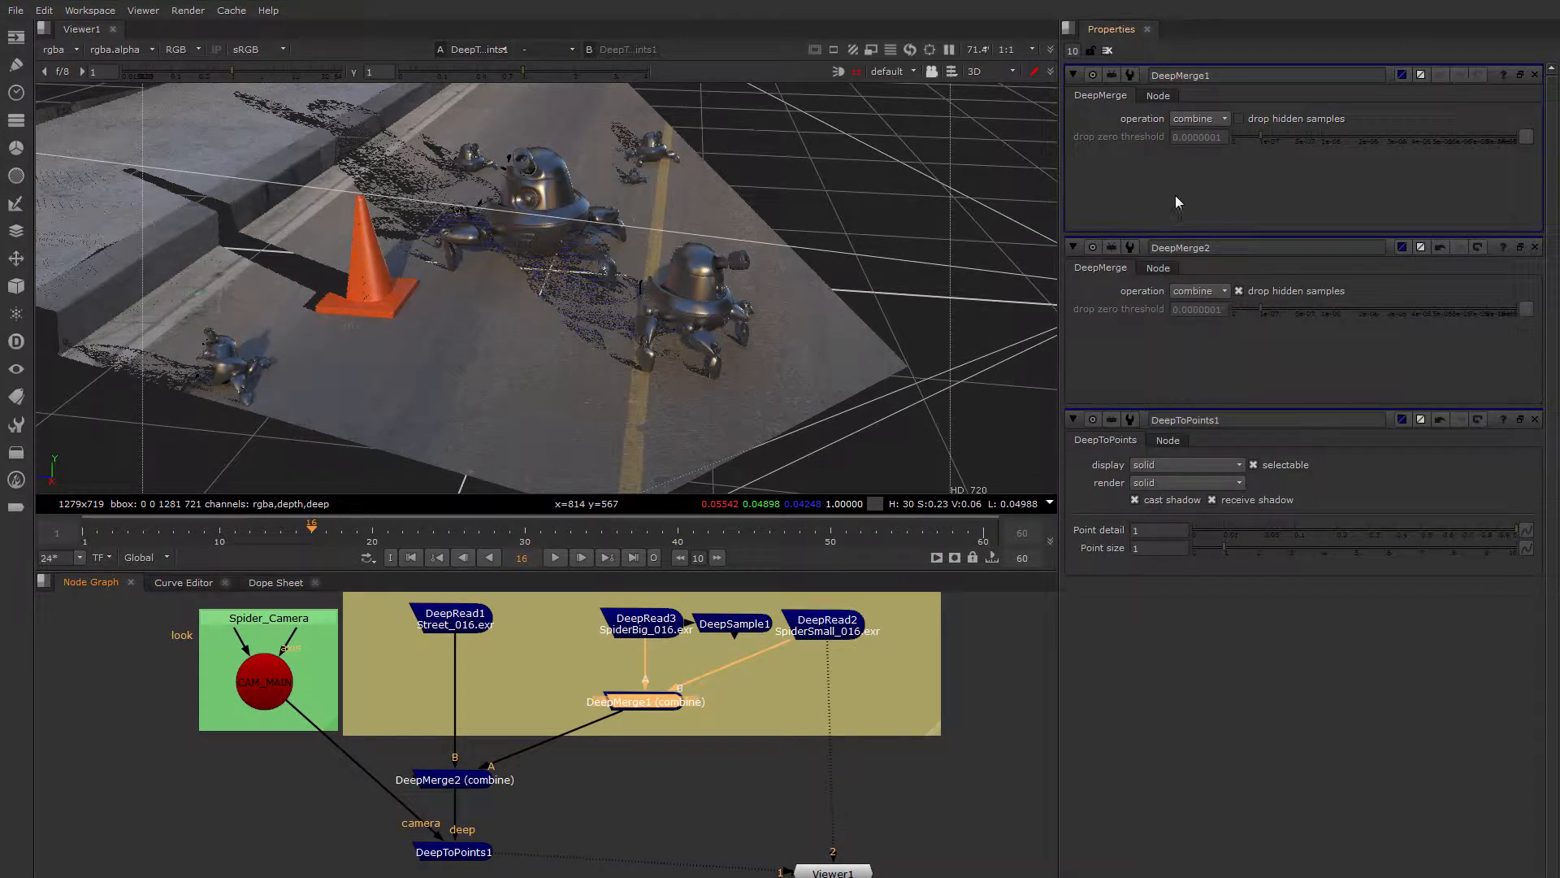
{"action": "left_click", "coordinate": [1238, 118]}
{"action": "left_click_drag", "start_coordinate": [746, 400], "coordinate": [710, 380], "text": "ctrl"}
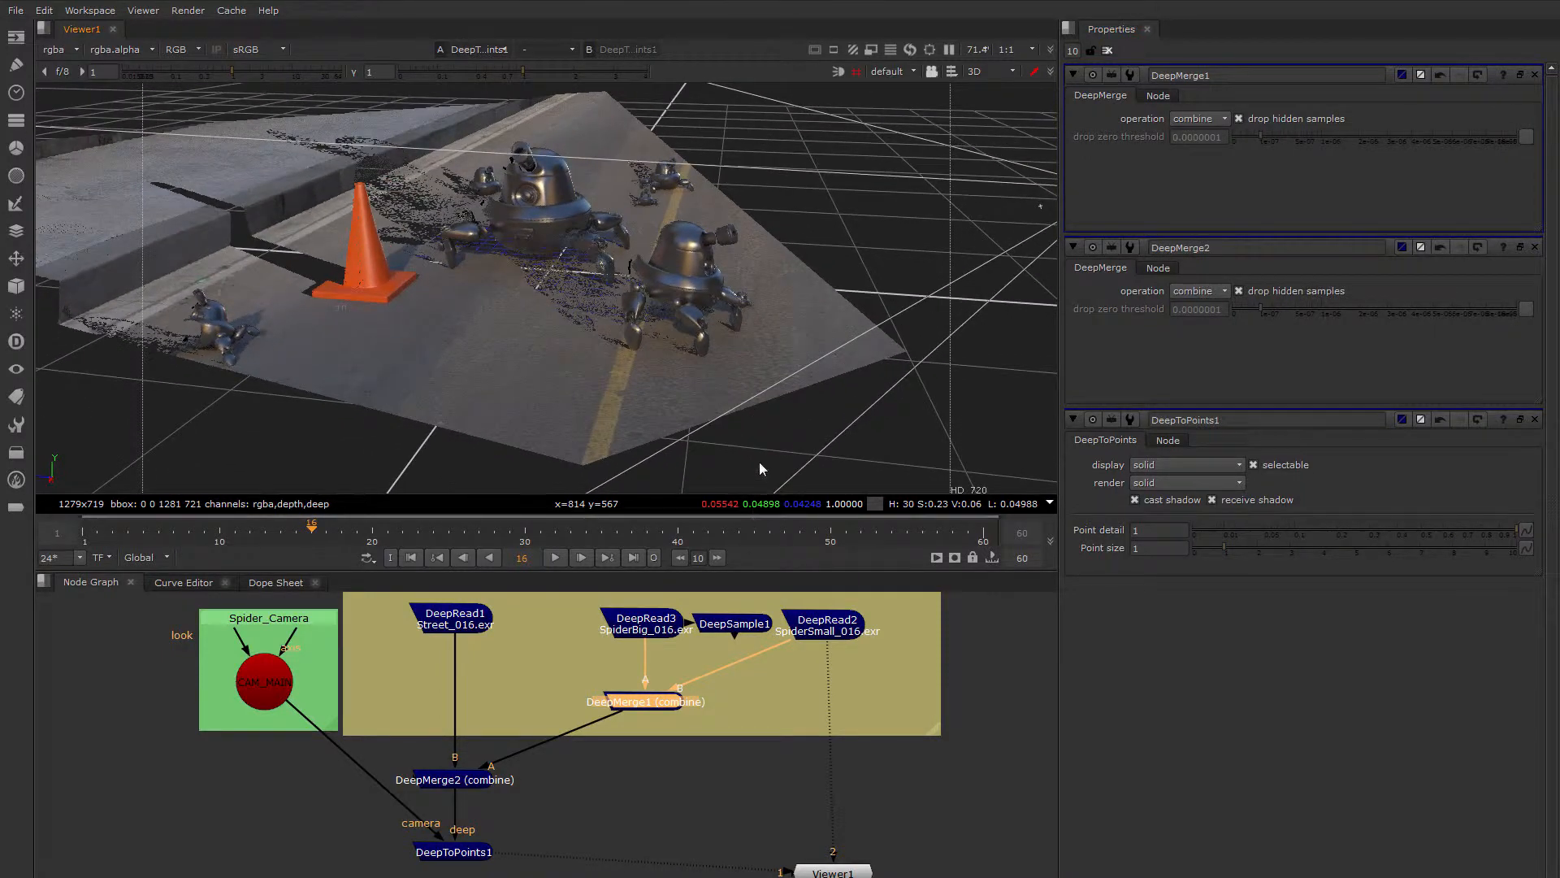
{"action": "left_click", "coordinate": [469, 862]}
{"action": "left_click", "coordinate": [881, 398]}
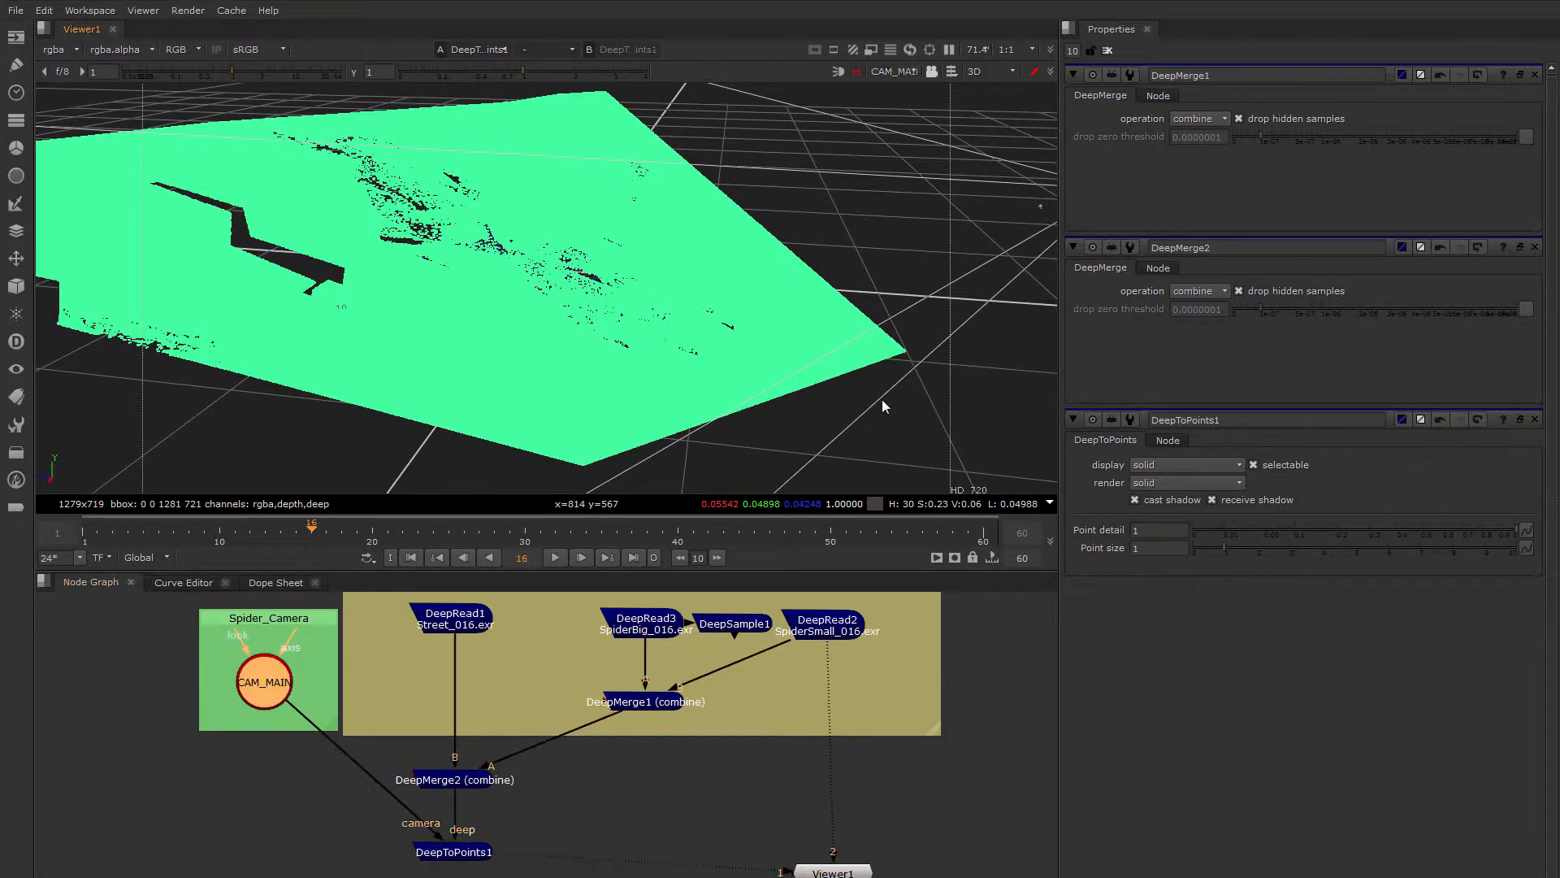
{"action": "left_click_drag", "start_coordinate": [829, 456], "coordinate": [709, 279], "text": "ctrl"}
{"action": "left_click", "coordinate": [915, 403]}
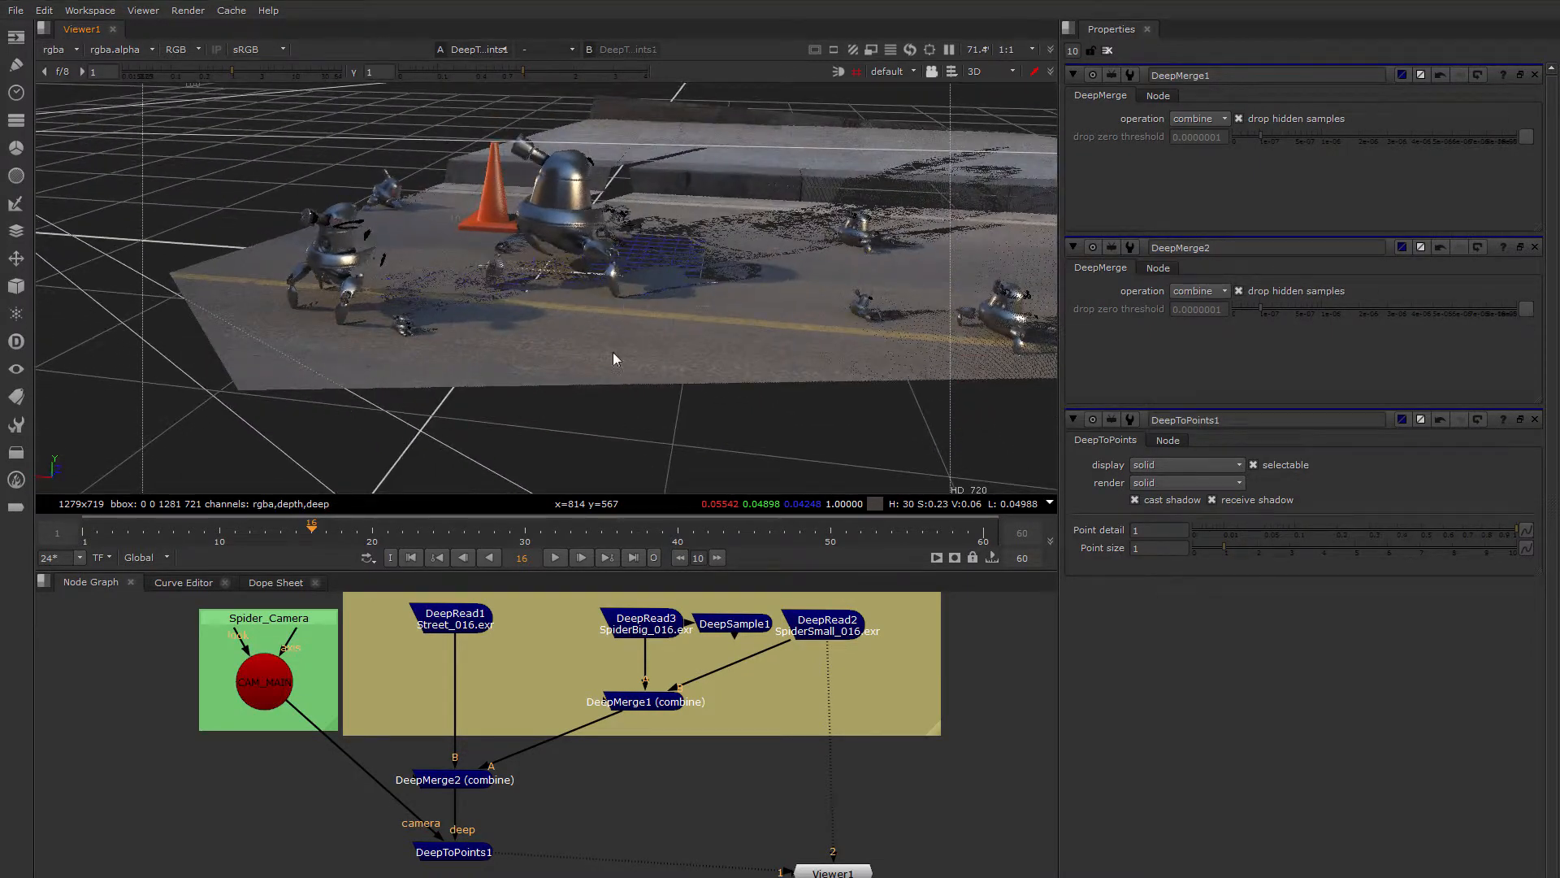
{"action": "left_click_drag", "start_coordinate": [661, 340], "coordinate": [910, 333], "text": "ctrl"}
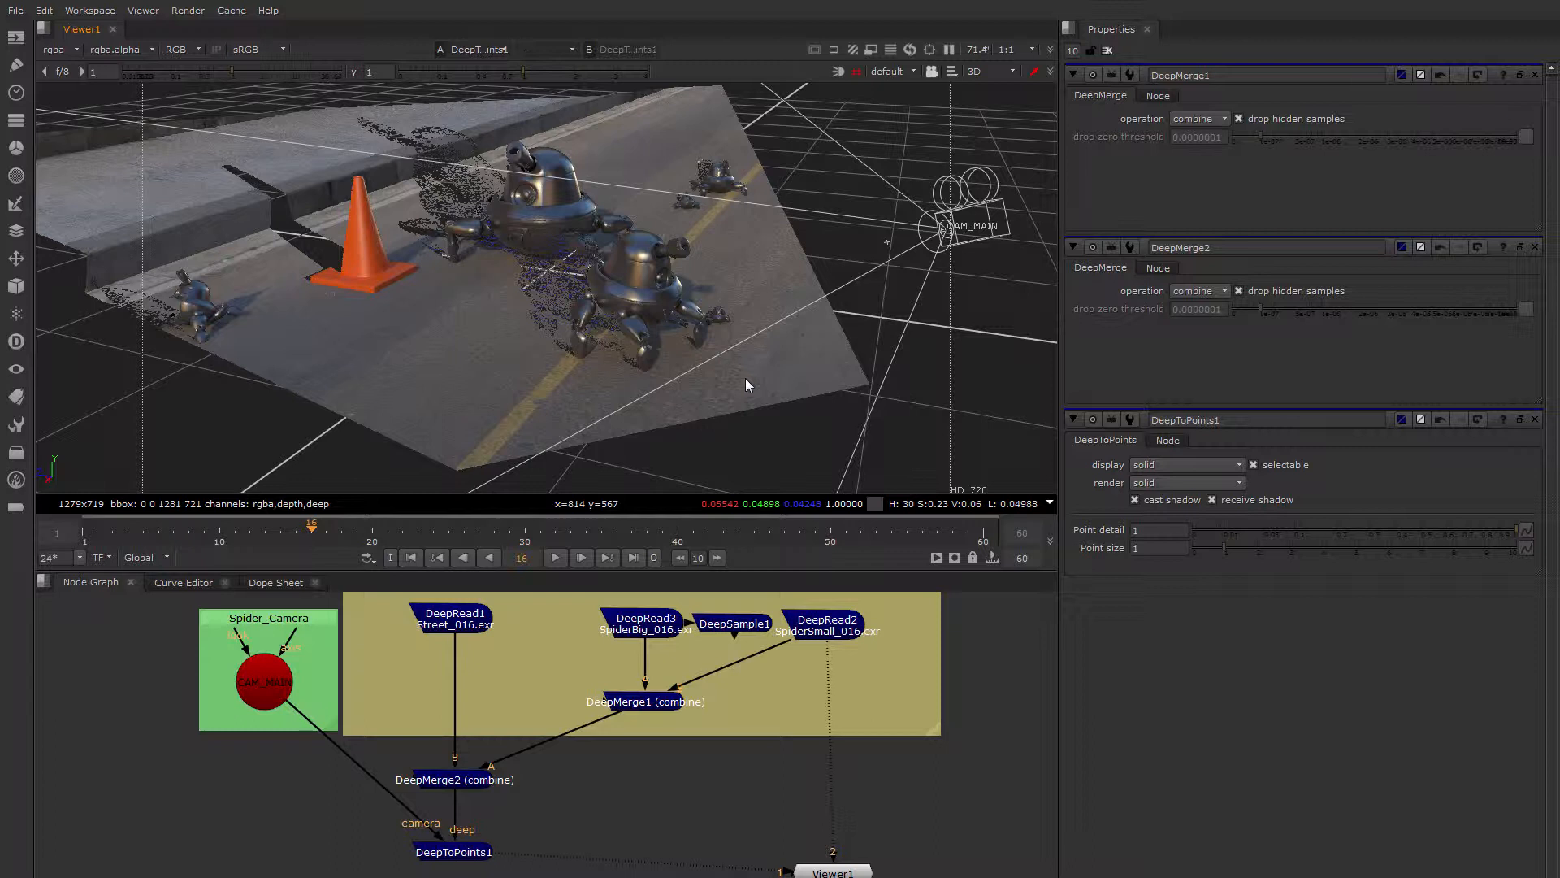
Turn off drop hidden samples on both DeepMerge1 and DeepMerge2 and check the point cloud
{"action": "left_click", "coordinate": [1239, 118]}
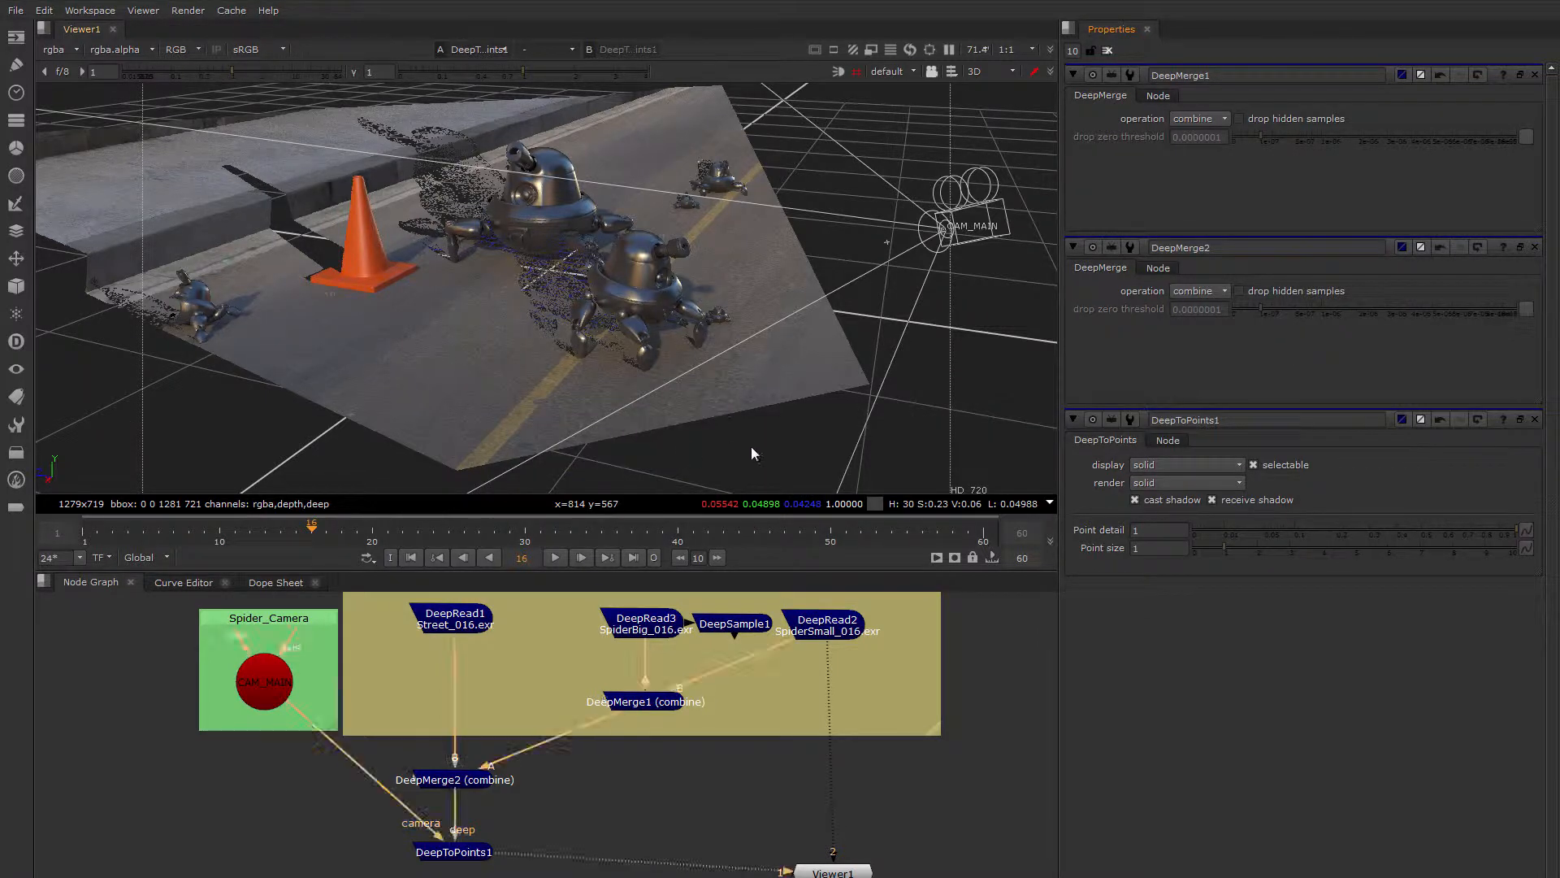
{"action": "left_click_drag", "start_coordinate": [798, 458], "coordinate": [842, 441], "text": "ctrl"}
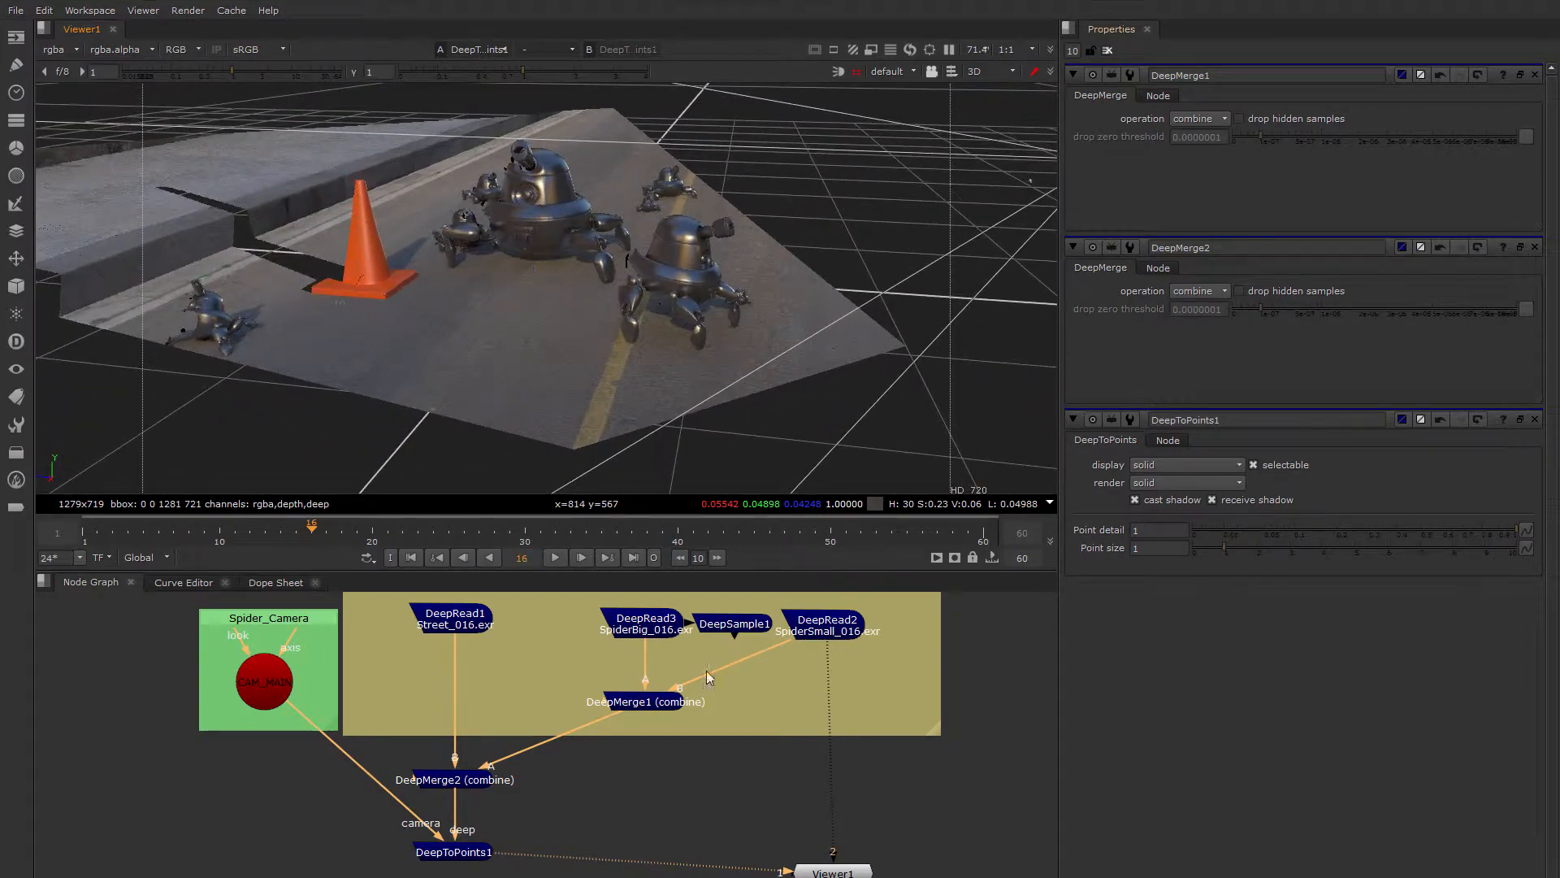
Move DeepToPoints1 directly below the CAM_MAIN camera and disable the node
{"action": "middle_click_drag", "start_coordinate": [593, 780], "coordinate": [673, 703]}
{"action": "left_click_drag", "start_coordinate": [534, 777], "coordinate": [360, 741]}
{"action": "key", "text": "d"}
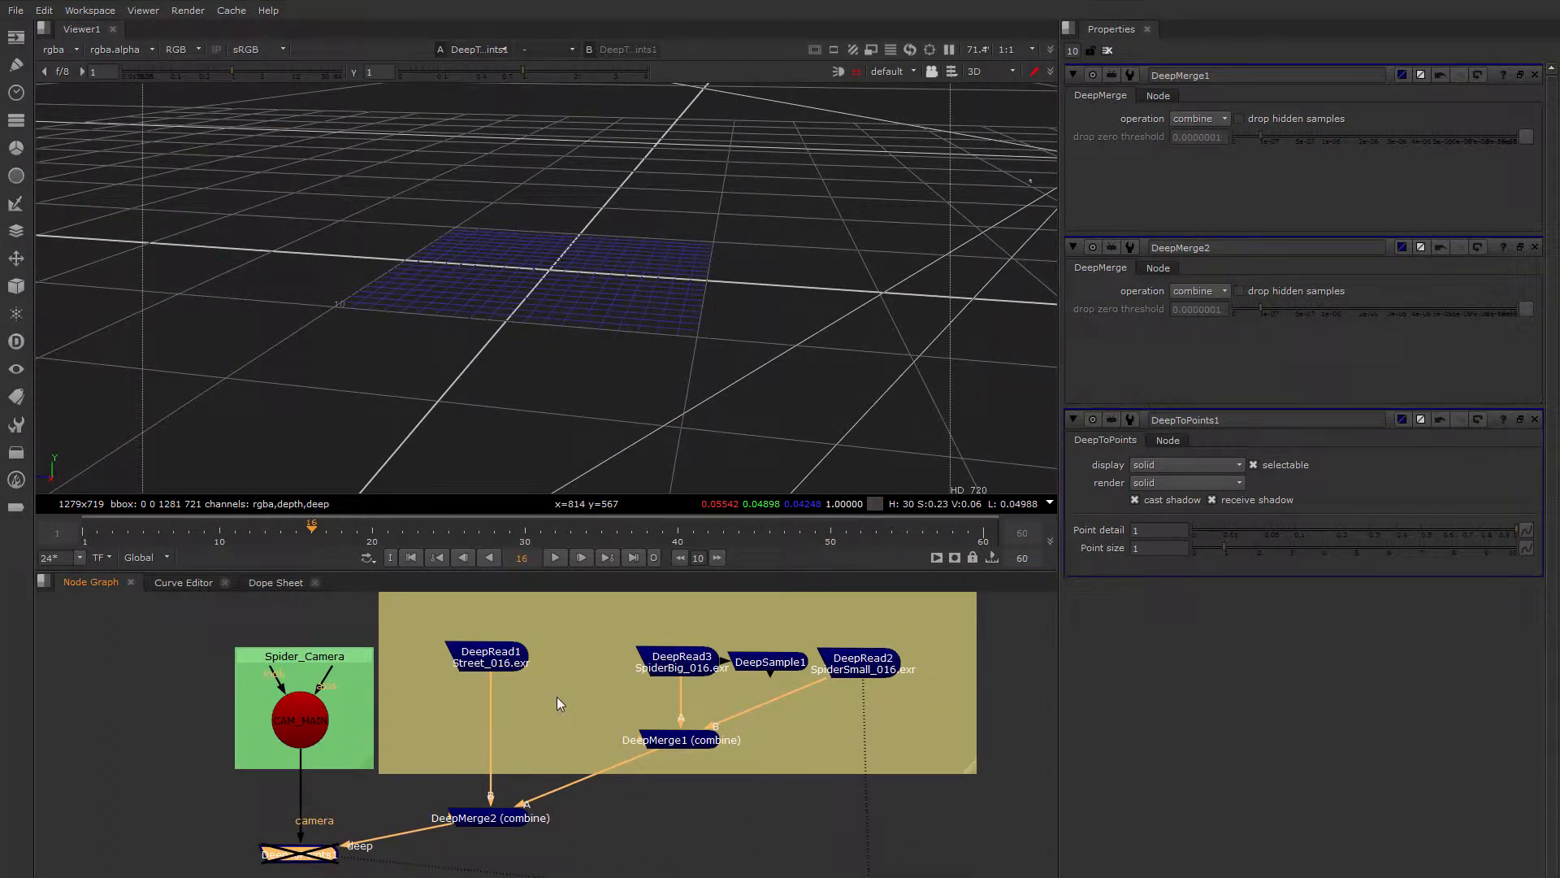
Open the properties of DeepRead1, the street render, and display that node in the viewer
{"action": "left_click", "coordinate": [498, 663]}
{"action": "double_click", "coordinate": [496, 657]}
{"action": "key", "text": "1"}
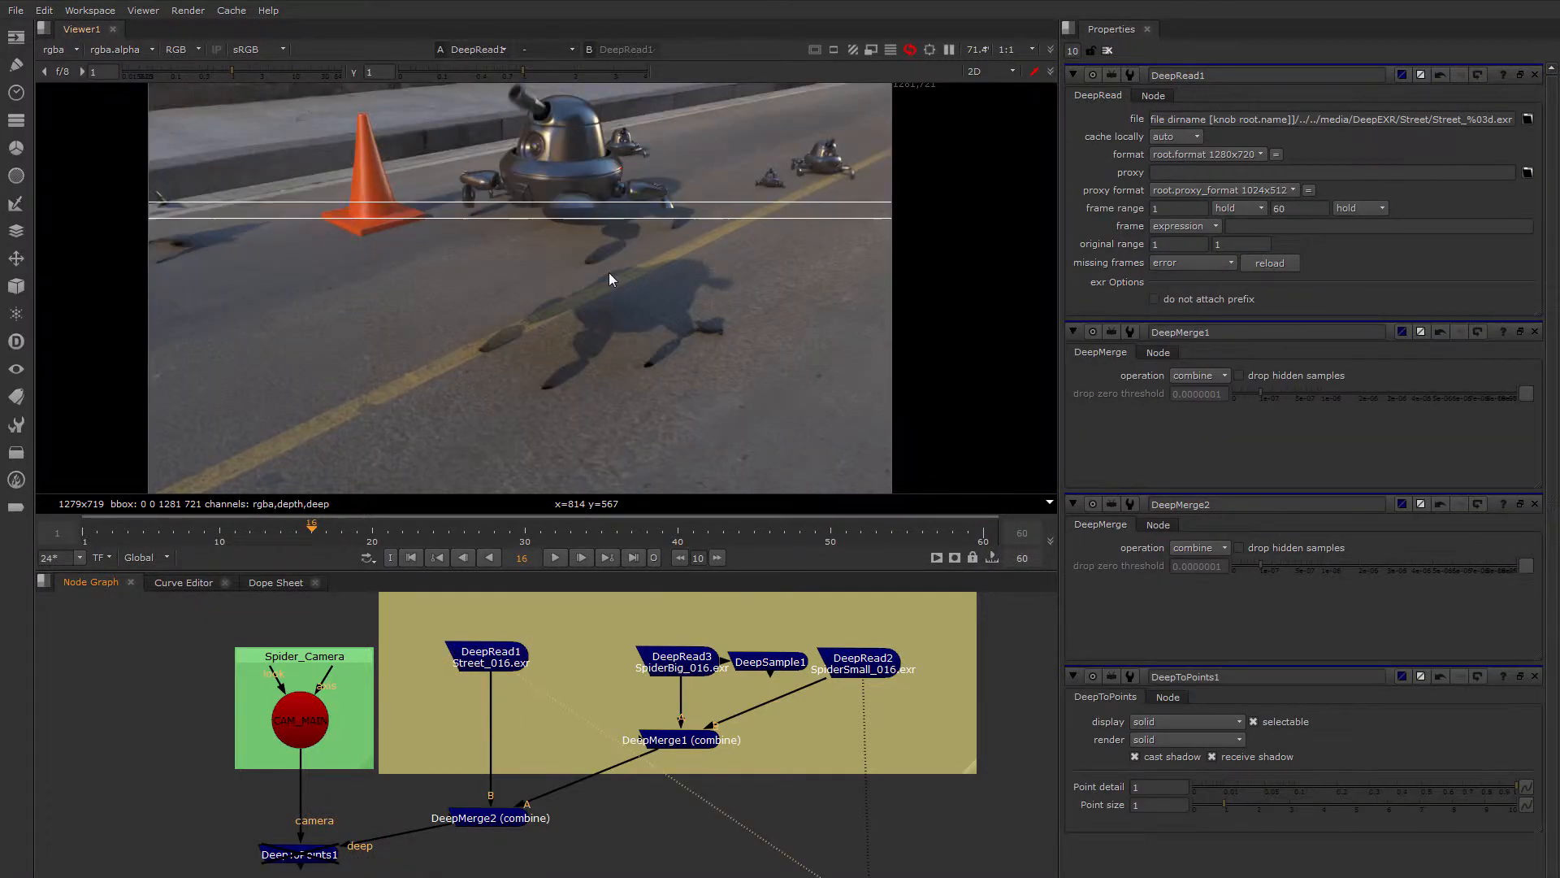
Display the combined result of DeepMerge2 in the viewer
{"action": "left_click", "coordinate": [491, 817]}
{"action": "key", "text": "1"}
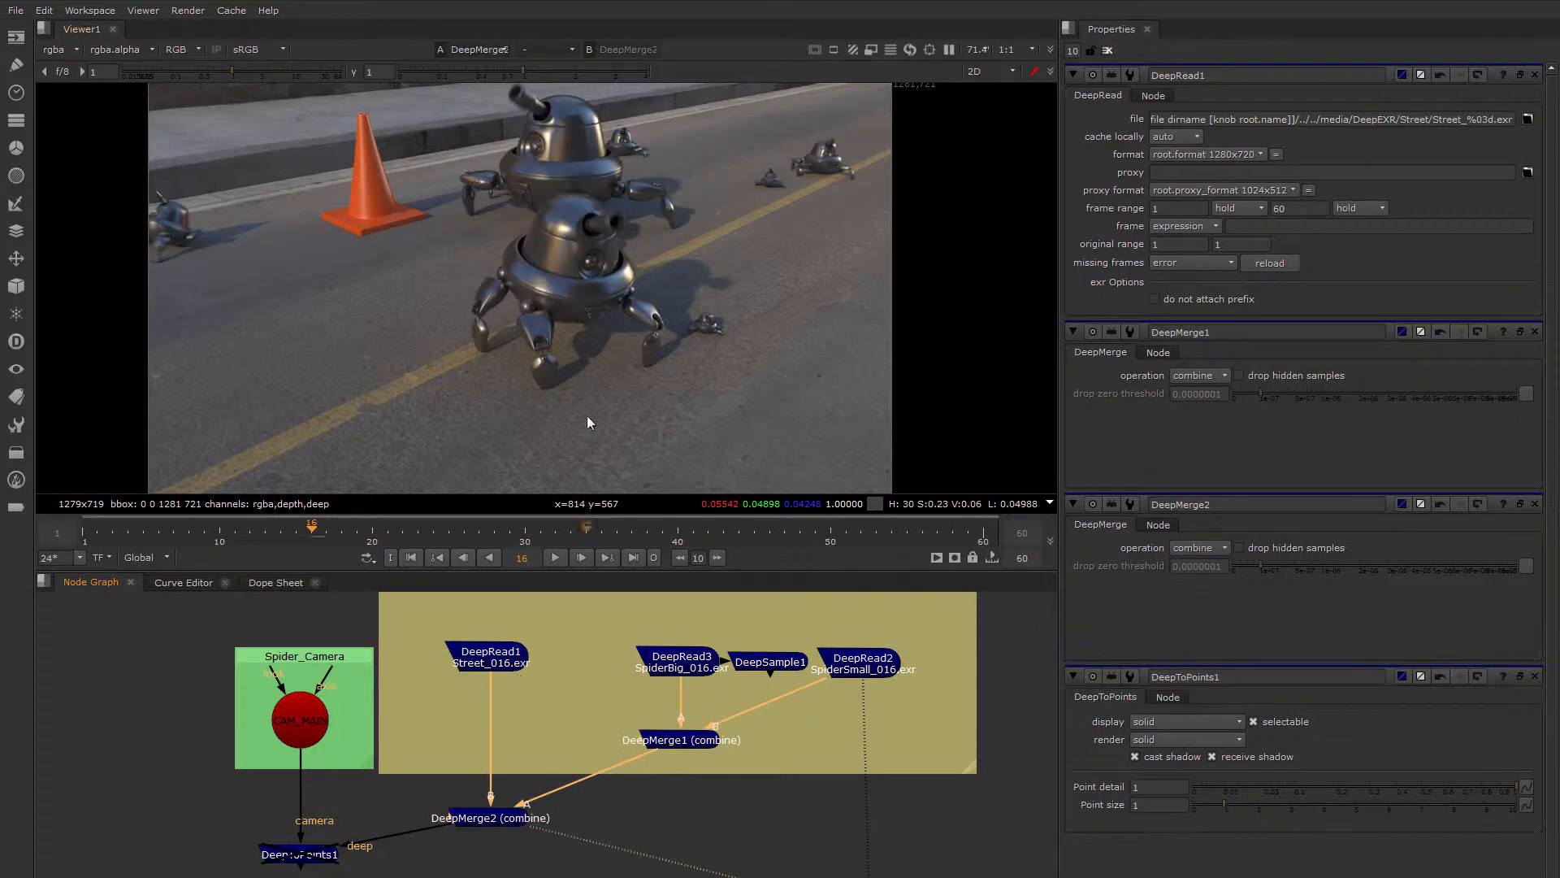
{"action": "left_click", "coordinate": [25, 351]}
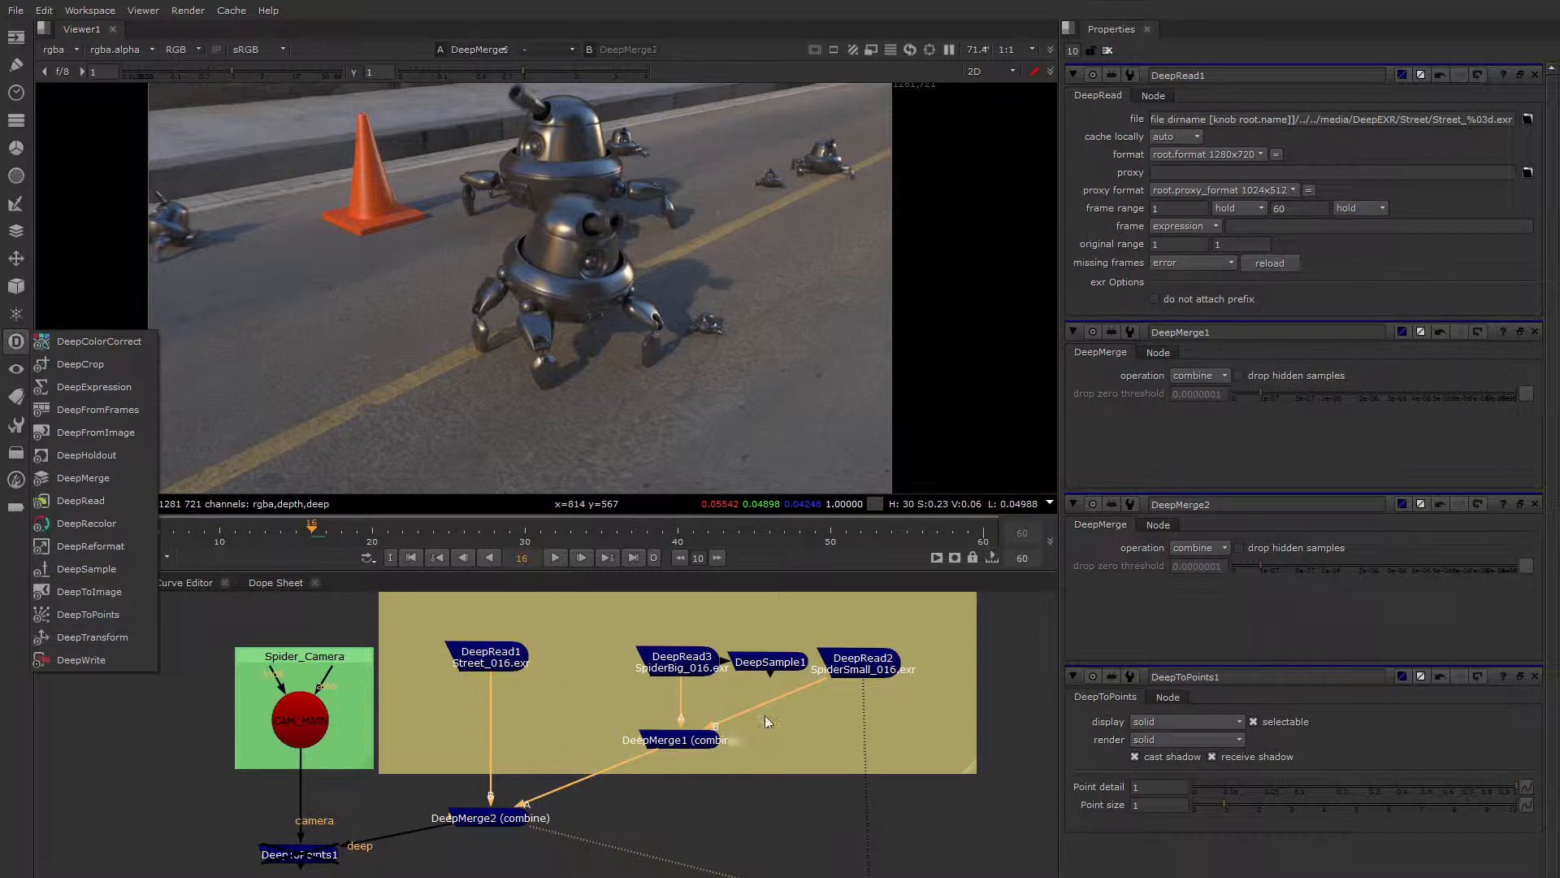
{"action": "left_click", "coordinate": [790, 734]}
Move DeepRead3 up and insert a DeepColorCorrect node between it and DeepMerge1
{"action": "left_click_drag", "start_coordinate": [681, 685], "coordinate": [691, 659]}
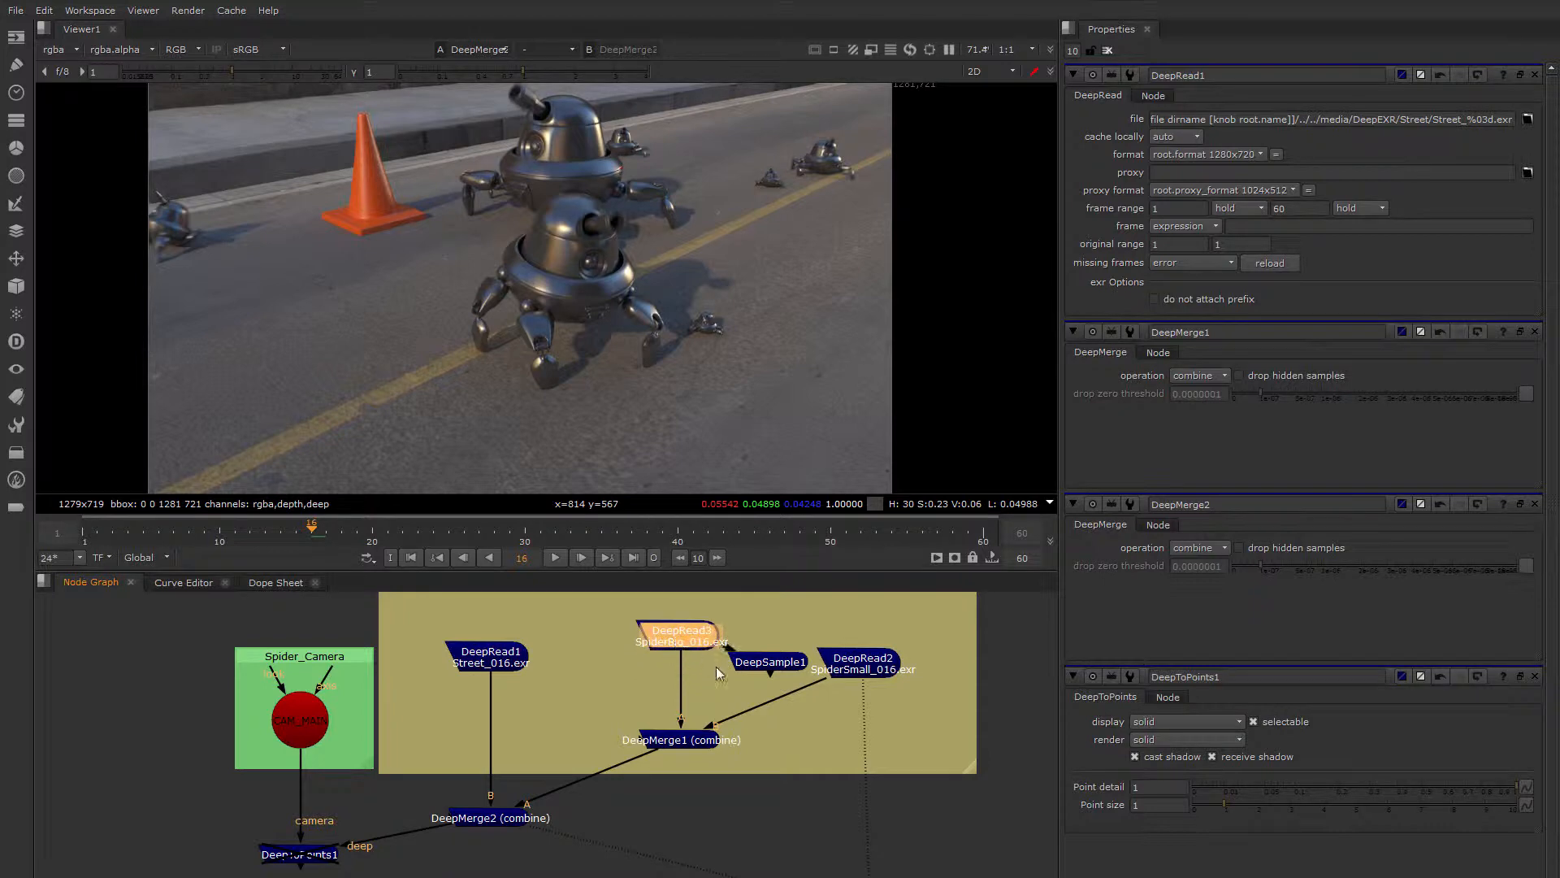
{"action": "left_click", "coordinate": [16, 342]}
{"action": "left_click", "coordinate": [70, 345]}
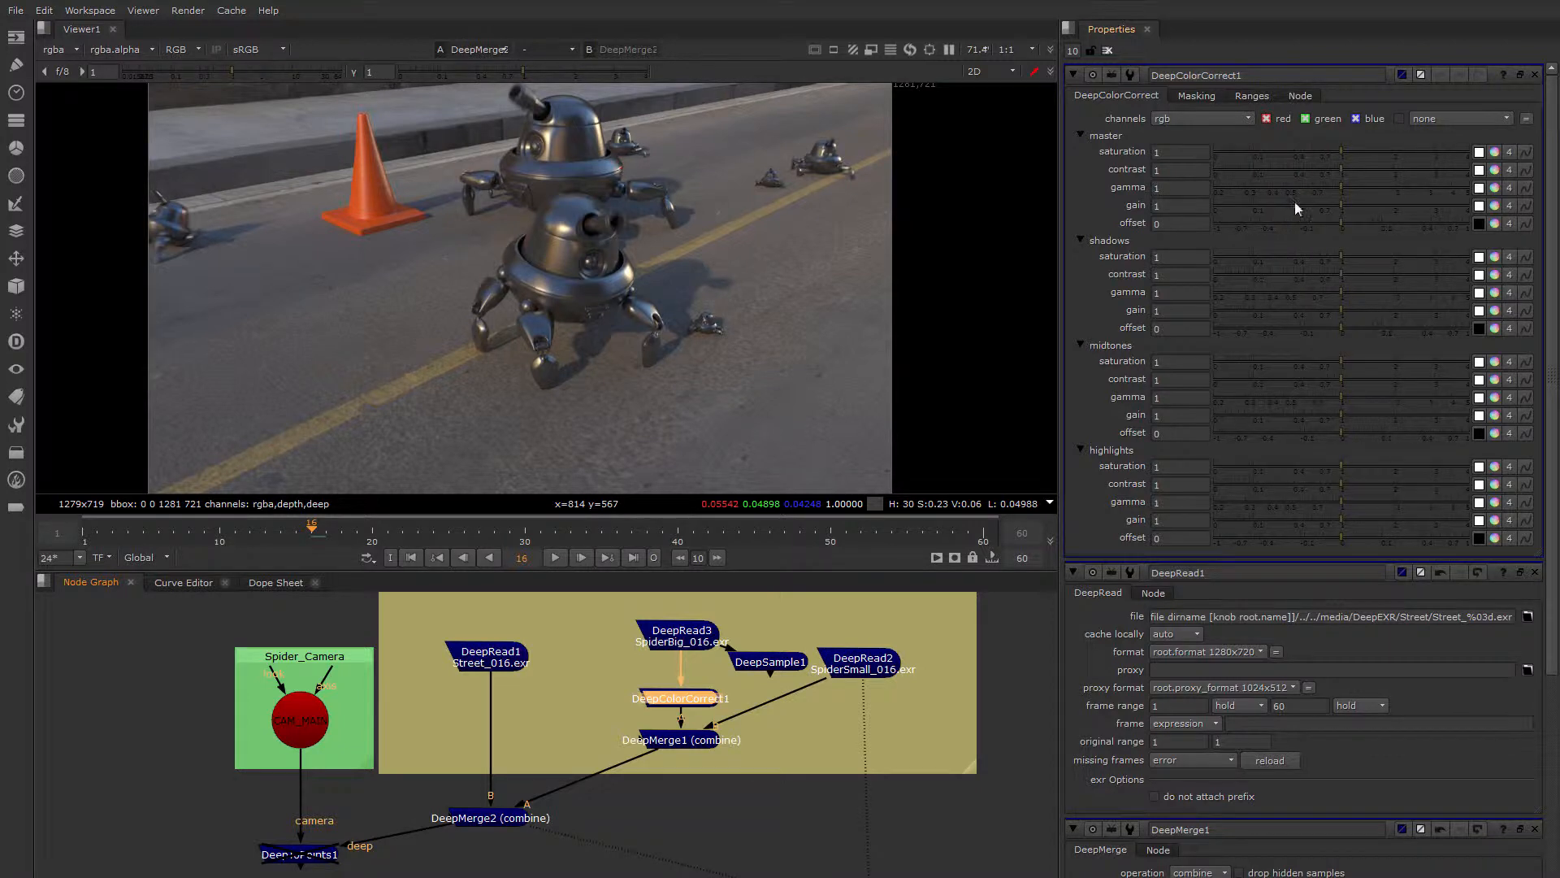
Set the master saturation of DeepColorCorrect1 to 0.8, gamma to 0.91 and gain to 2.04
{"action": "left_click_drag", "start_coordinate": [1265, 149], "coordinate": [1220, 150]}
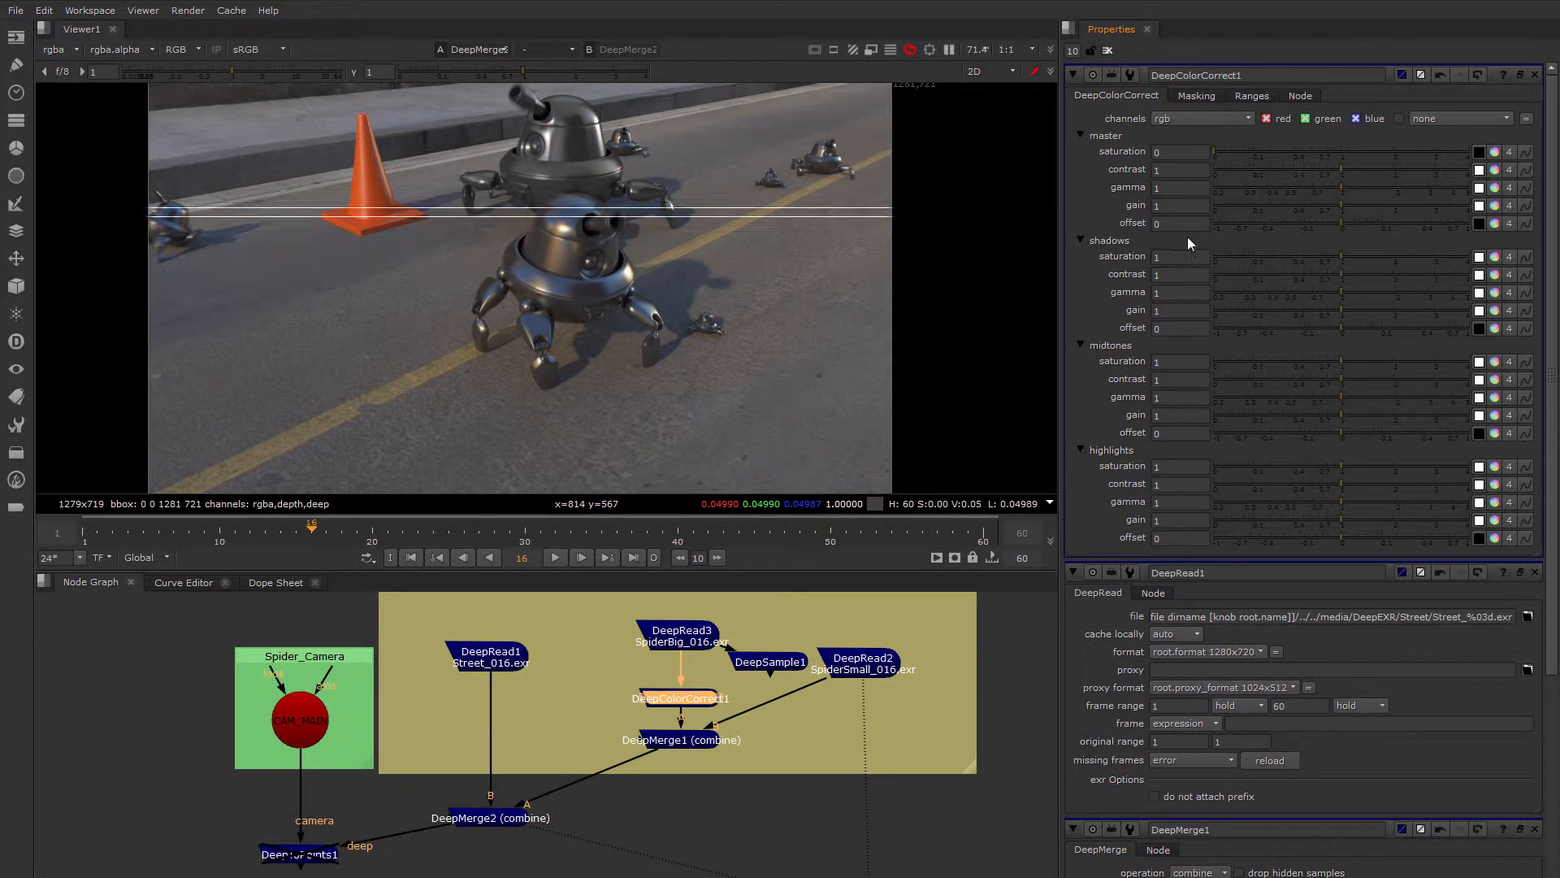
{"action": "mouse_move", "coordinate": [1333, 206]}
{"action": "left_mouse_down"}
{"action": "mouse_move", "coordinate": [1396, 201]}
{"action": "mouse_move", "coordinate": [1326, 193]}
{"action": "left_mouse_up"}
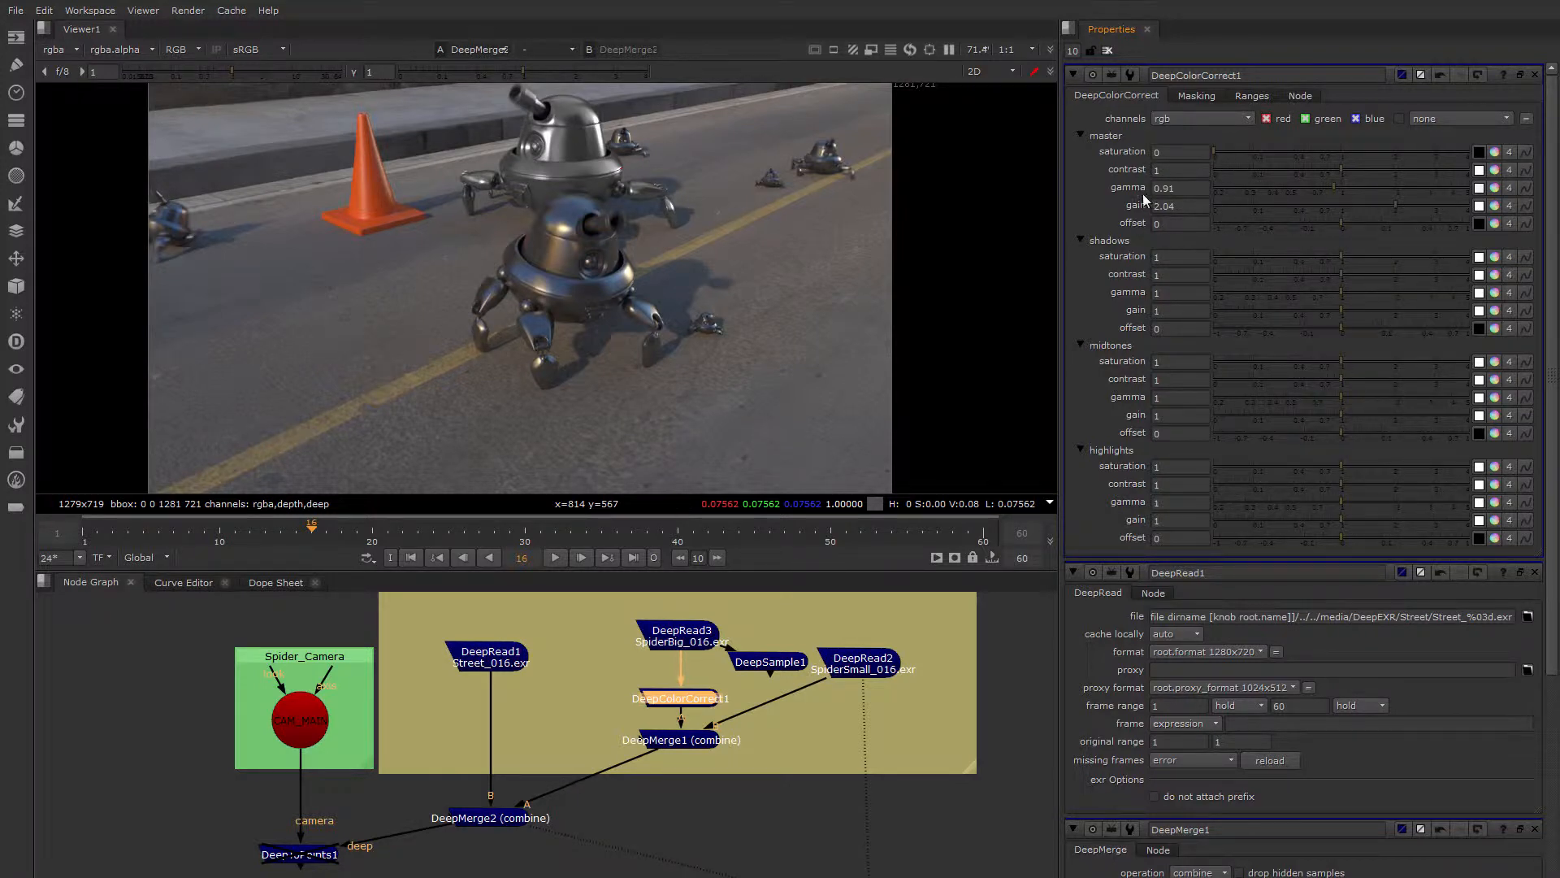
{"action": "left_click", "coordinate": [1341, 151]}
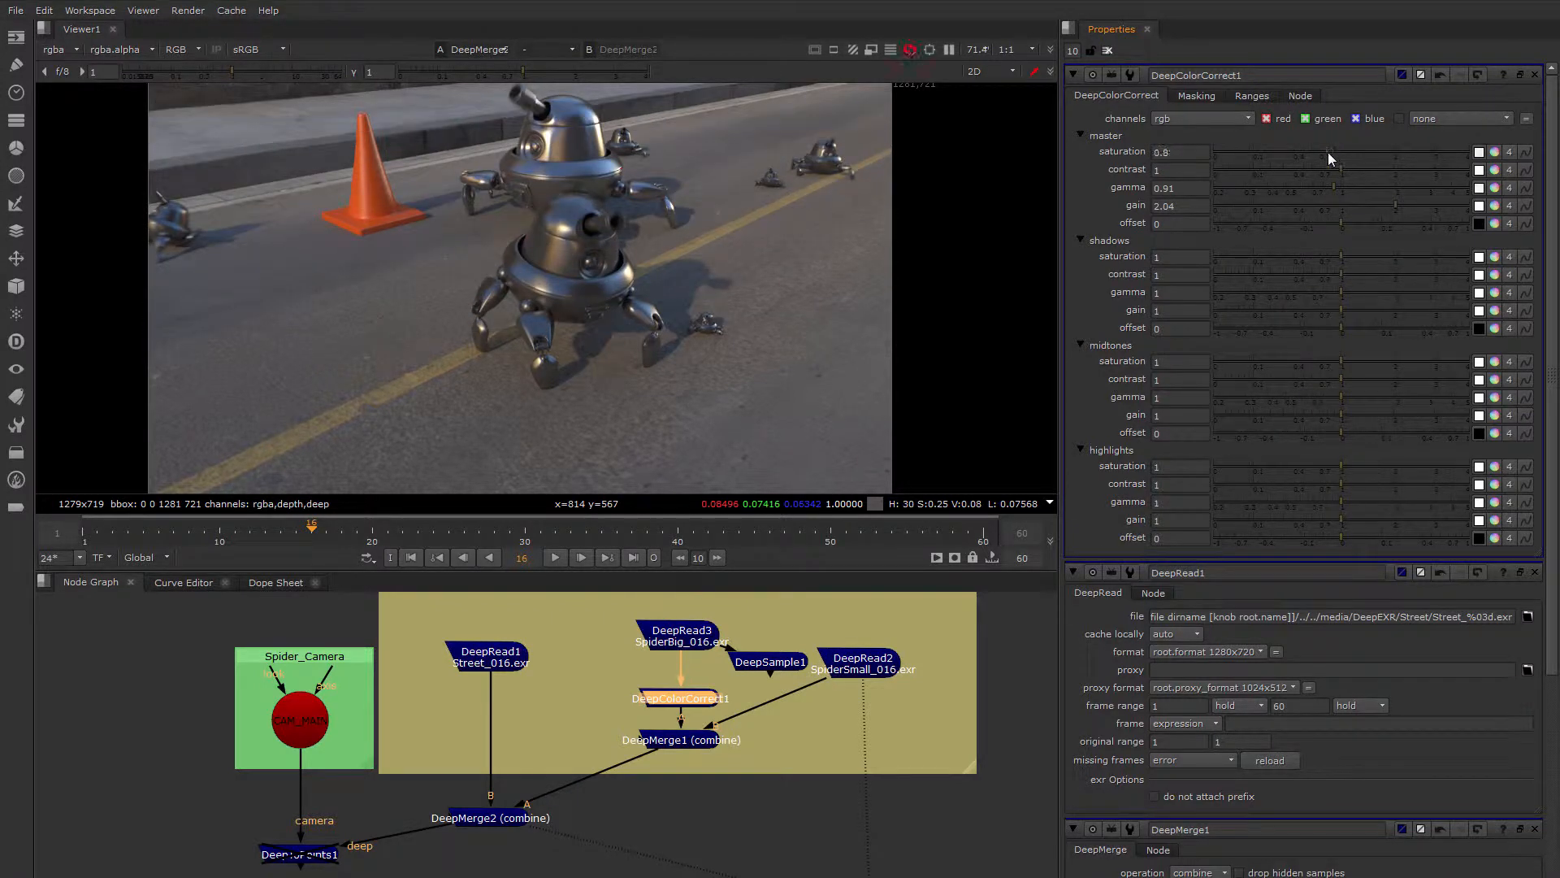
Check the shadow, midtone and highlight range curves of DeepColorCorrect1 and disable the node
{"action": "left_click", "coordinate": [1252, 95]}
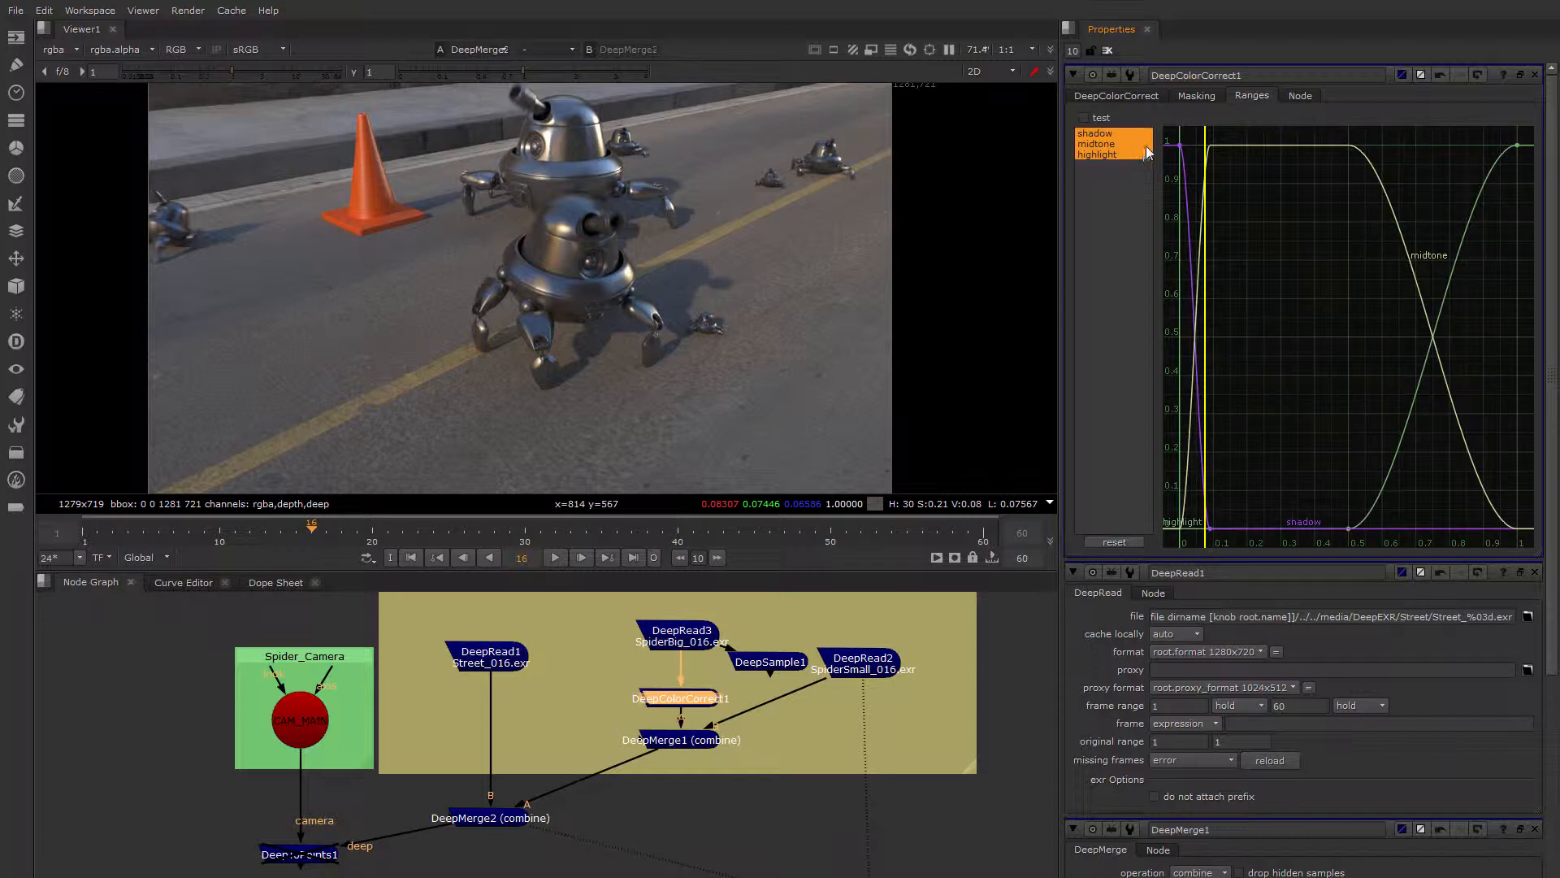
{"action": "left_click", "coordinate": [1113, 96]}
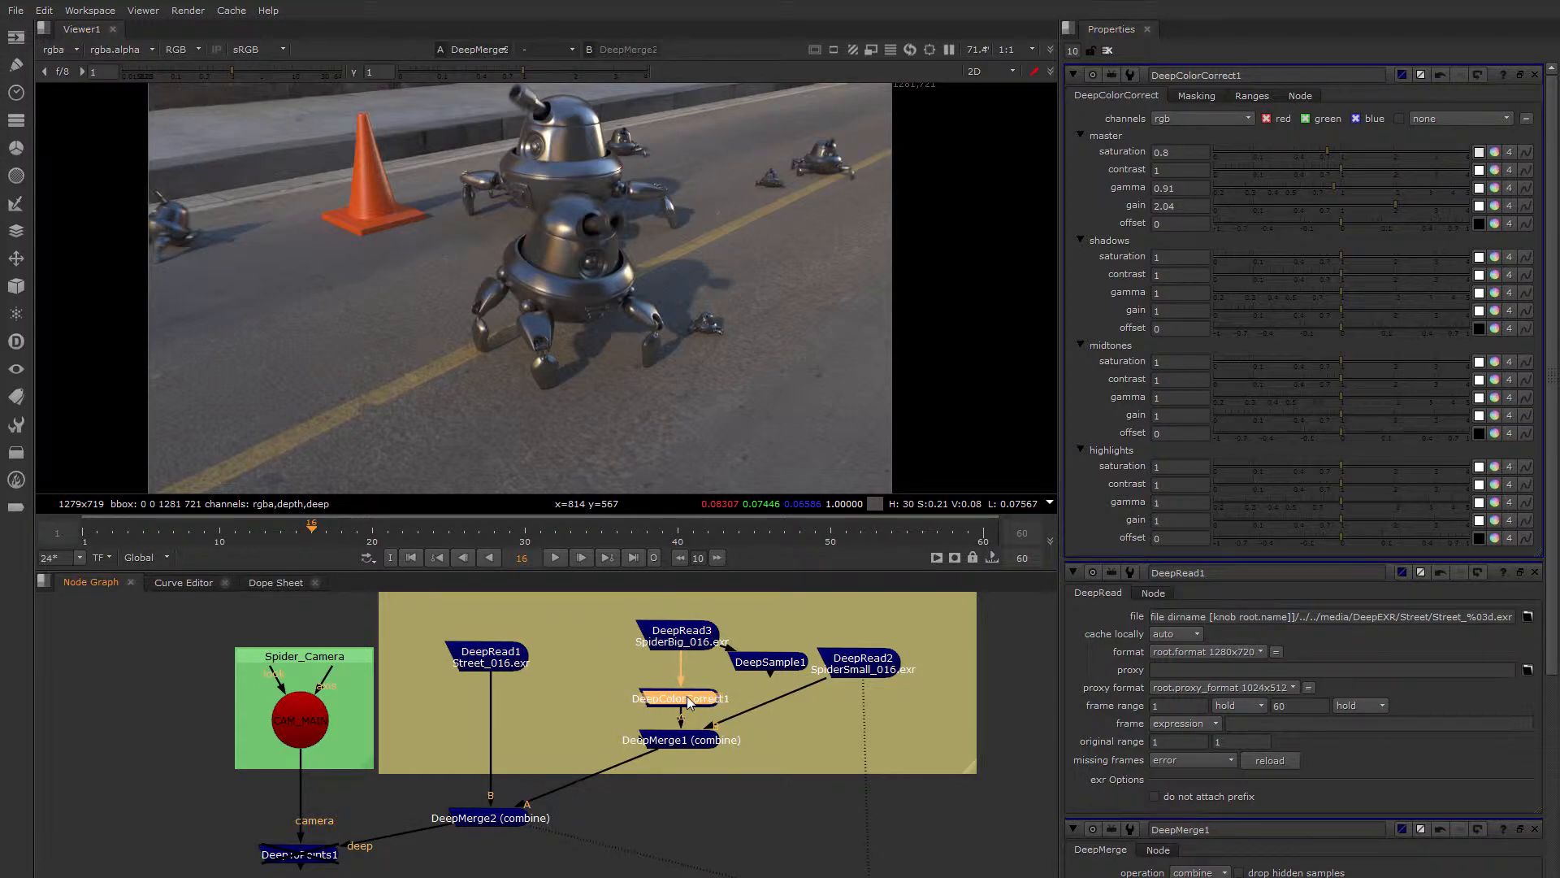
{"action": "key", "text": "d"}
Try adding a regular Grade node to the DeepRead1 street render, and delete the Grade
{"action": "middle_click_drag", "start_coordinate": [563, 699], "coordinate": [690, 705]}
{"action": "left_click", "coordinate": [631, 676]}
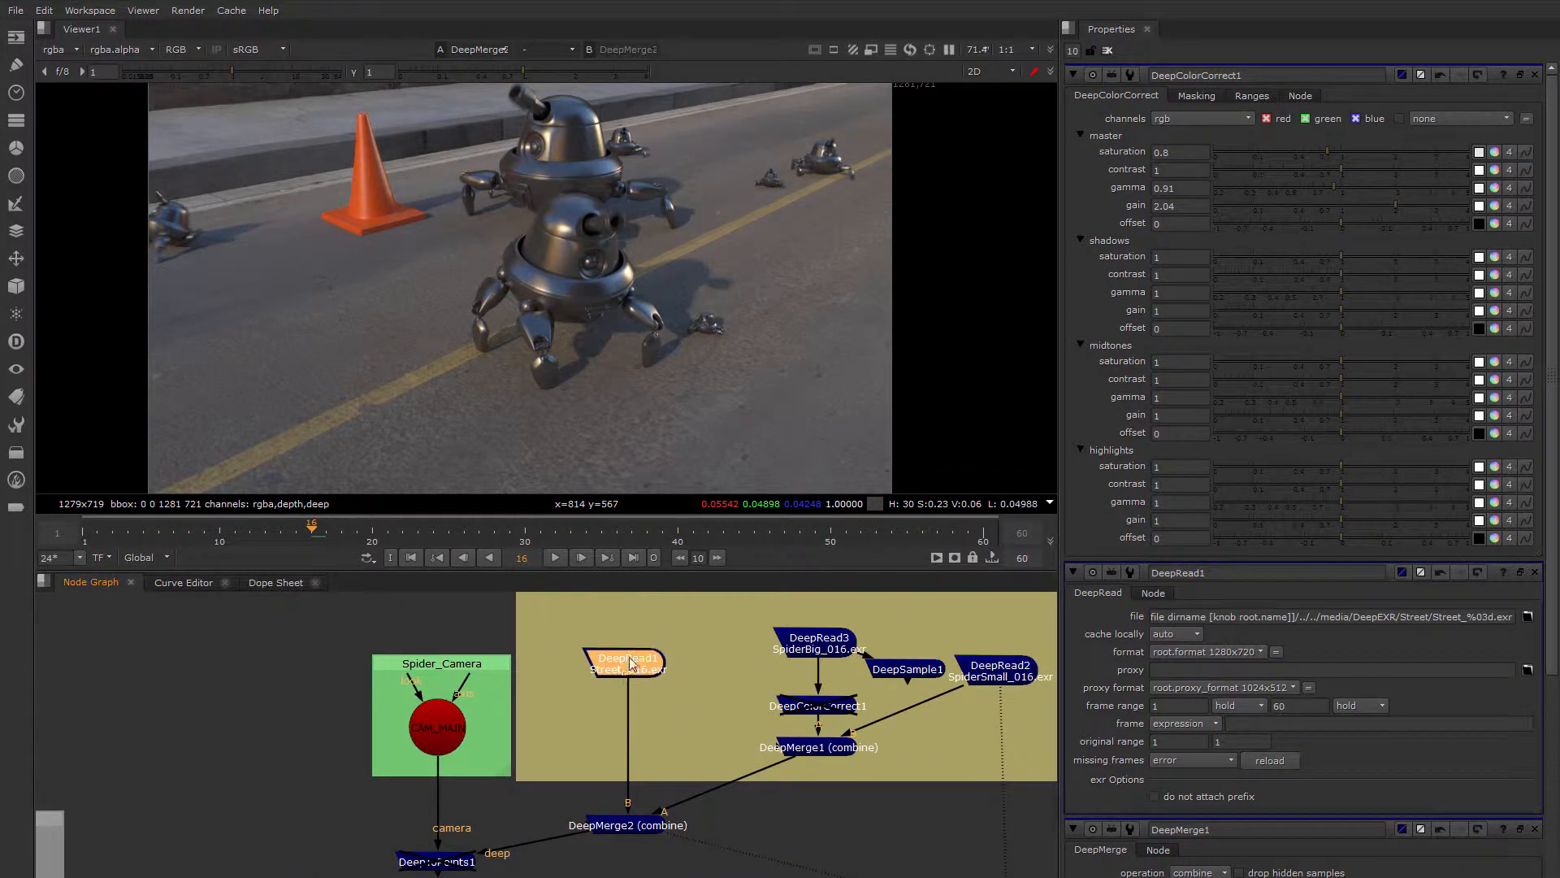
{"action": "key", "text": "g"}
{"action": "left_click_drag", "start_coordinate": [638, 668], "coordinate": [638, 631]}
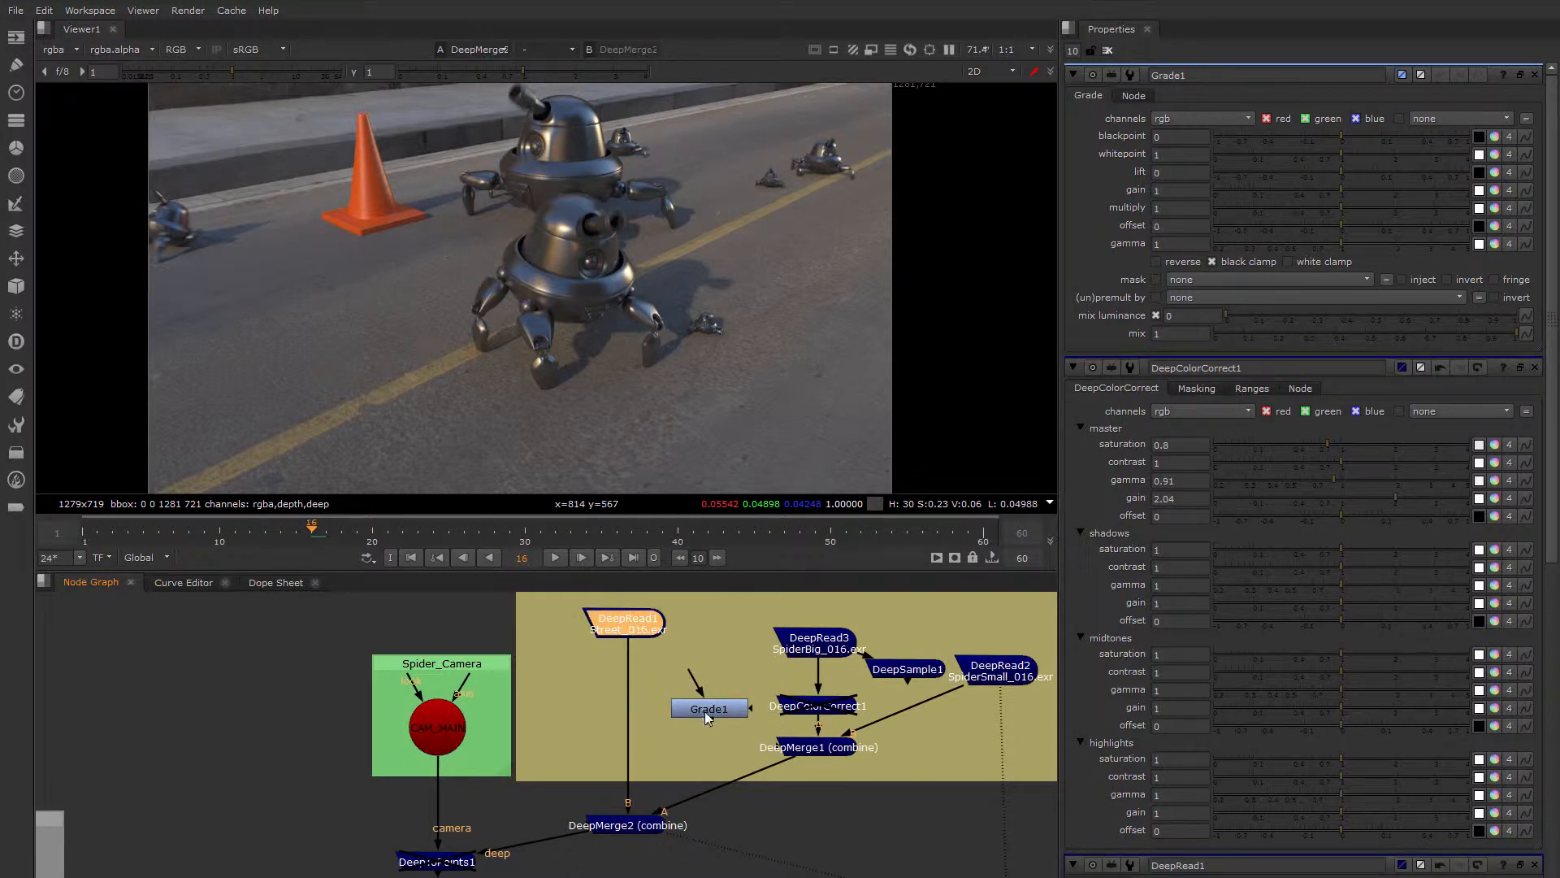
{"action": "left_click_drag", "start_coordinate": [706, 713], "coordinate": [685, 672]}
{"action": "key", "text": "Delete"}
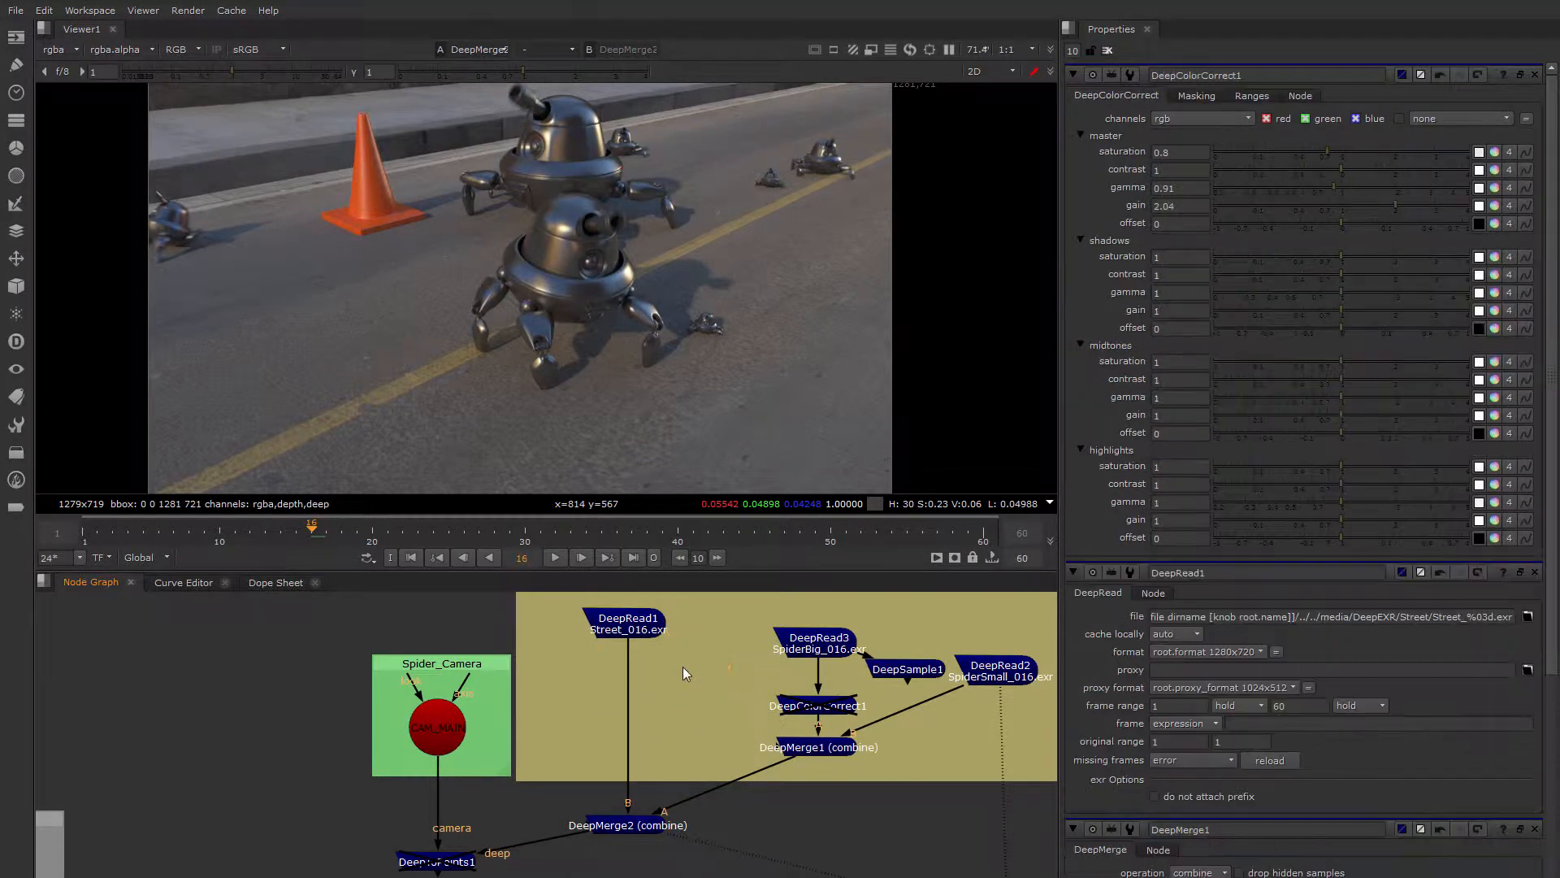
Add a DeepToImage node to DeepRead1 and move it off the connection to DeepMerge2 as a side branch
{"action": "middle_click_drag", "start_coordinate": [685, 681], "coordinate": [681, 700]}
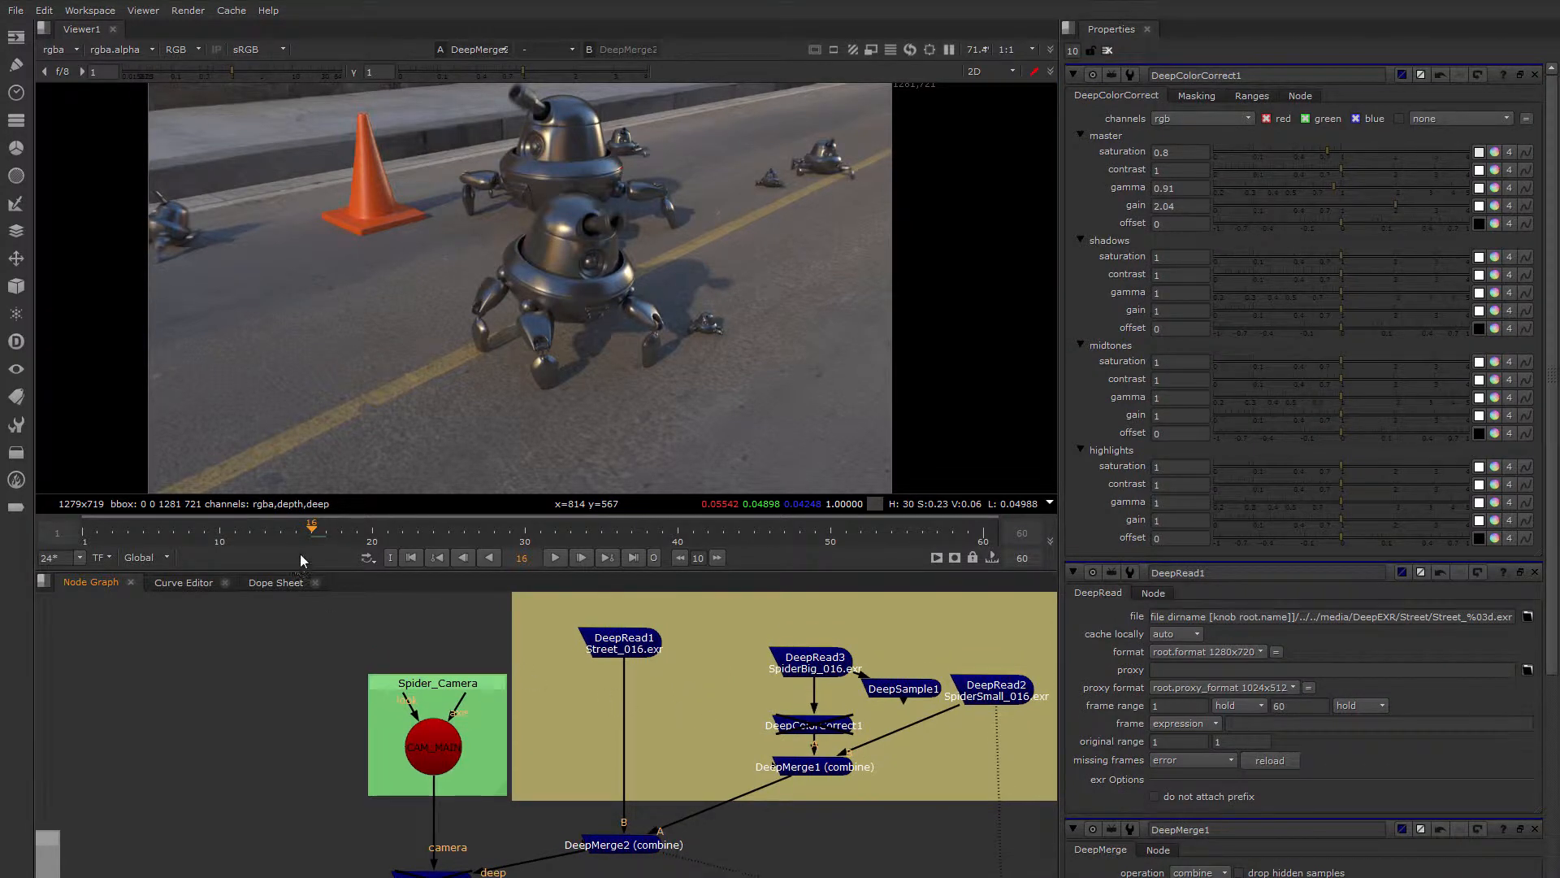
{"action": "left_click", "coordinate": [16, 341]}
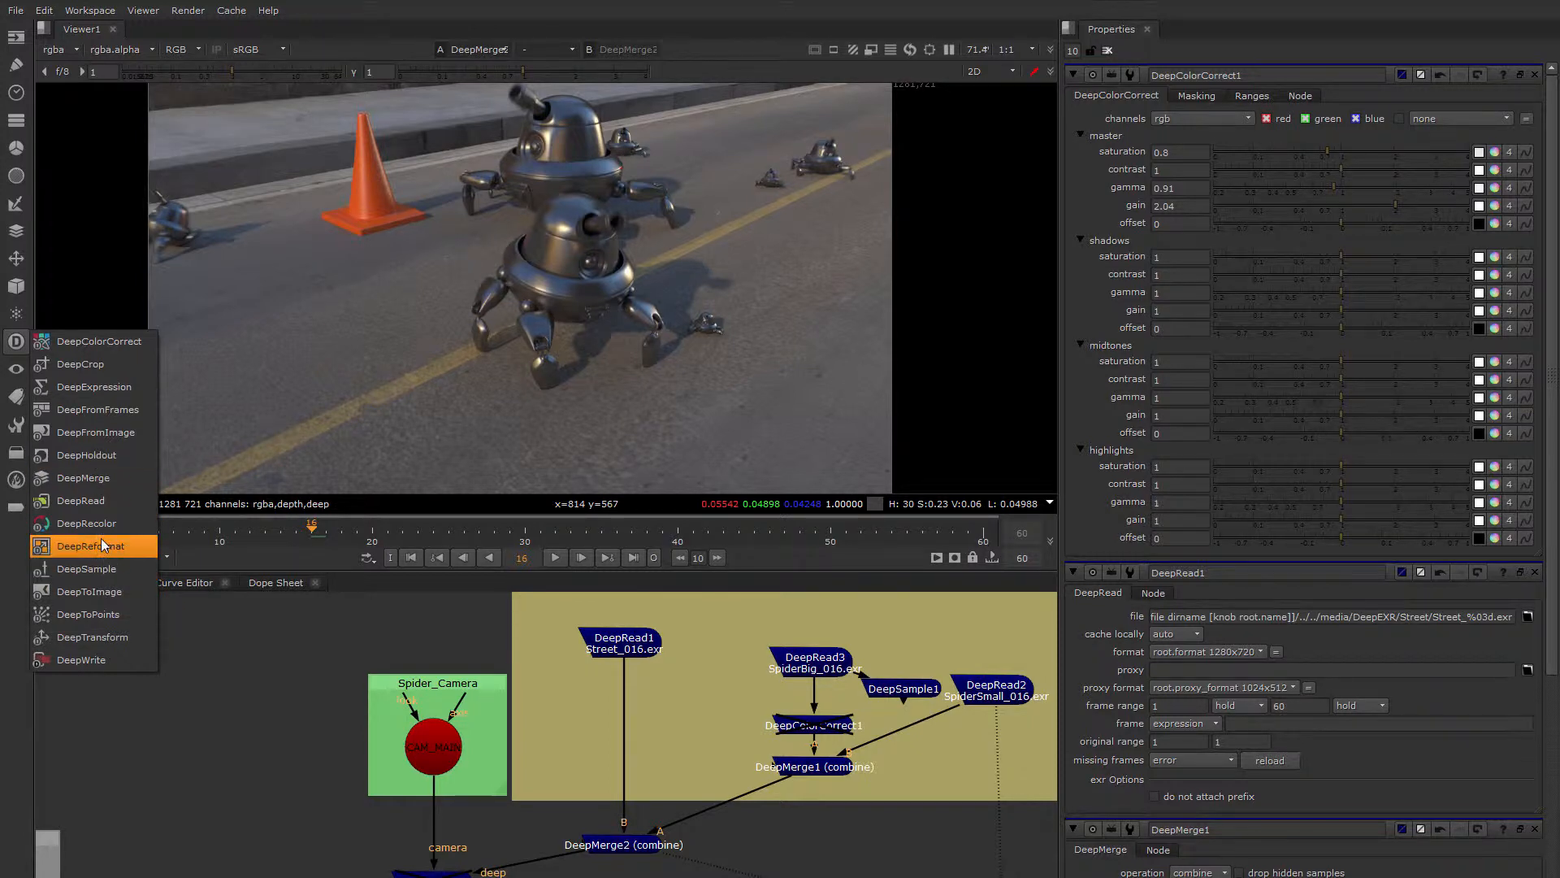
{"action": "left_click", "coordinate": [721, 695]}
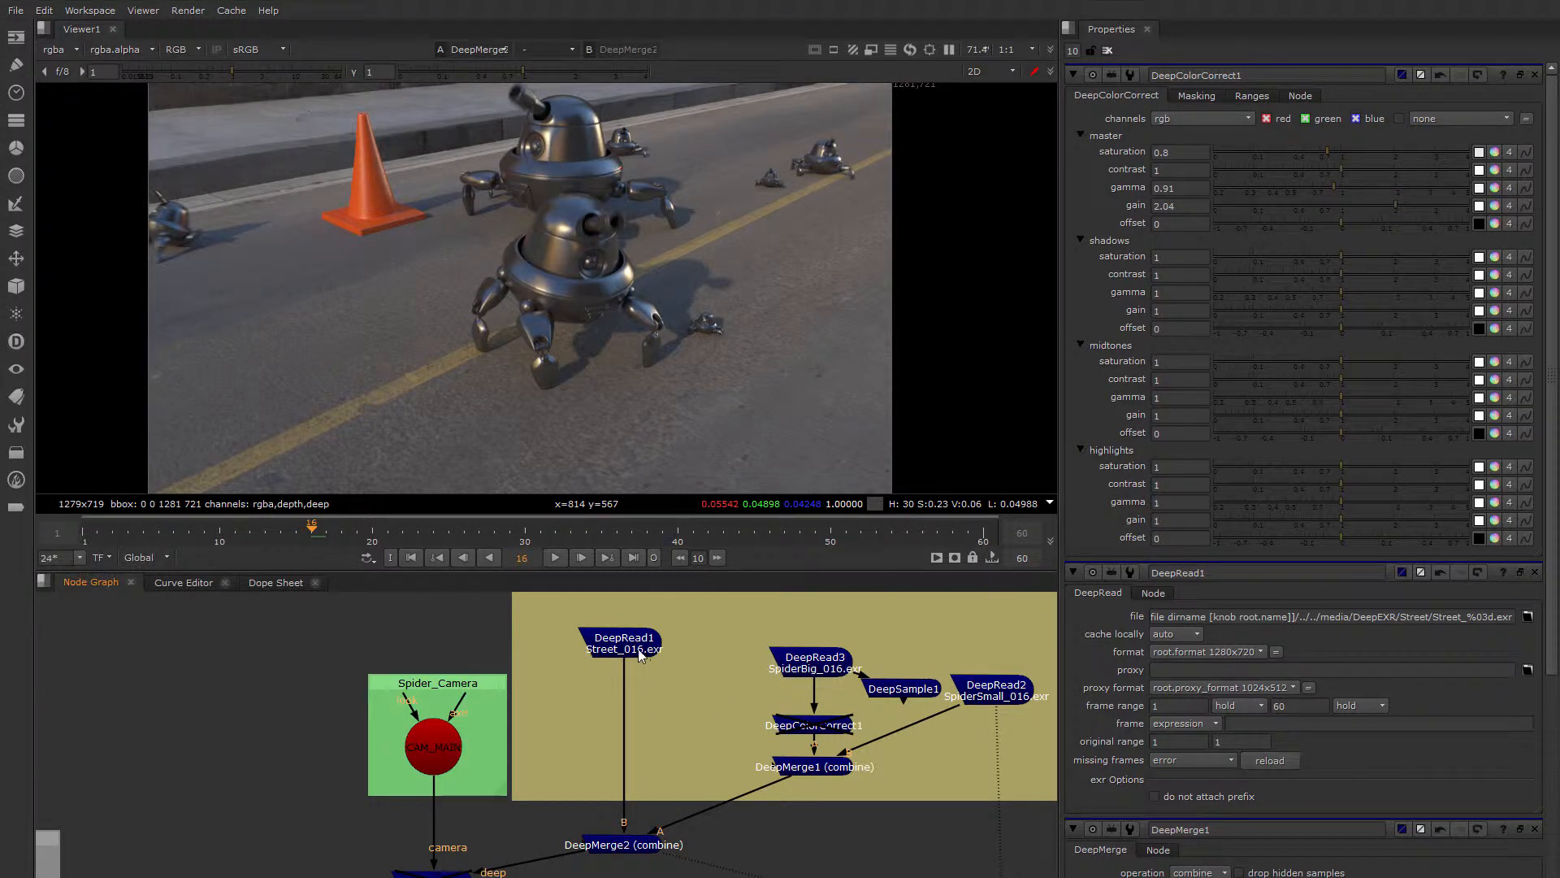
{"action": "left_click", "coordinate": [634, 649]}
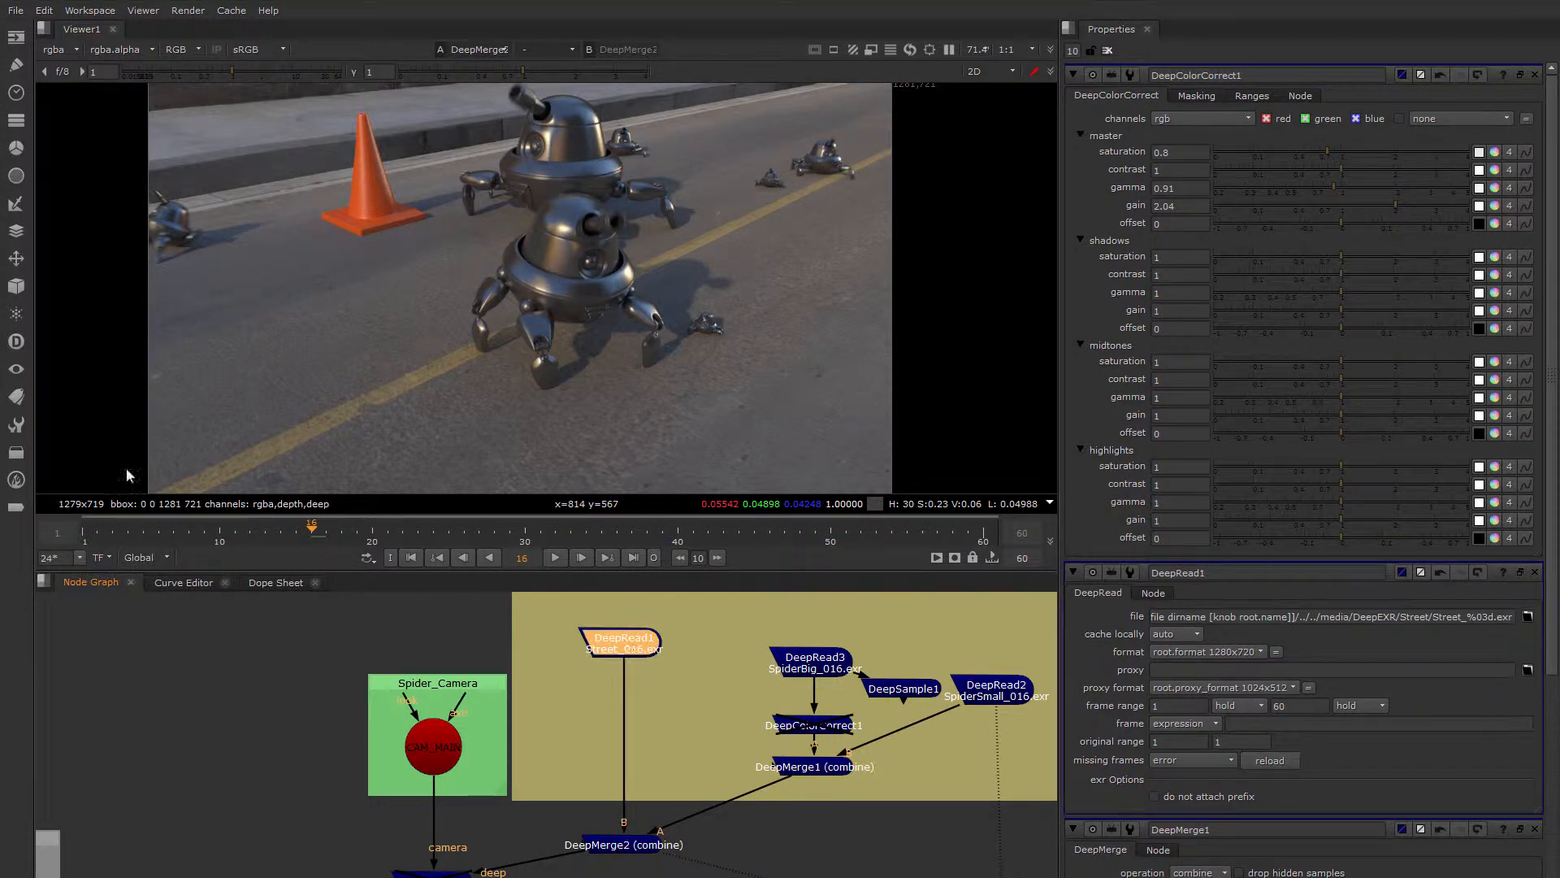
{"action": "left_click", "coordinate": [15, 341]}
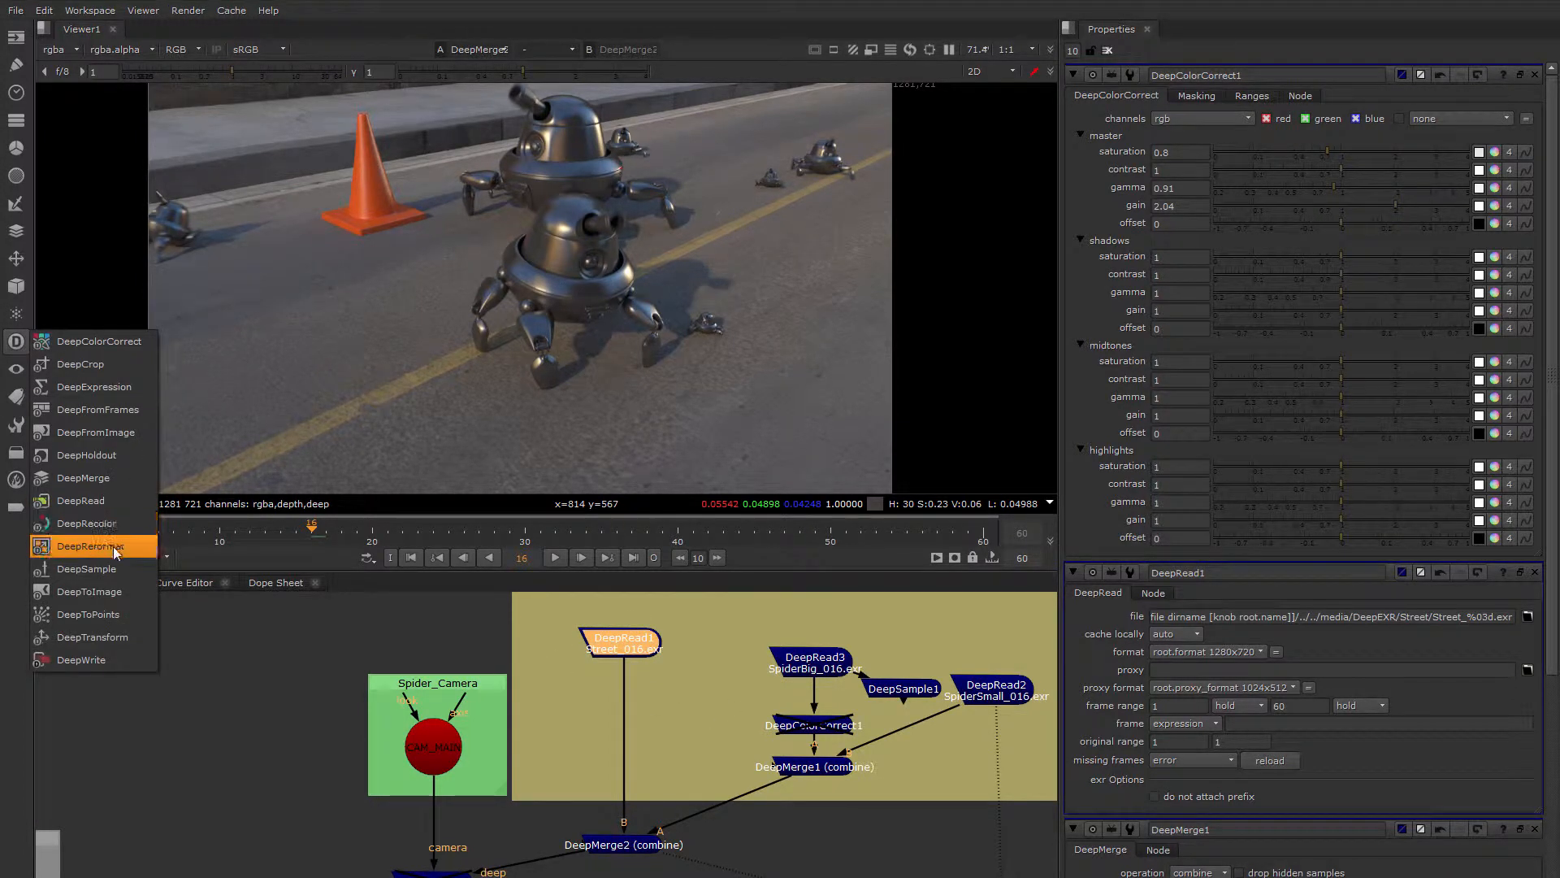
{"action": "left_click", "coordinate": [105, 592]}
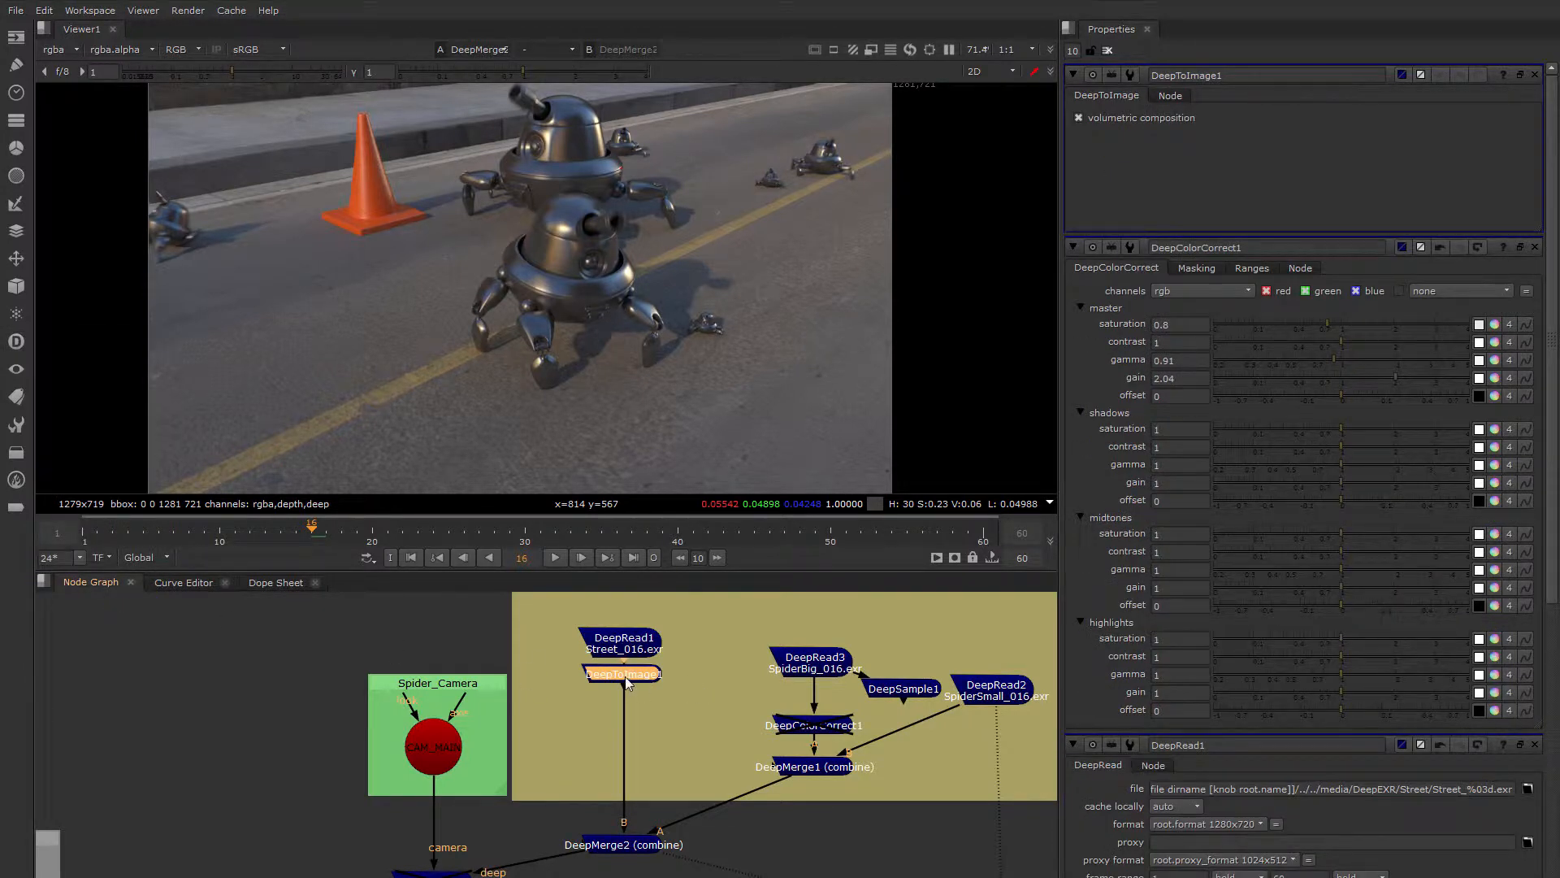
{"action": "left_click_drag", "start_coordinate": [626, 676], "coordinate": [561, 683]}
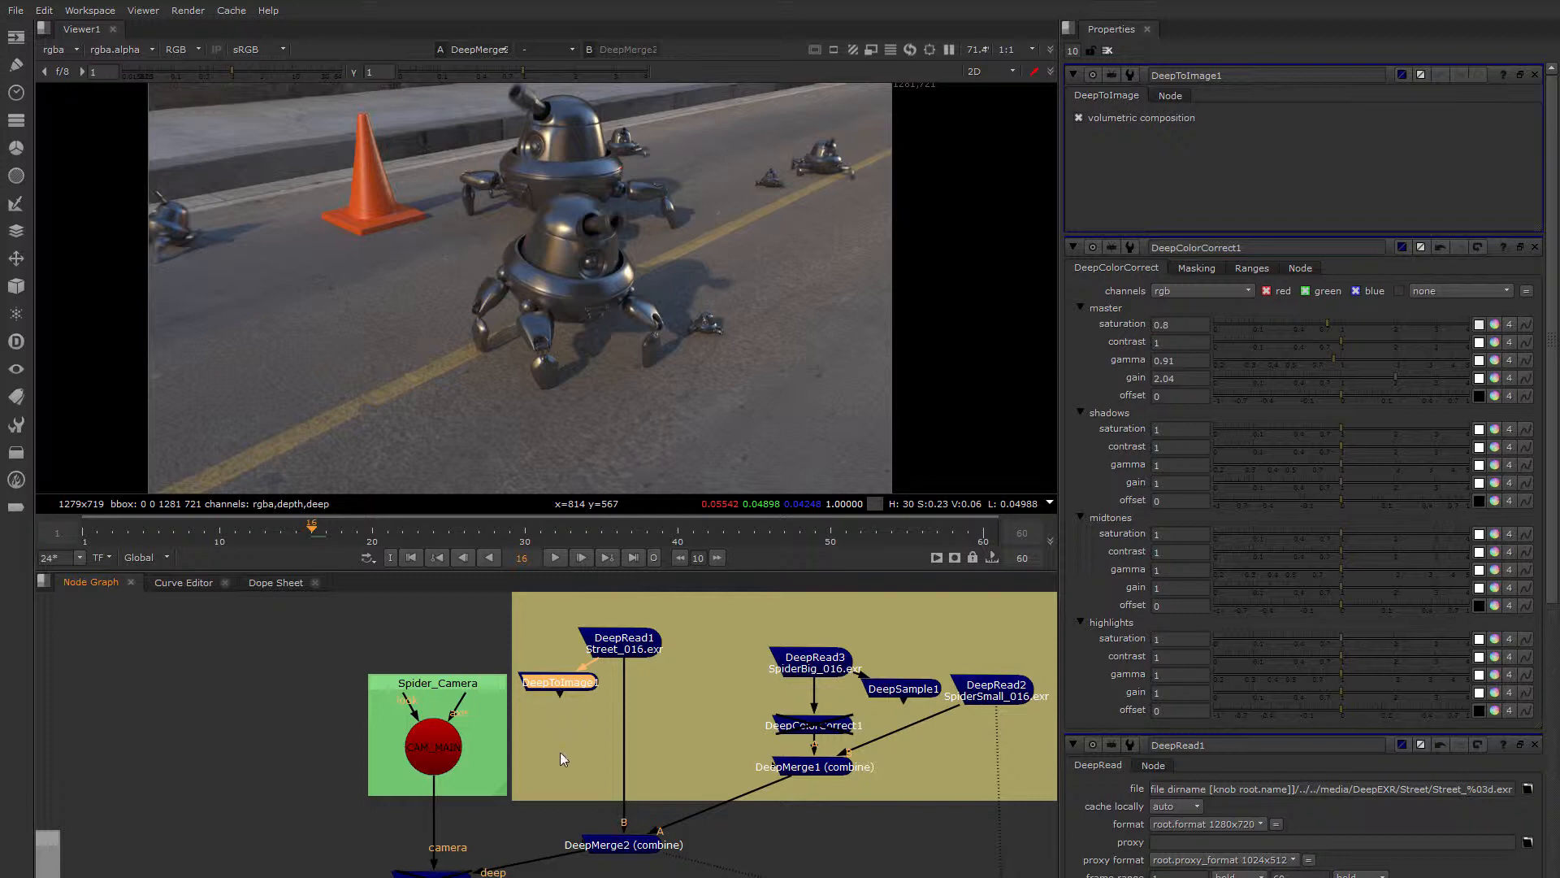
Add a DeepFromImage node below DeepToImage1 and connect the B input of DeepMerge2 to it
{"action": "left_click", "coordinate": [16, 341]}
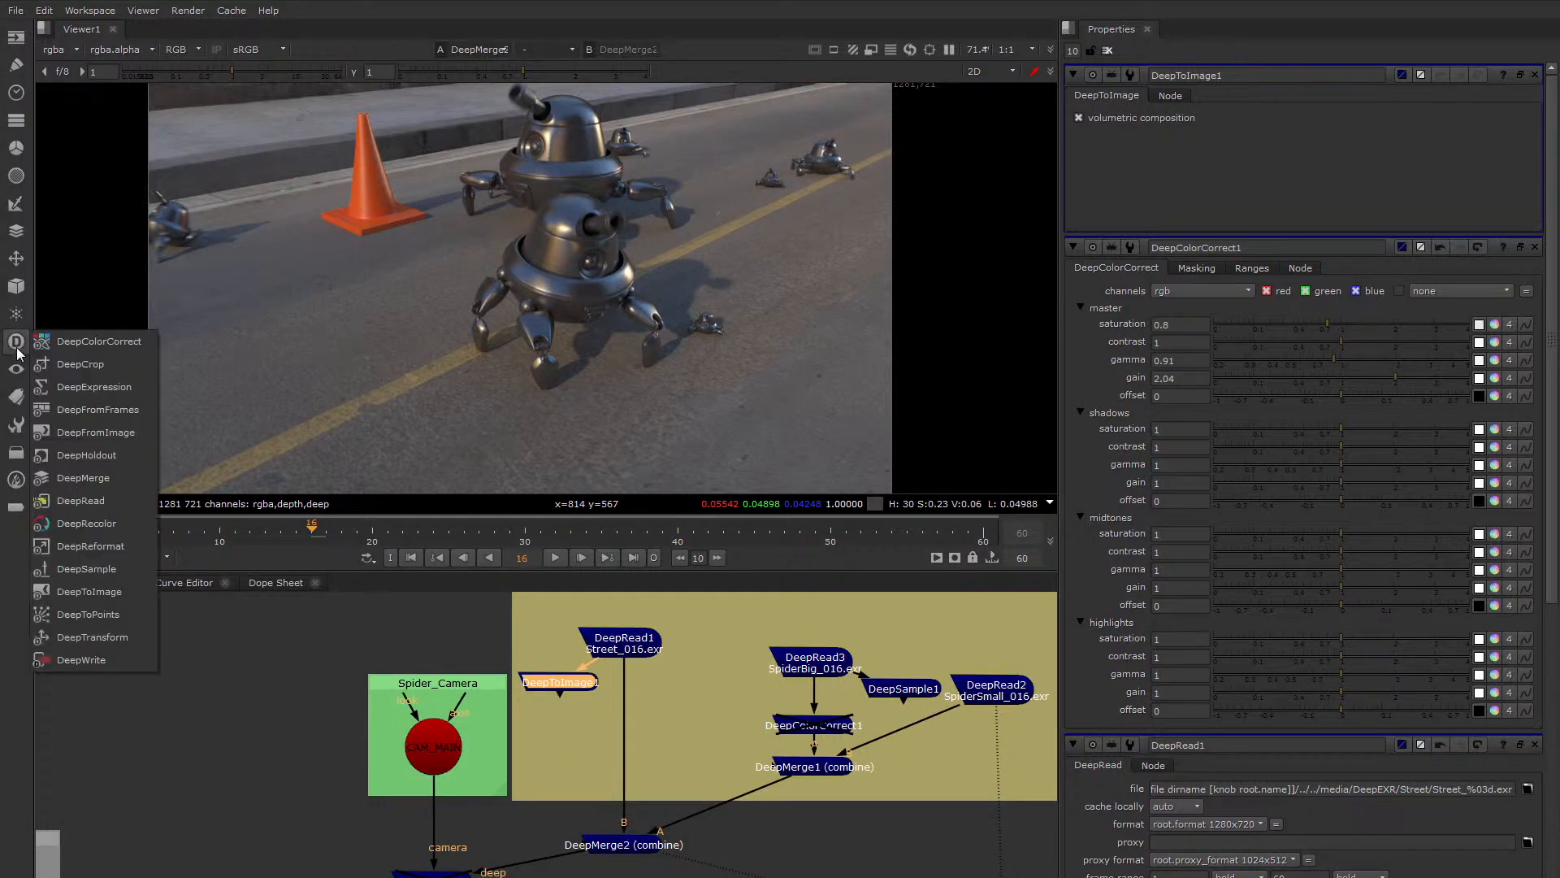
{"action": "left_click", "coordinate": [121, 435]}
{"action": "left_click_drag", "start_coordinate": [566, 716], "coordinate": [567, 776]}
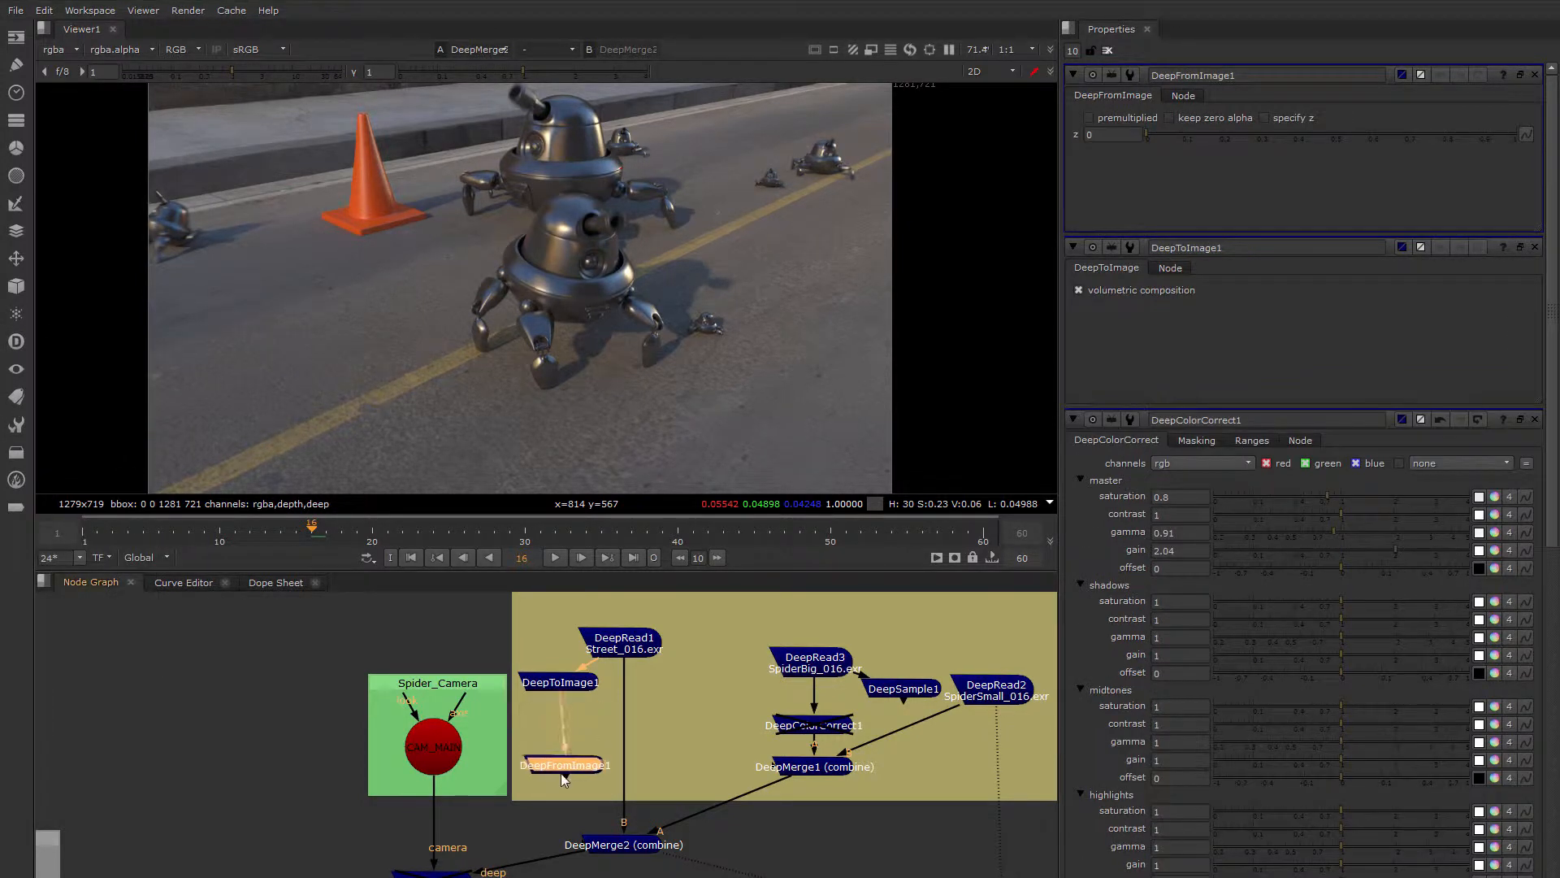
{"action": "left_click_drag", "start_coordinate": [624, 678], "coordinate": [566, 777]}
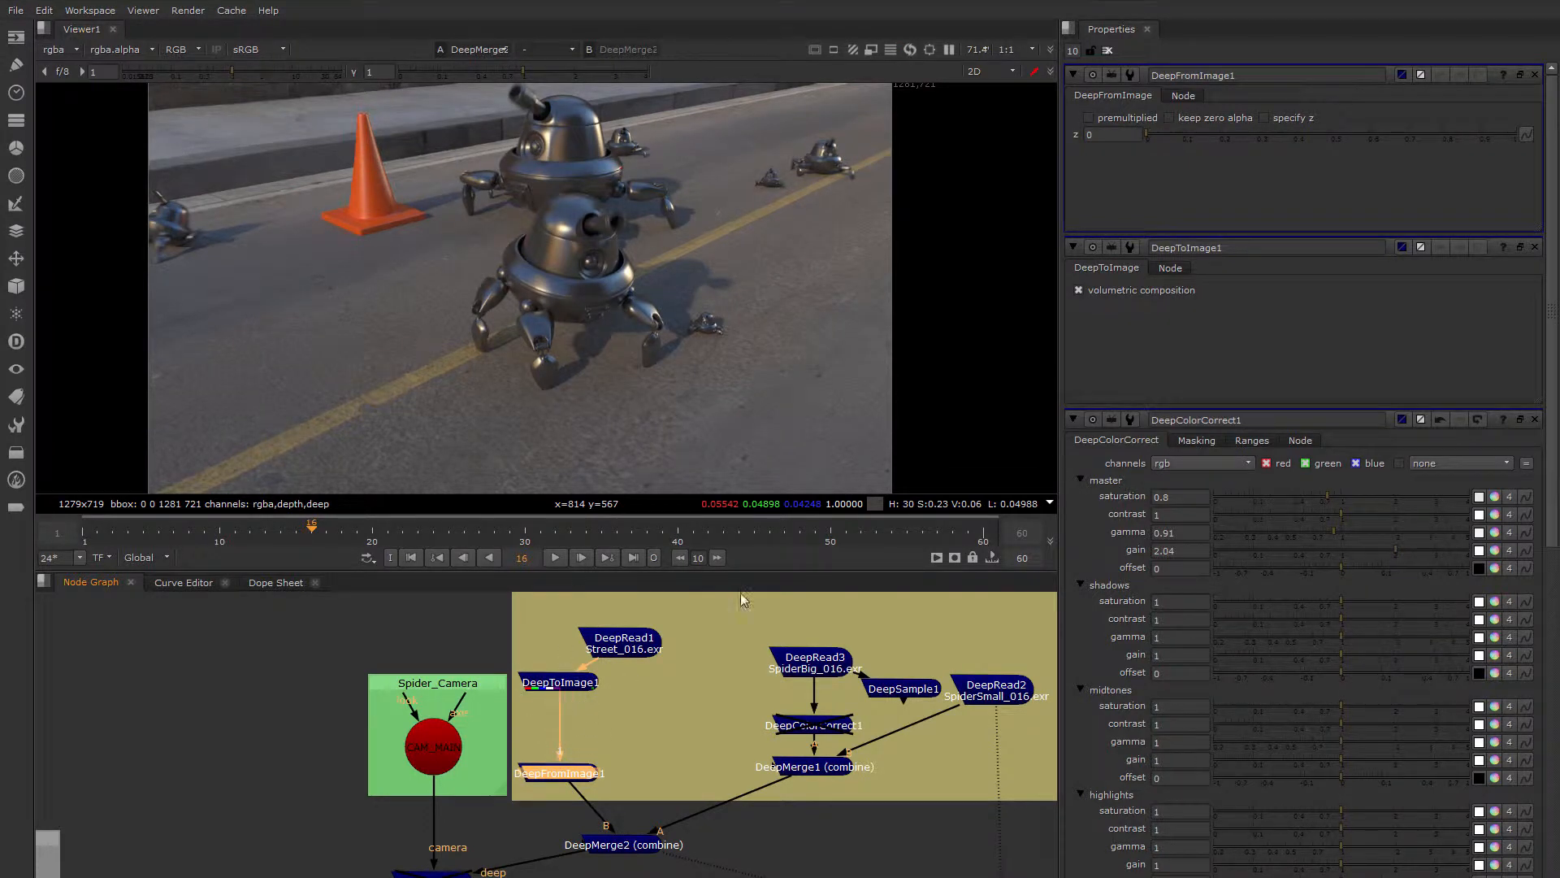
Insert a Grade node between DeepToImage1 and DeepFromImage1, keeping its channels at rgb
{"action": "left_click", "coordinate": [573, 689]}
{"action": "key", "text": "g"}
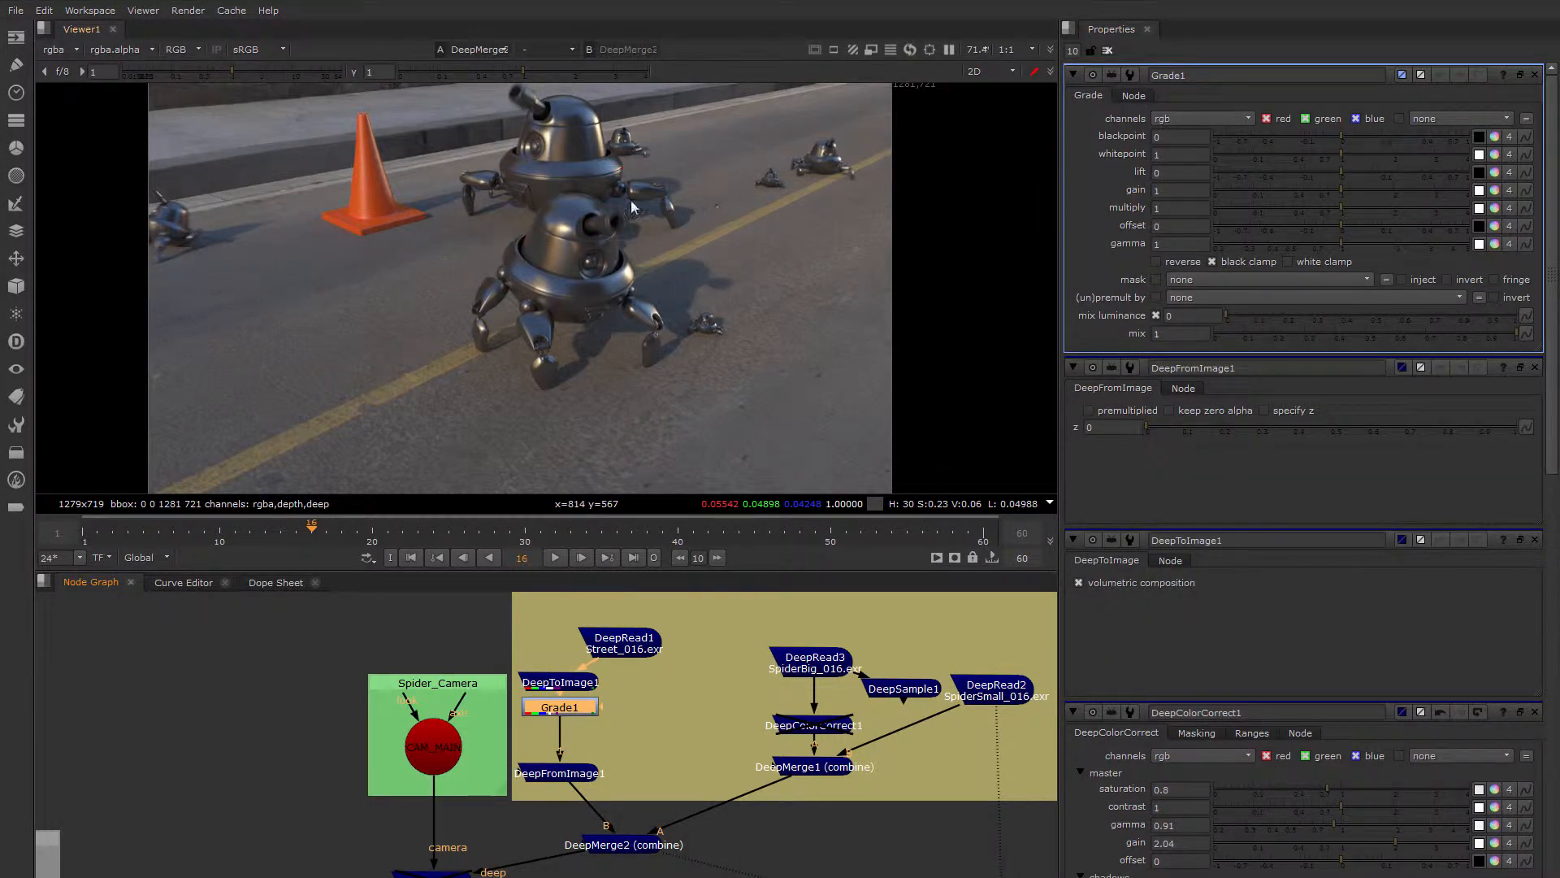
{"action": "left_click", "coordinate": [1182, 118]}
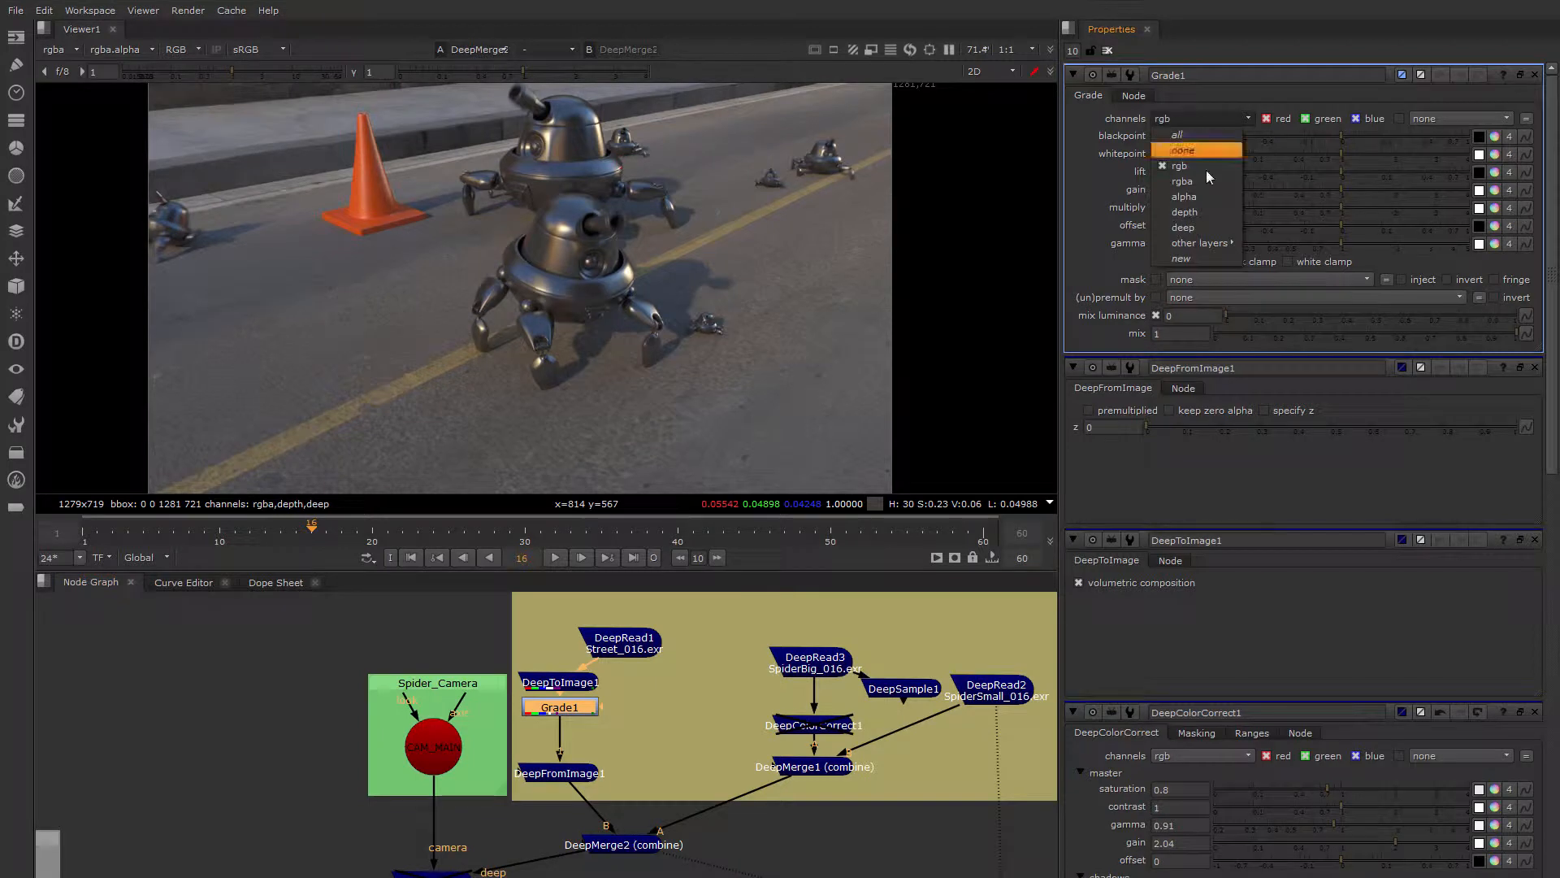
{"action": "left_click", "coordinate": [1177, 165]}
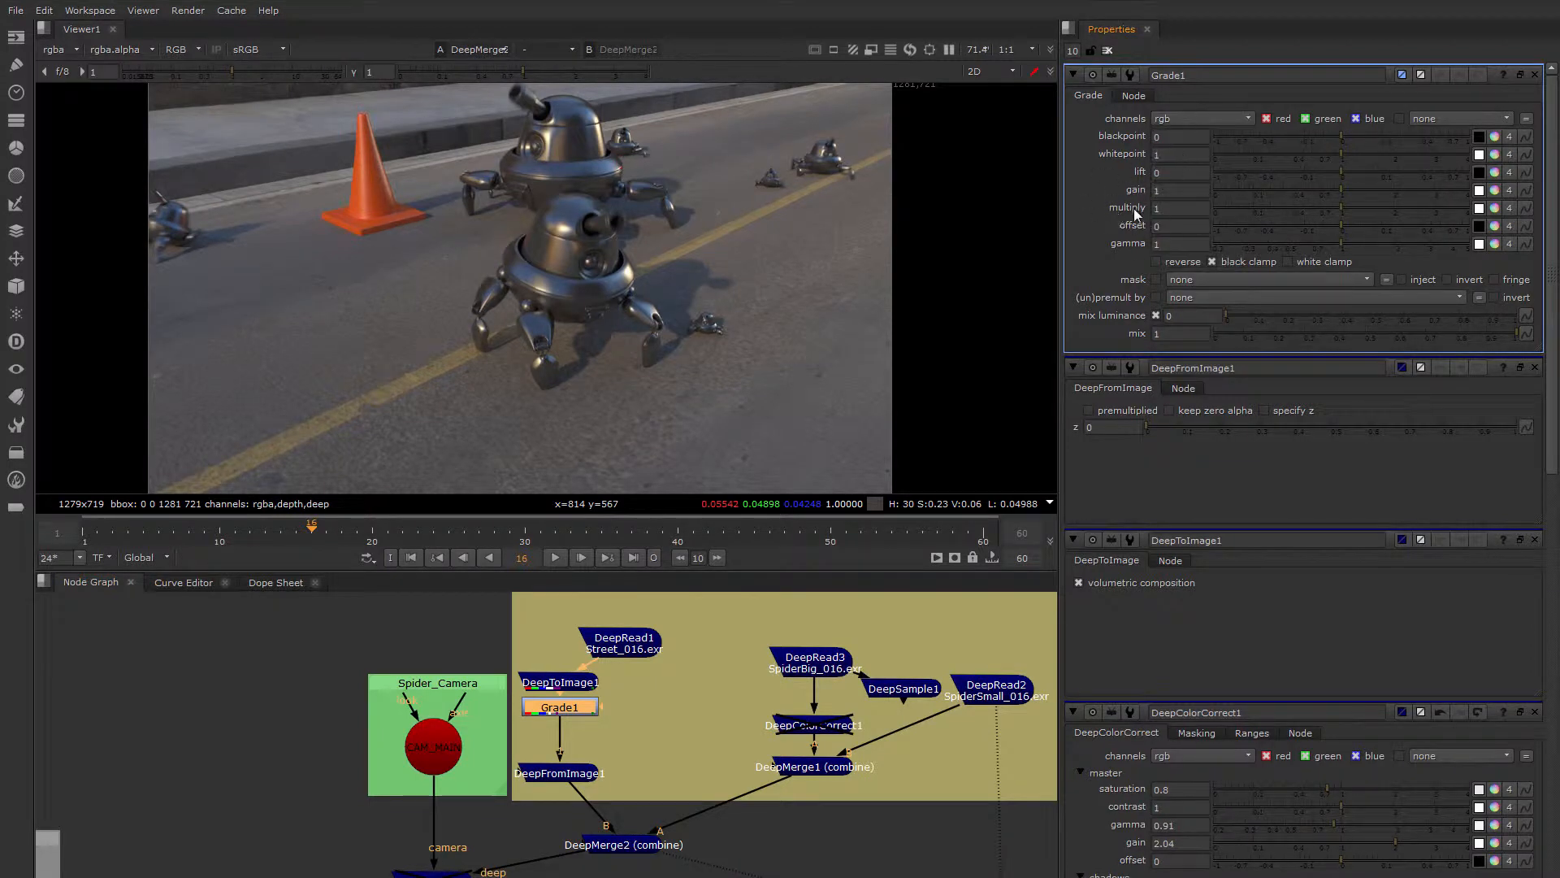
Set the Grade1 channels to all, and switch them to deep
{"action": "left_click", "coordinate": [1175, 119]}
{"action": "left_click", "coordinate": [1185, 124]}
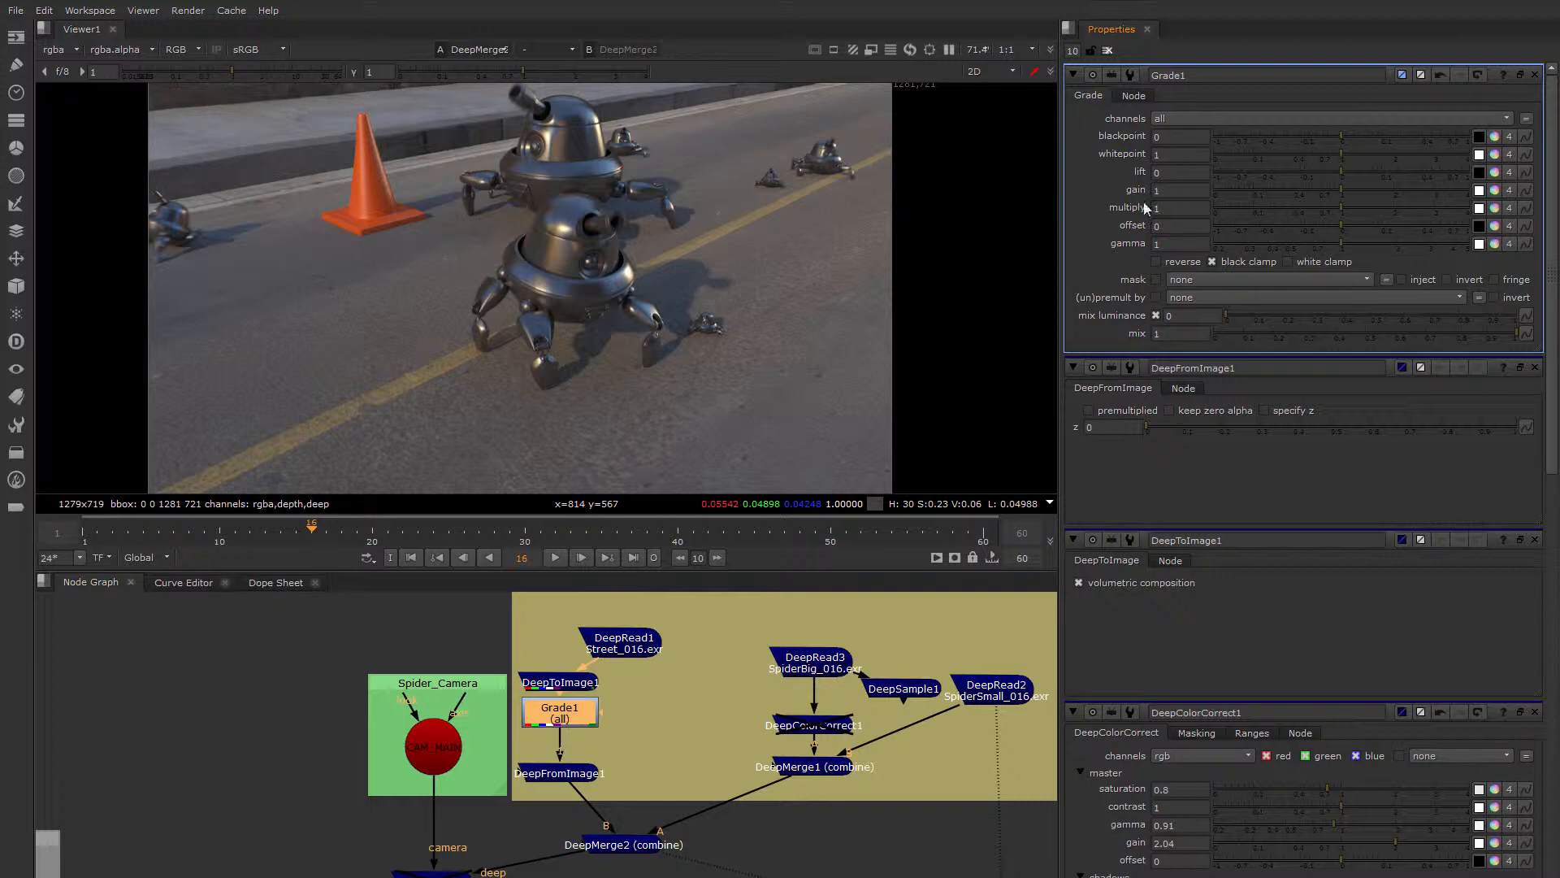
{"action": "left_click", "coordinate": [1180, 118]}
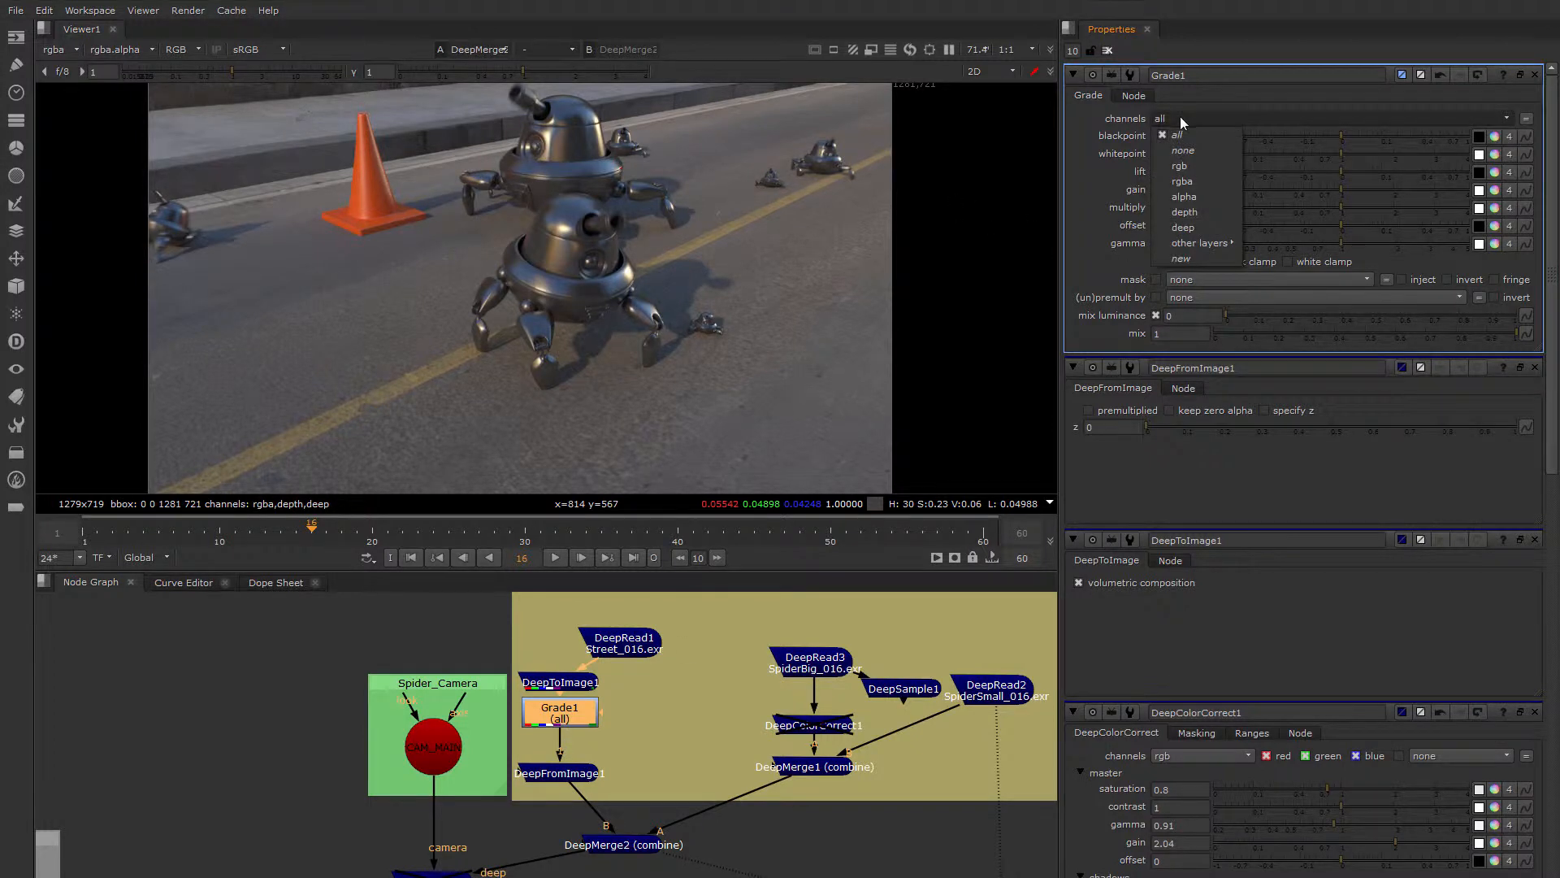
{"action": "left_click", "coordinate": [1179, 228]}
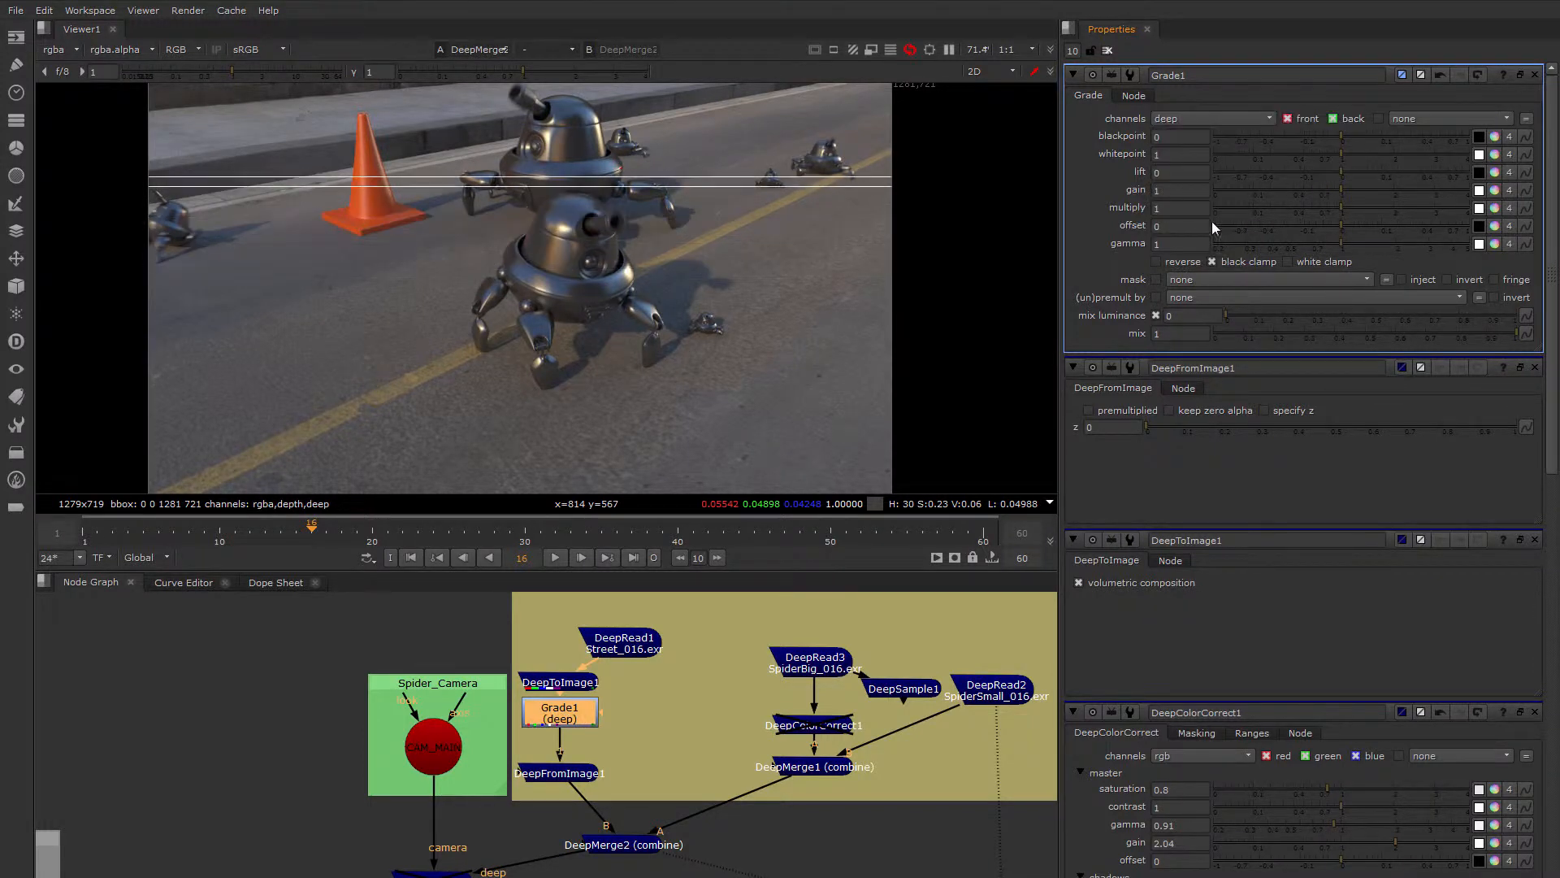
Raise the Grade1 multiply to about 1.92 and apply the grade to all channels
{"action": "left_click_drag", "start_coordinate": [1343, 208], "coordinate": [1391, 208]}
{"action": "left_click", "coordinate": [1188, 116]}
{"action": "left_click", "coordinate": [1183, 130]}
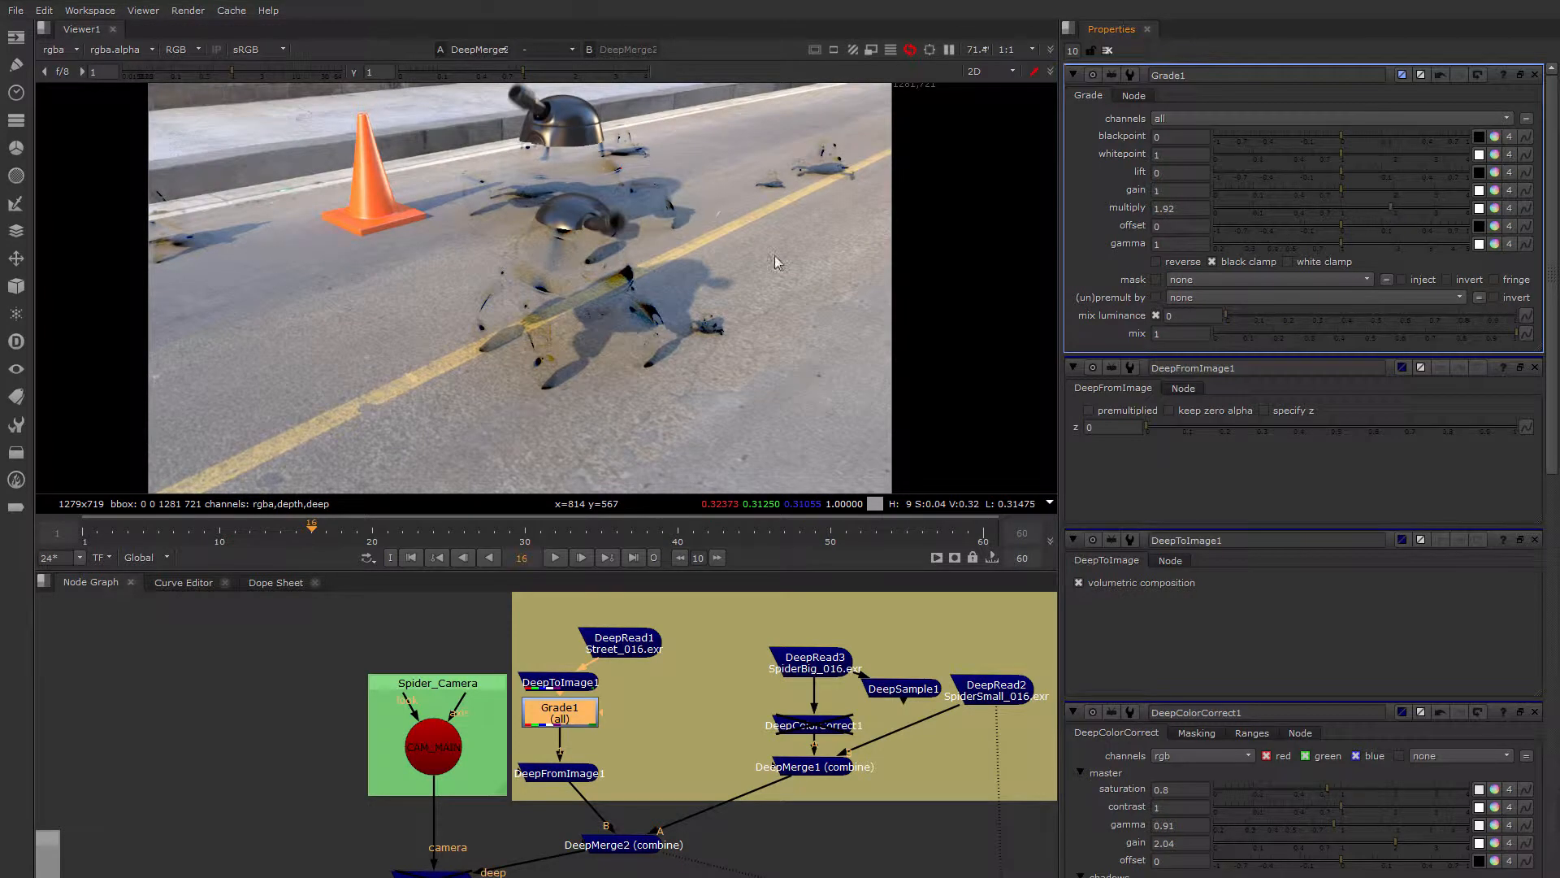
Restrict Grade1 to the depth channel and lower its multiply to about 1.28
{"action": "left_click", "coordinate": [1174, 119]}
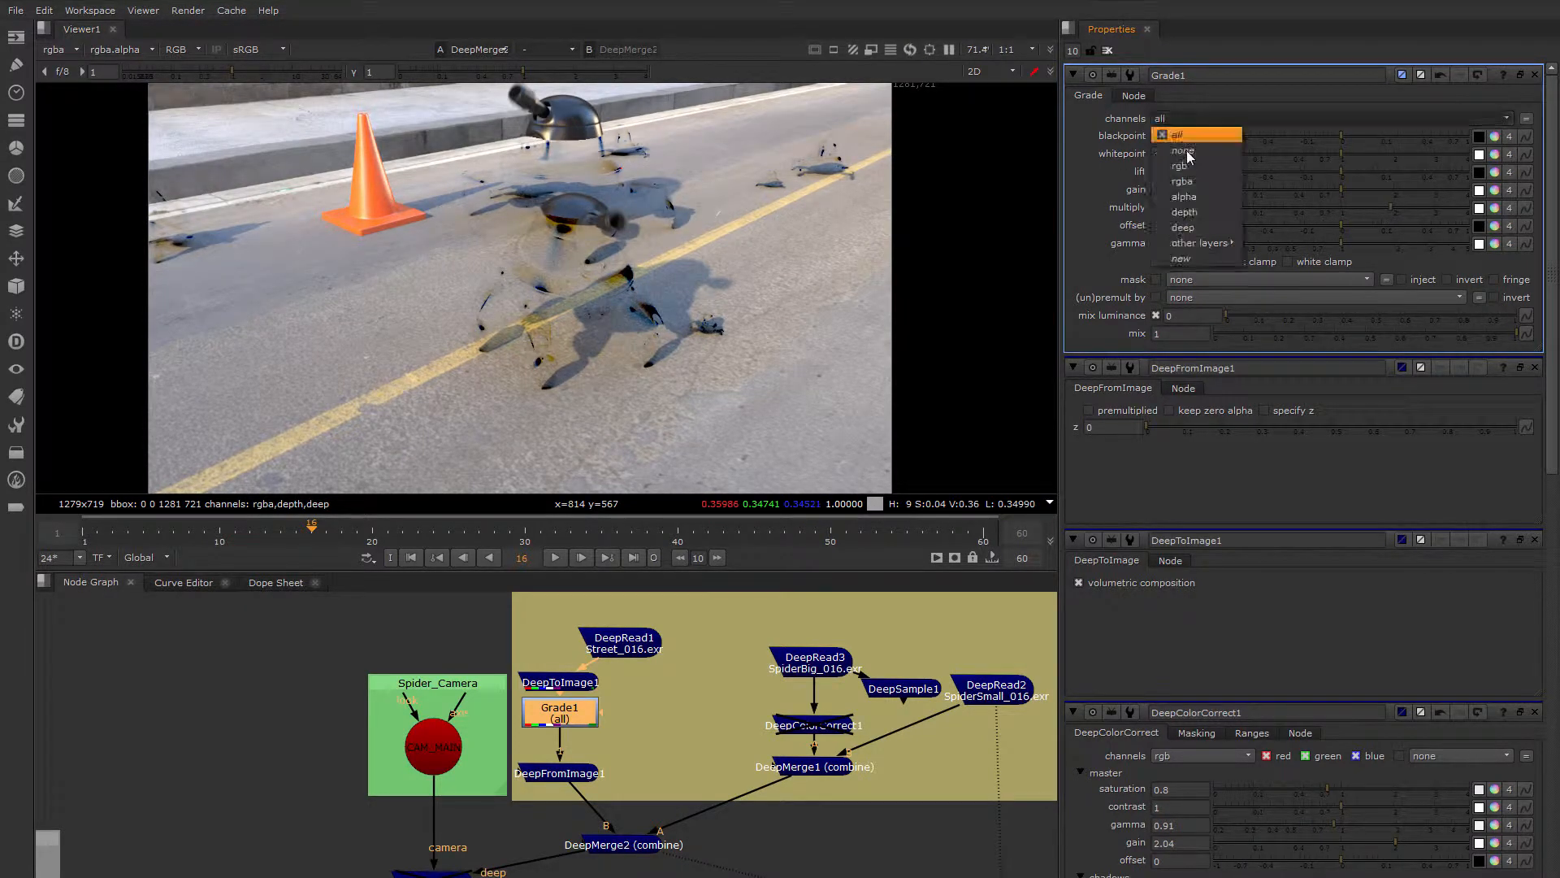
{"action": "left_click", "coordinate": [1196, 213]}
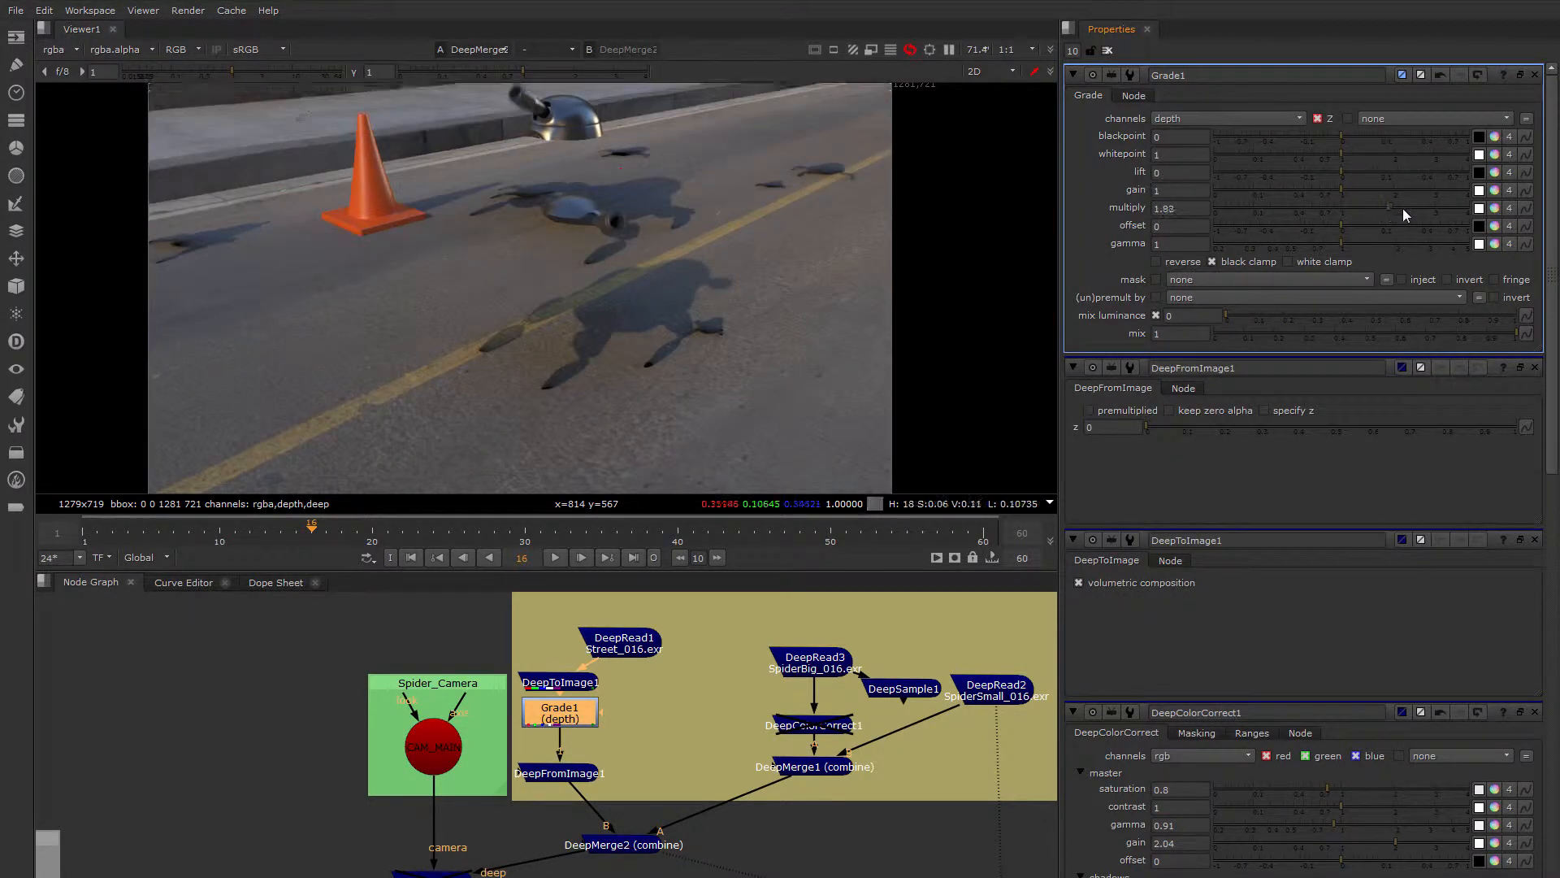
{"action": "left_click", "coordinate": [1406, 208]}
{"action": "left_click_drag", "start_coordinate": [1406, 208], "coordinate": [1354, 211]}
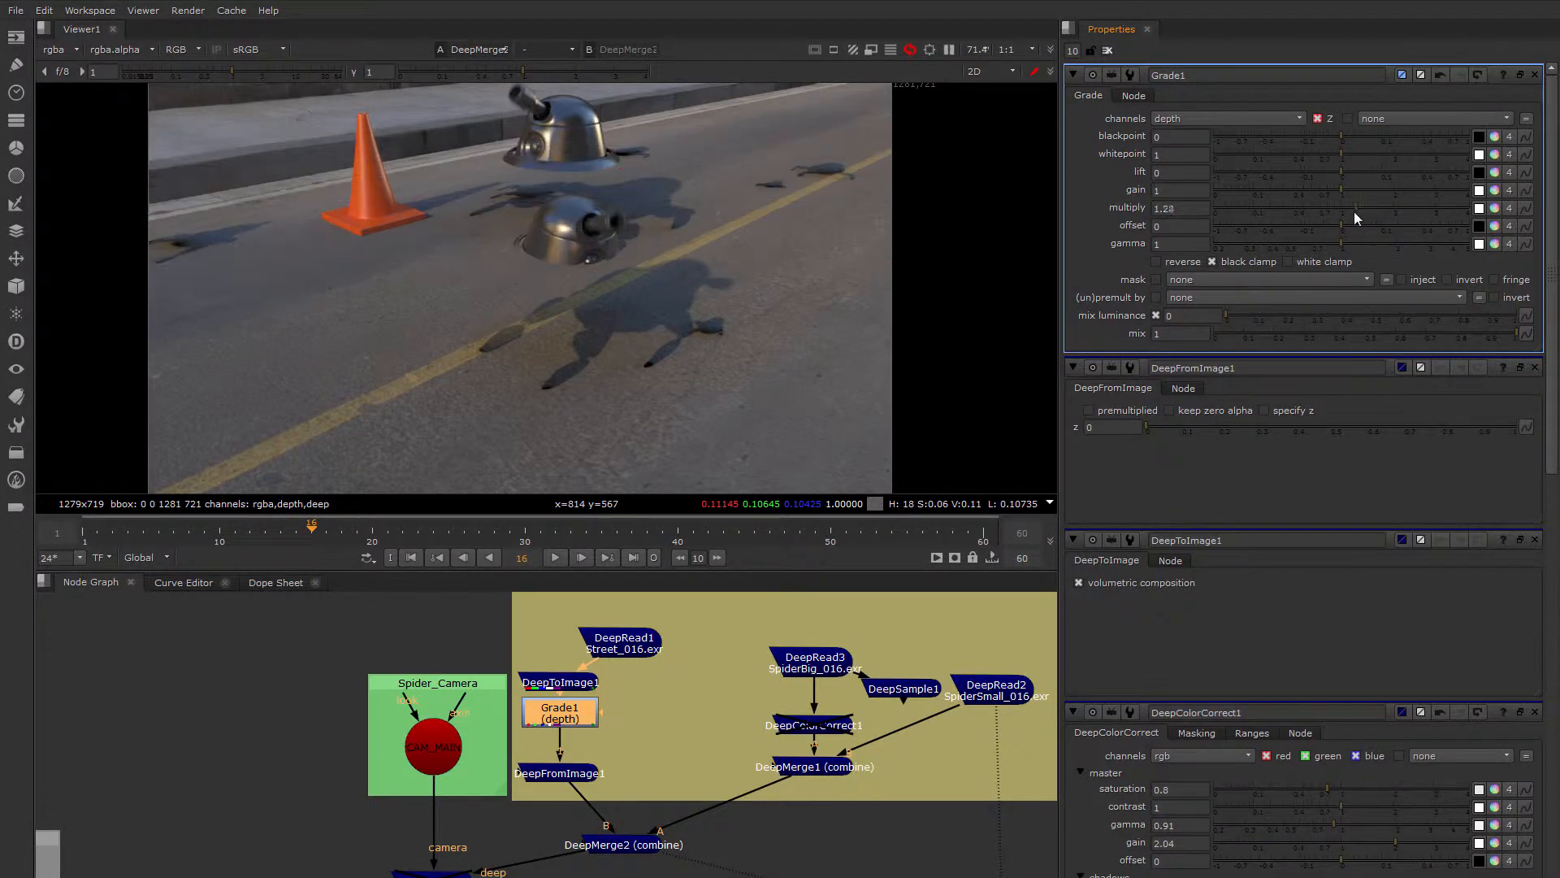
Raise the Grade1 multiply to 1.94 with the deep channels selected, and switch its channels to depth
{"action": "left_click", "coordinate": [1244, 122]}
{"action": "left_click", "coordinate": [1212, 228]}
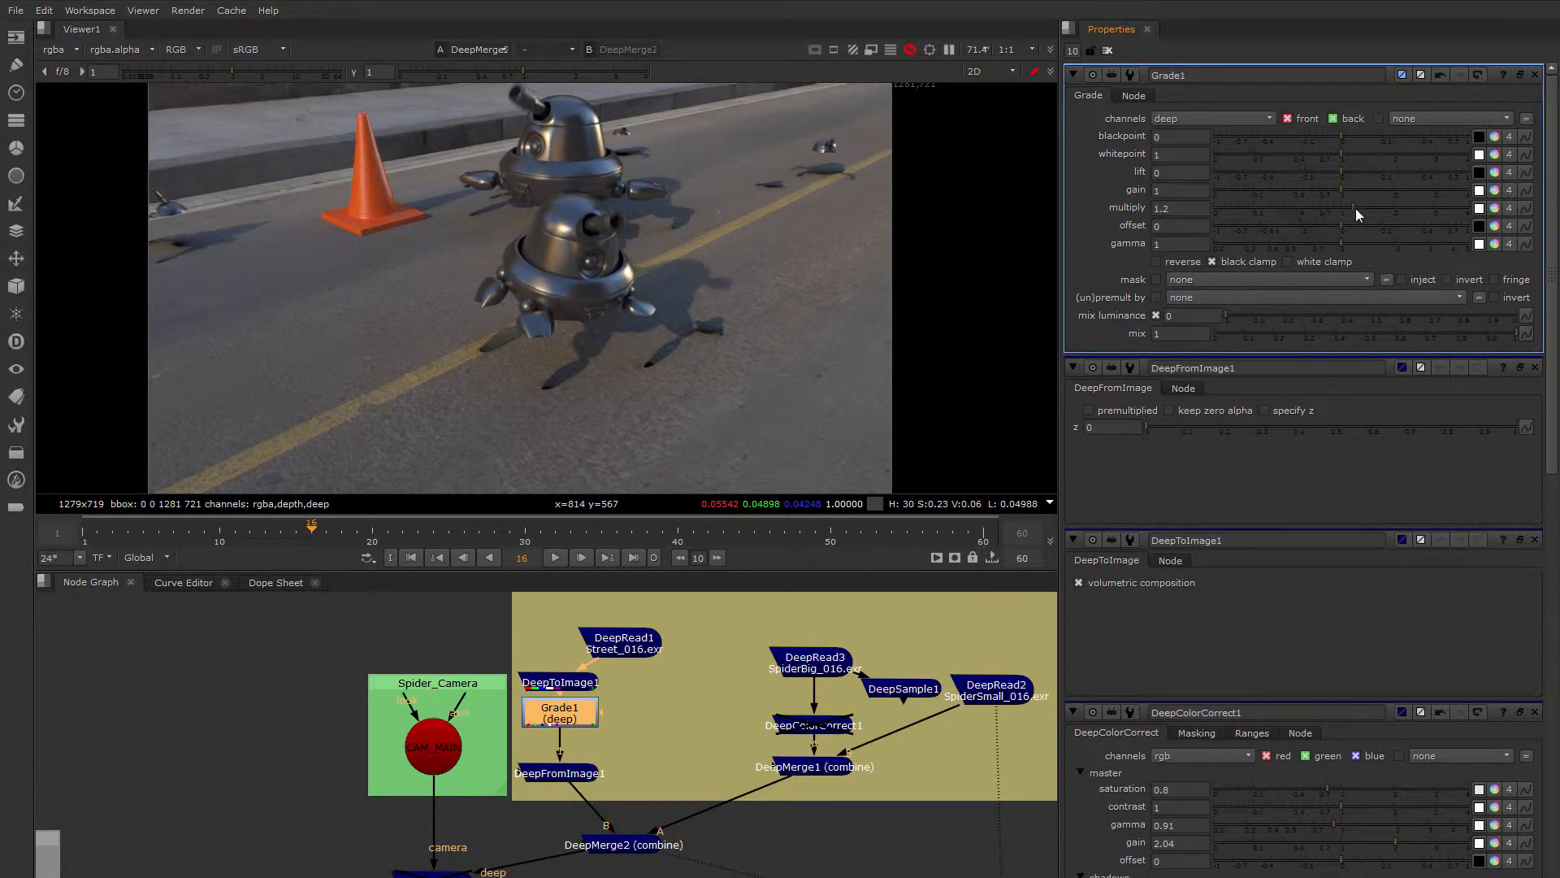
{"action": "left_click_drag", "start_coordinate": [1353, 208], "coordinate": [1392, 210]}
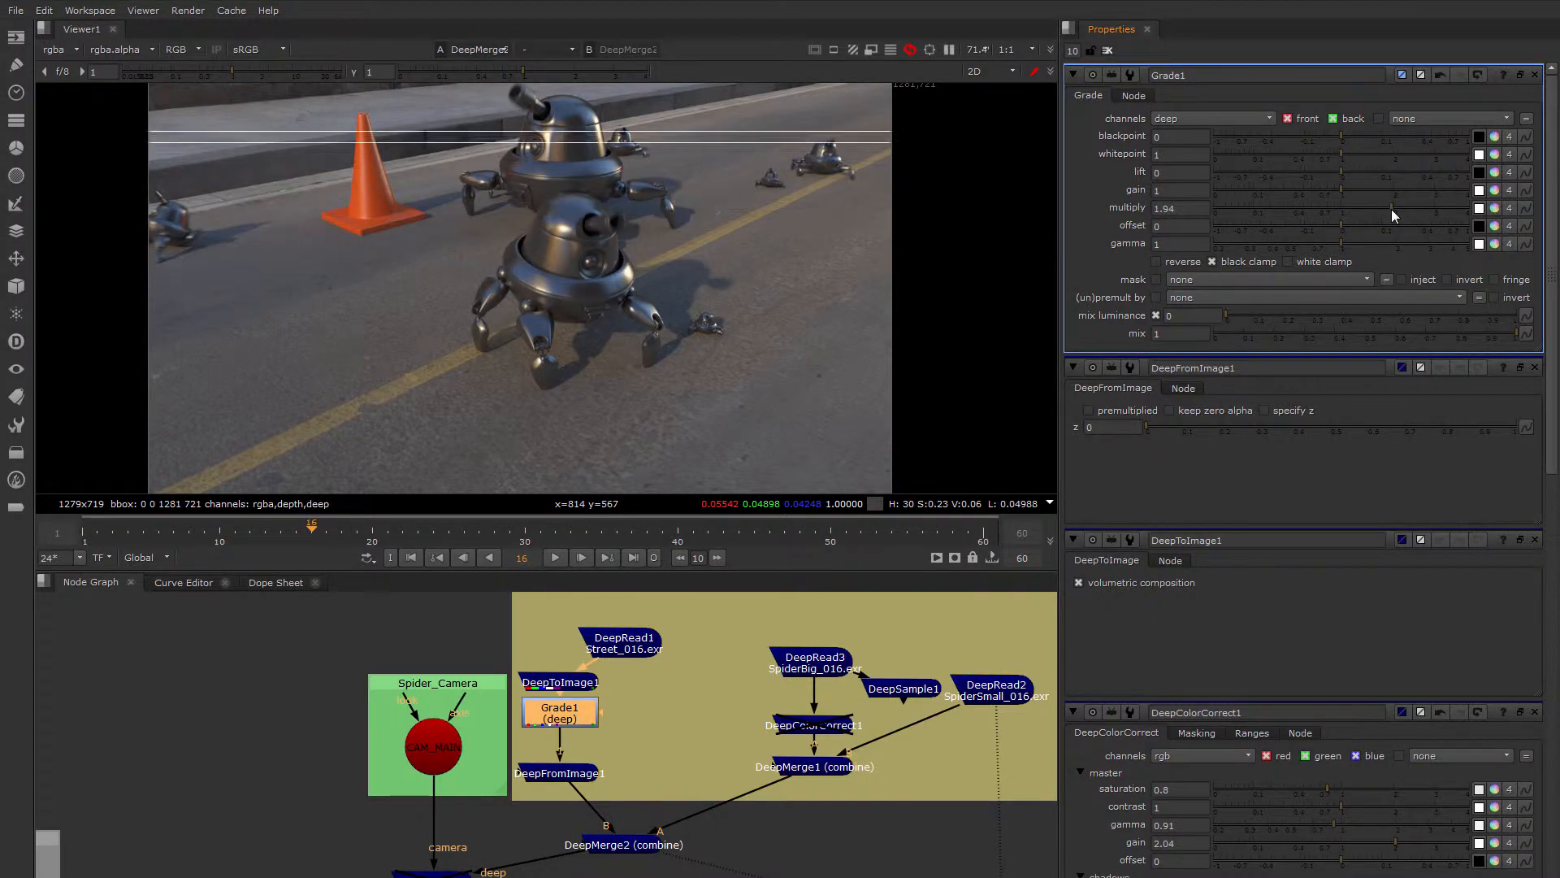
{"action": "left_click", "coordinate": [1252, 123]}
{"action": "left_click", "coordinate": [1216, 216]}
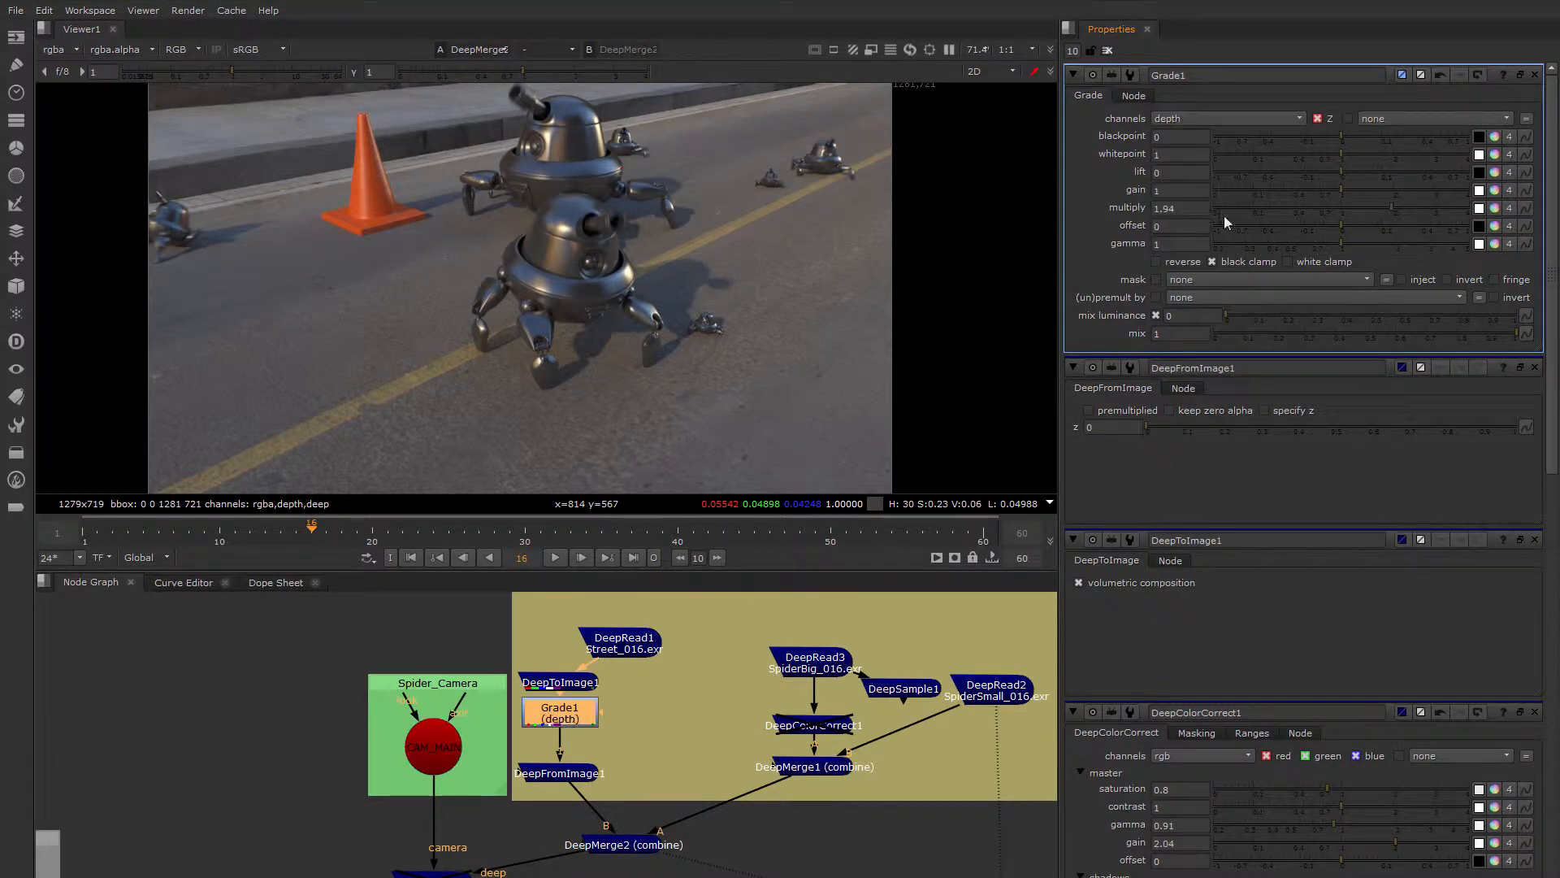
Switch the Grade1 channels from depth to rgb and check how the spiders merge with the street
{"action": "scroll", "coordinate": [519, 157], "scroll_direction": "up", "scroll_amount": 4}
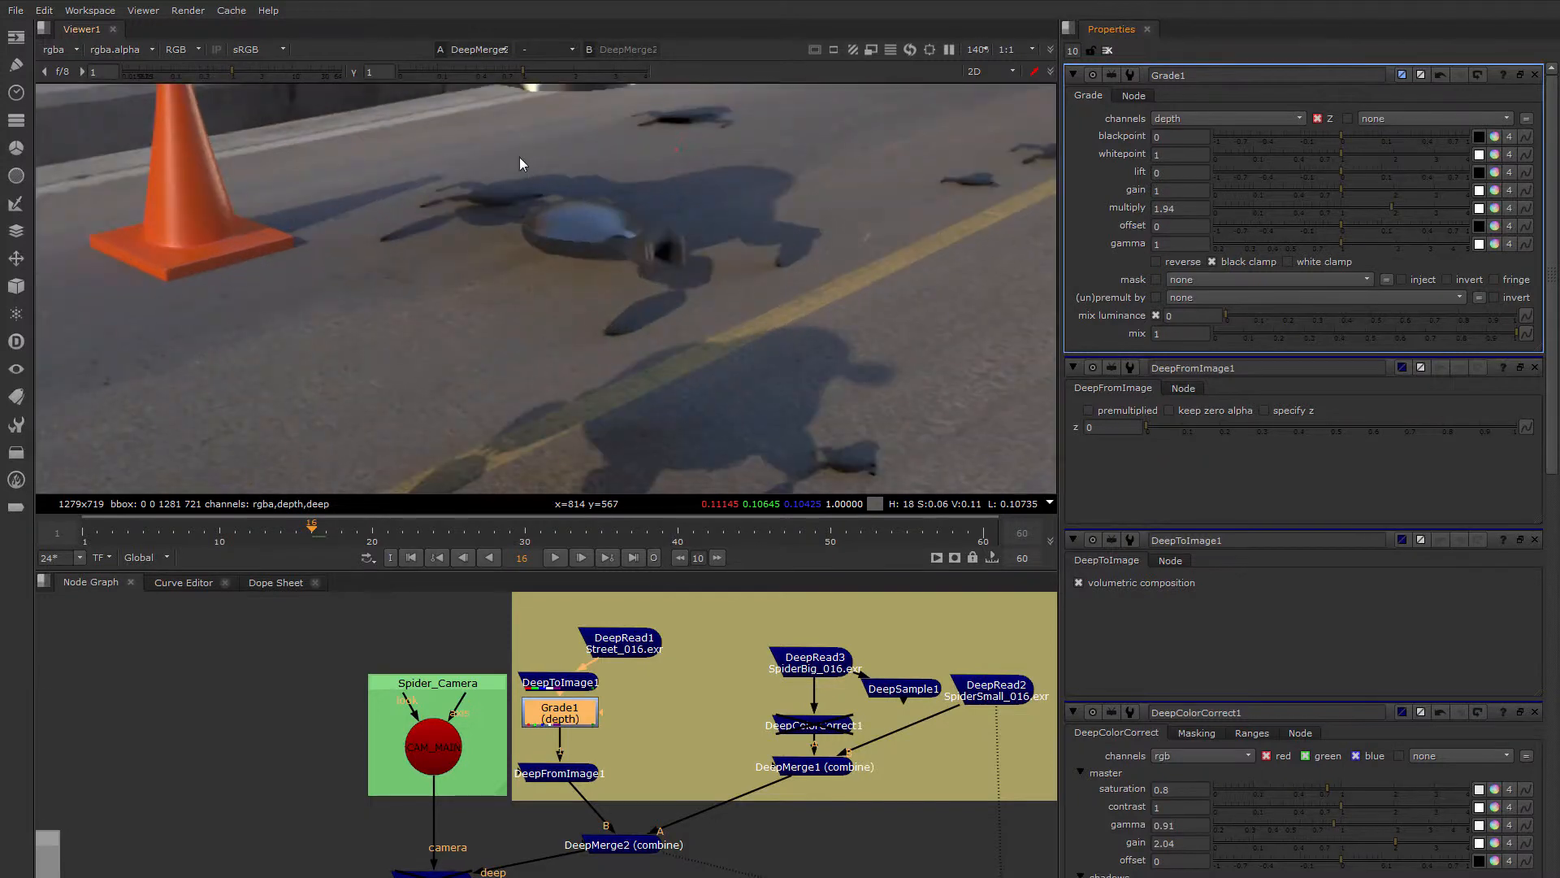
{"action": "scroll", "coordinate": [569, 149], "scroll_direction": "down", "scroll_amount": 3}
{"action": "left_click", "coordinate": [1182, 119]}
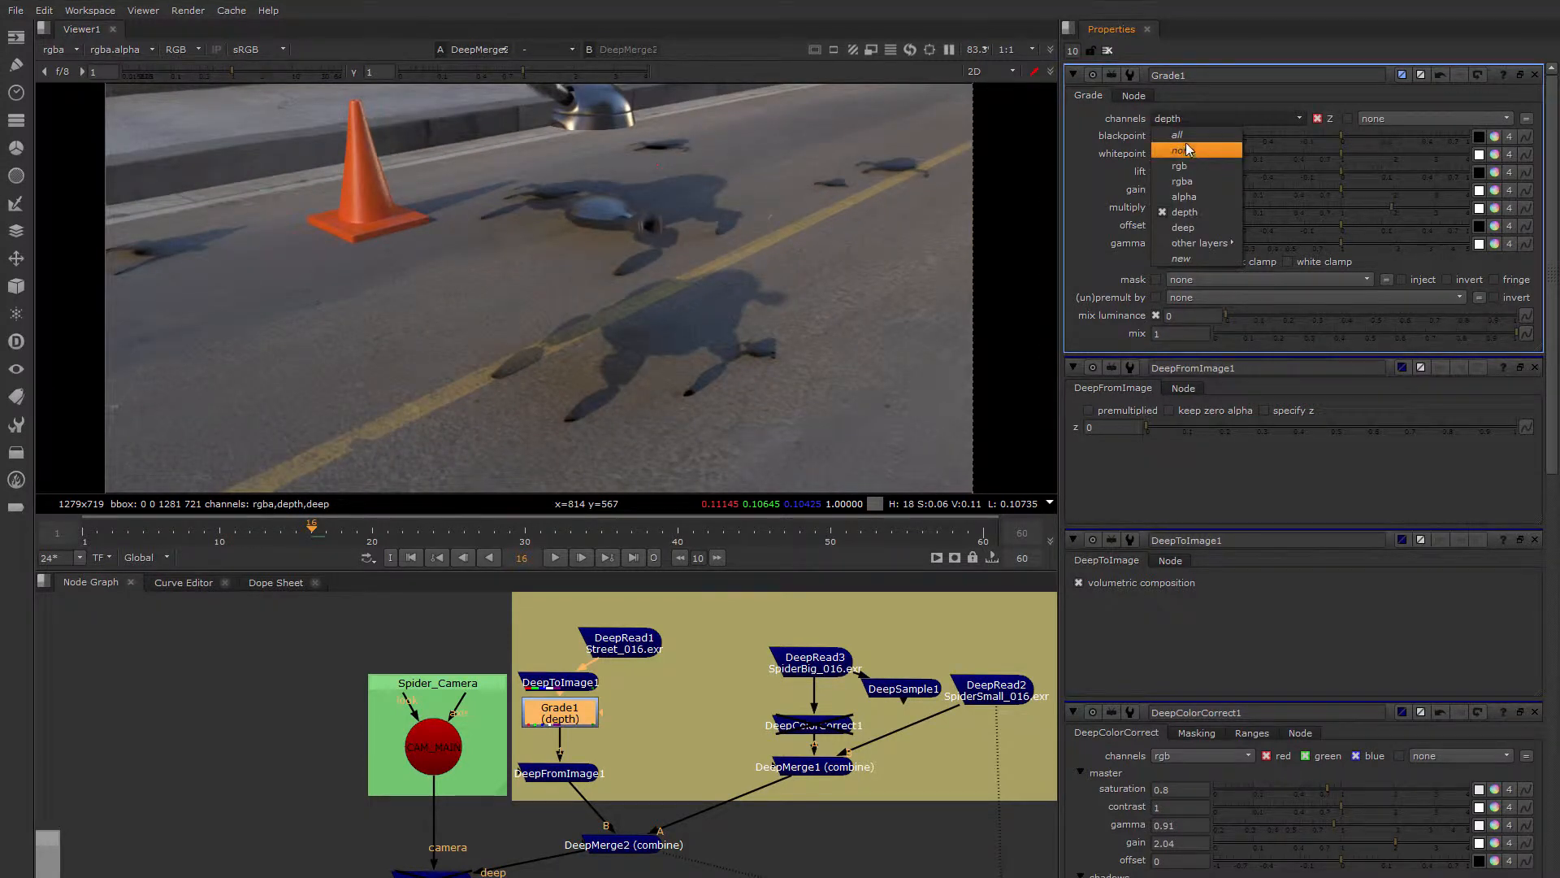
{"action": "left_click", "coordinate": [1193, 166]}
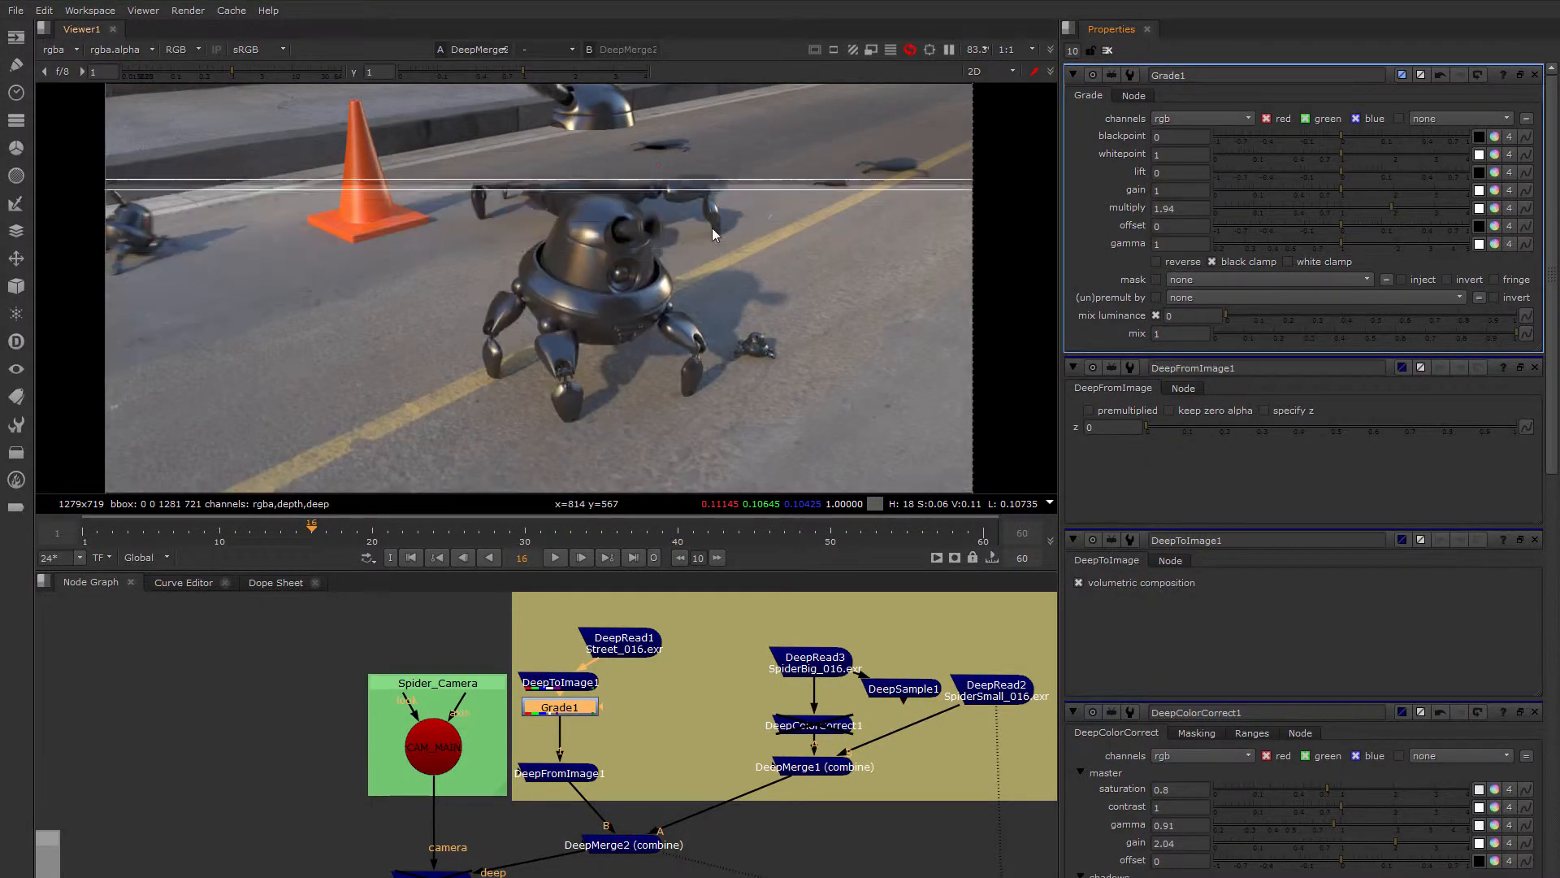
{"action": "scroll", "coordinate": [716, 232], "scroll_direction": "down", "scroll_amount": 3}
{"action": "scroll", "coordinate": [638, 256], "scroll_direction": "up", "scroll_amount": 3}
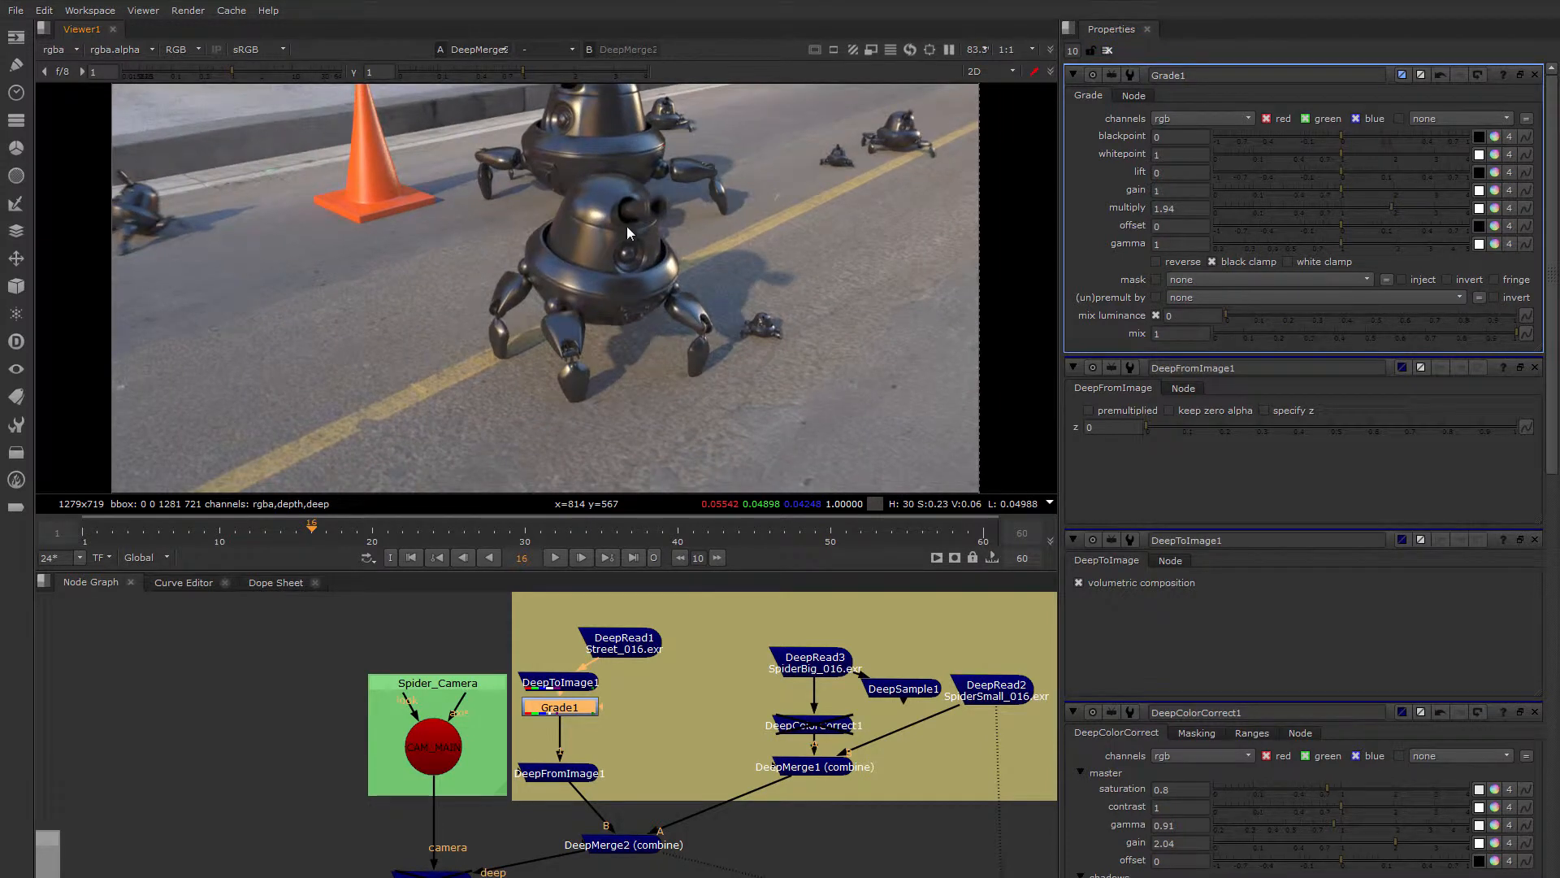
Examine the merged spiders, their legs and shadows against the street up close, nudging Grade1 within its branch
{"action": "left_click_drag", "start_coordinate": [563, 715], "coordinate": [563, 730]}
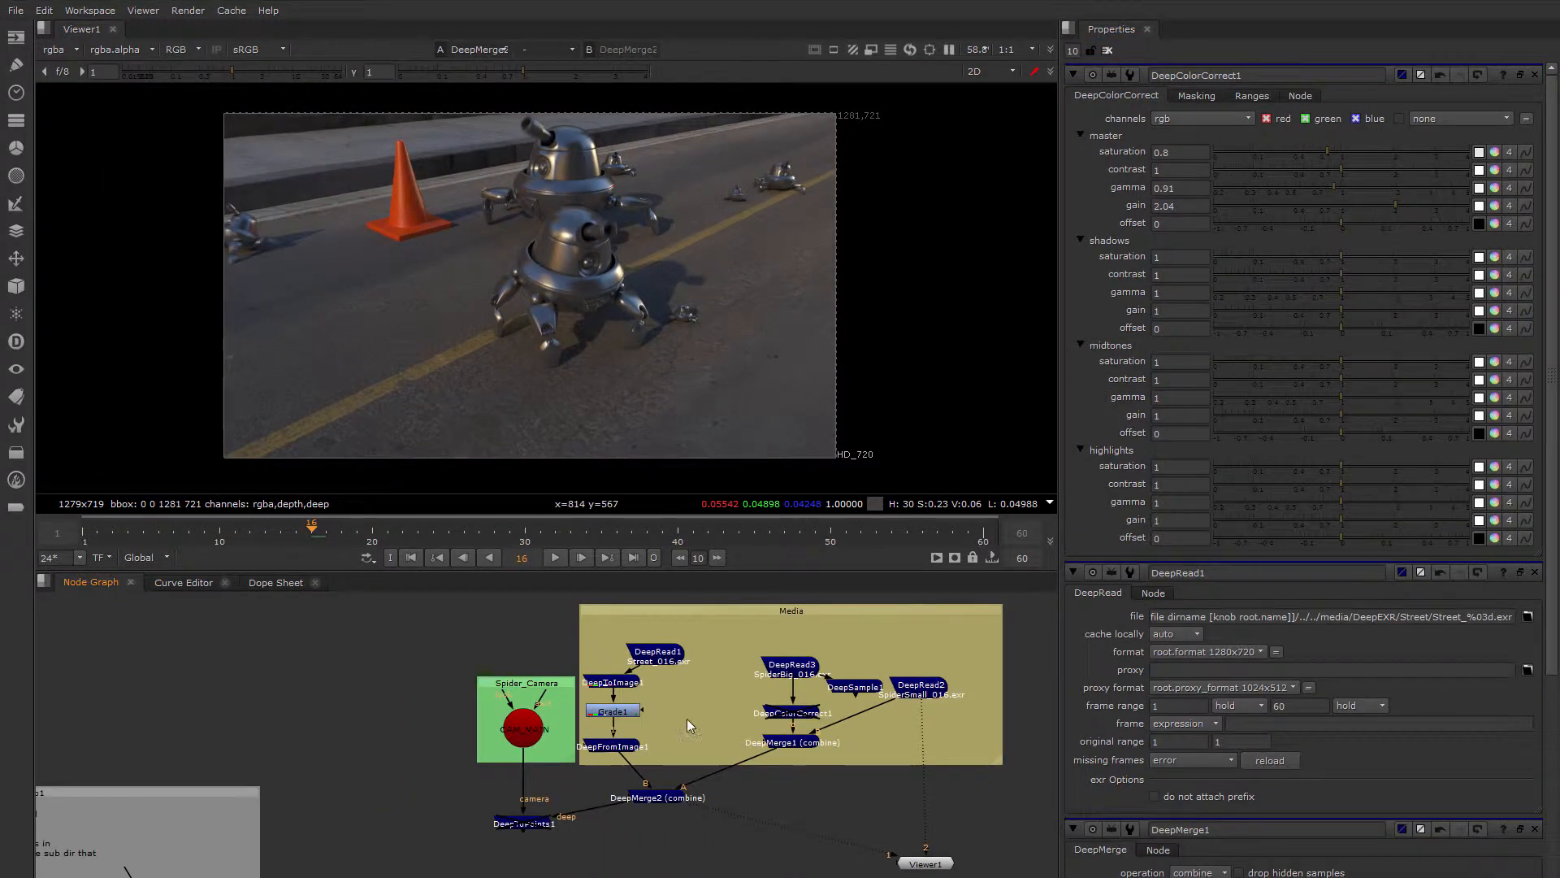
{"action": "scroll", "coordinate": [546, 260], "scroll_direction": "up", "scroll_amount": 5}
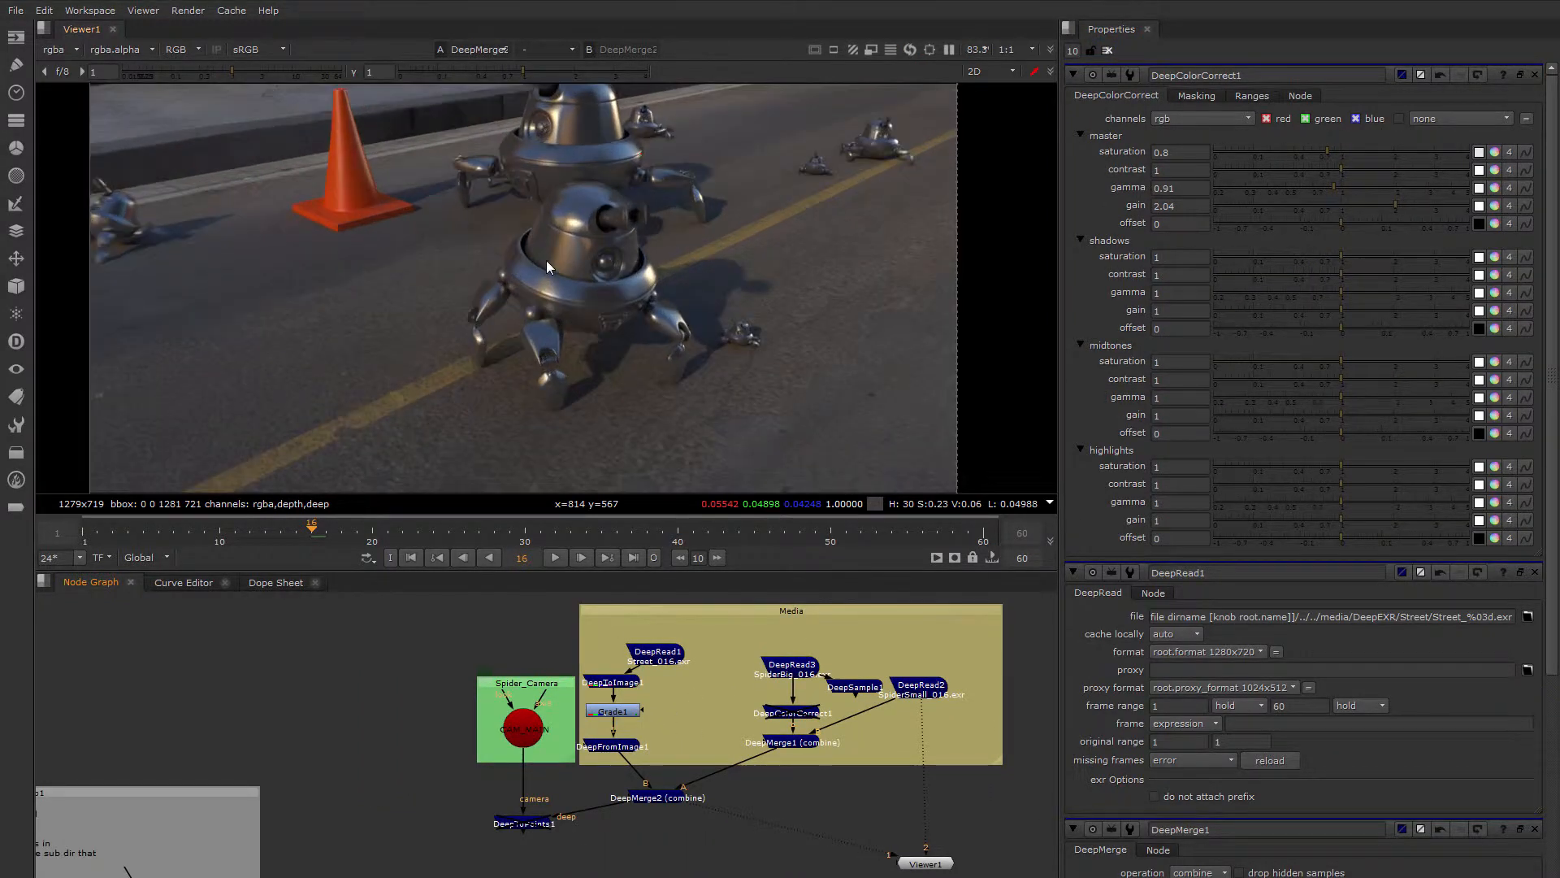
{"action": "middle_click_drag", "start_coordinate": [573, 255], "coordinate": [658, 305]}
{"action": "scroll", "coordinate": [608, 305], "scroll_direction": "down", "scroll_amount": 1}
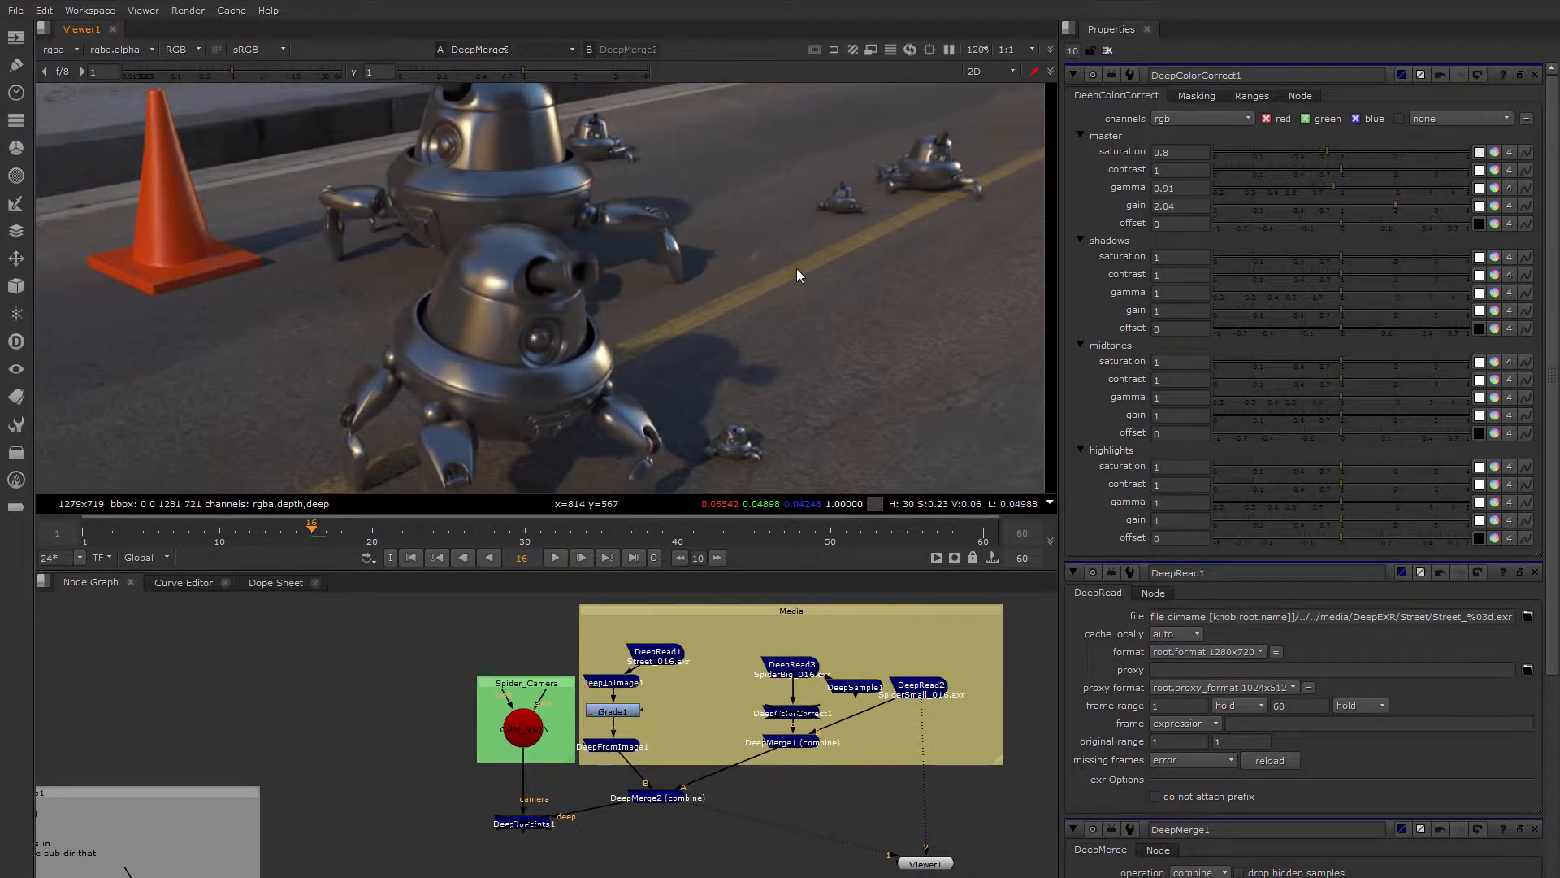
{"action": "middle_click_drag", "start_coordinate": [700, 294], "coordinate": [779, 365]}
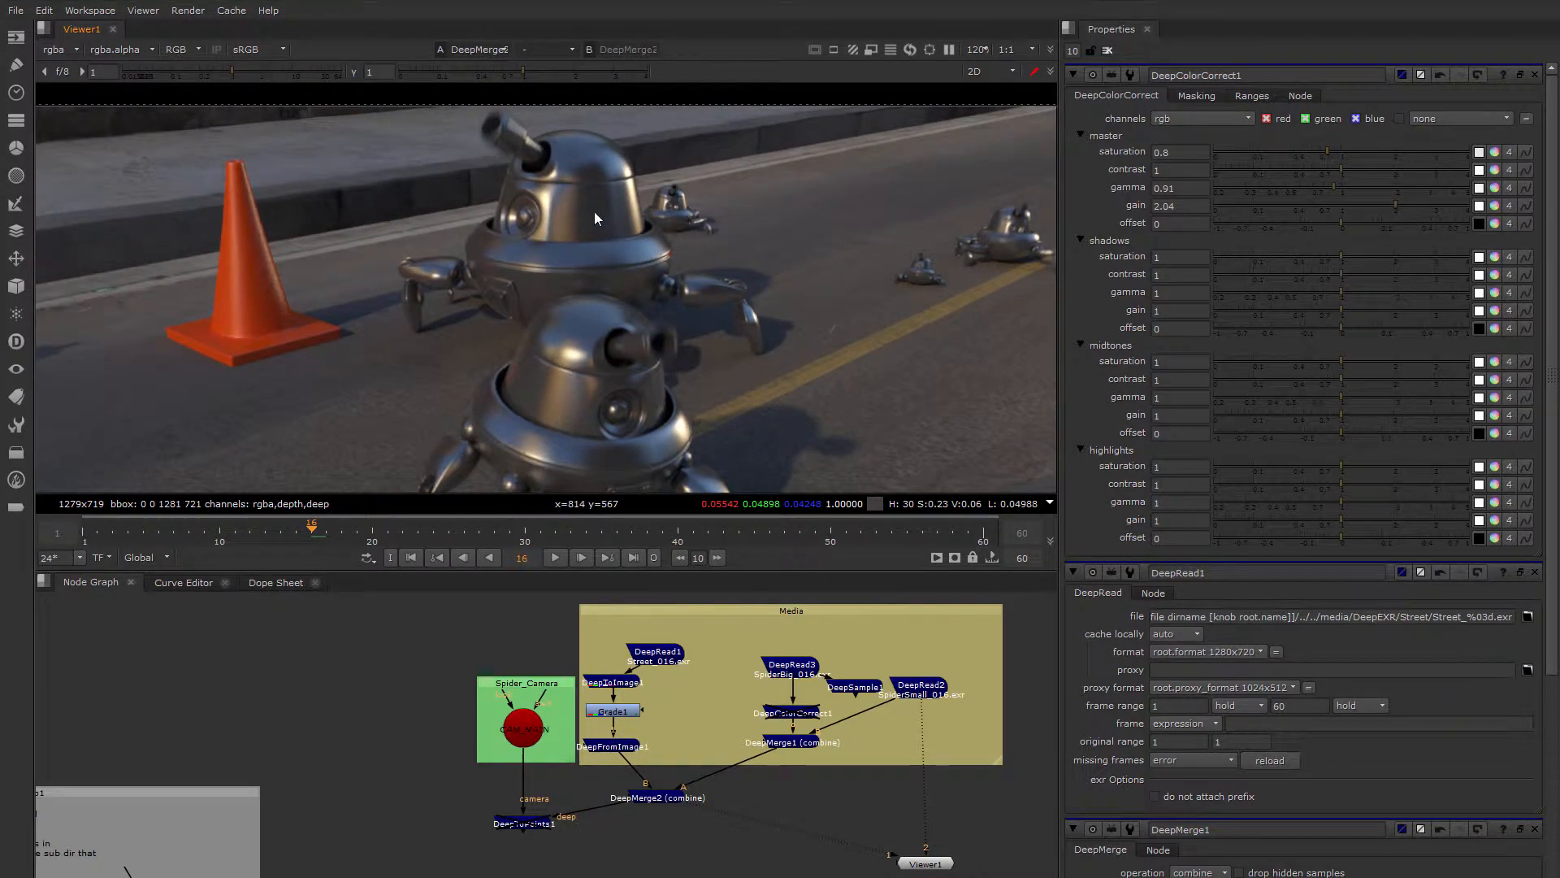
{"action": "middle_click_drag", "start_coordinate": [702, 323], "coordinate": [697, 252]}
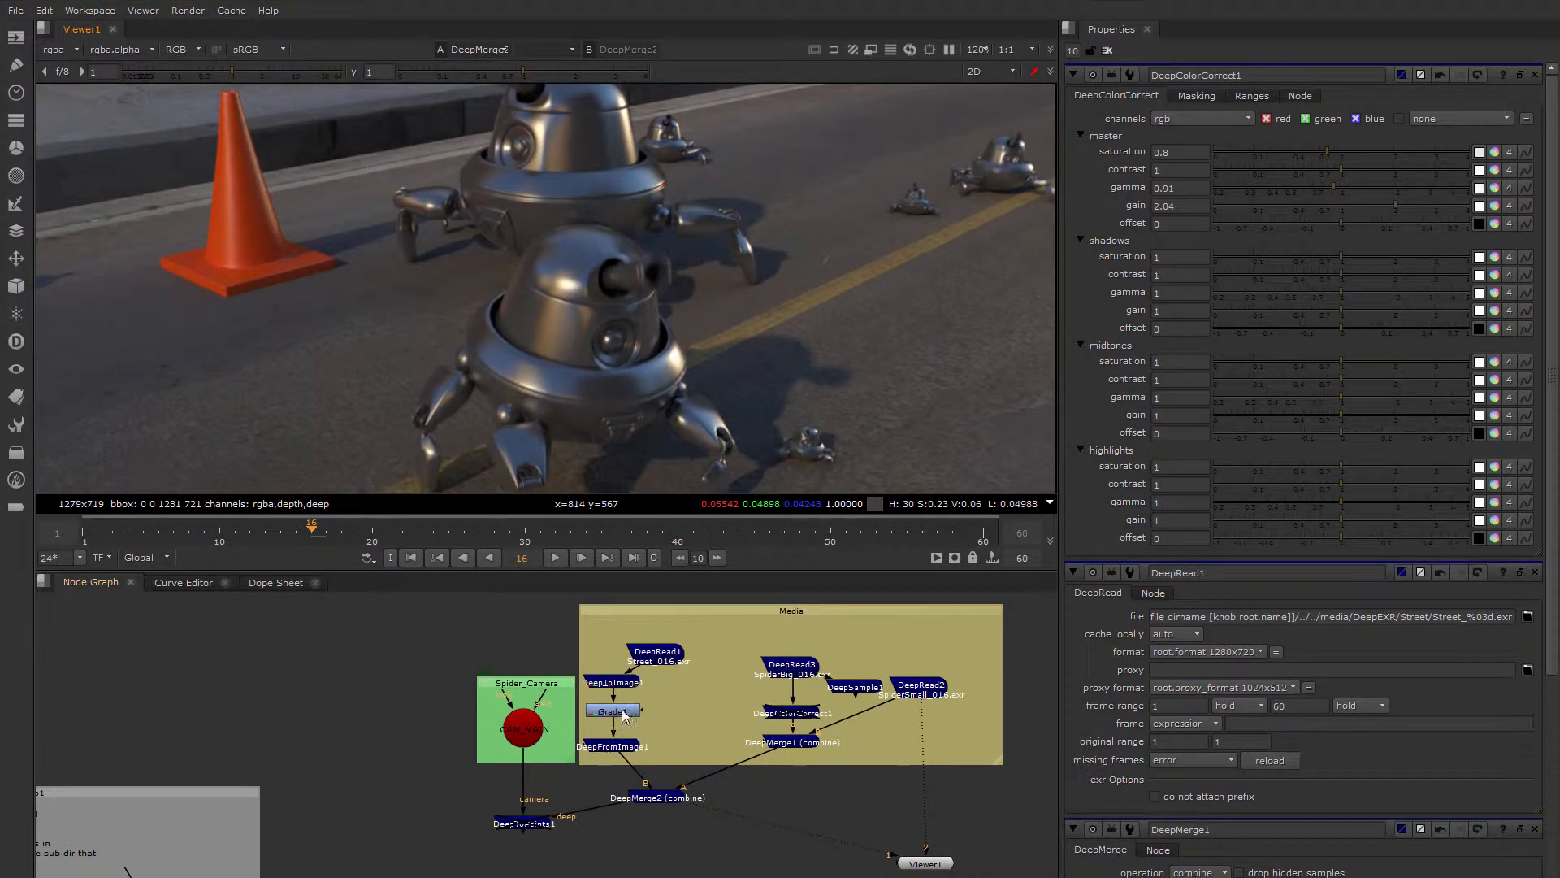
{"action": "left_click_drag", "start_coordinate": [623, 710], "coordinate": [621, 699]}
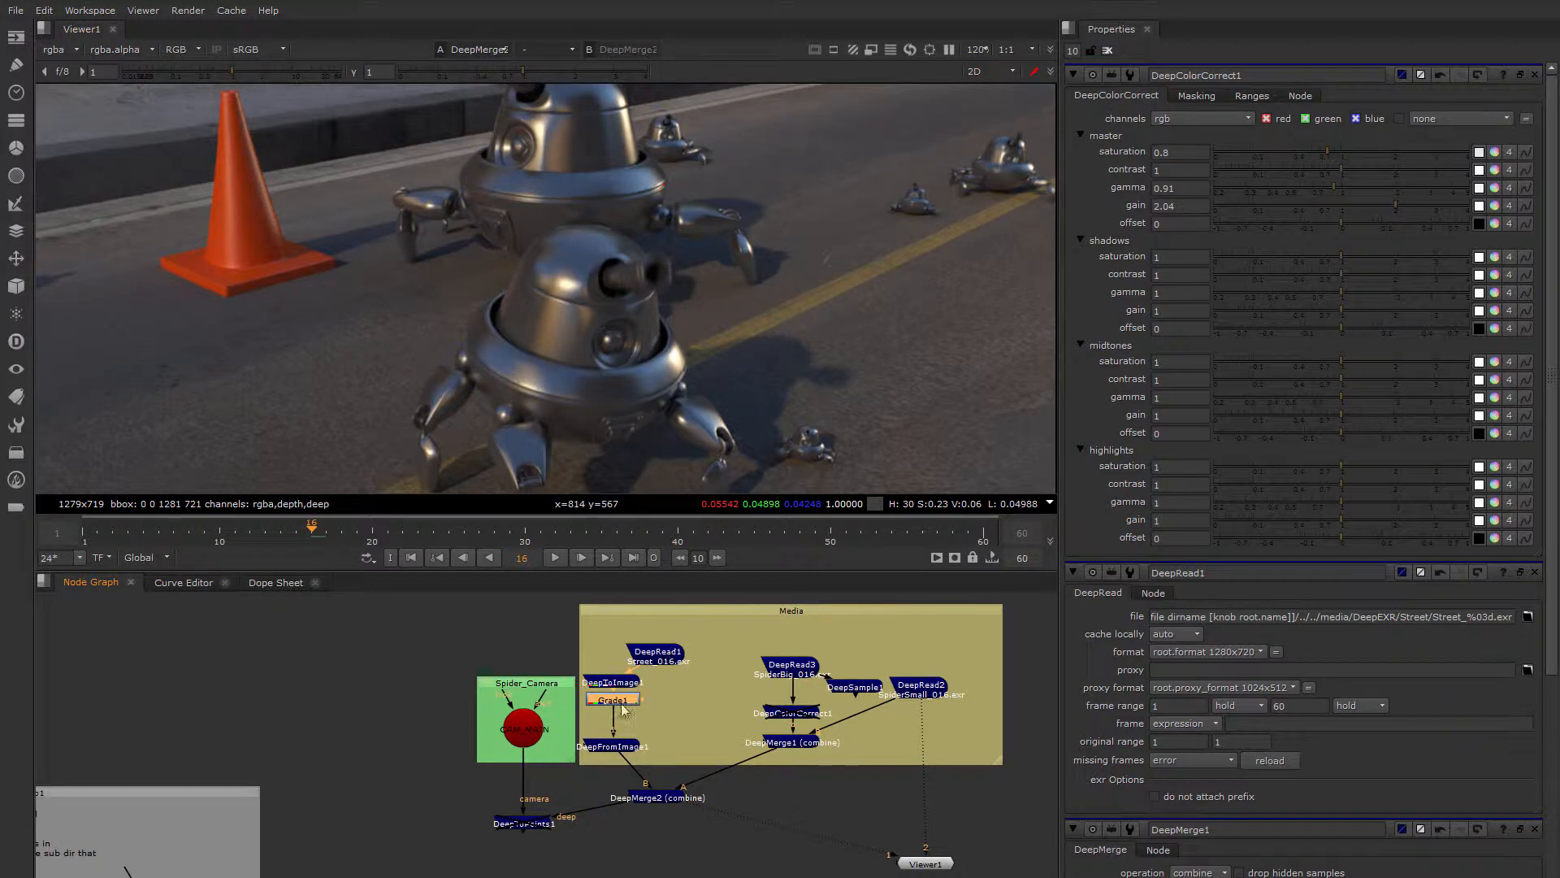
{"action": "middle_click_drag", "start_coordinate": [758, 409], "coordinate": [685, 328]}
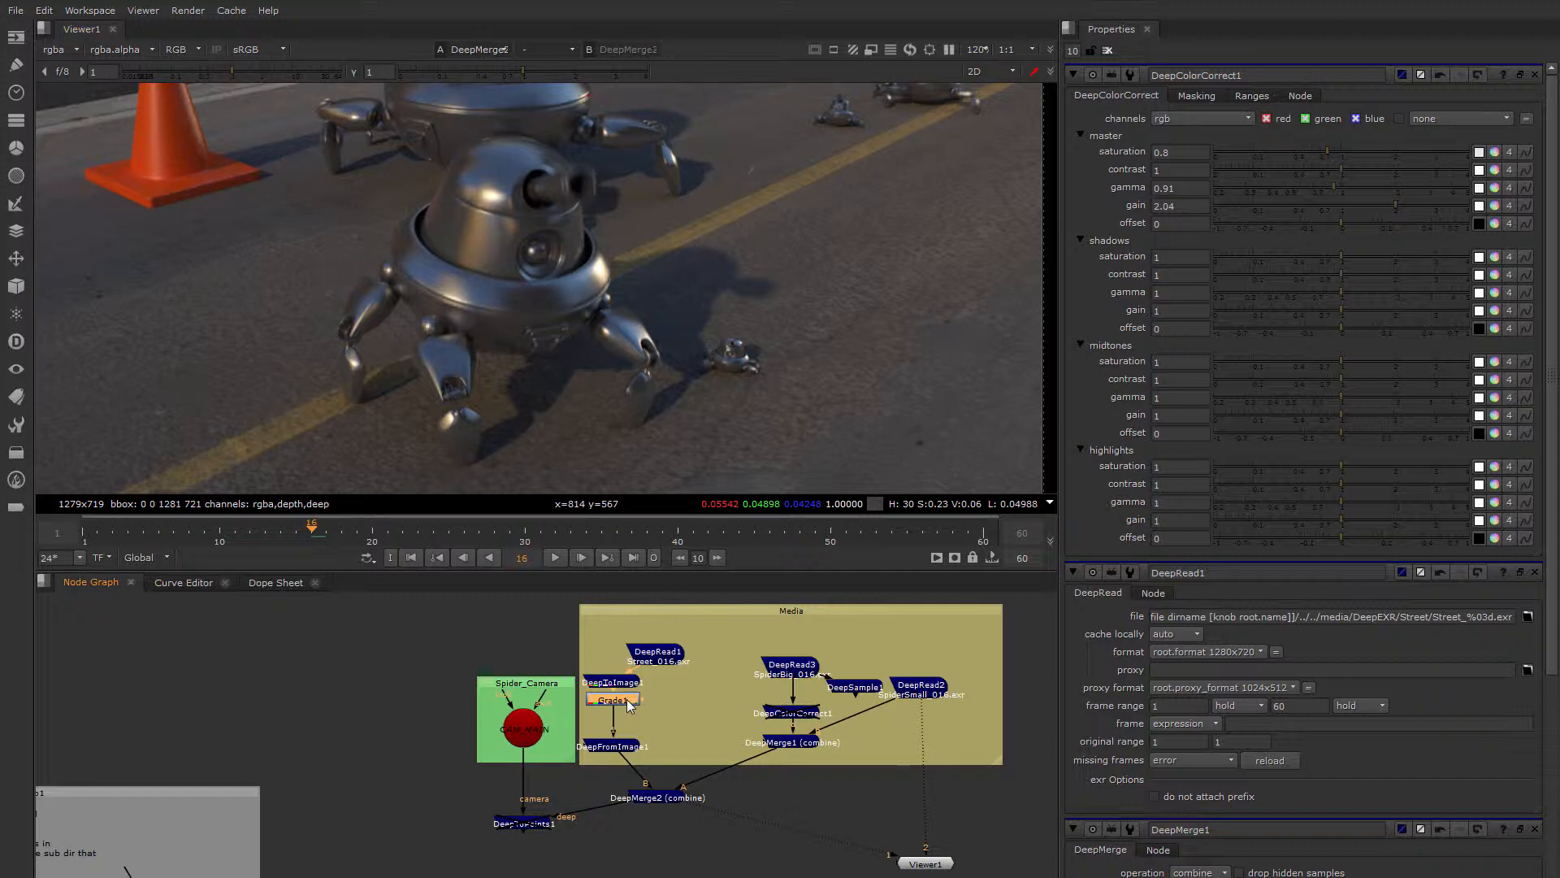
Disable Grade1 and try a Blur node between it and DeepFromImage1
{"action": "key", "text": "d"}
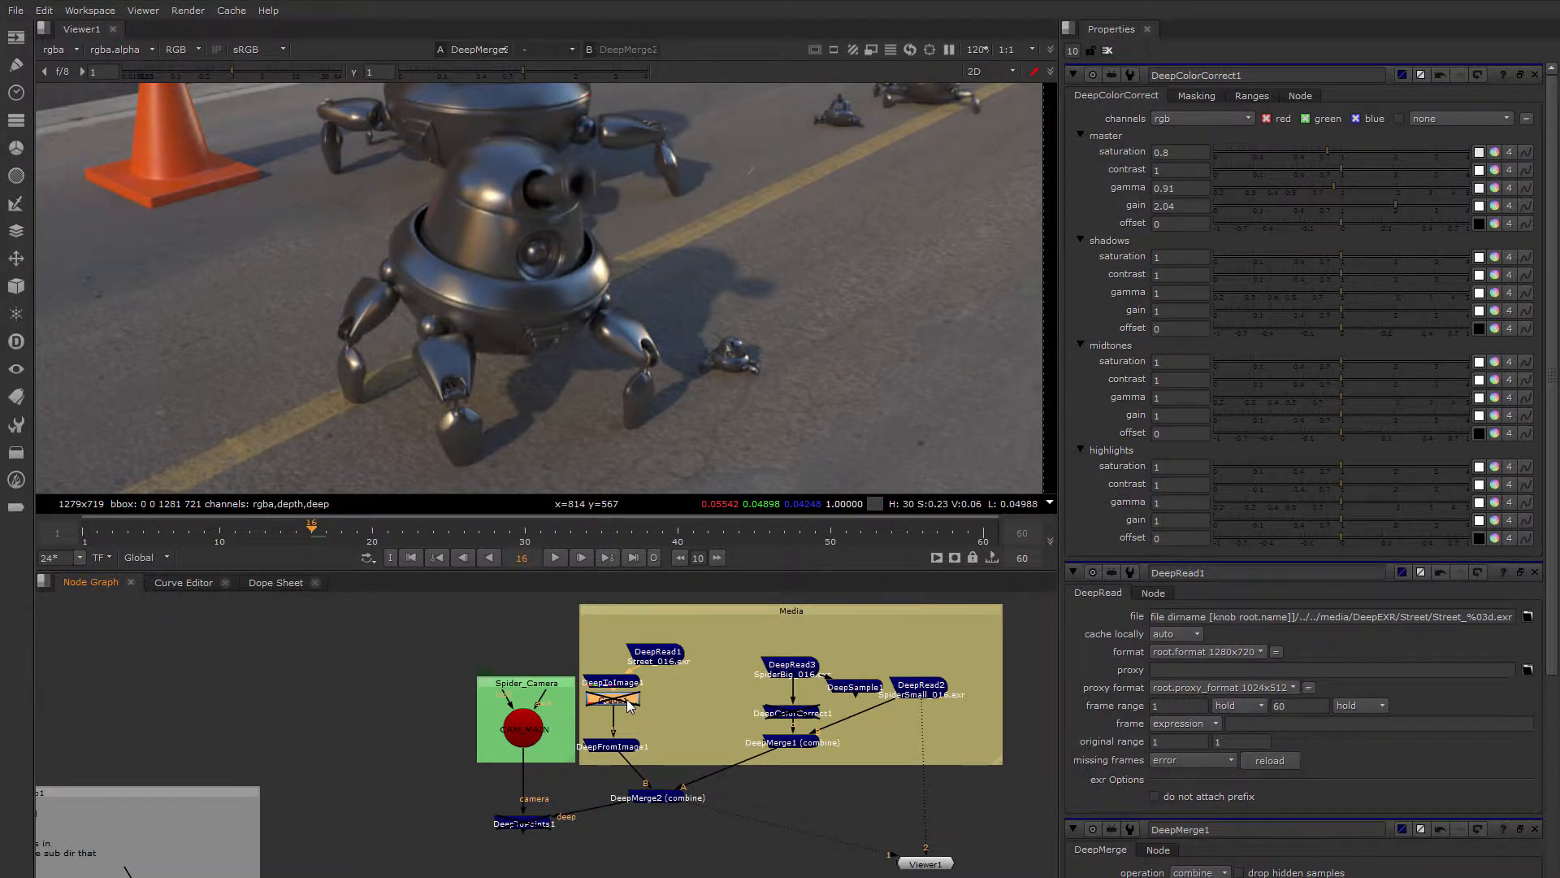
{"action": "key", "text": "b"}
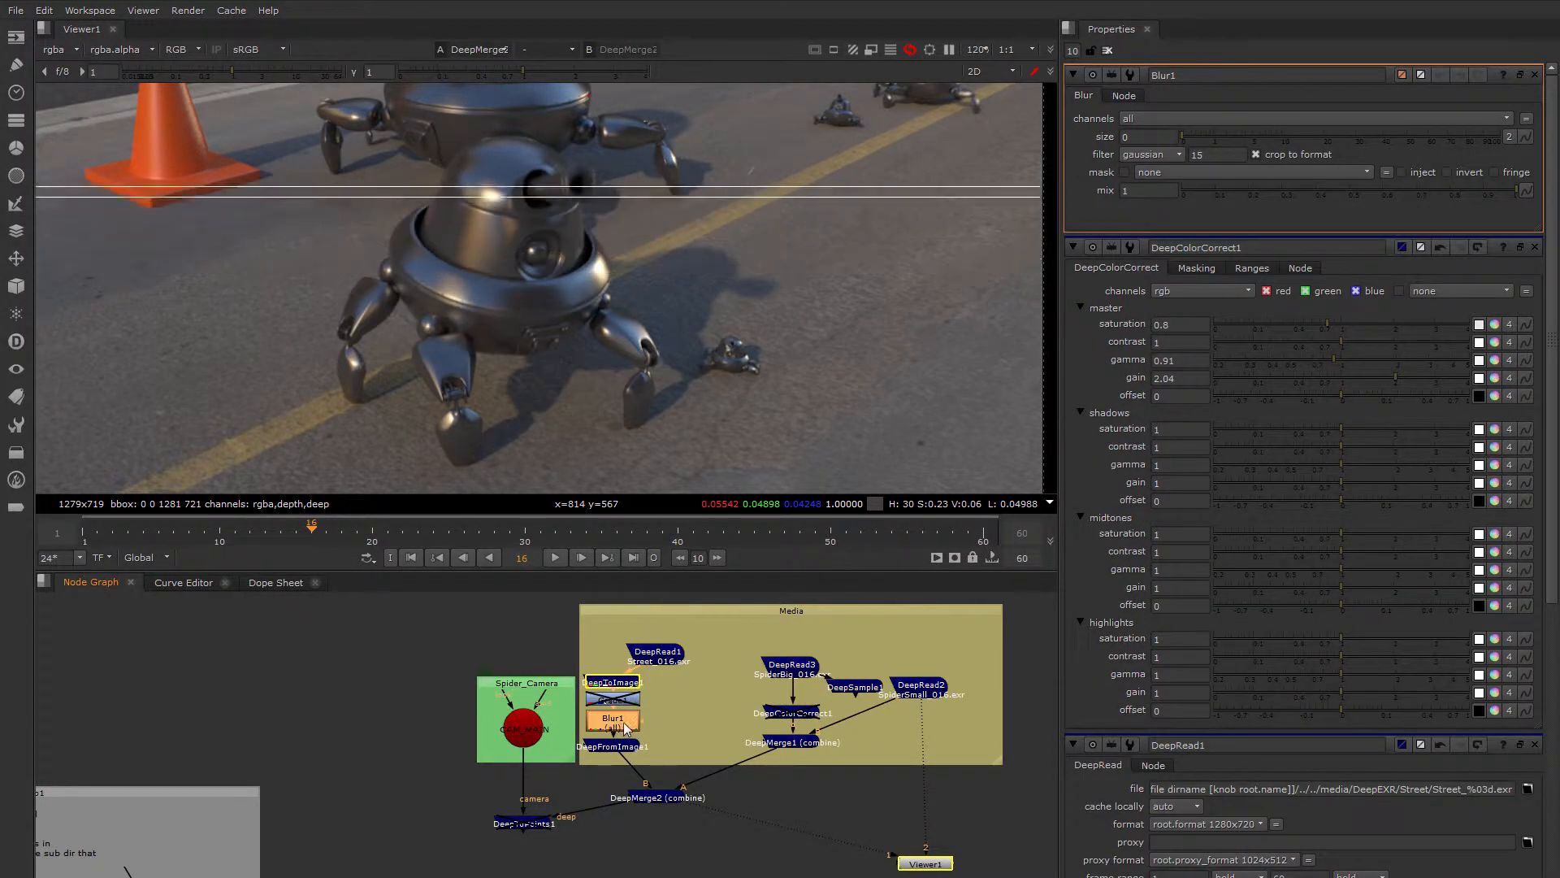
{"action": "key", "text": "ctrl+z"}
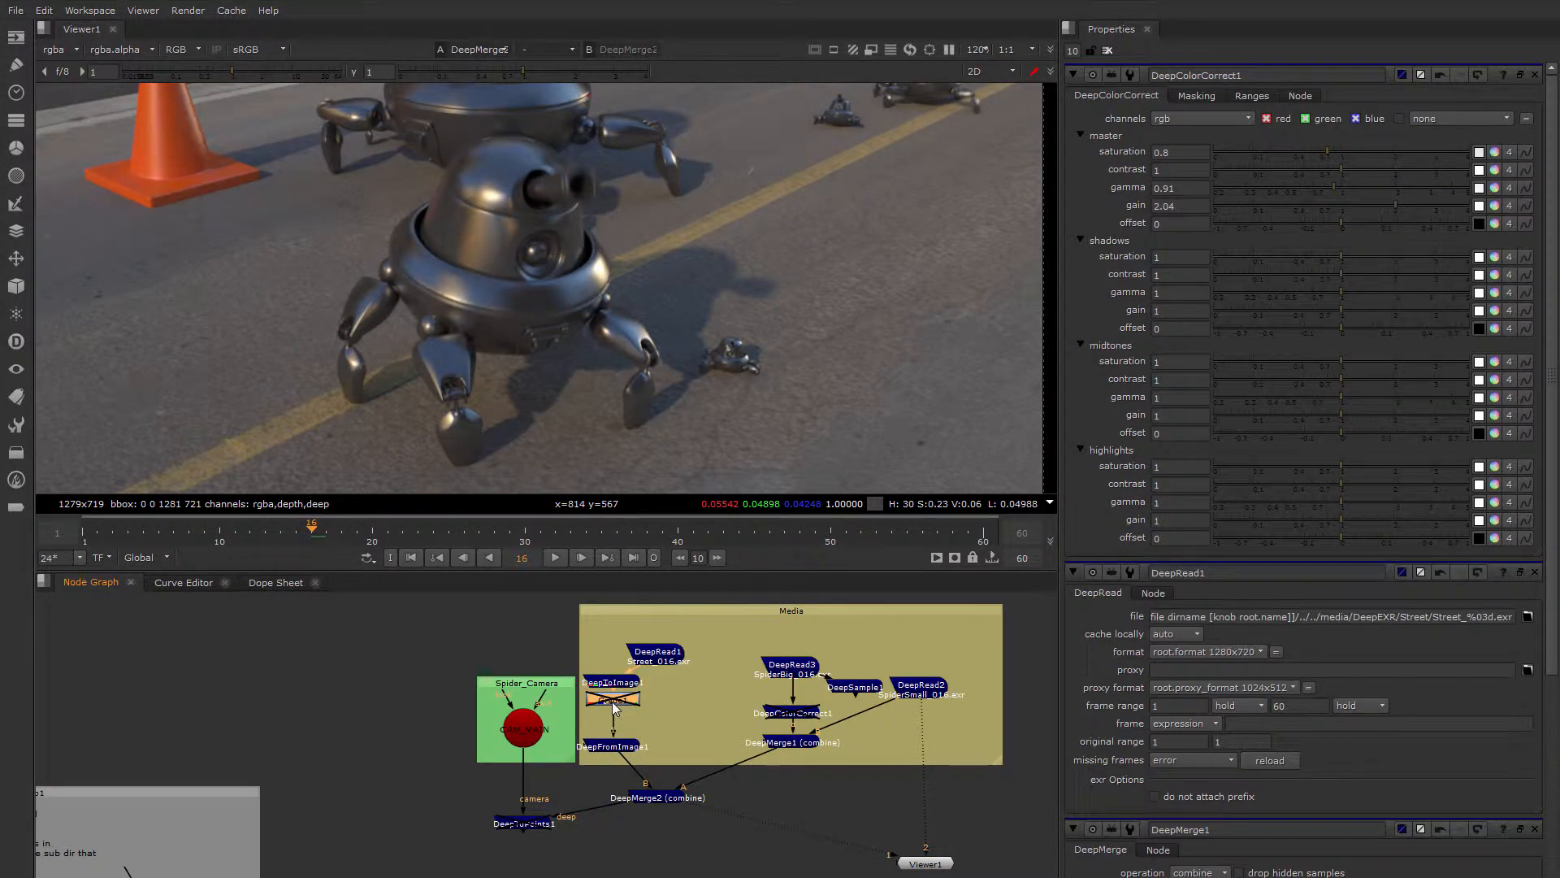
Delete the Grade1 node from the street branch and the DeepColorCorrect1 node from the big spider branch
{"action": "key", "text": "Delete"}
{"action": "middle_click_drag", "start_coordinate": [812, 715], "coordinate": [678, 697]}
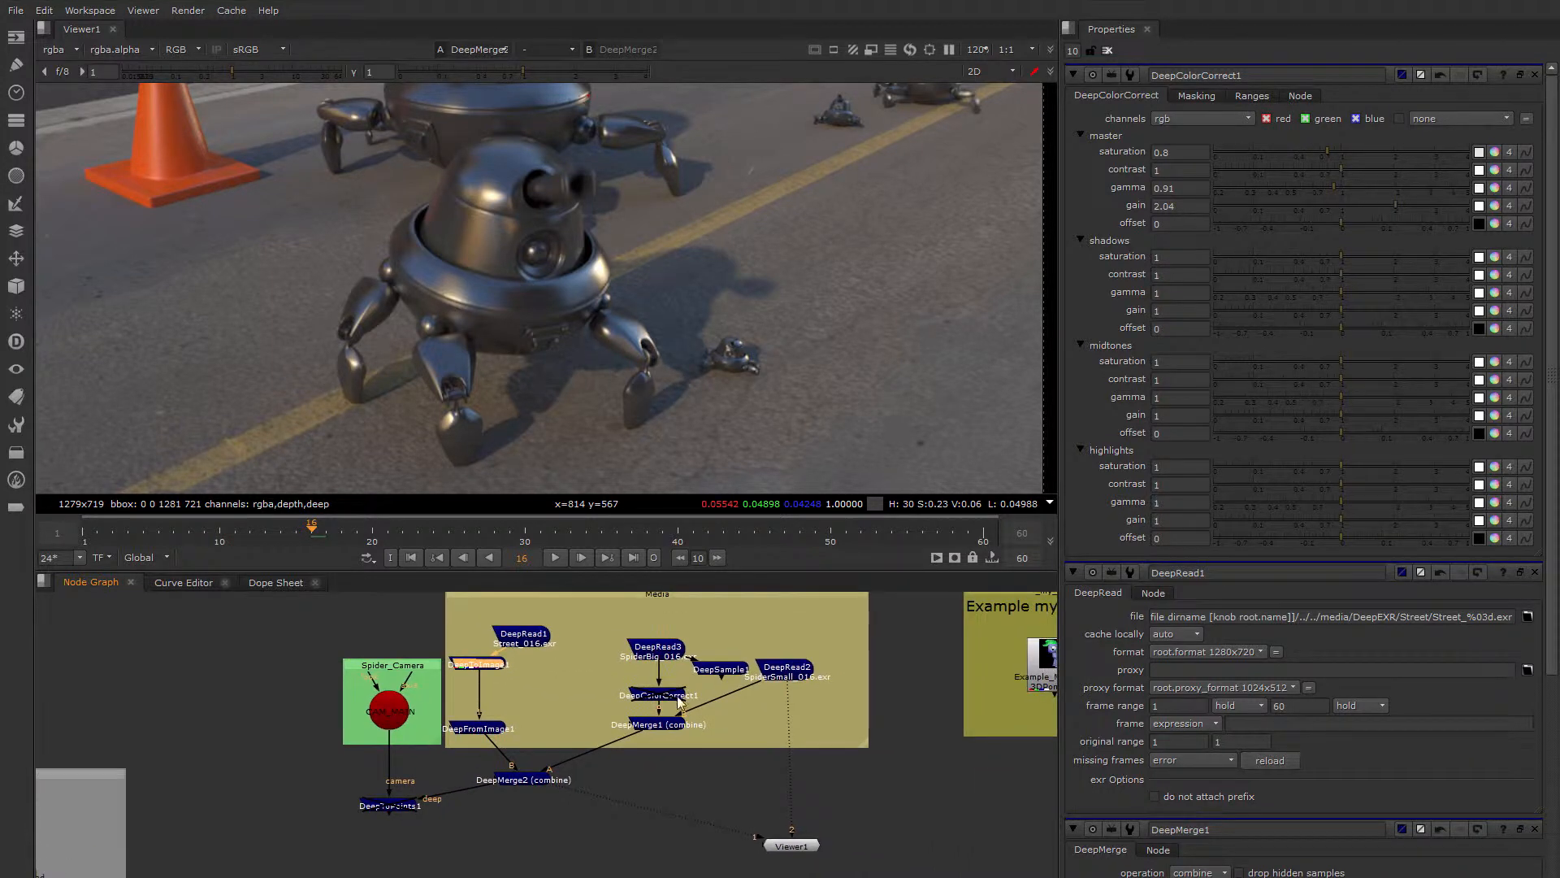
{"action": "left_click", "coordinate": [670, 699]}
{"action": "key", "text": "Delete"}
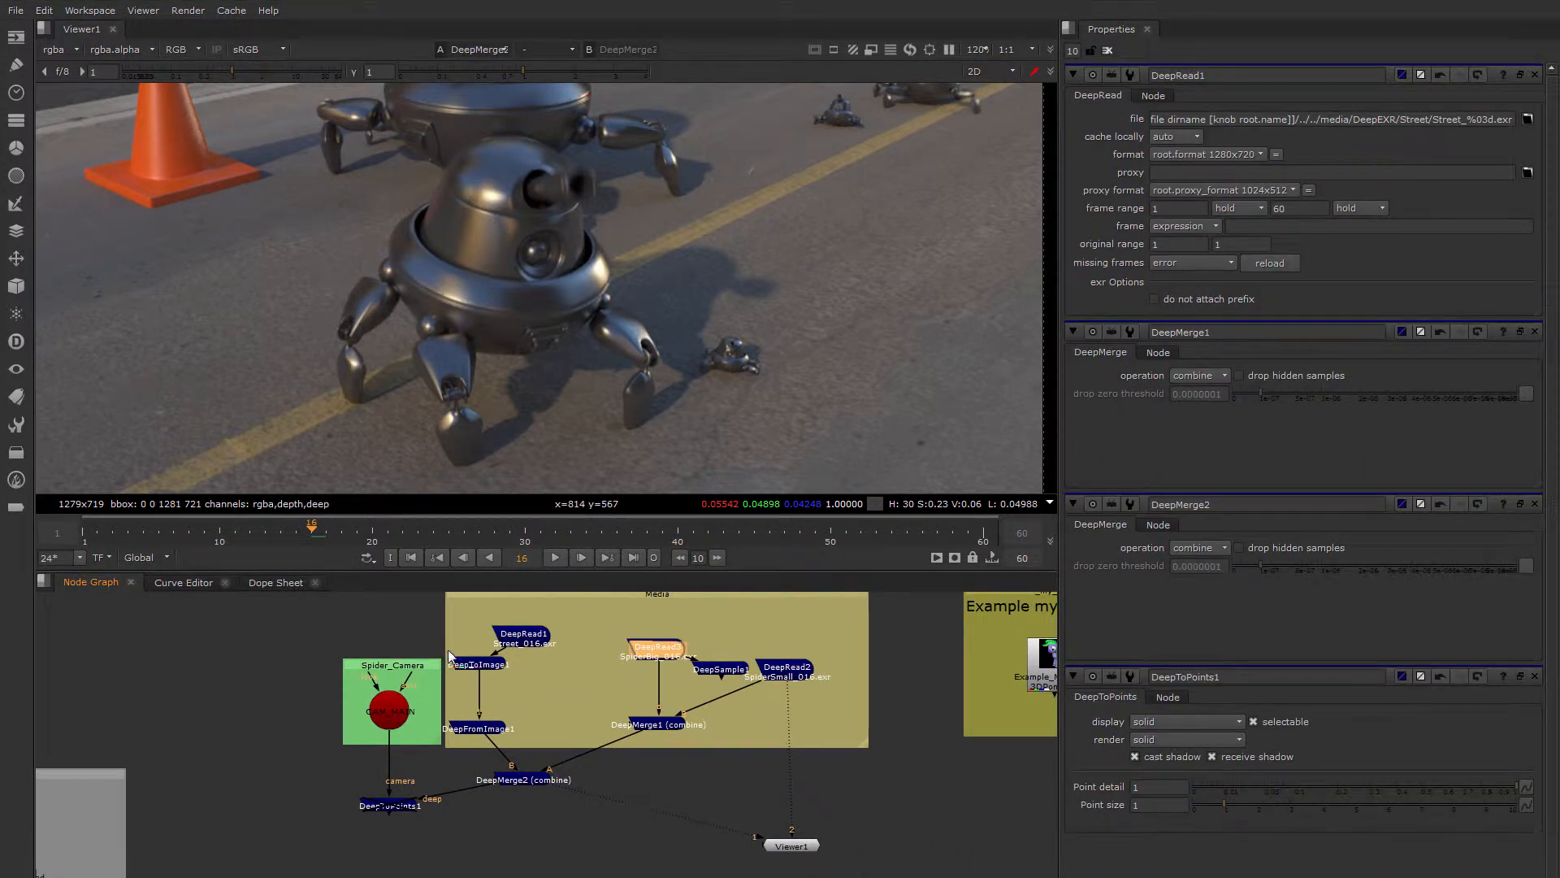
Move DeepToImage1 and DeepFromImage1 out of the street branch and insert them in line between DeepRead3 and DeepMerge1
{"action": "left_click_drag", "start_coordinate": [448, 649], "coordinate": [514, 750]}
{"action": "left_click_drag", "start_coordinate": [513, 749], "coordinate": [650, 611]}
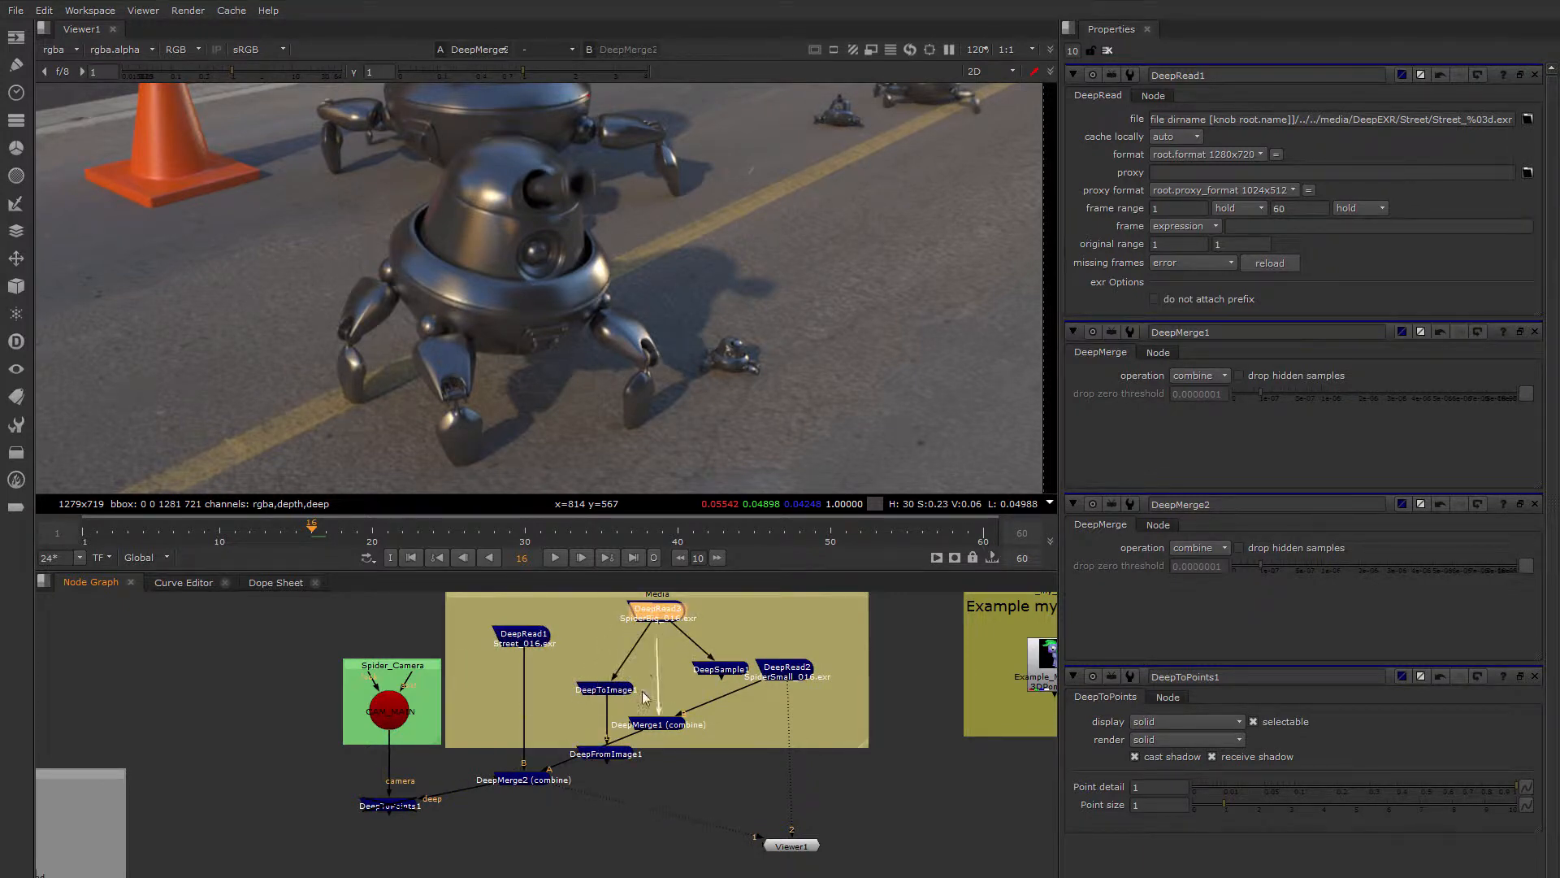
{"action": "left_click_drag", "start_coordinate": [608, 755], "coordinate": [605, 634]}
{"action": "left_click_drag", "start_coordinate": [605, 706], "coordinate": [663, 707]}
{"action": "left_click_drag", "start_coordinate": [606, 633], "coordinate": [662, 643]}
Add a Blur node between DeepToImage1 and DeepFromImage1 and raise its size to 12.6
{"action": "key", "text": "b"}
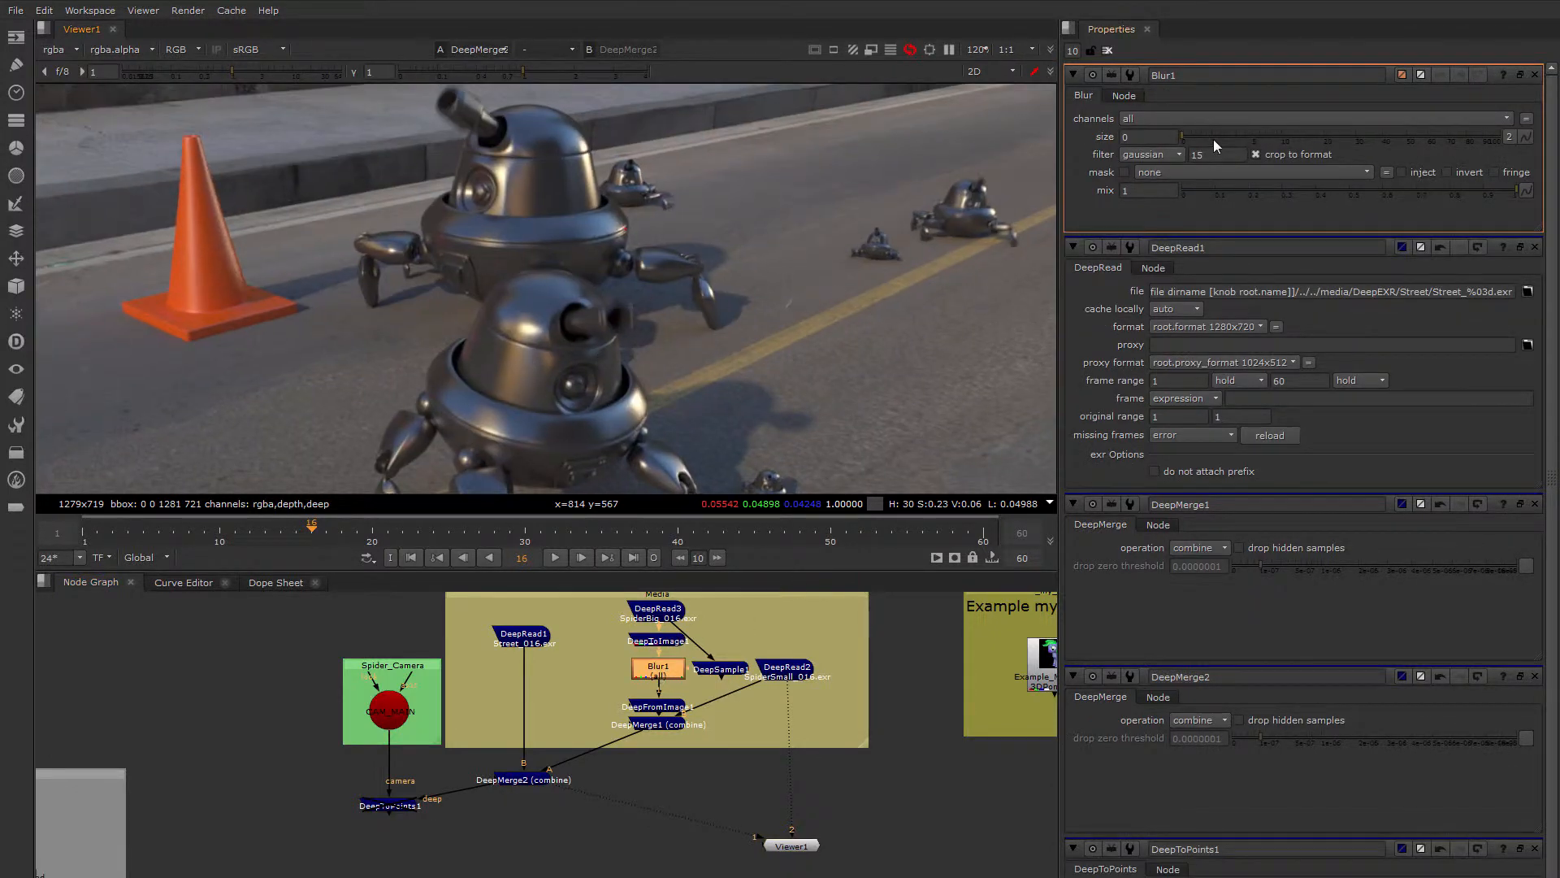
{"action": "left_click_drag", "start_coordinate": [1198, 134], "coordinate": [1298, 134]}
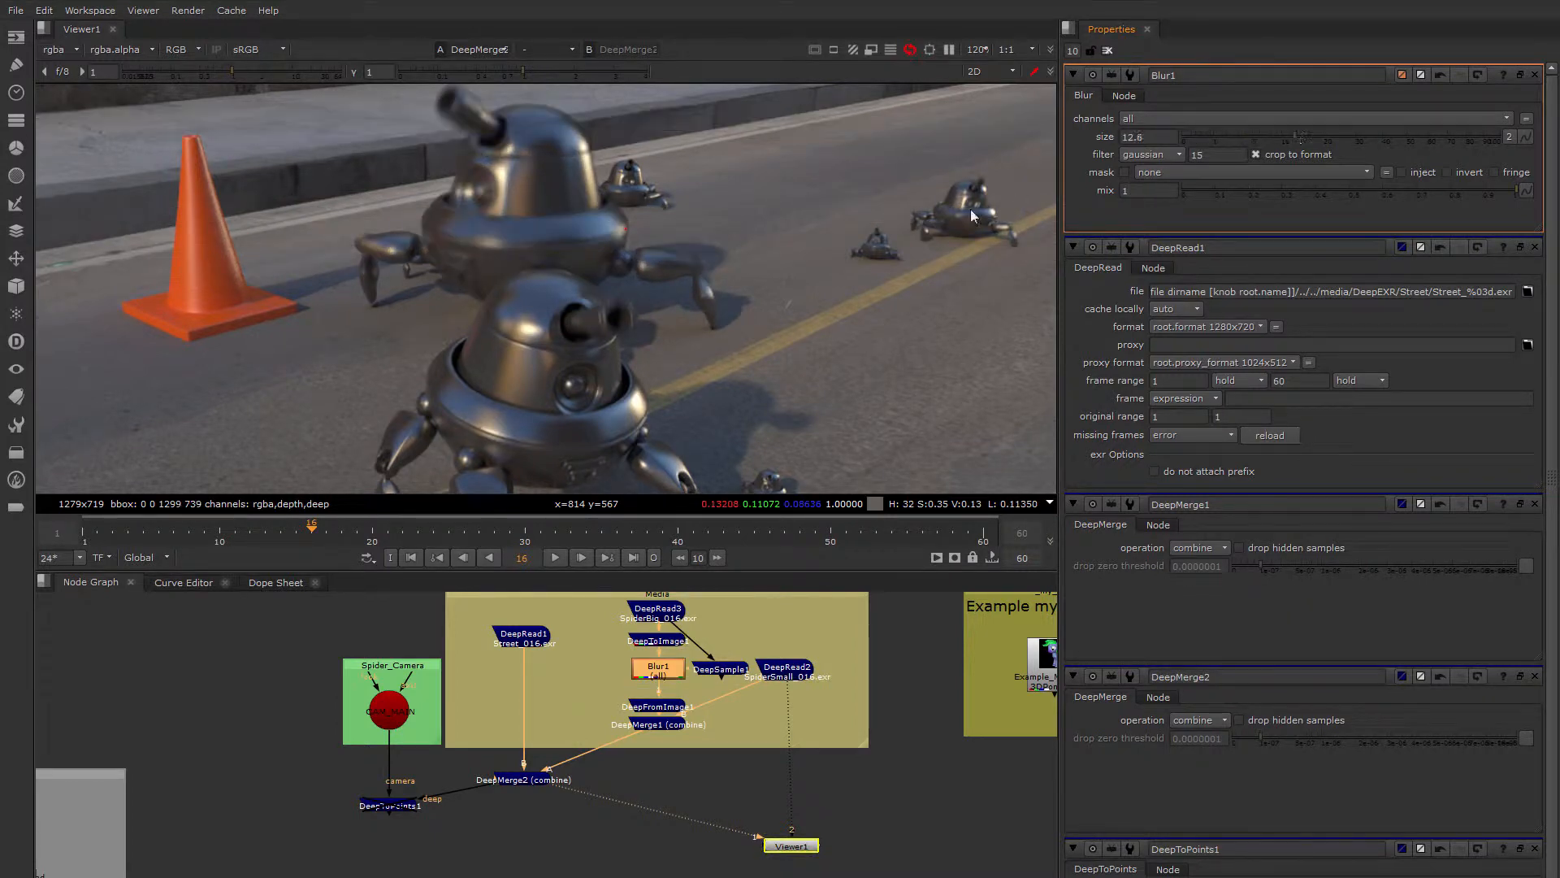
{"action": "scroll", "coordinate": [715, 313], "scroll_direction": "up", "scroll_amount": 3}
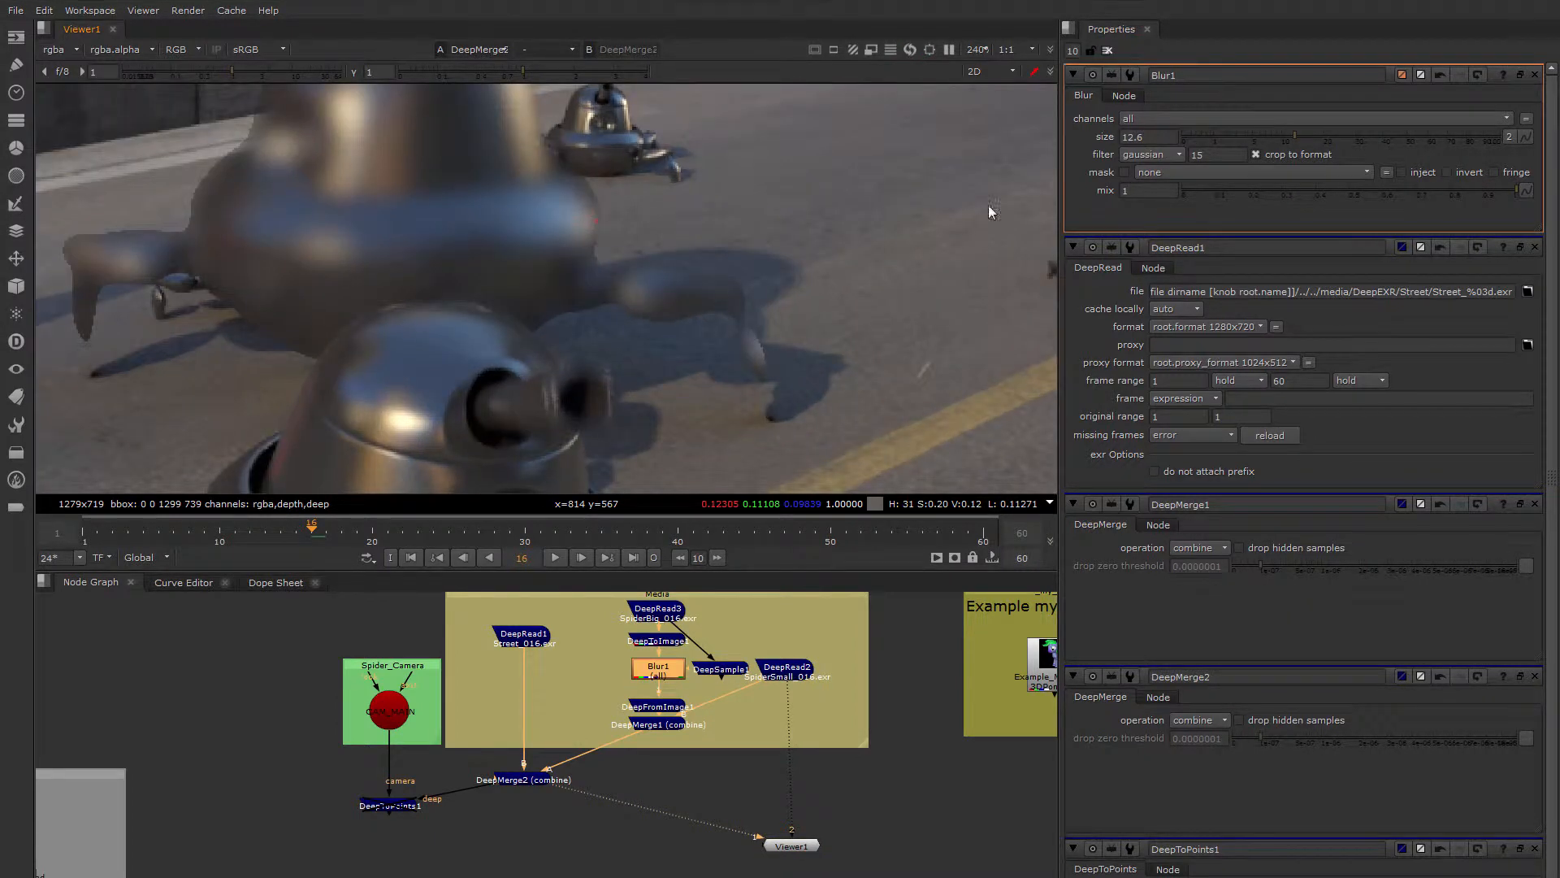
Limit Blur1 to the rgb channels, switch it to rgba, and inspect the blurred spider's edges
{"action": "left_click", "coordinate": [1144, 122]}
{"action": "left_click", "coordinate": [1162, 169]}
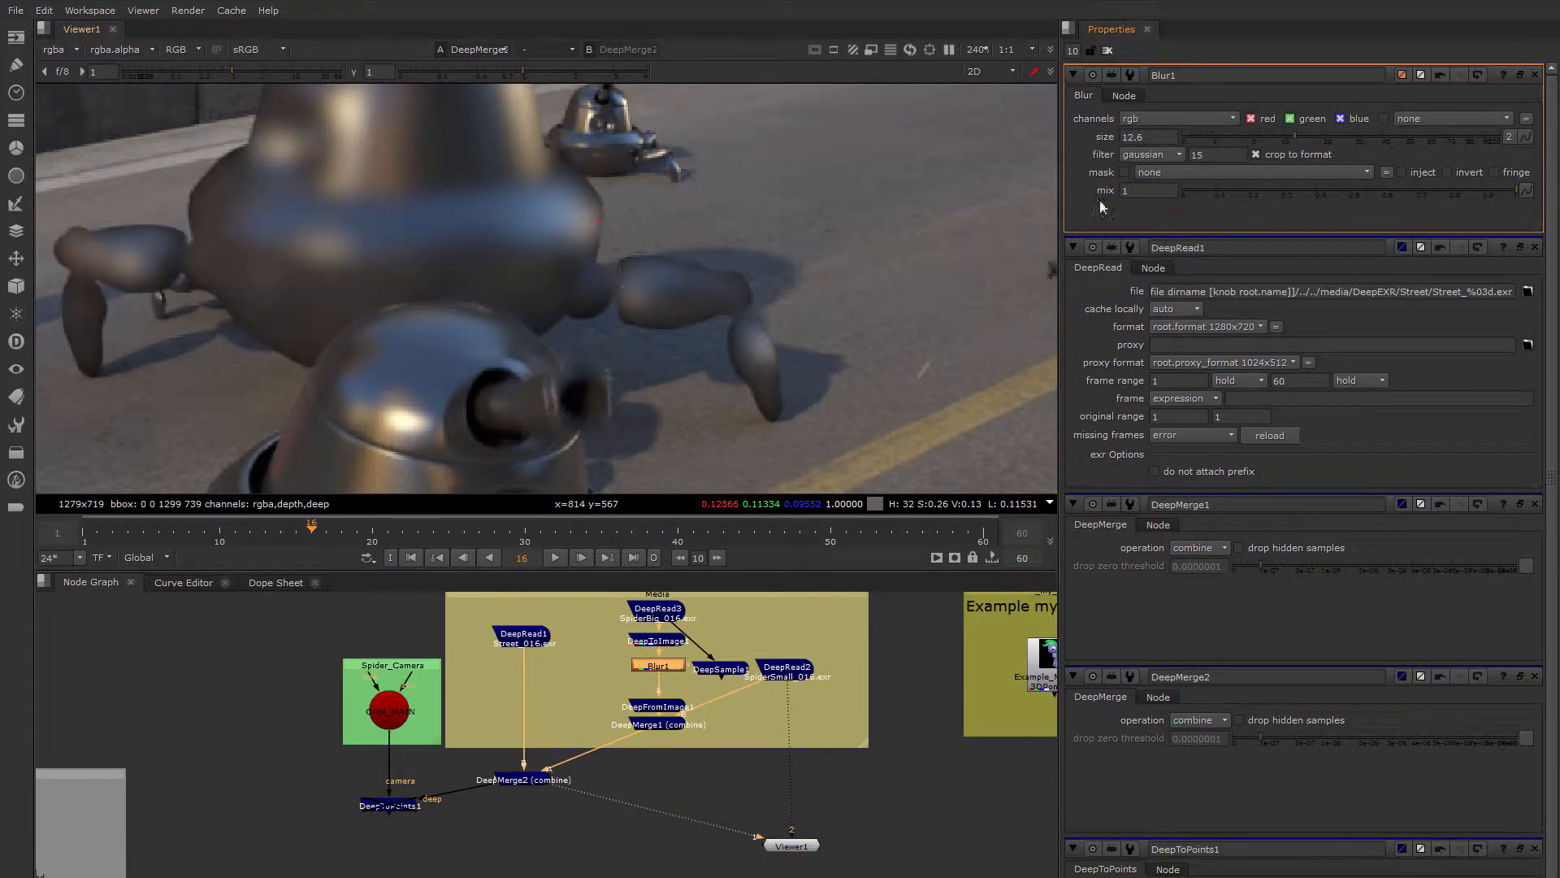
{"action": "left_click", "coordinate": [1147, 119]}
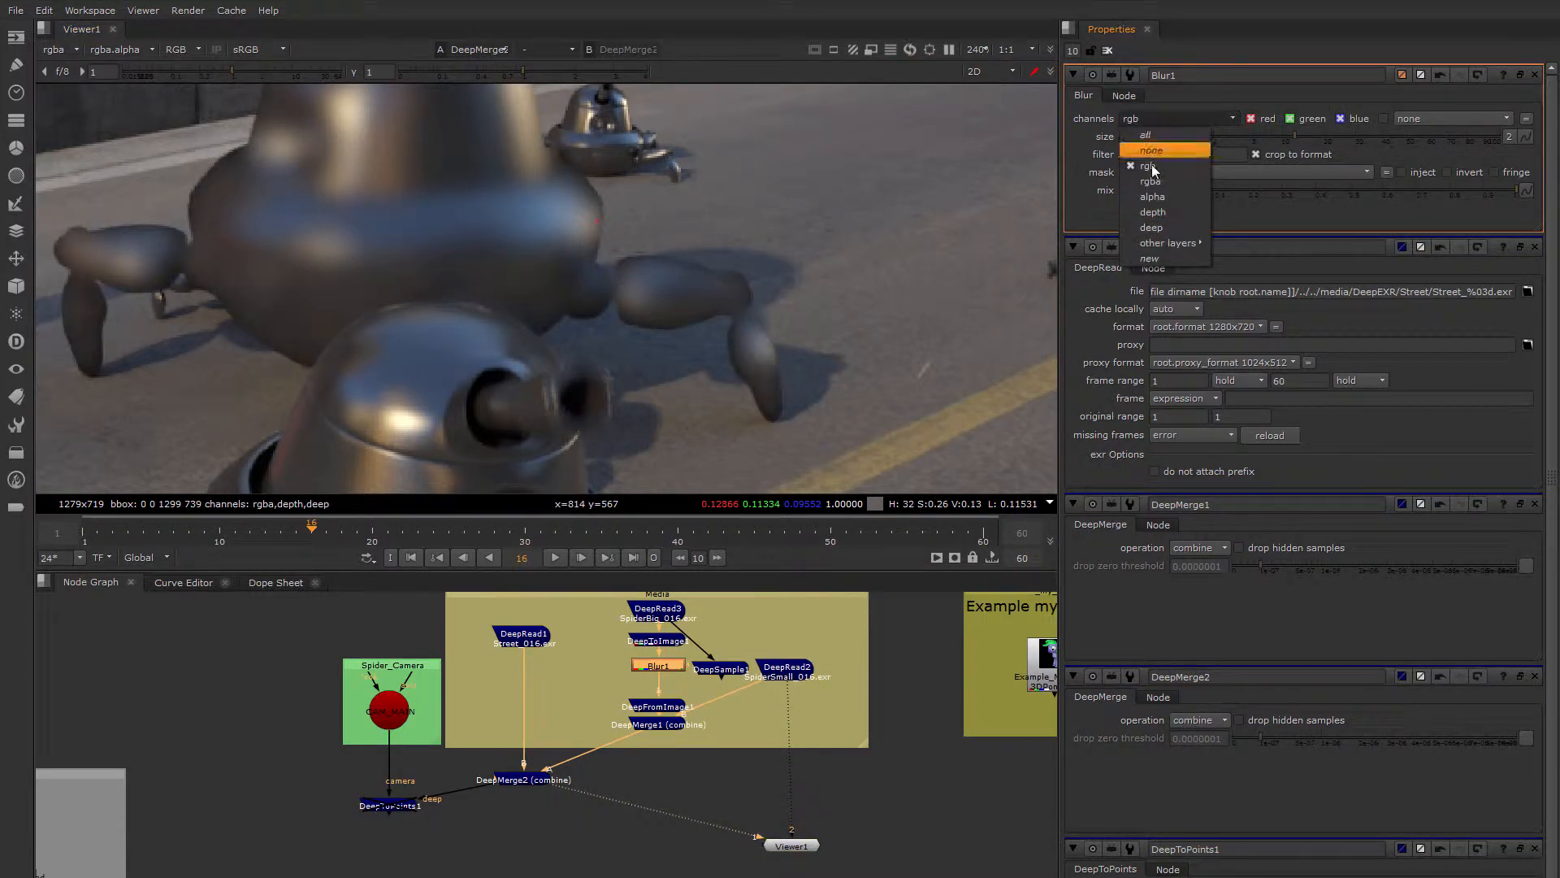
{"action": "left_click", "coordinate": [1156, 185]}
{"action": "middle_click_drag", "start_coordinate": [600, 319], "coordinate": [803, 417]}
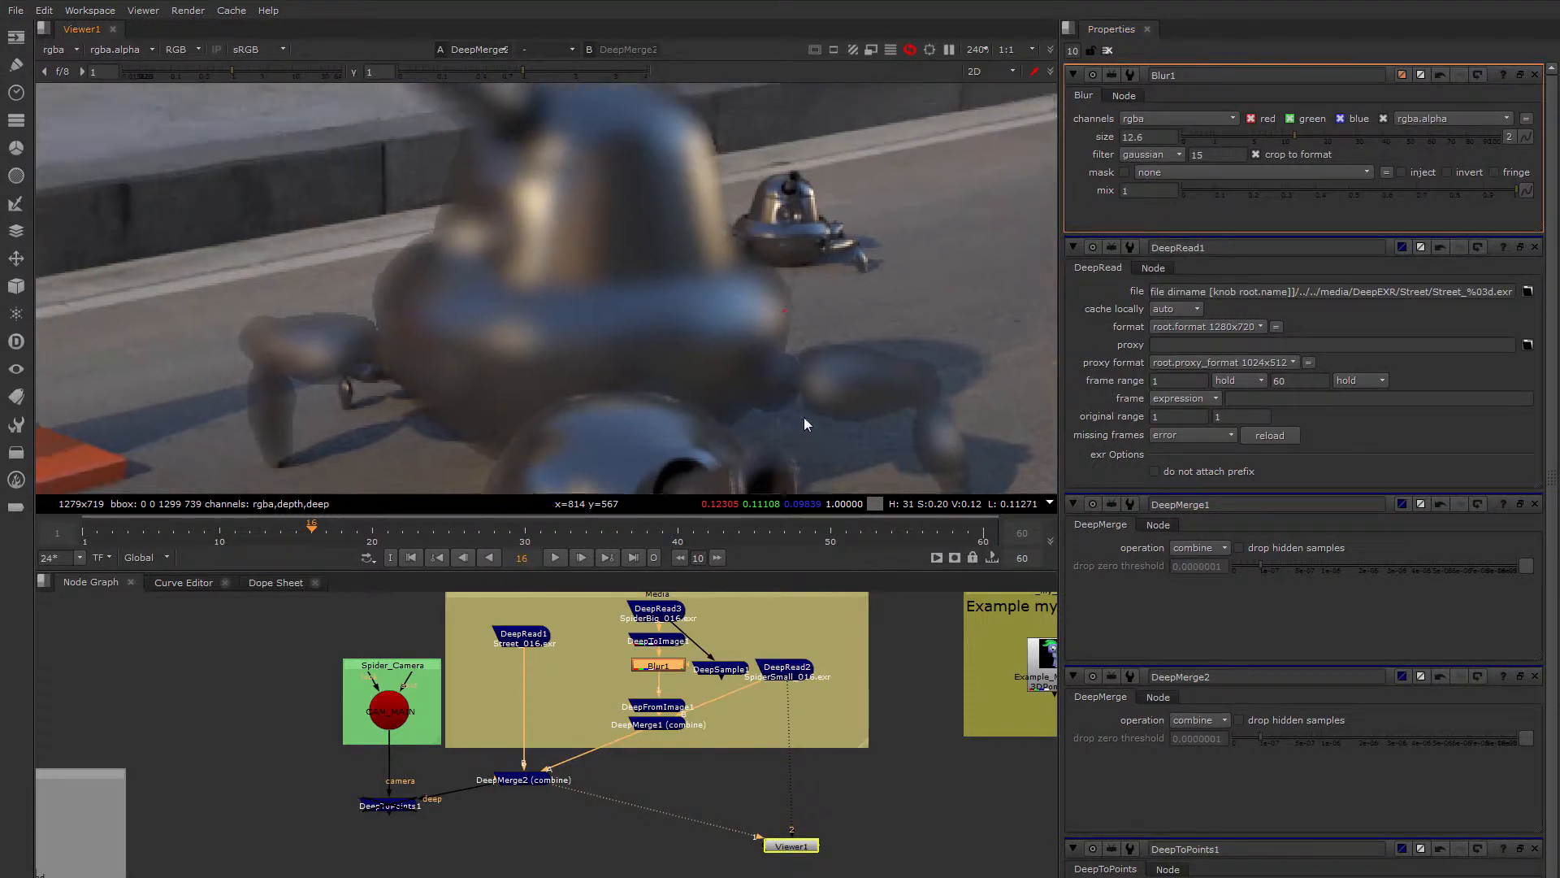
{"action": "middle_click_drag", "start_coordinate": [465, 262], "coordinate": [441, 358]}
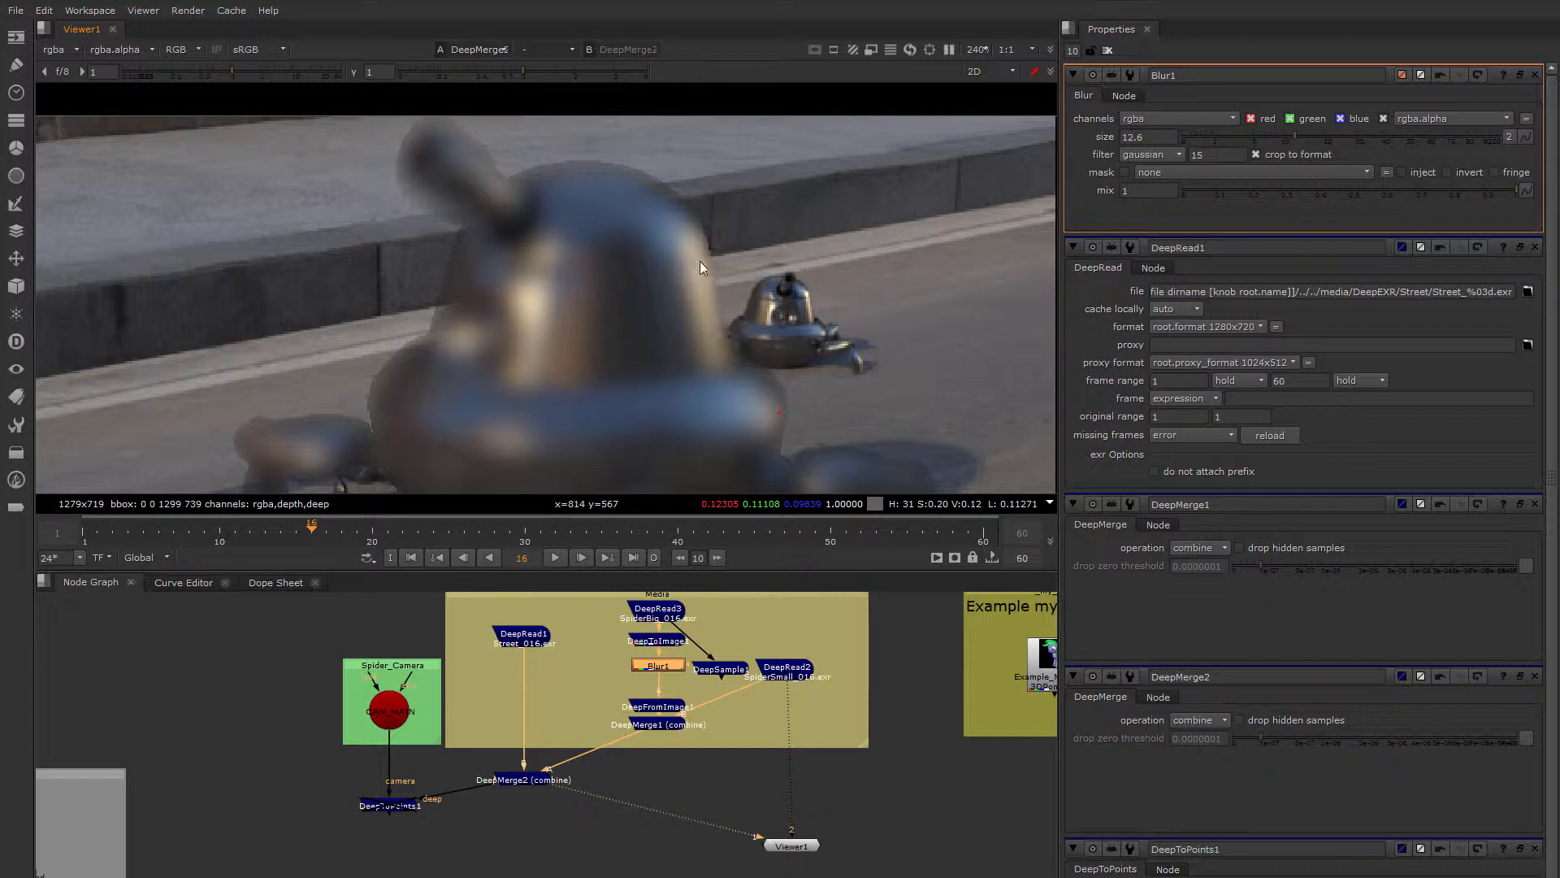
{"action": "scroll", "coordinate": [762, 275], "scroll_direction": "down", "scroll_amount": 3}
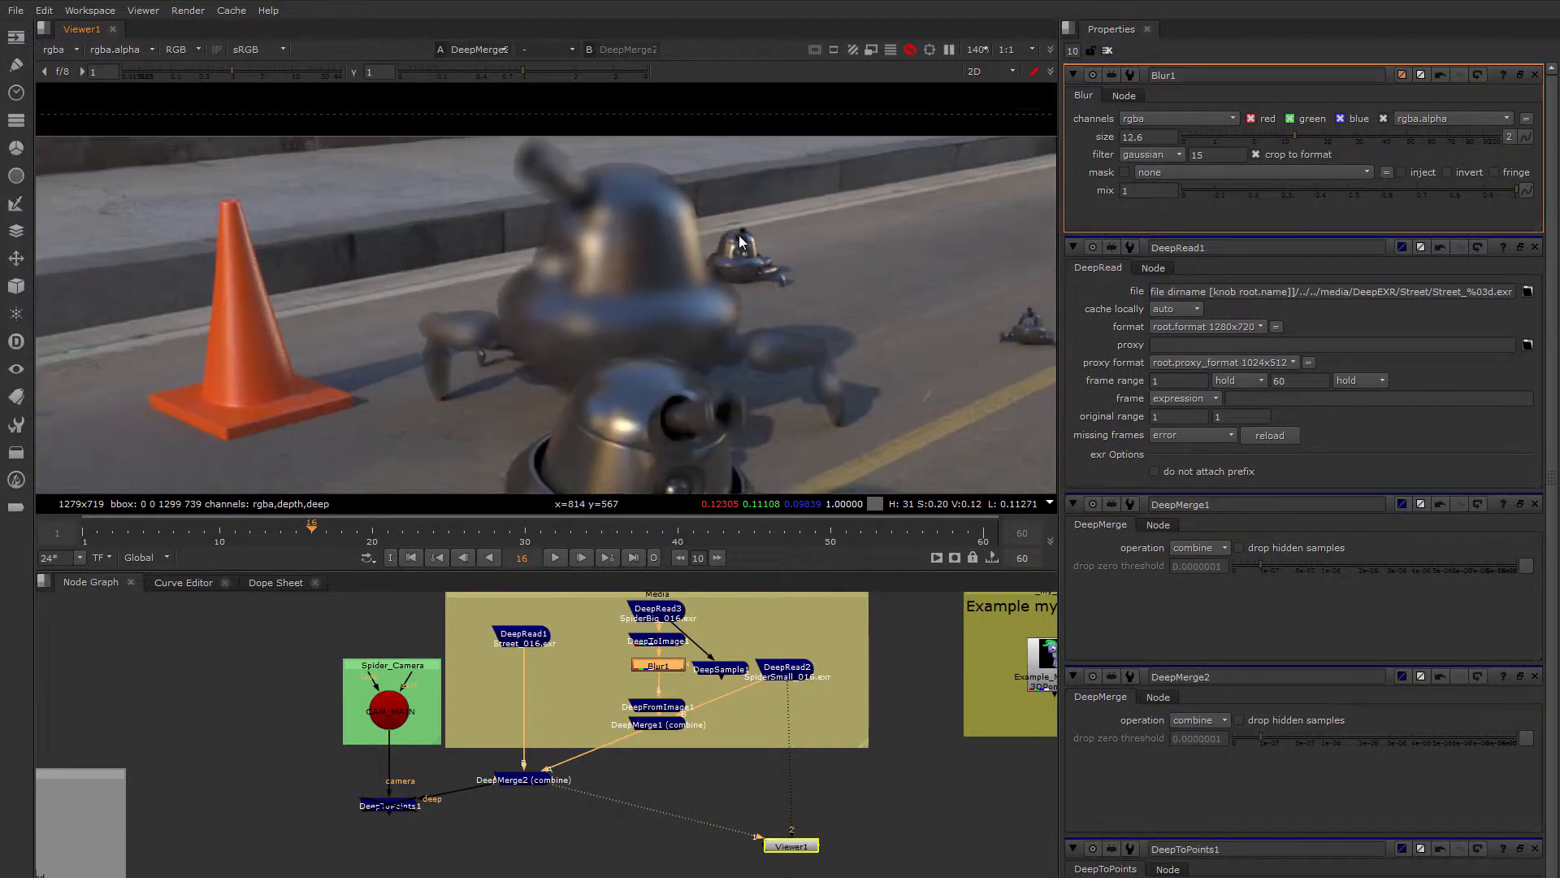
Reduce the Blur1 size to 5.2 and on to 2.4, checking the big spider's edges at each size
{"action": "left_click_drag", "start_coordinate": [1294, 145], "coordinate": [1255, 140]}
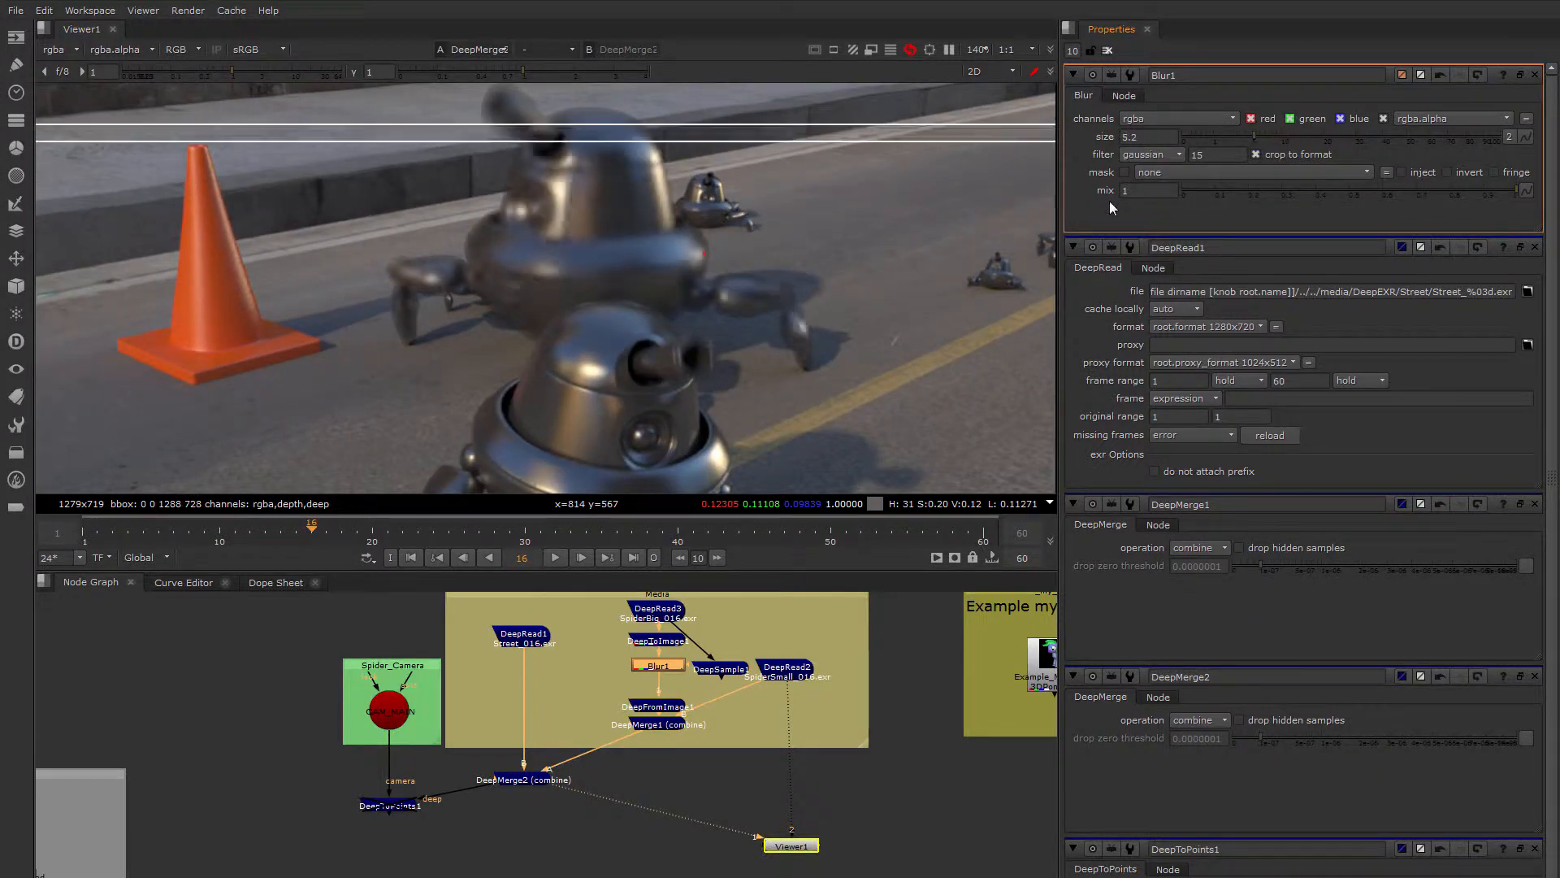
{"action": "scroll", "coordinate": [719, 289], "scroll_direction": "up", "scroll_amount": 3}
{"action": "scroll", "coordinate": [718, 290], "scroll_direction": "down", "scroll_amount": 3}
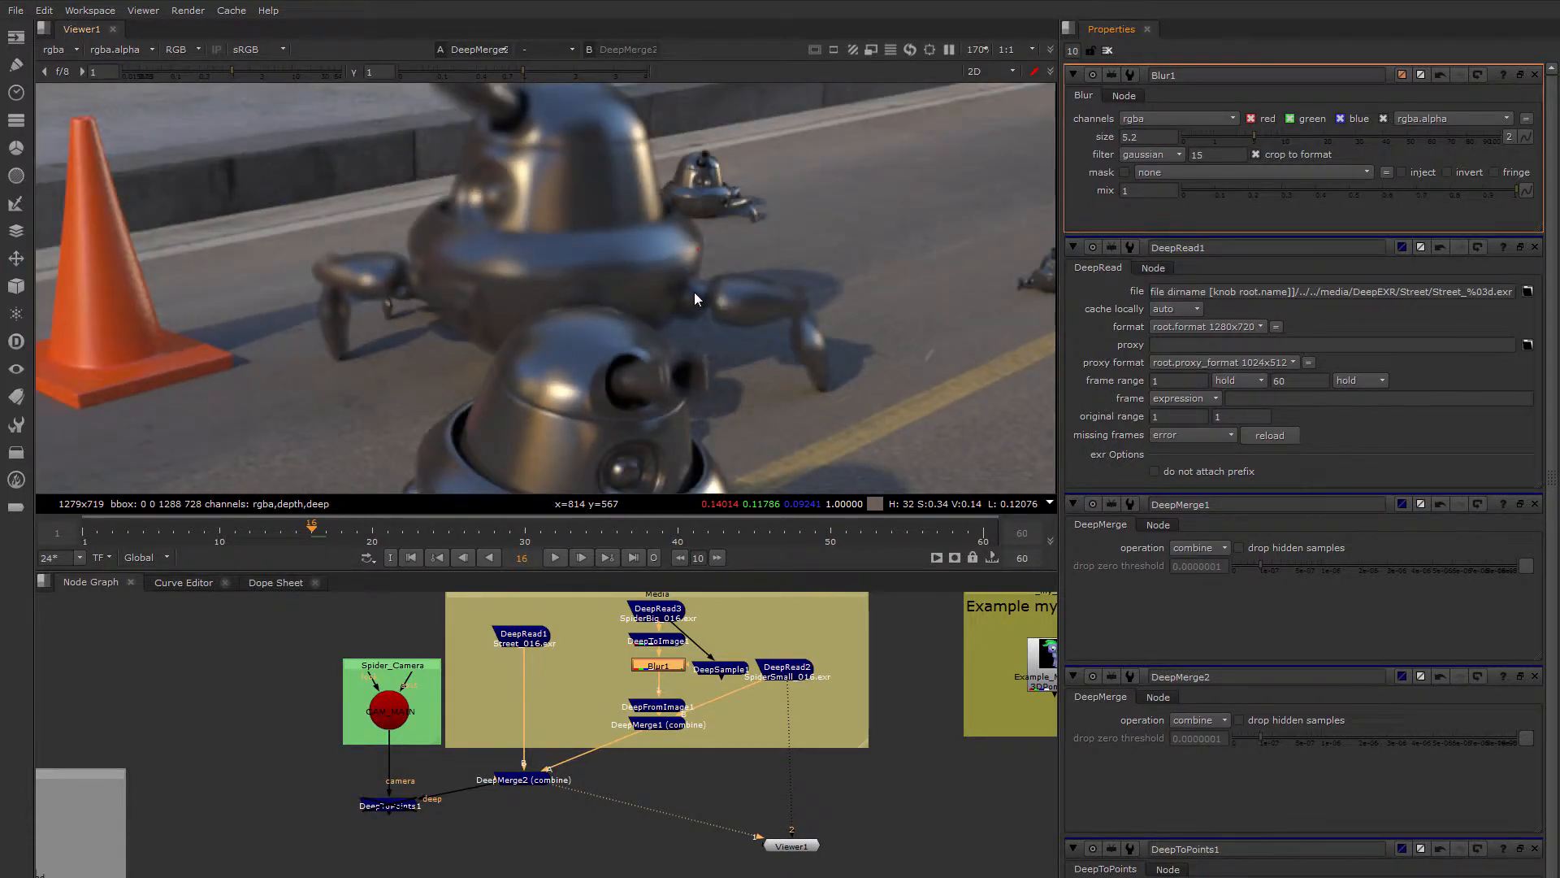
{"action": "scroll", "coordinate": [694, 291], "scroll_direction": "up", "scroll_amount": 1}
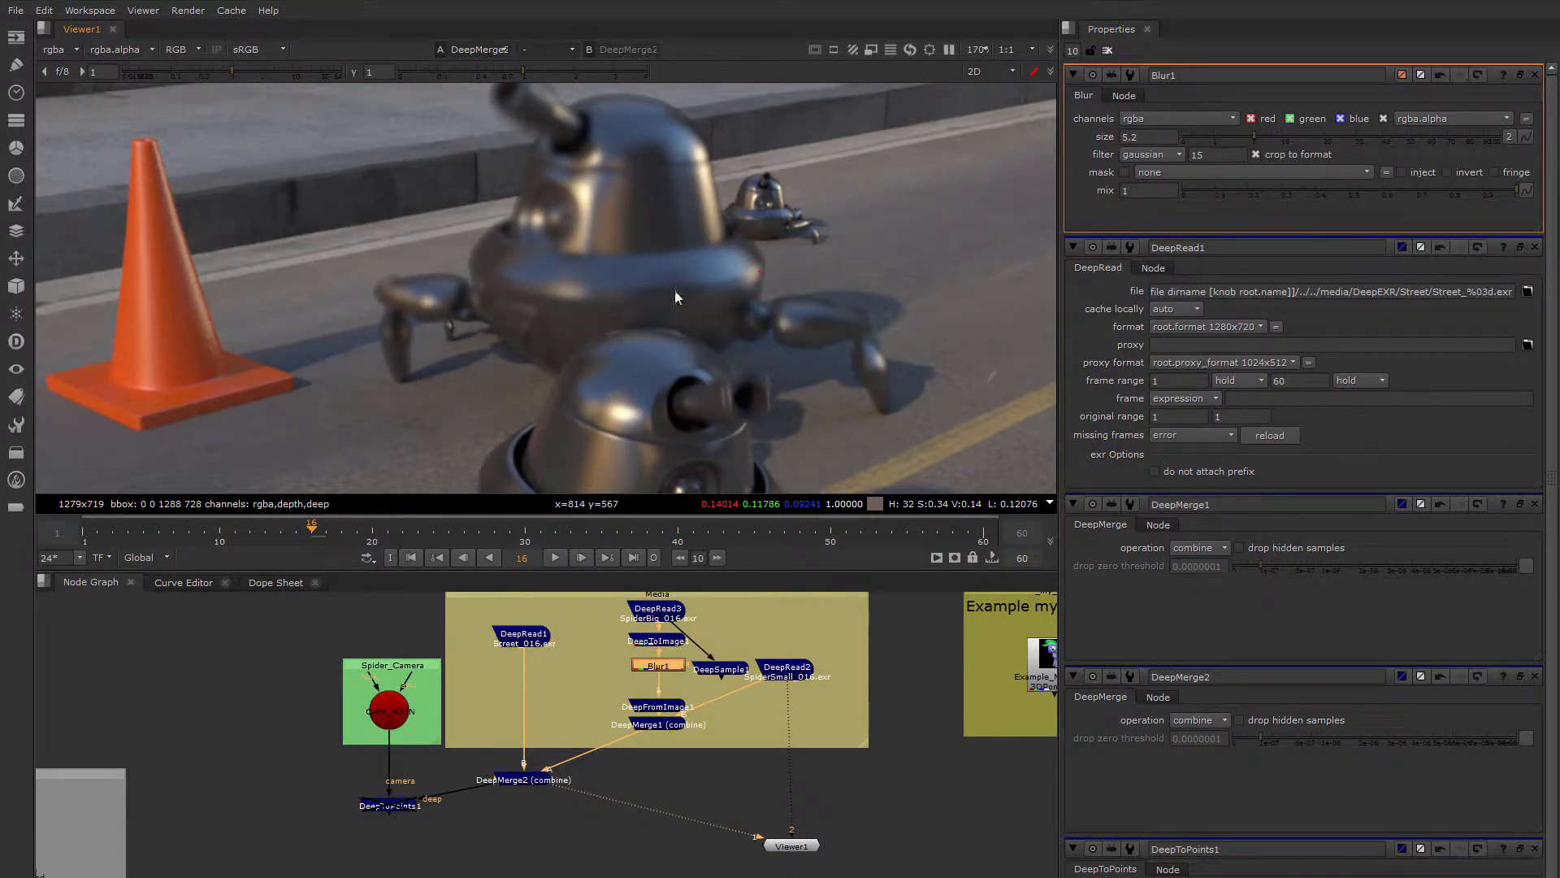
{"action": "scroll", "coordinate": [642, 260], "scroll_direction": "down", "scroll_amount": 2}
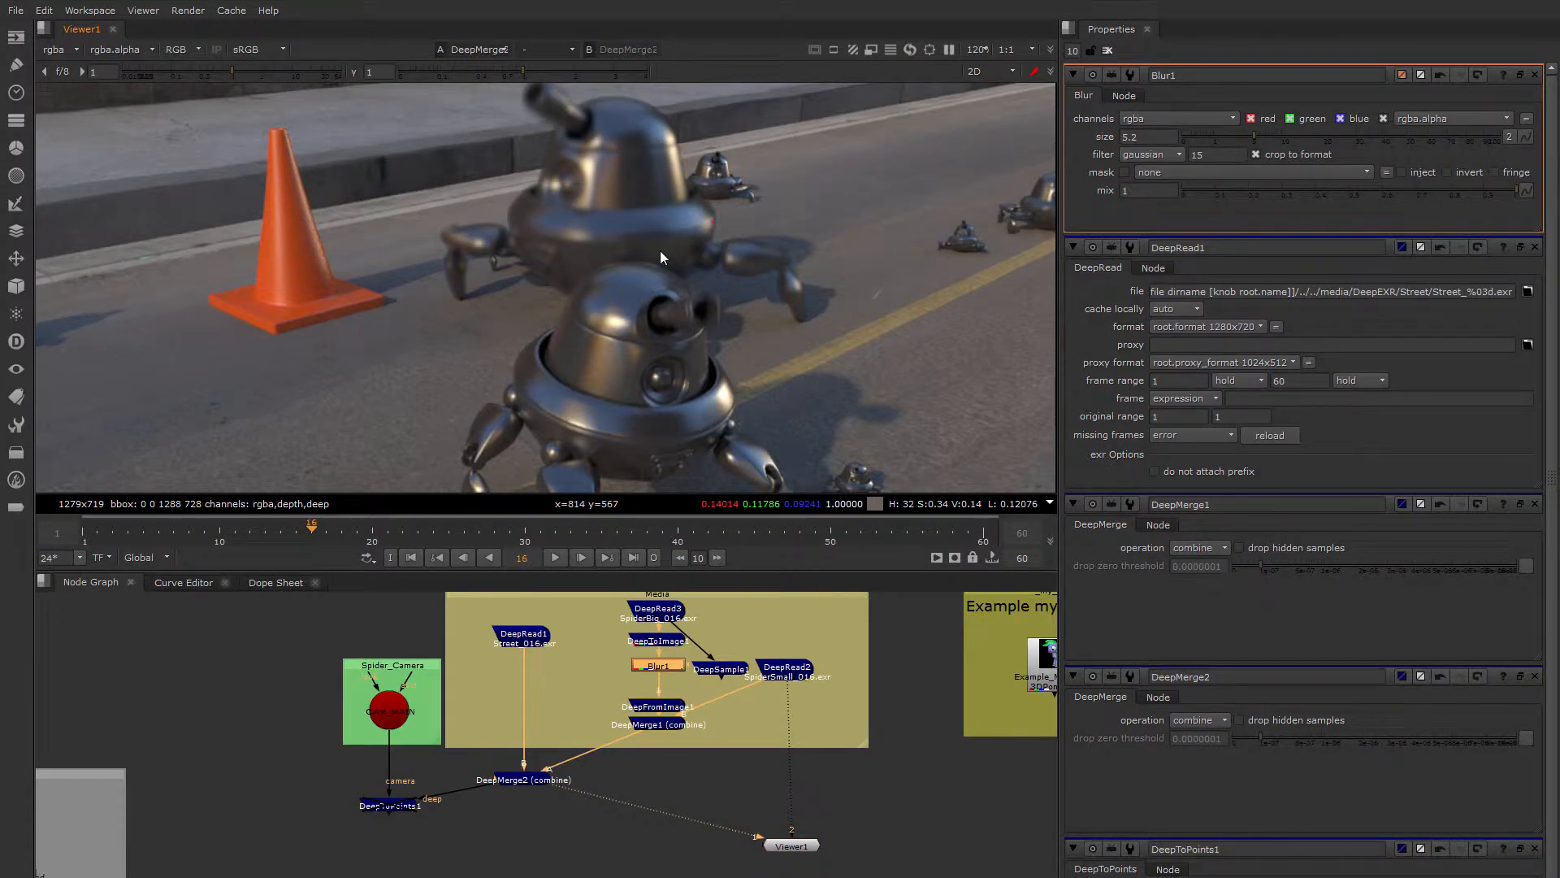
{"action": "left_click_drag", "start_coordinate": [1237, 135], "coordinate": [1231, 135]}
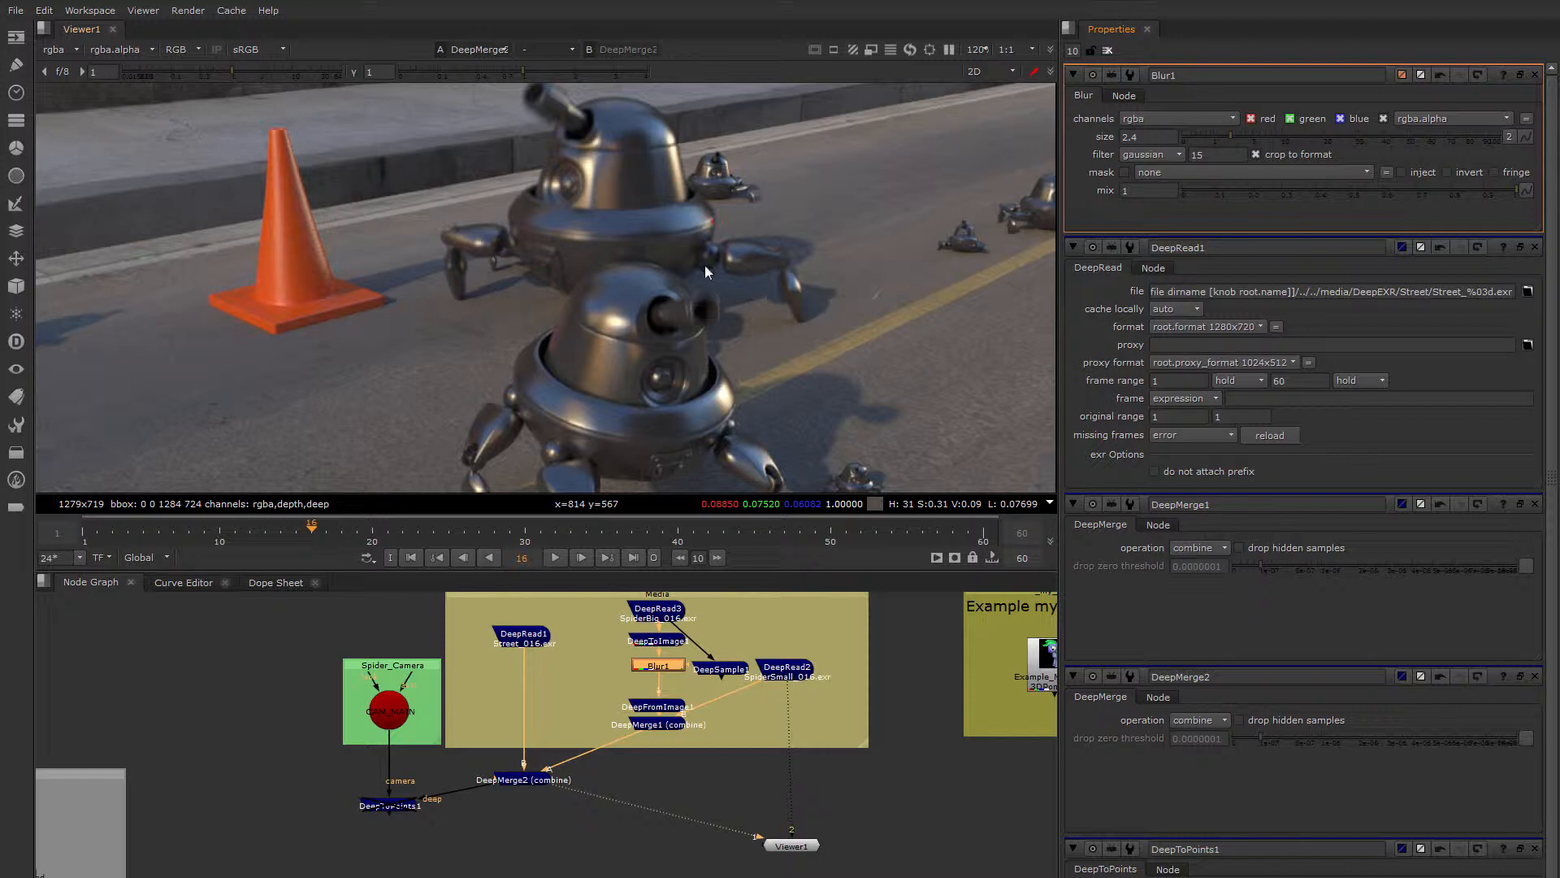
{"action": "scroll", "coordinate": [642, 202], "scroll_direction": "up", "scroll_amount": 3}
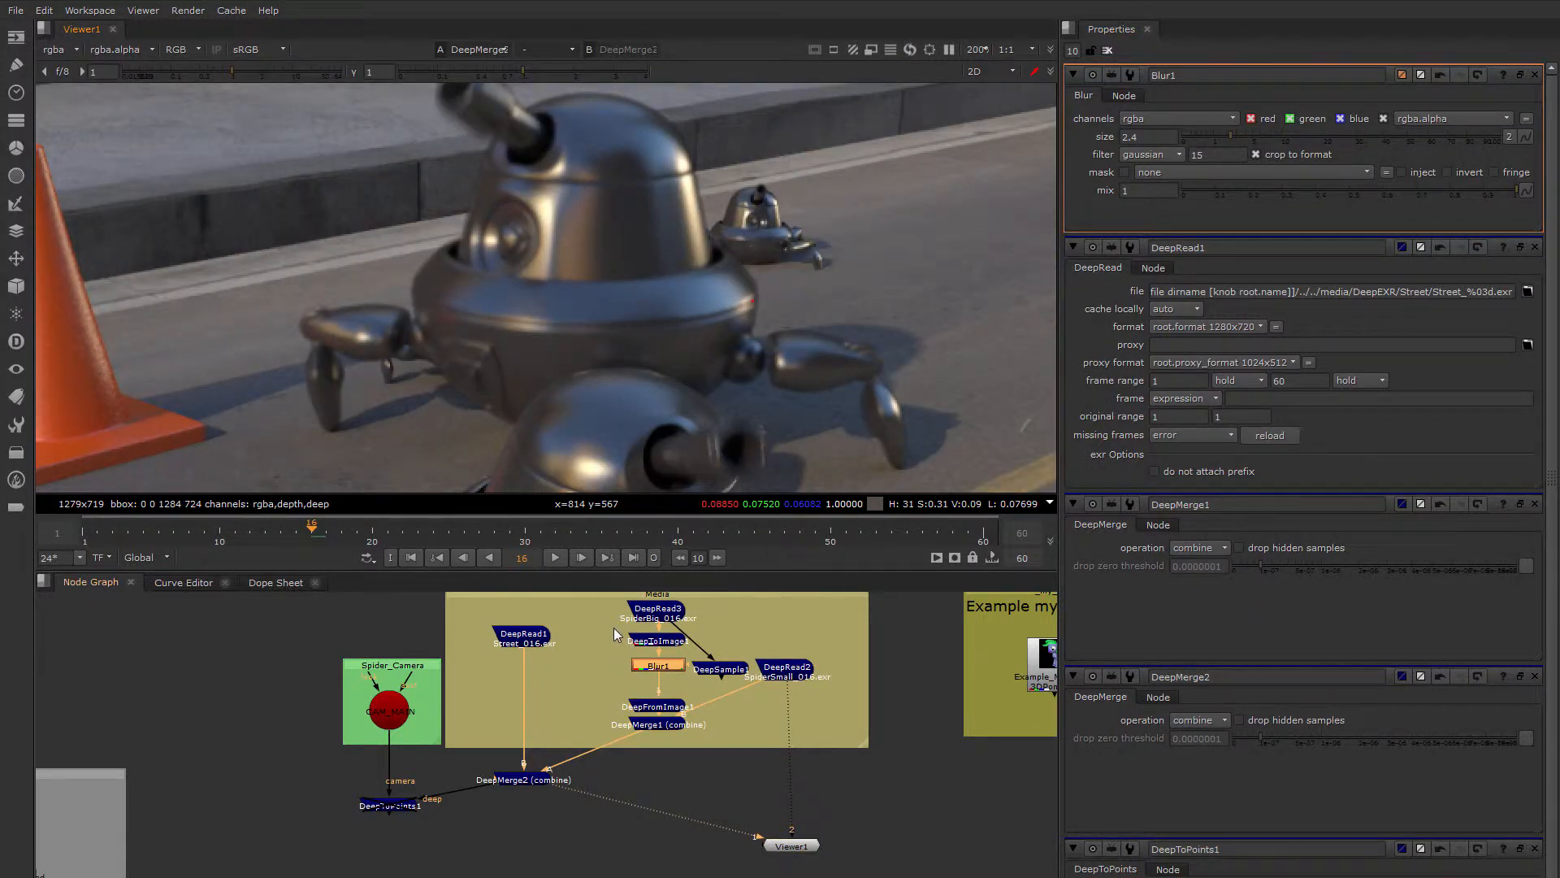
Delete DeepToImage1, Blur1 and DeepFromImage1 from the big spider branch, and realign DeepSample1 and DeepRead1 with DeepRead3
{"action": "left_click_drag", "start_coordinate": [613, 624], "coordinate": [693, 725]}
{"action": "key", "text": "Delete"}
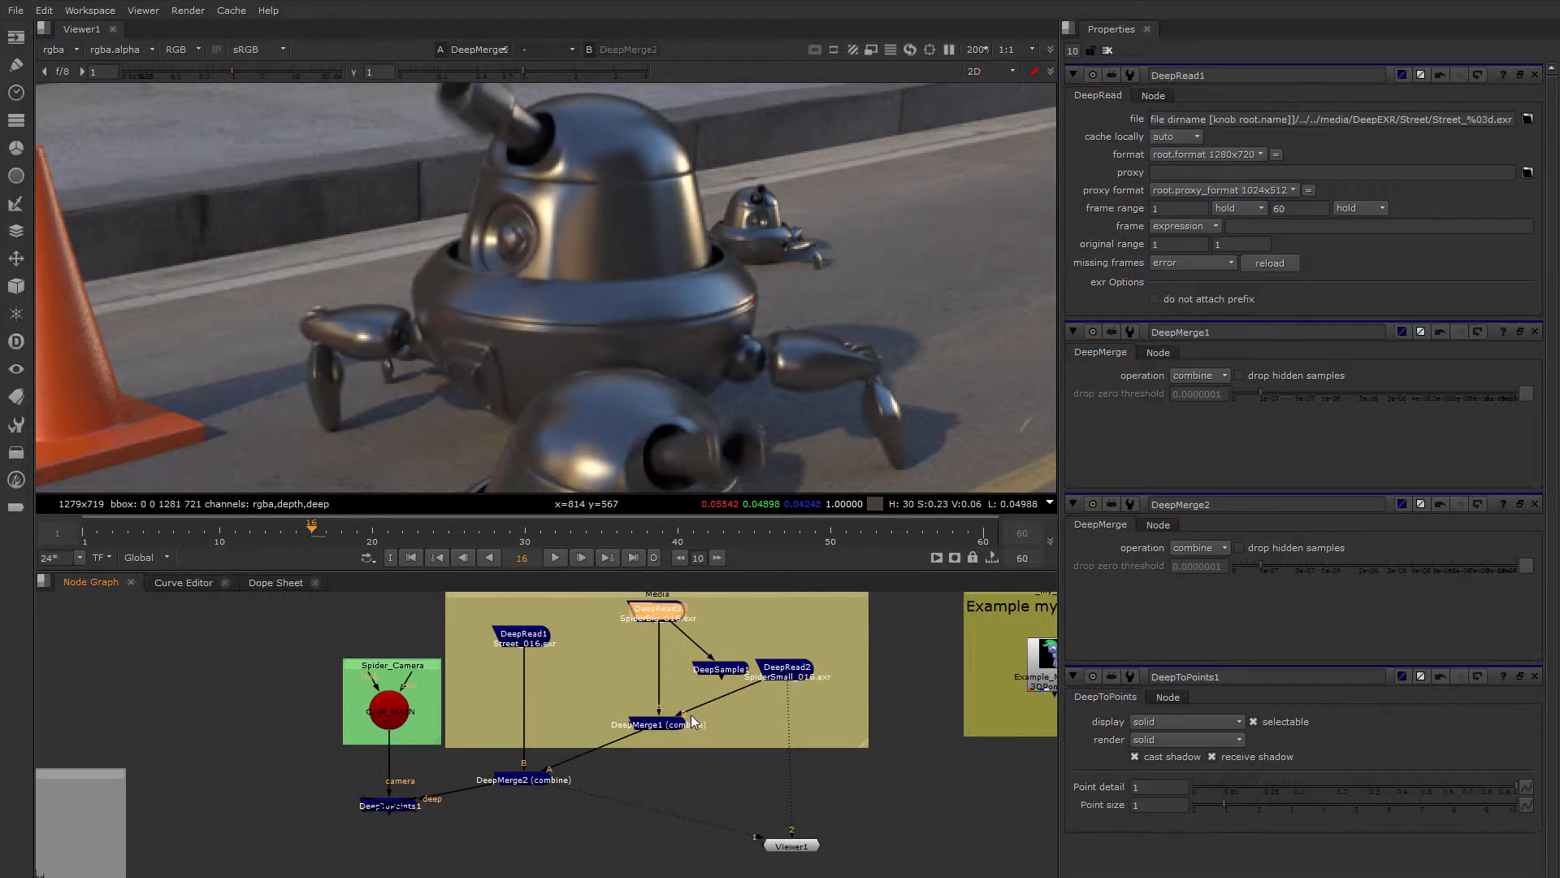
{"action": "left_click", "coordinate": [717, 669]}
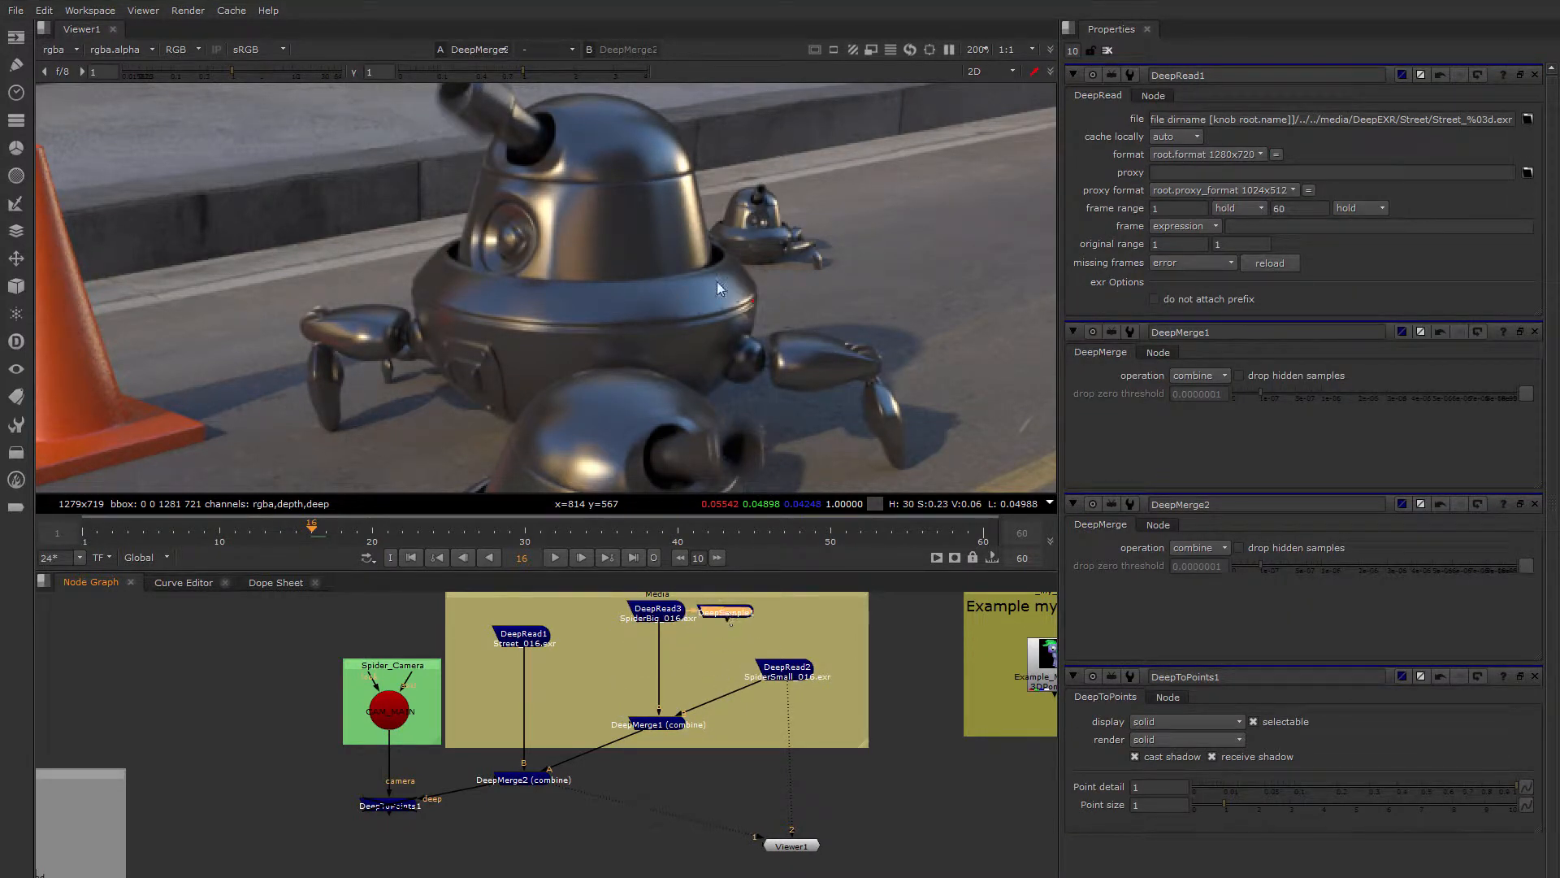
{"action": "scroll", "coordinate": [717, 281], "scroll_direction": "down", "scroll_amount": 4}
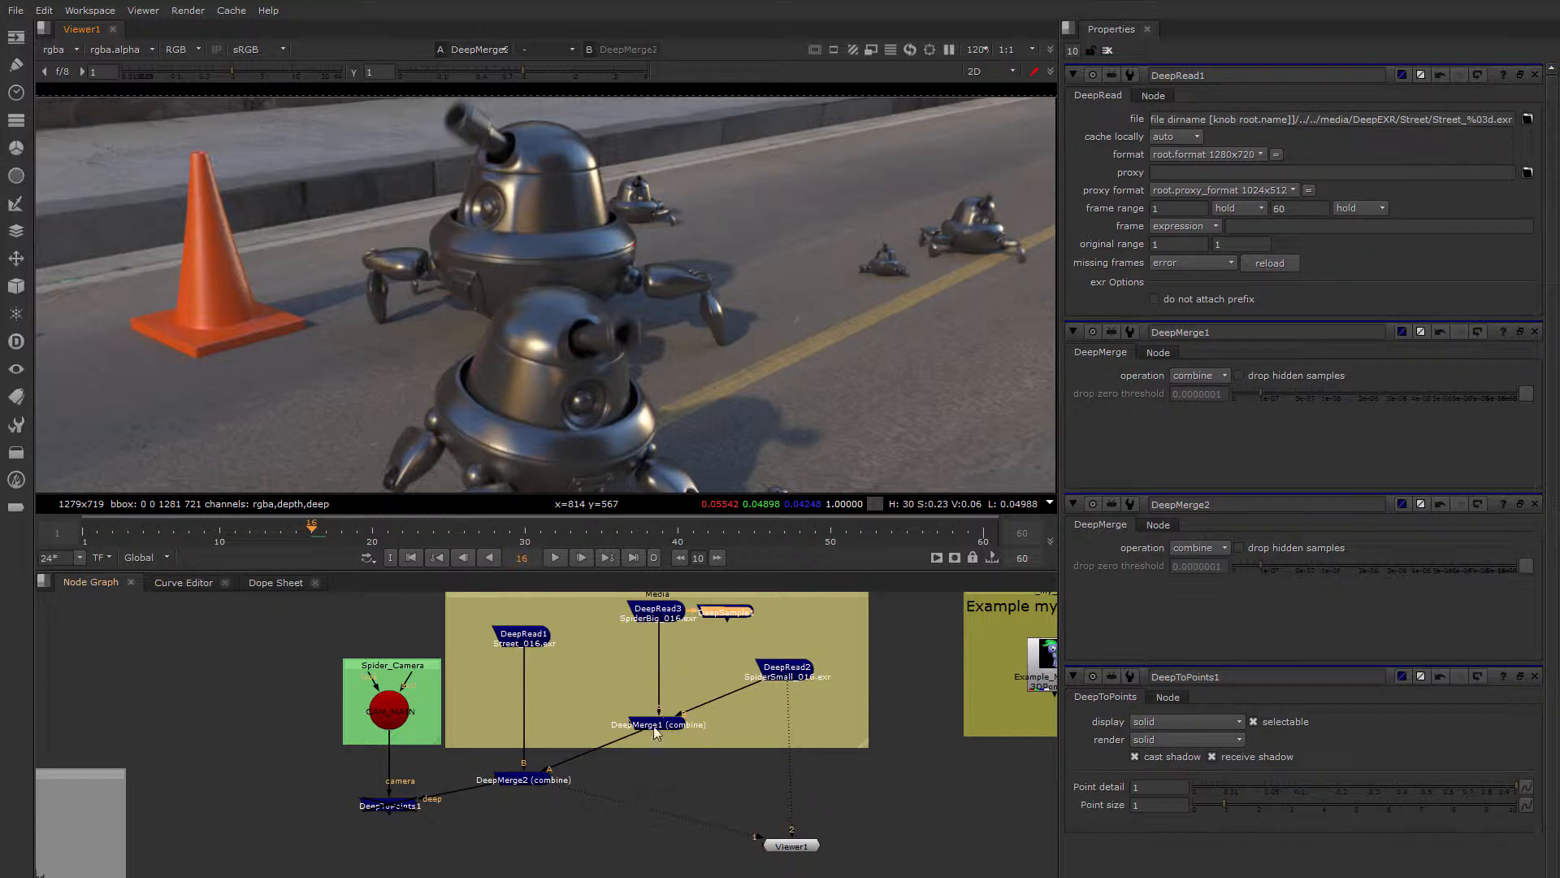
{"action": "left_click_drag", "start_coordinate": [524, 642], "coordinate": [524, 625]}
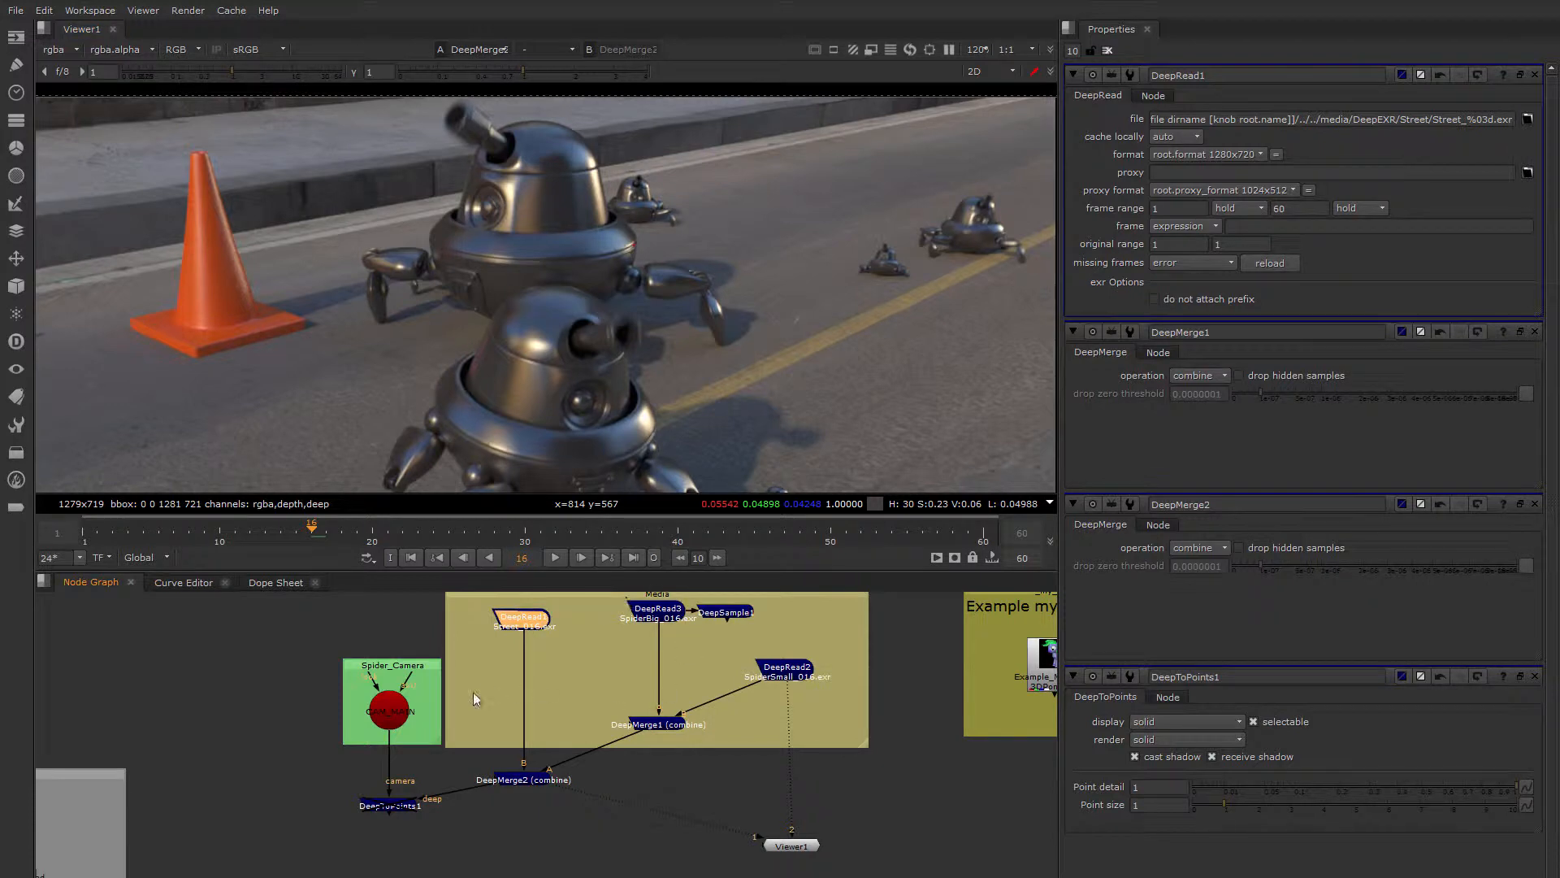
Line up DeepRead2 with the other DeepRead nodes and inspect how the overlapping big and small spiders merge
{"action": "left_click_drag", "start_coordinate": [792, 673], "coordinate": [820, 627]}
{"action": "scroll", "coordinate": [611, 309], "scroll_direction": "up", "scroll_amount": 4}
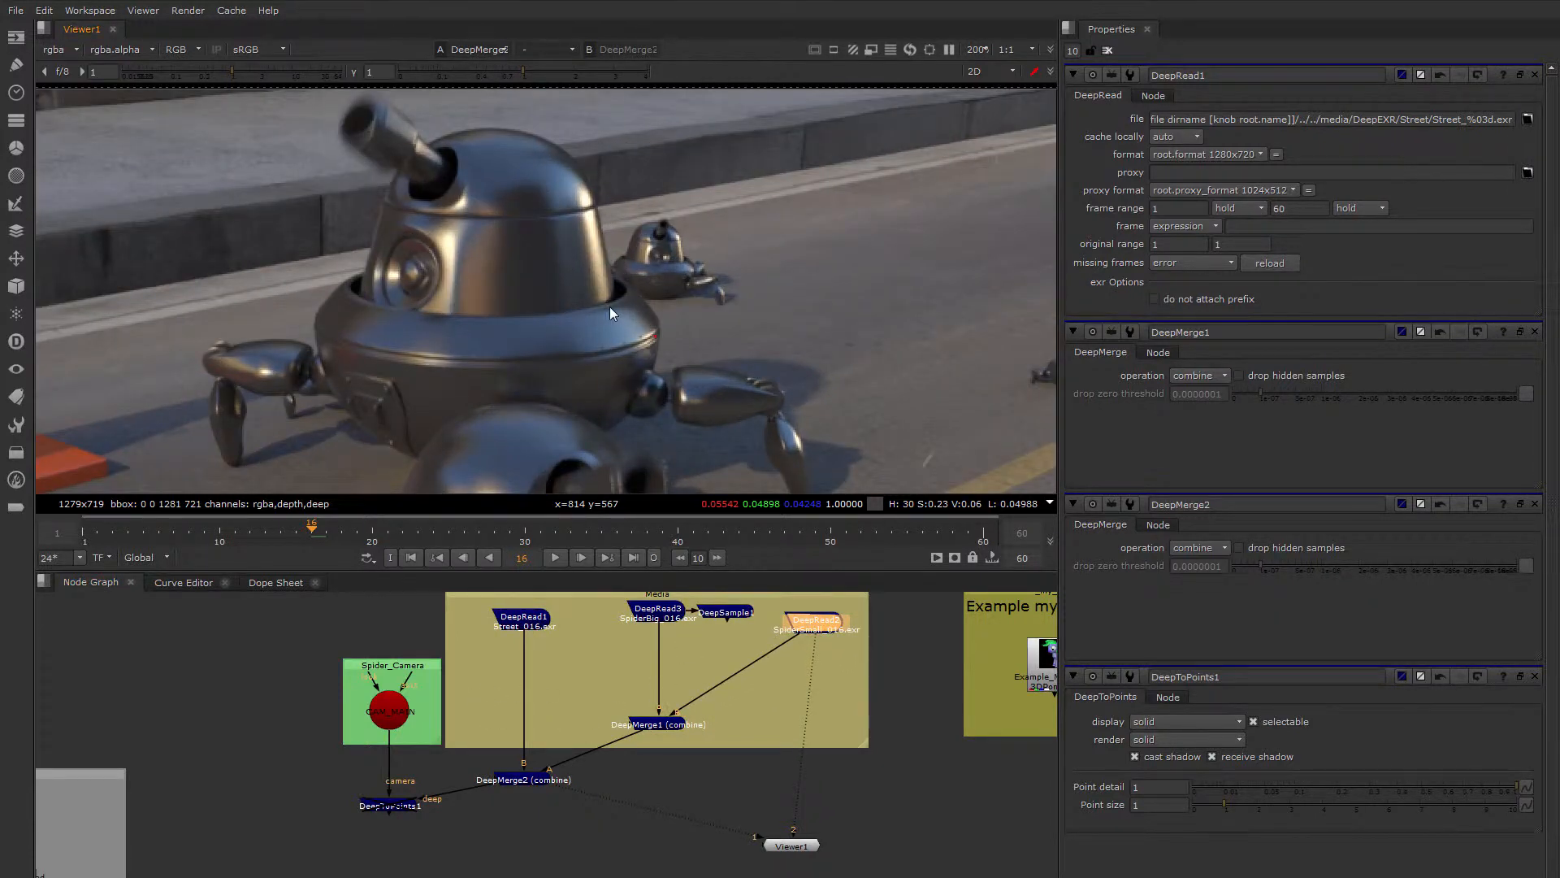
{"action": "scroll", "coordinate": [611, 313], "scroll_direction": "up", "scroll_amount": 2}
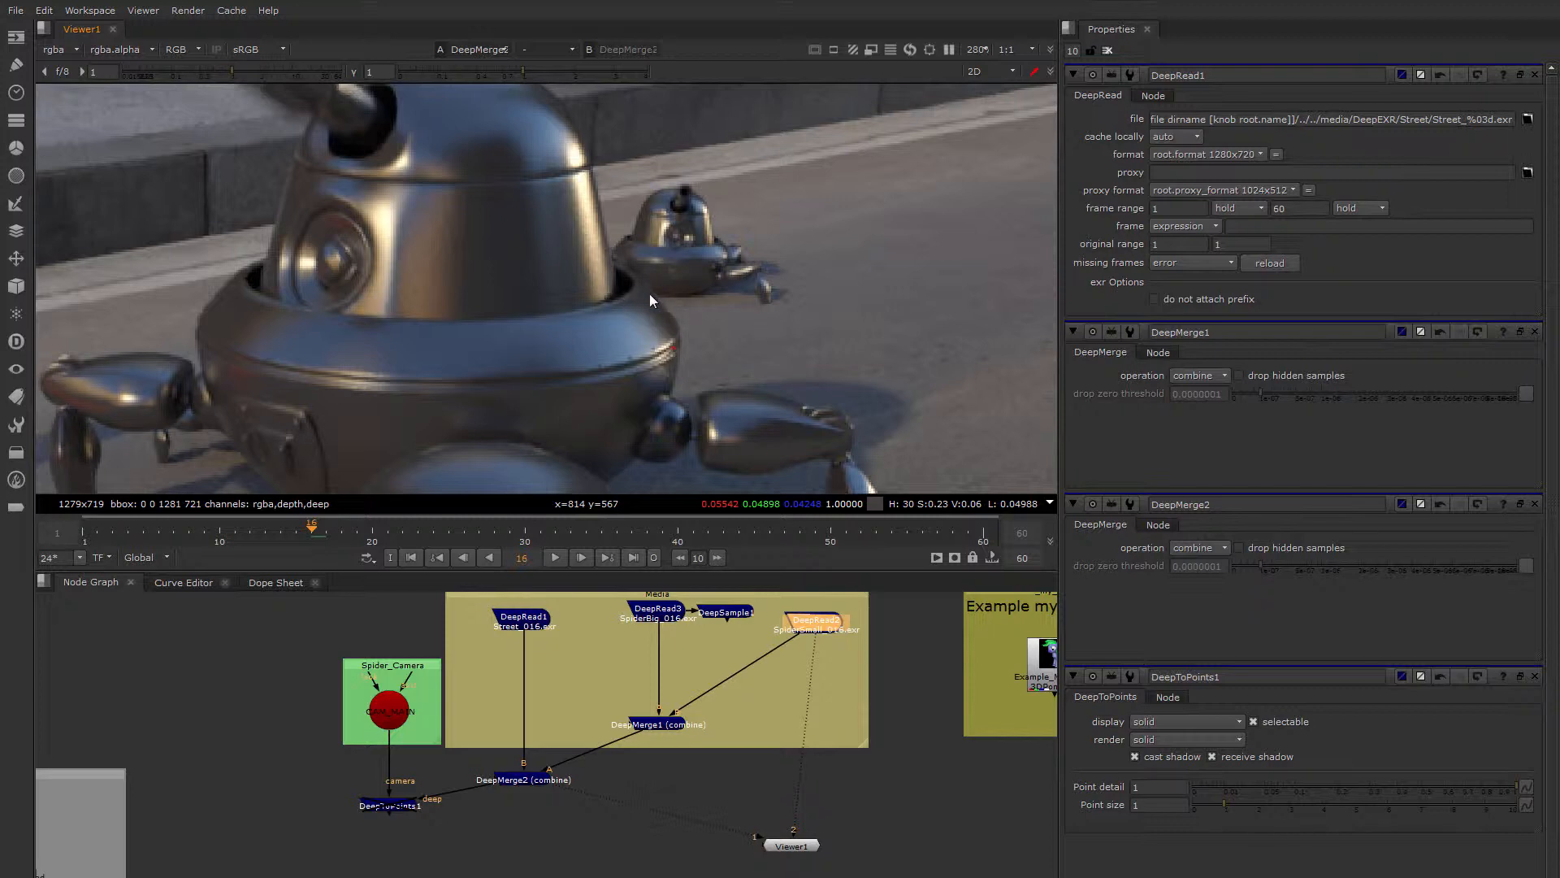
{"action": "scroll", "coordinate": [657, 309], "scroll_direction": "down", "scroll_amount": 3}
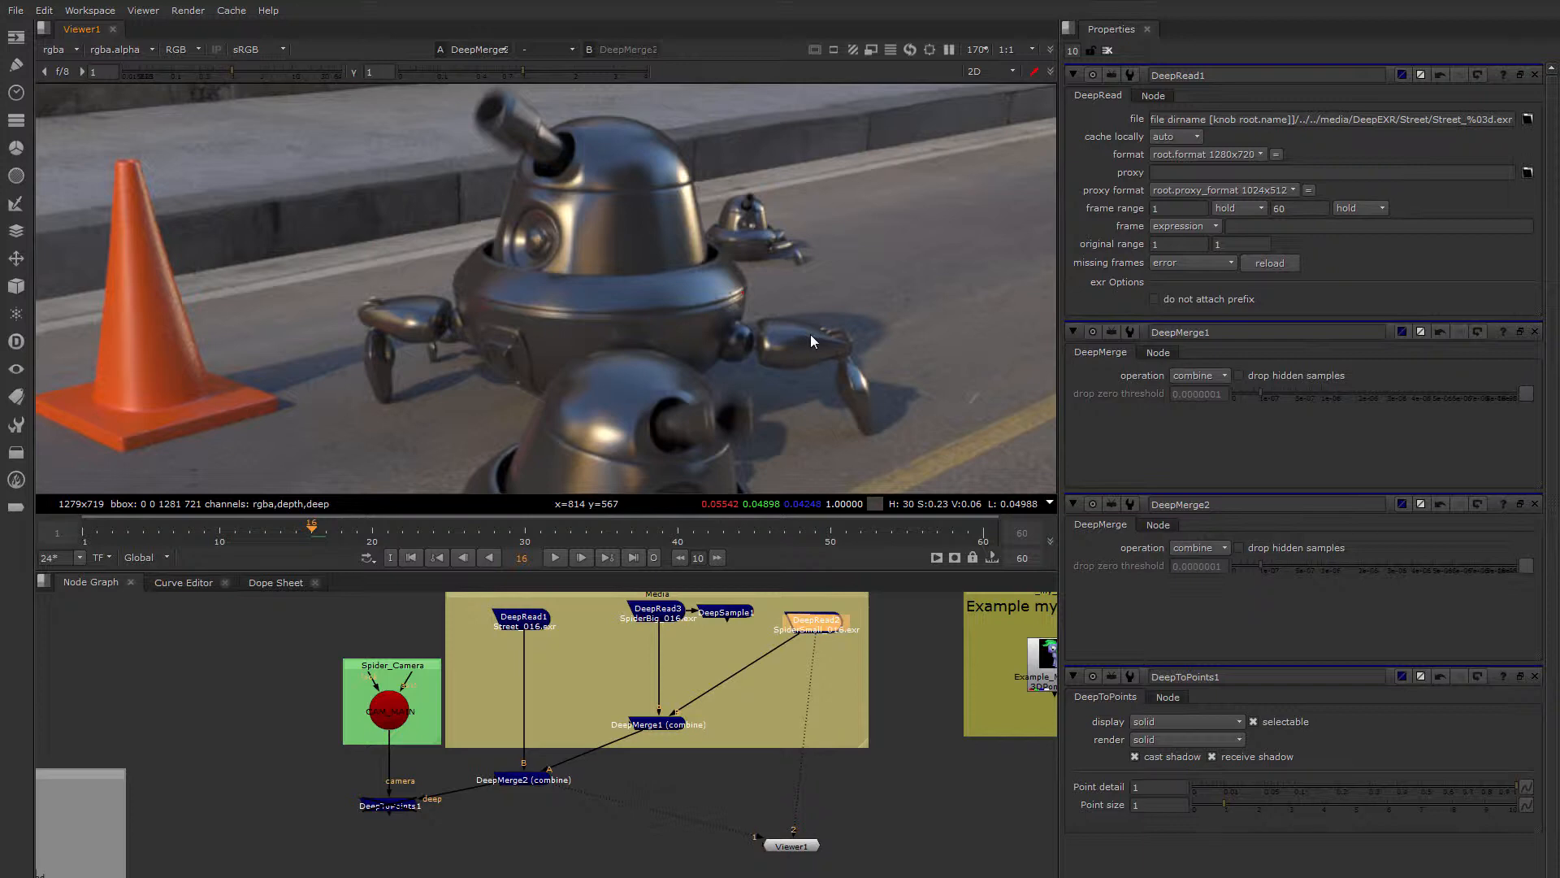
{"action": "middle_click_drag", "start_coordinate": [811, 334], "coordinate": [635, 261]}
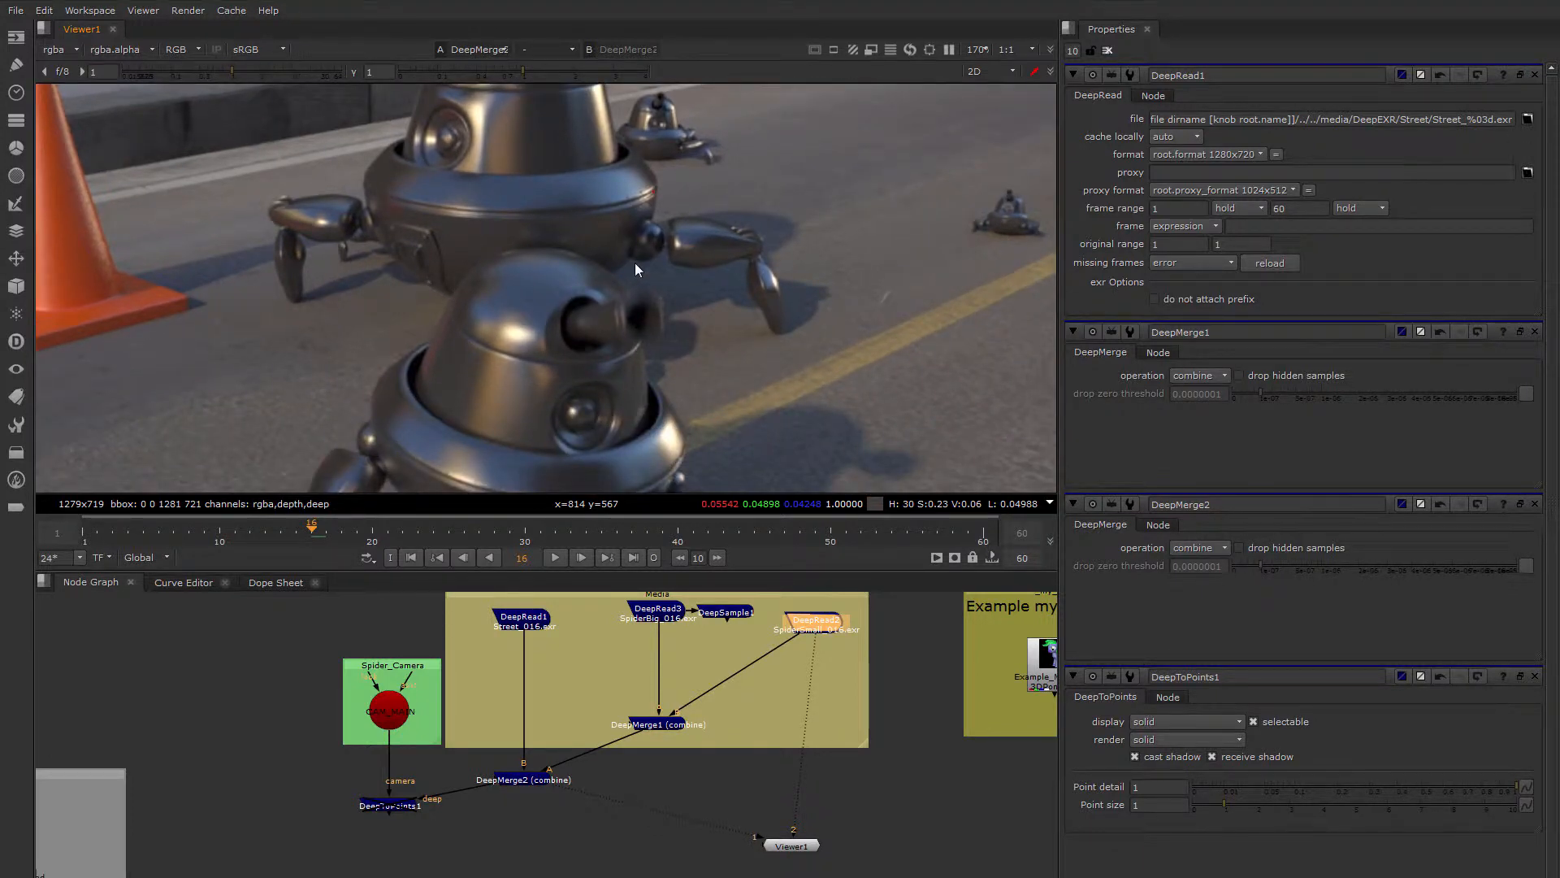
{"action": "scroll", "coordinate": [673, 298], "scroll_direction": "down", "scroll_amount": 3}
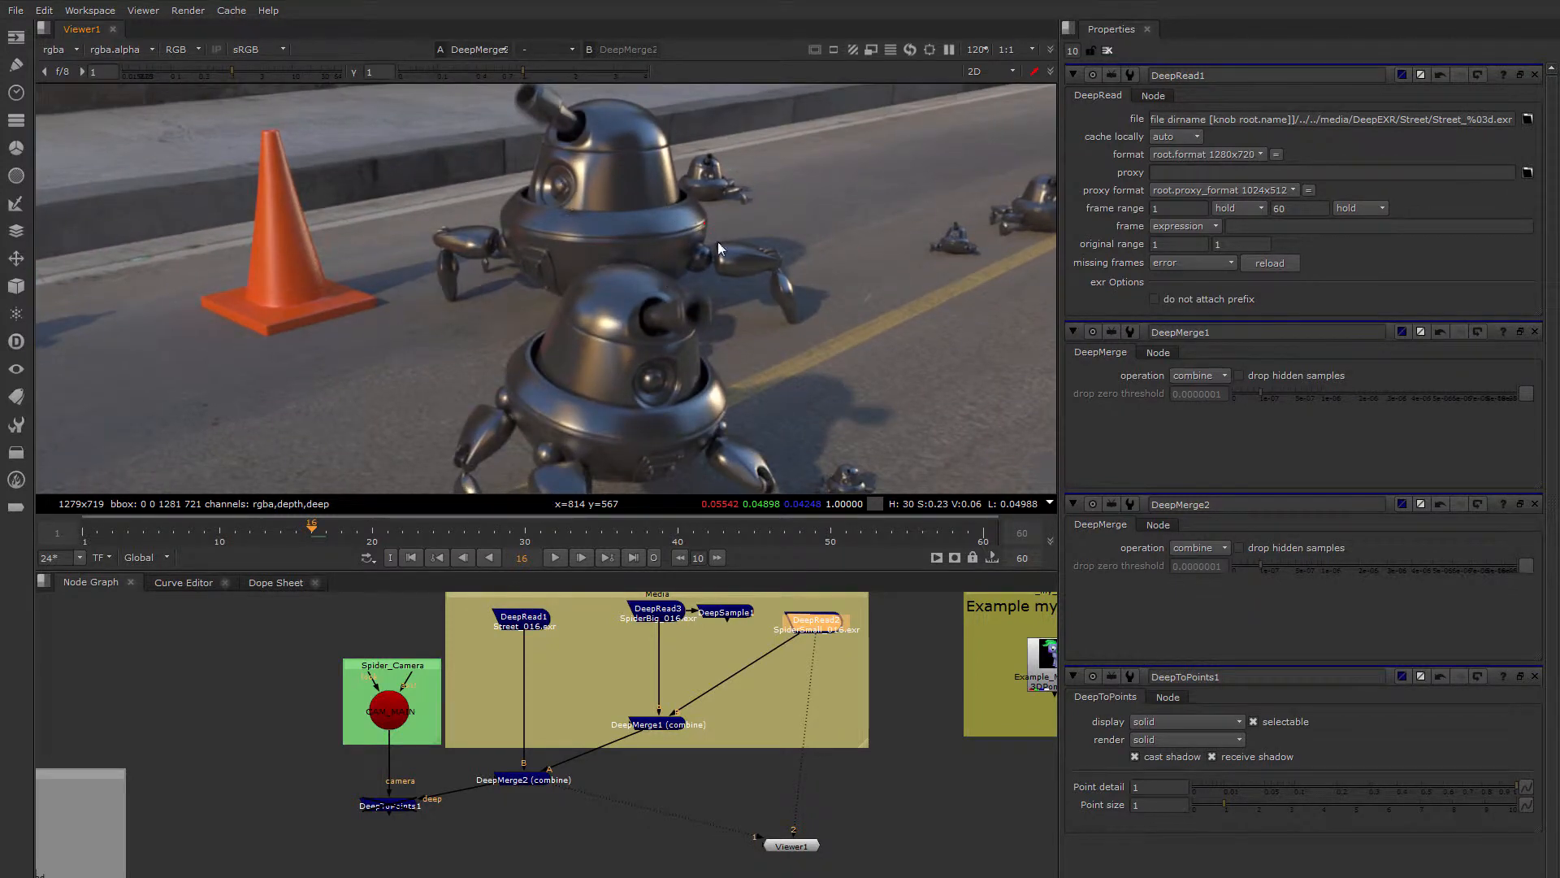
{"action": "scroll", "coordinate": [707, 218], "scroll_direction": "up", "scroll_amount": 4}
{"action": "scroll", "coordinate": [674, 273], "scroll_direction": "down", "scroll_amount": 2}
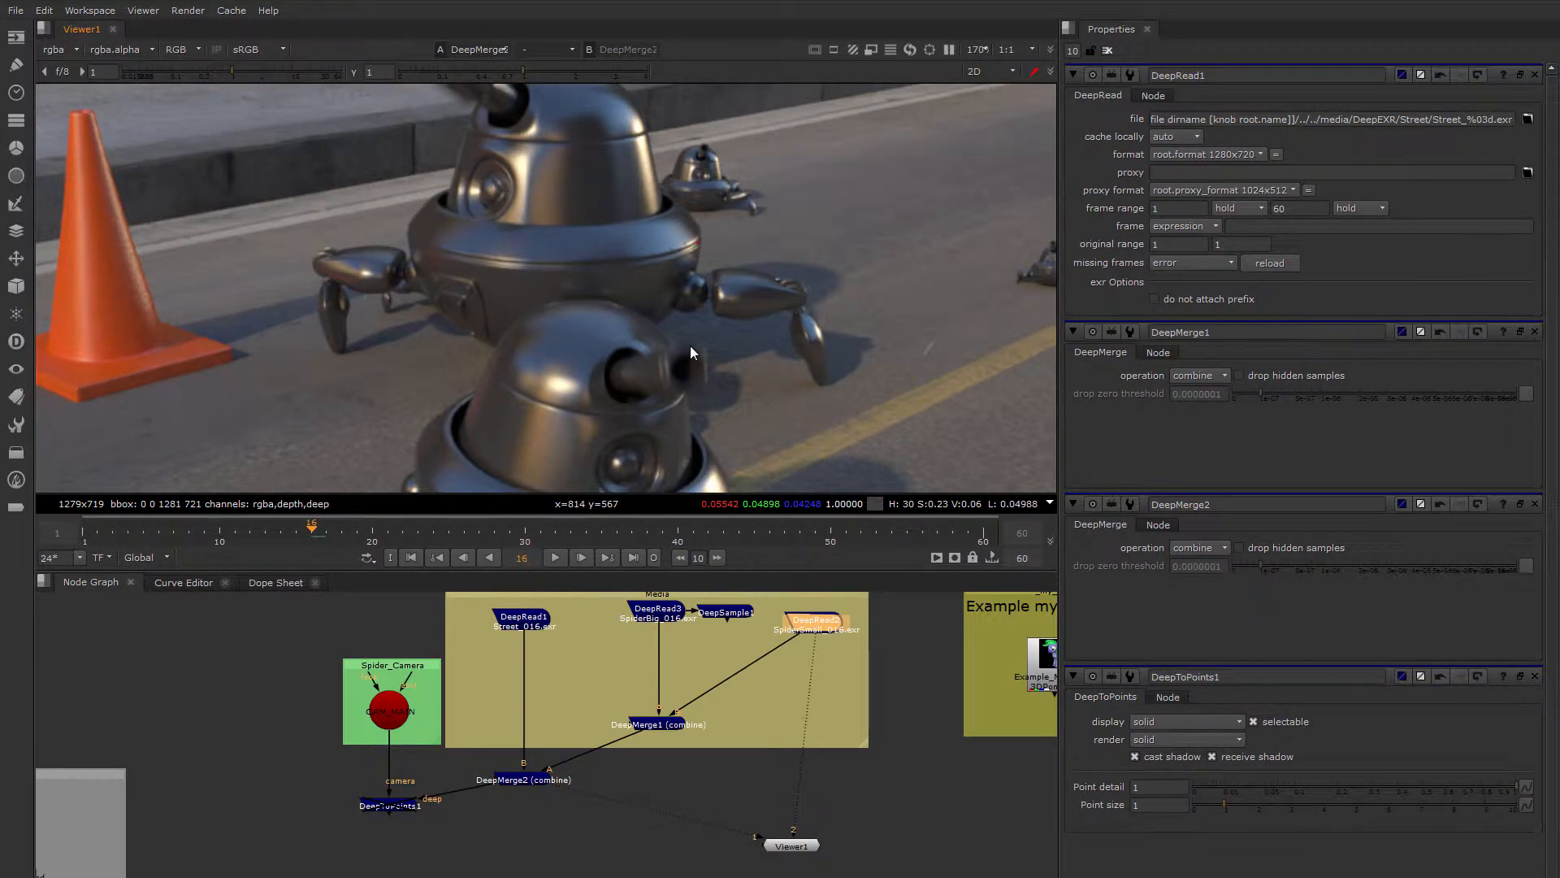
{"action": "scroll", "coordinate": [697, 322], "scroll_direction": "down", "scroll_amount": 3}
{"action": "middle_click_drag", "start_coordinate": [611, 288], "coordinate": [574, 209]}
{"action": "middle_click_drag", "start_coordinate": [540, 646], "coordinate": [481, 653]}
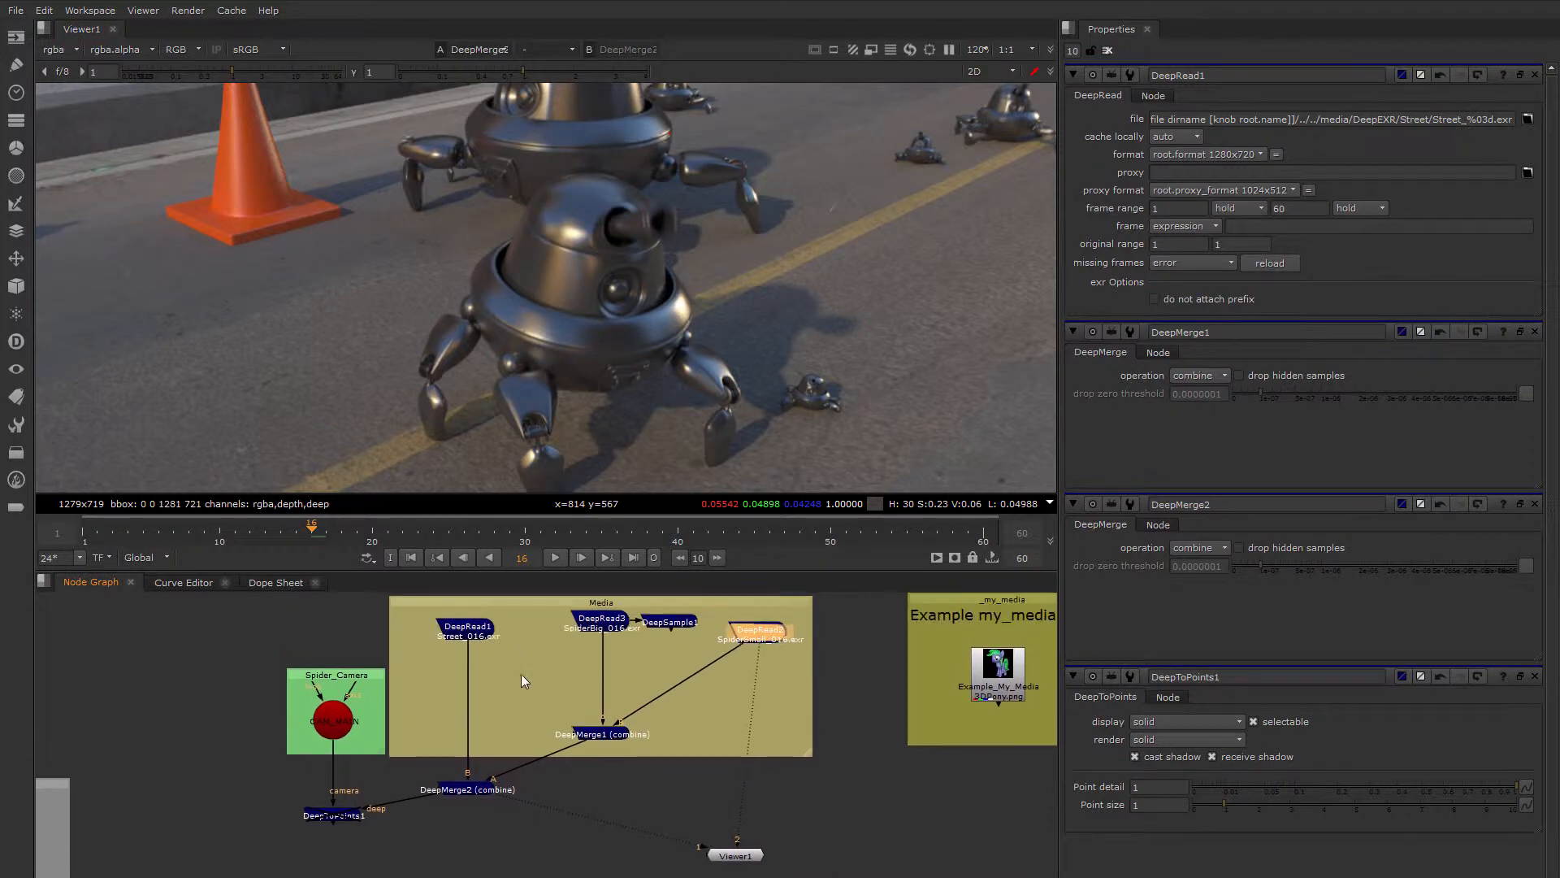
{"action": "middle_click_drag", "start_coordinate": [612, 681], "coordinate": [627, 694]}
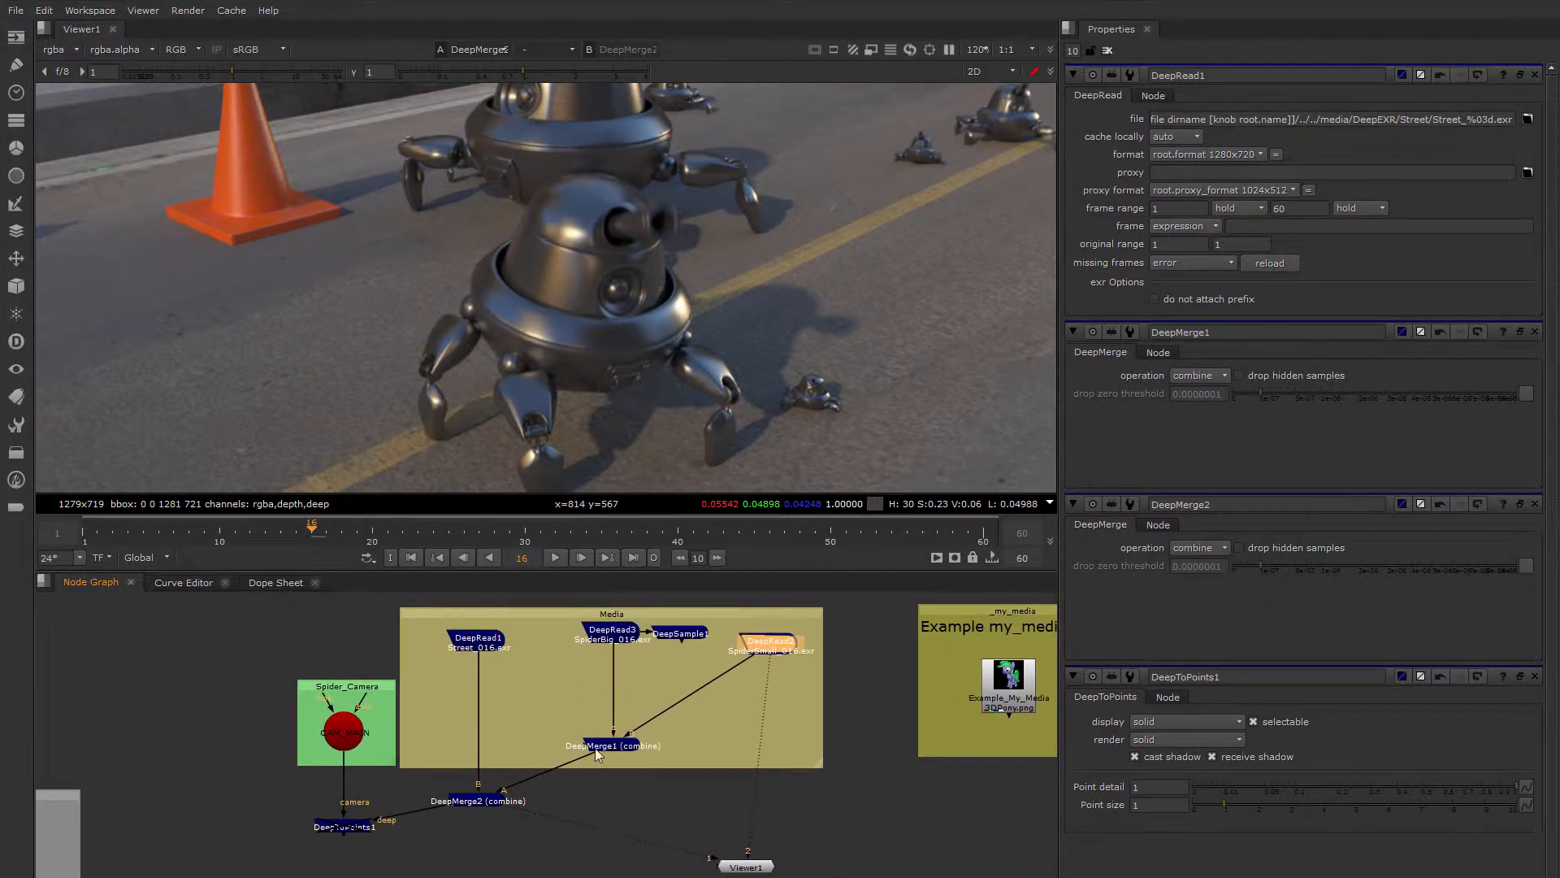
Move DeepToPoints1 up beside DeepMerge2 so the two nodes sit roughly level
{"action": "left_click", "coordinate": [485, 800]}
{"action": "middle_click_drag", "start_coordinate": [542, 661], "coordinate": [600, 639]}
{"action": "left_click_drag", "start_coordinate": [431, 759], "coordinate": [431, 734]}
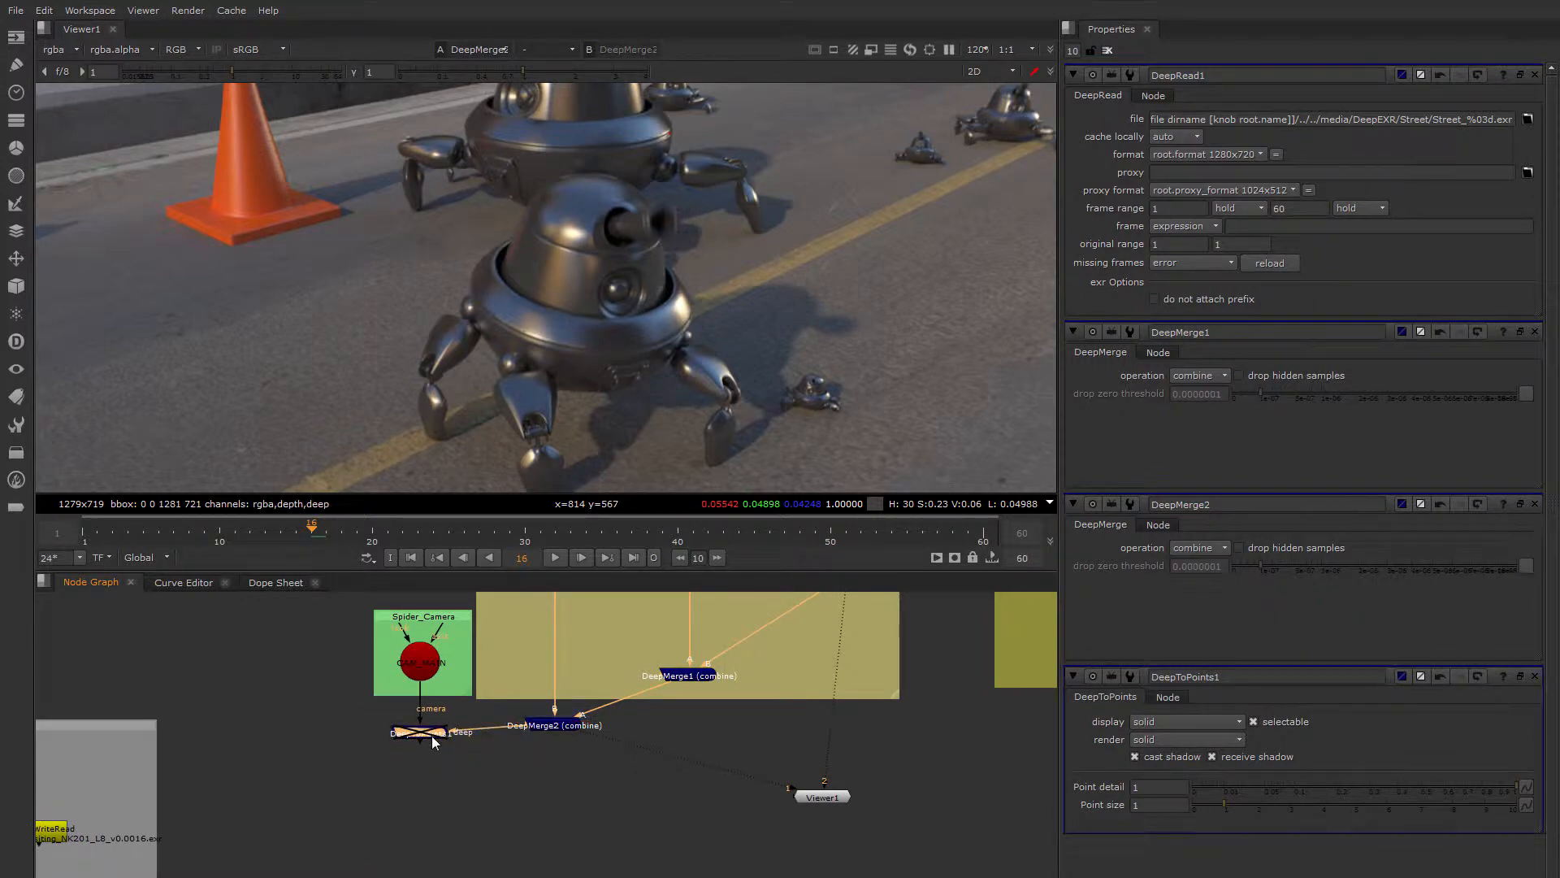
Add a ZDefocus node below DeepMerge2
{"action": "middle_click_drag", "start_coordinate": [720, 229], "coordinate": [618, 276]}
{"action": "scroll", "coordinate": [618, 286], "scroll_direction": "down", "scroll_amount": 2}
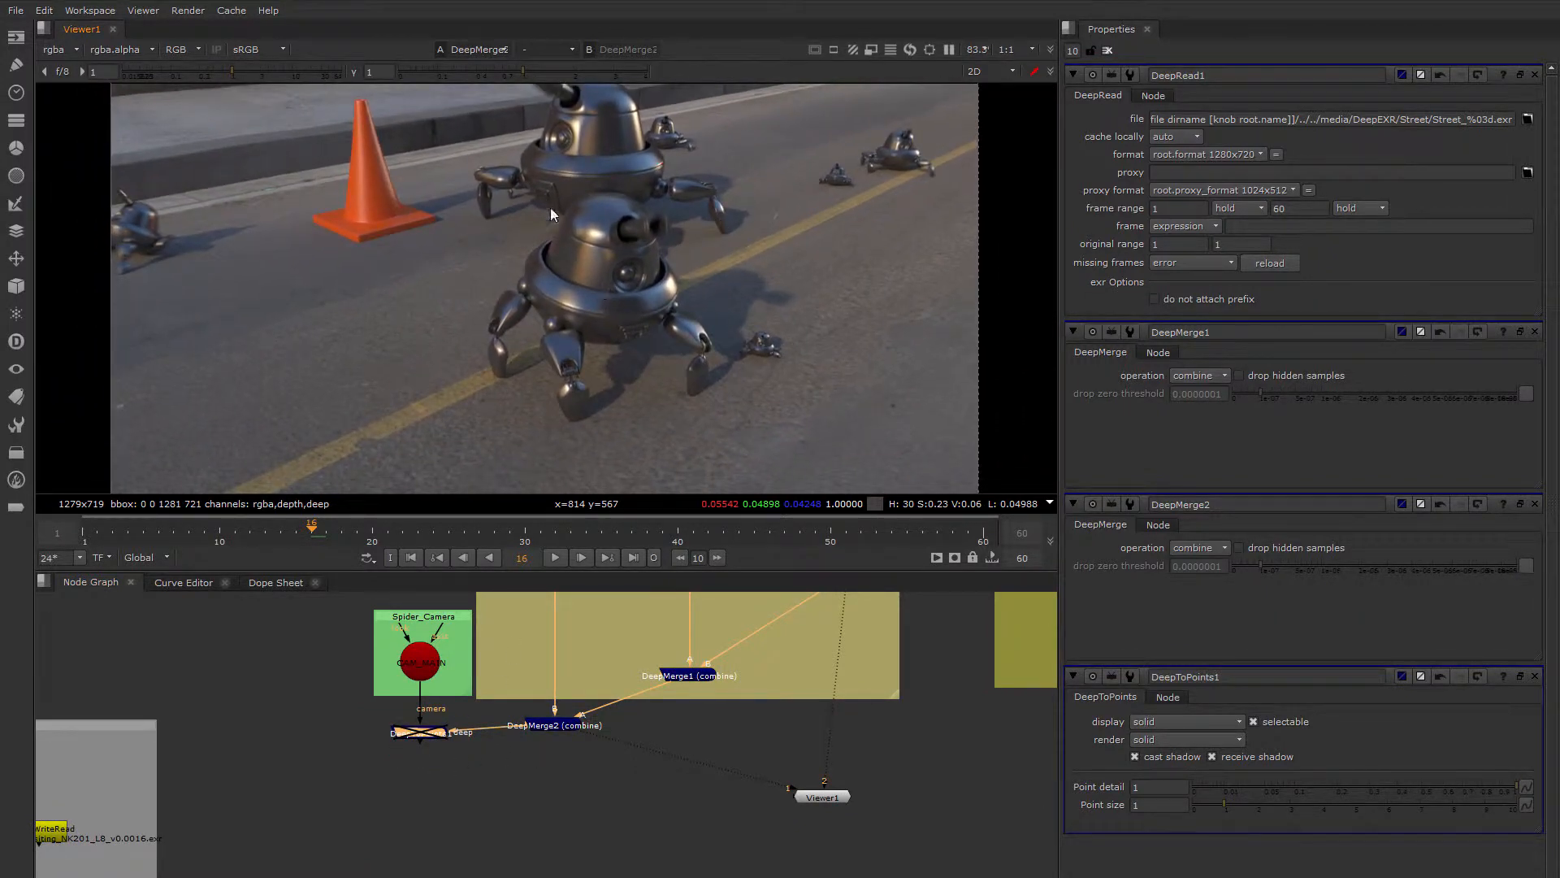
{"action": "middle_click_drag", "start_coordinate": [550, 208], "coordinate": [523, 252]}
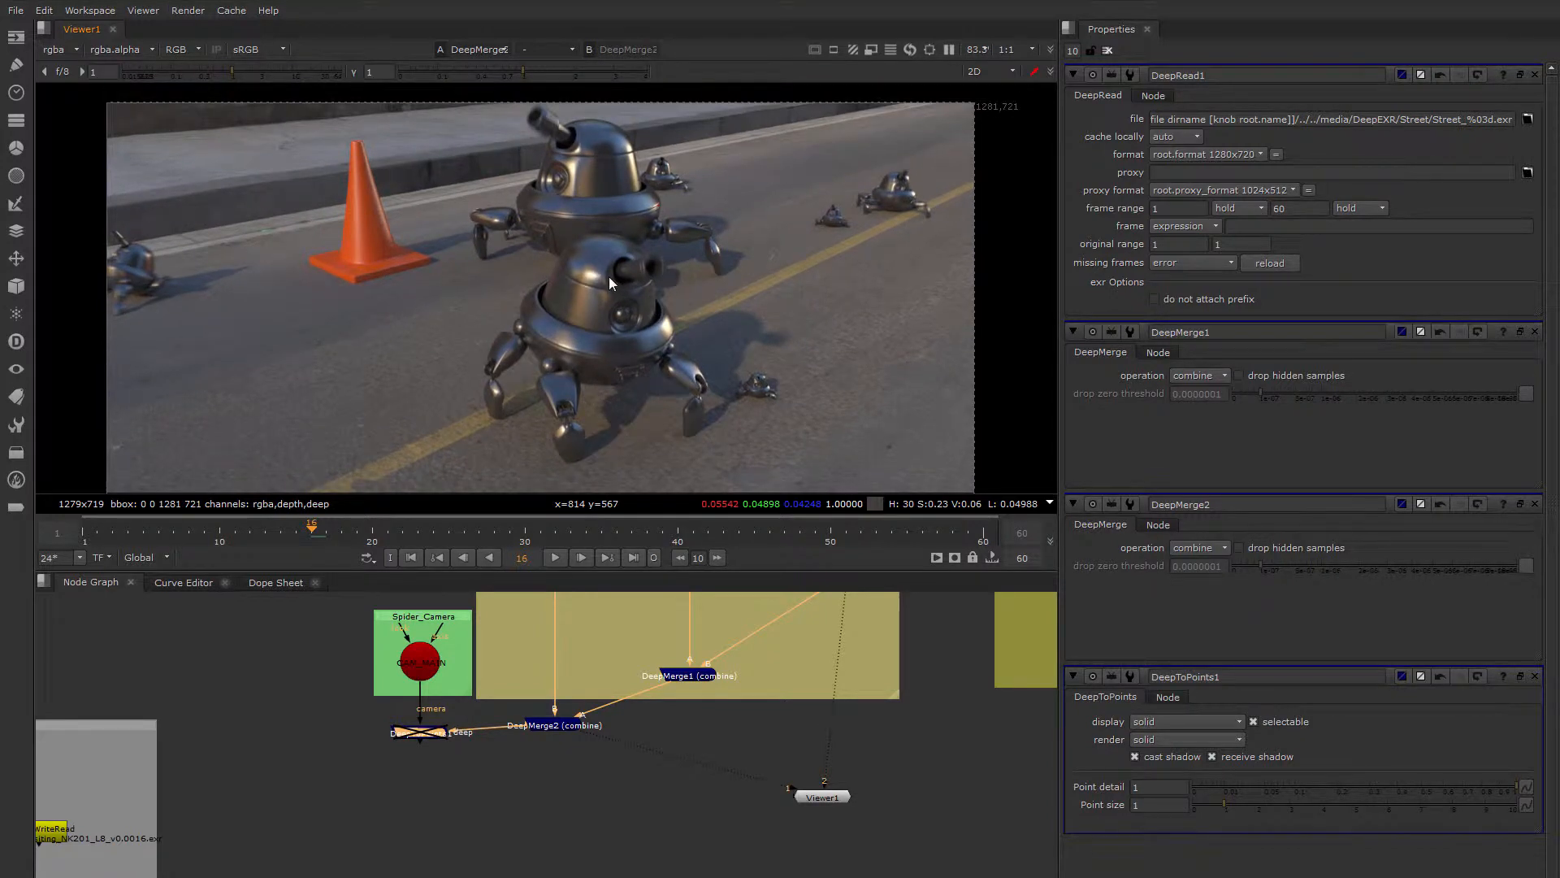
{"action": "scroll", "coordinate": [563, 765], "scroll_direction": "up", "scroll_amount": 2}
{"action": "key", "text": "Tab"}
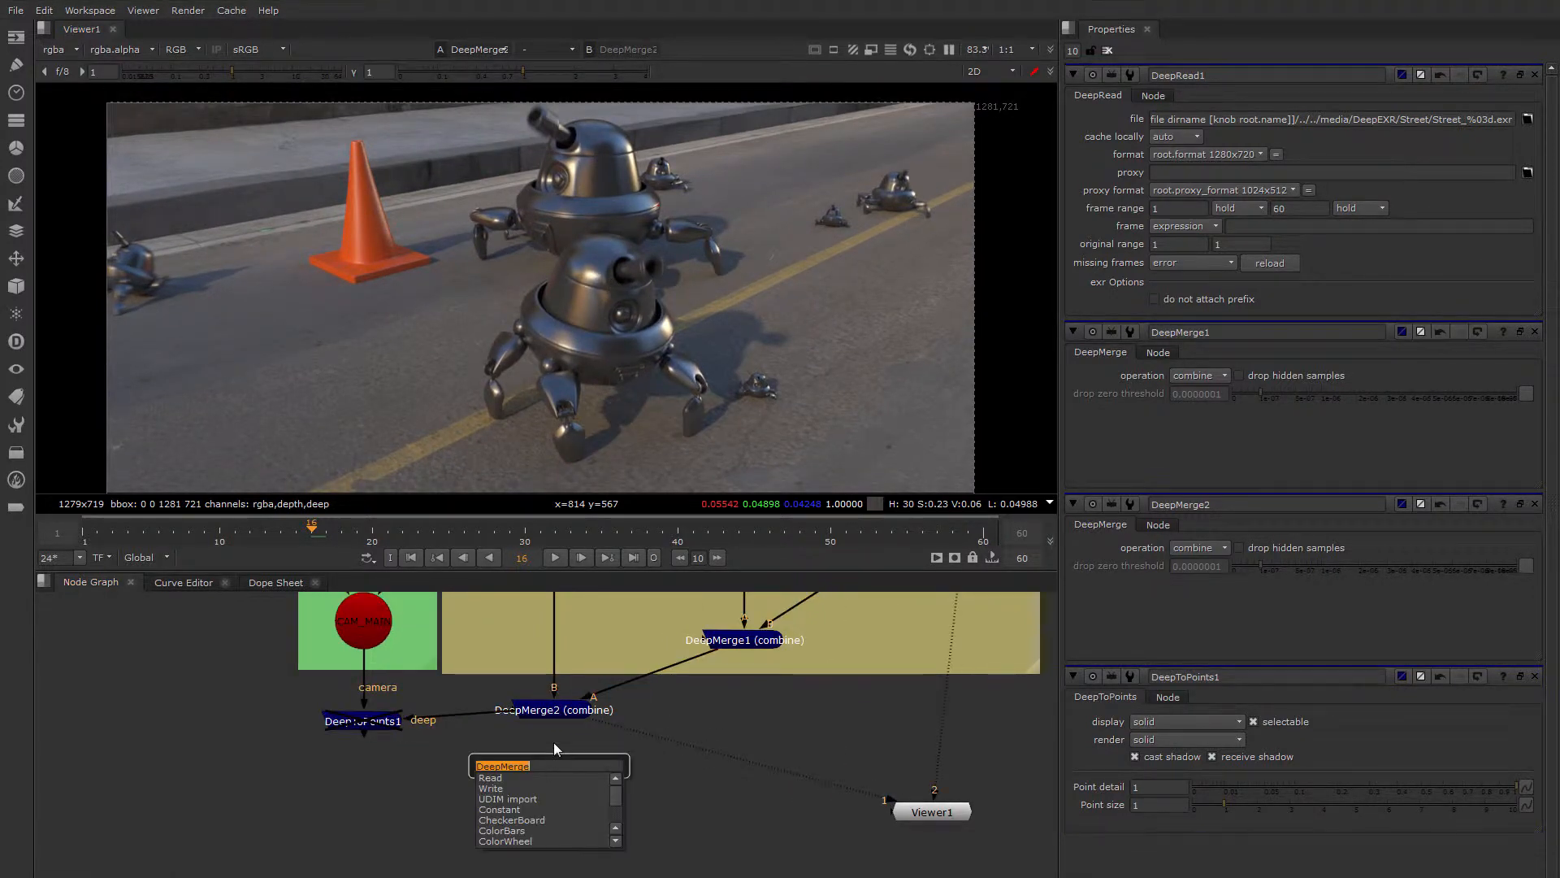
{"action": "type", "text": "de"}
{"action": "key", "text": "BackSpace"}
{"action": "key", "text": "BackSpace"}
{"action": "type", "text": "z"}
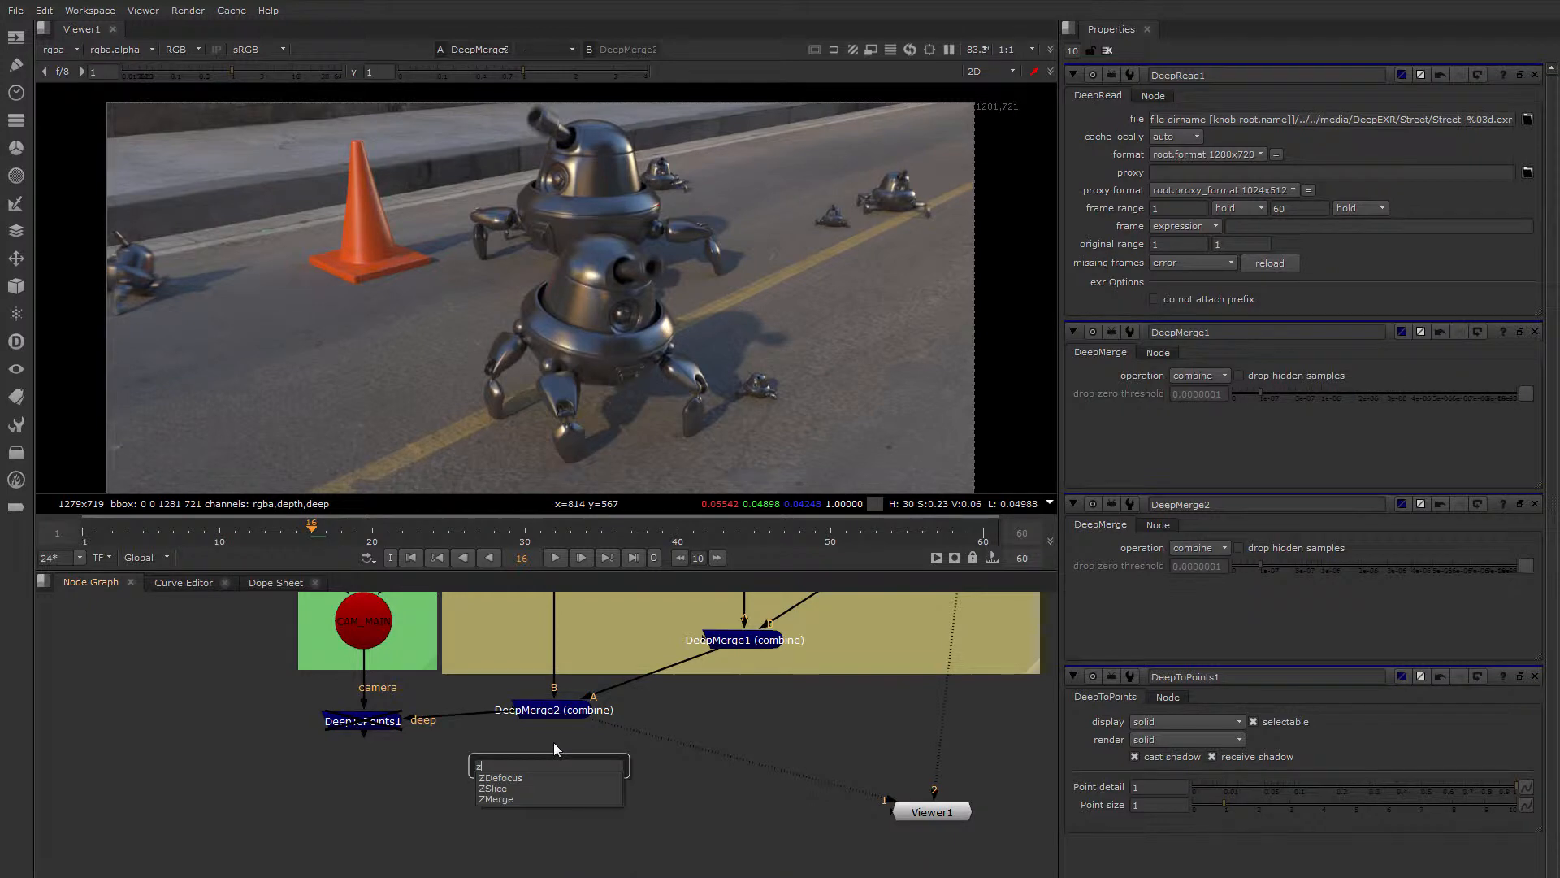
{"action": "key", "text": "Down"}
{"action": "key", "text": "Return"}
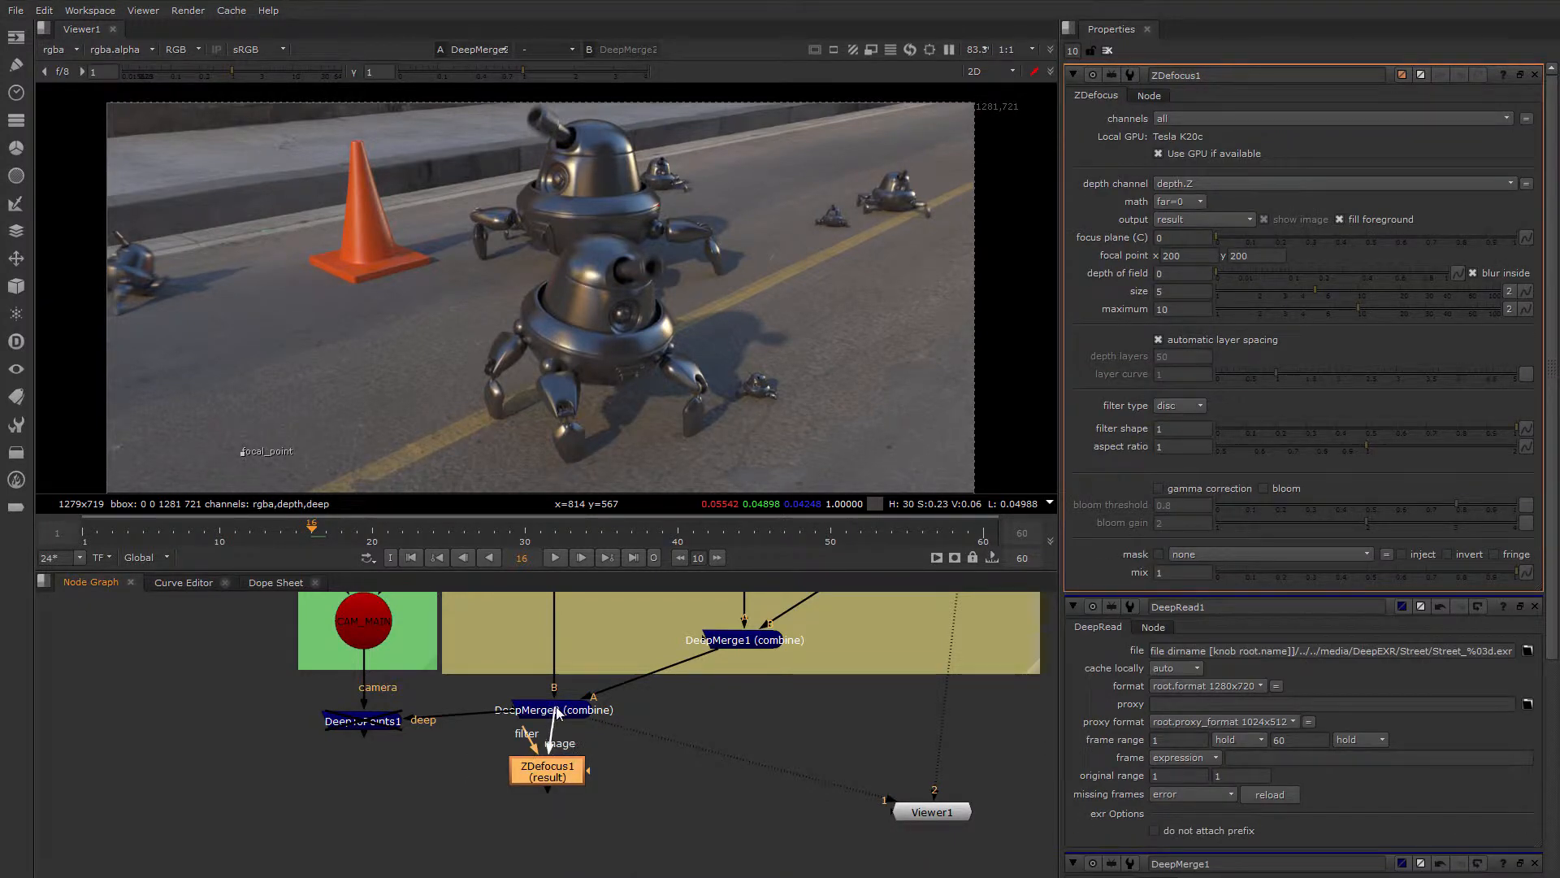
{"action": "scroll", "coordinate": [559, 715], "scroll_direction": "up", "scroll_amount": 1}
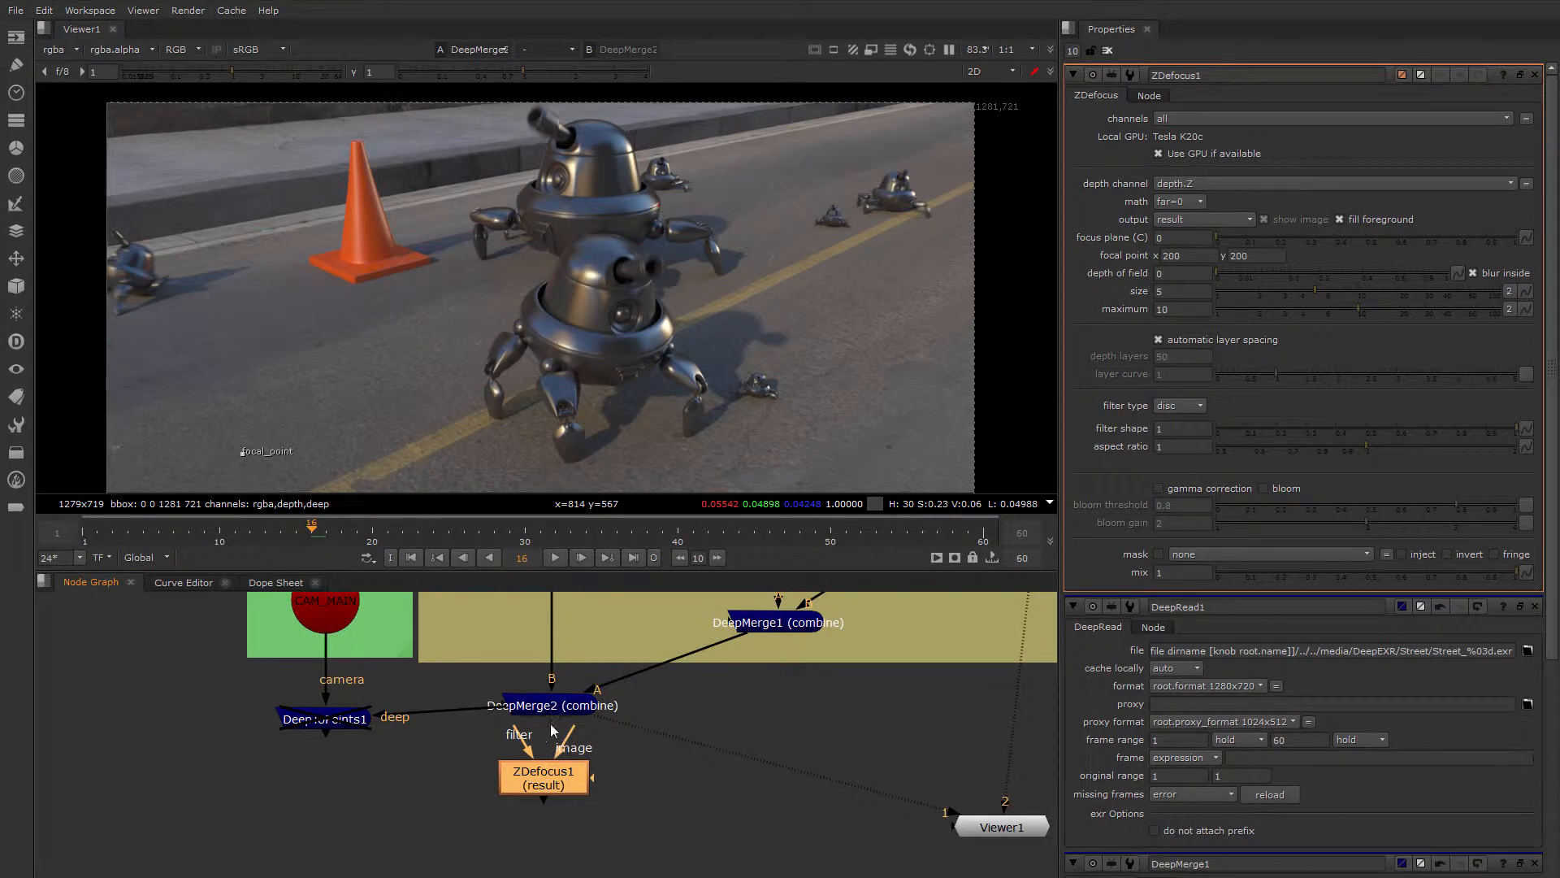
Set ZDefocus1 aside and add a DeepToImage node directly under DeepMerge2
{"action": "left_click_drag", "start_coordinate": [544, 782], "coordinate": [865, 716]}
{"action": "left_click", "coordinate": [572, 786]}
{"action": "key", "text": "Tab"}
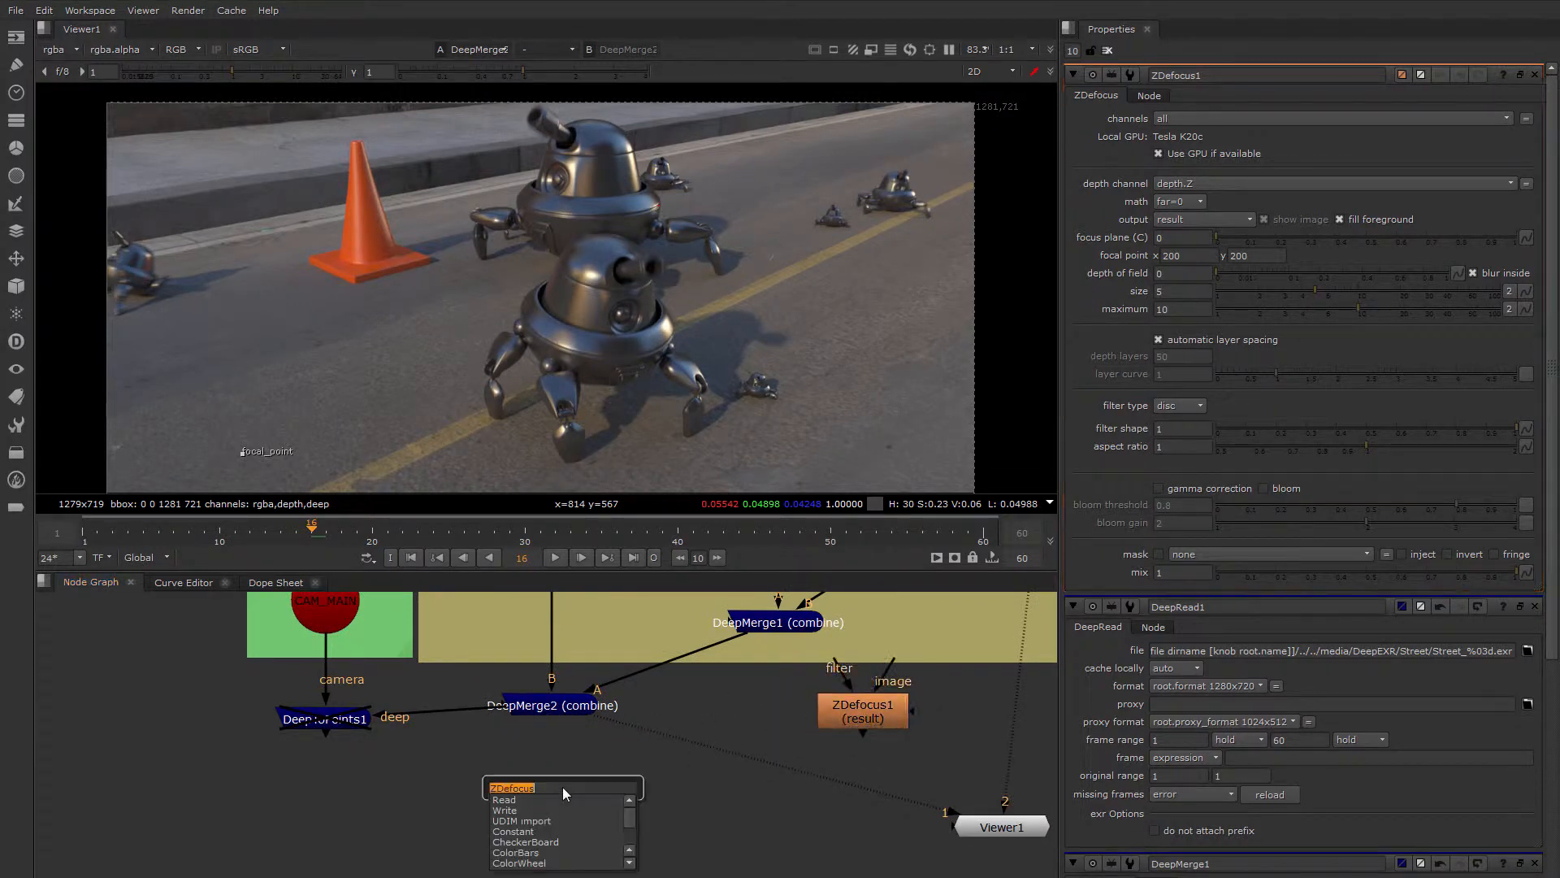
{"action": "type", "text": "dee"}
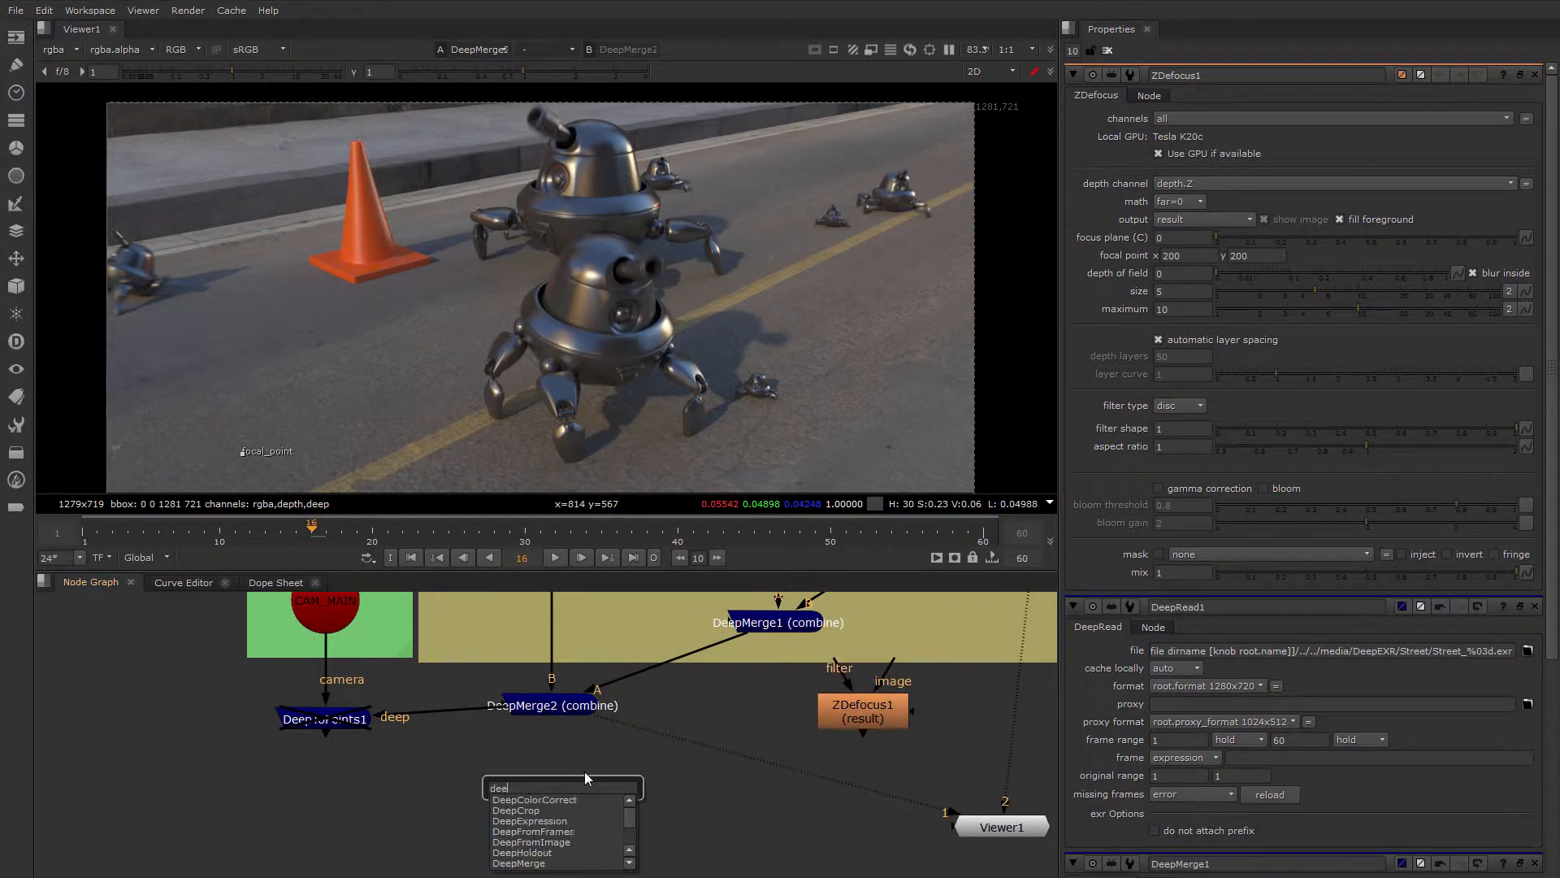
{"action": "type", "text": "pt"}
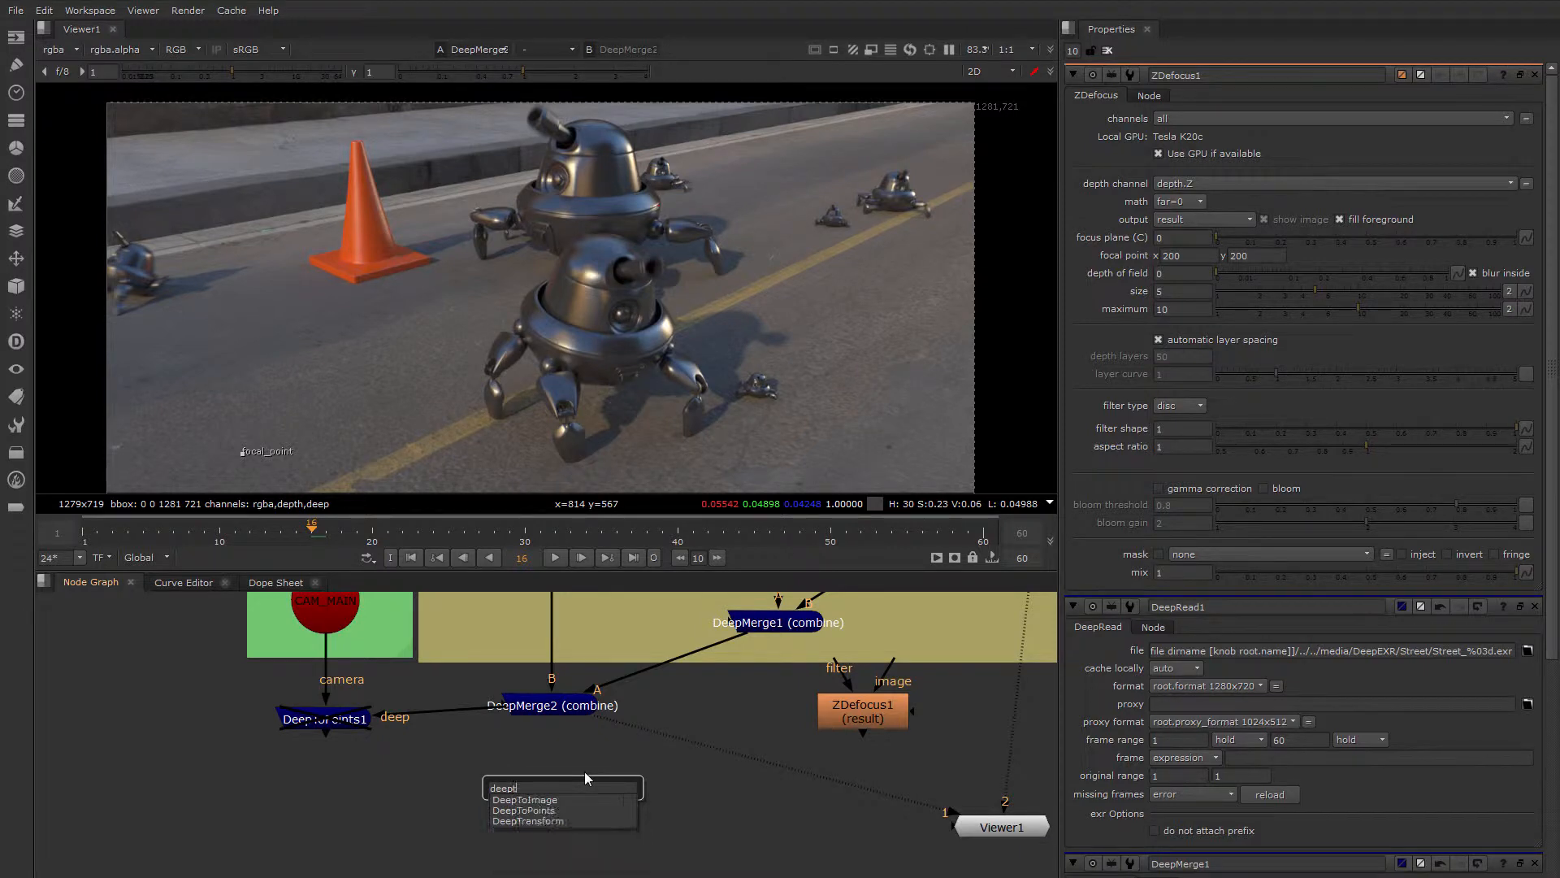
{"action": "key", "text": "Return"}
{"action": "left_click_drag", "start_coordinate": [559, 777], "coordinate": [559, 745]}
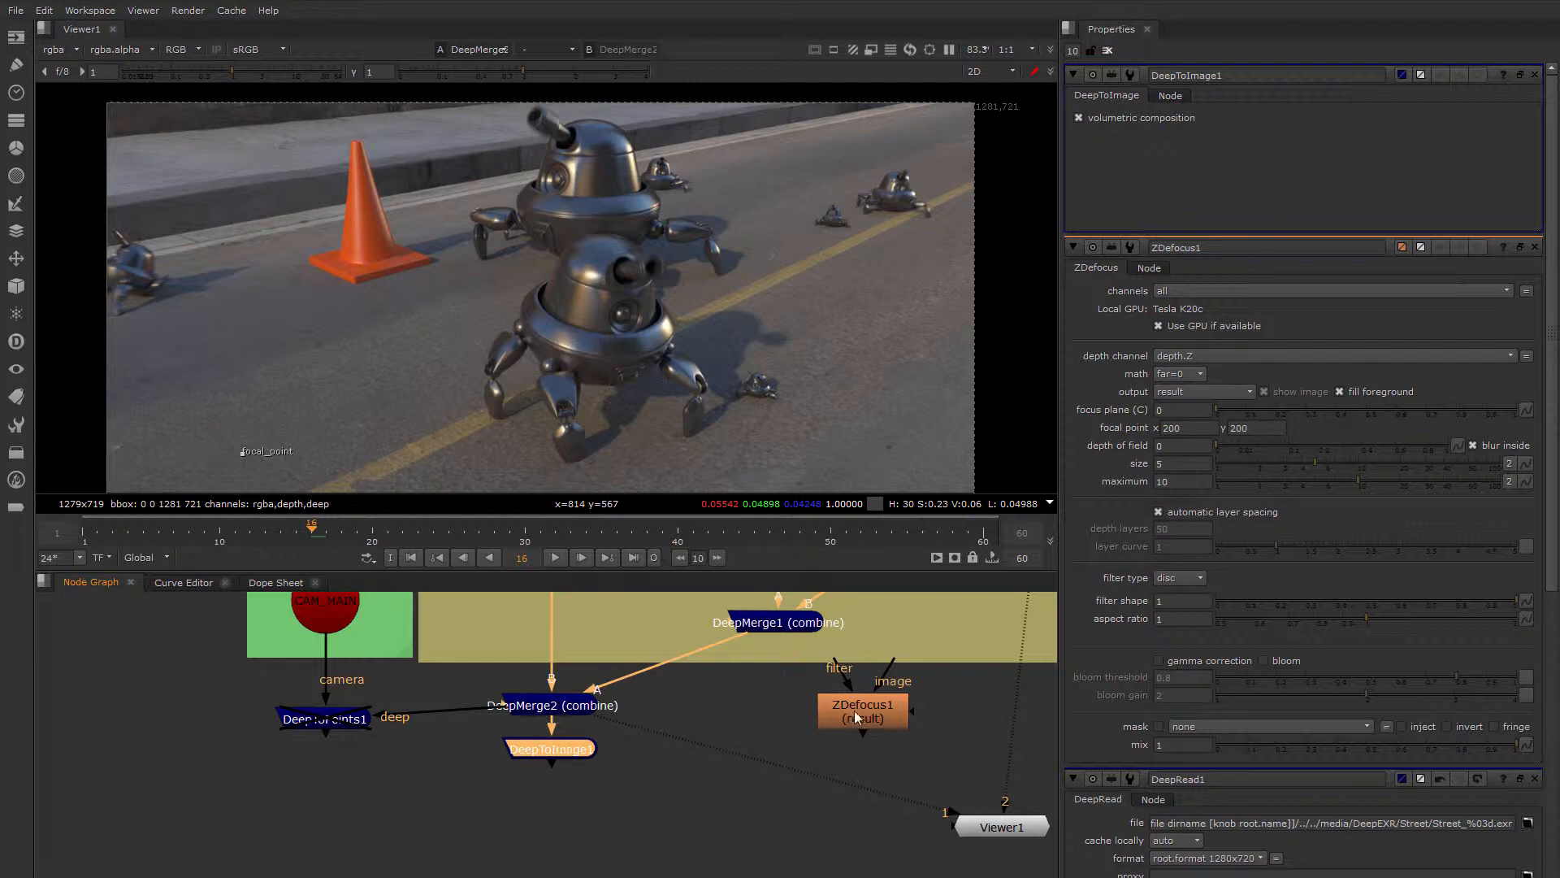
Connect the ZDefocus1 image input to DeepToImage1 and align the node directly beneath it
{"action": "left_click_drag", "start_coordinate": [854, 713], "coordinate": [558, 808]}
{"action": "middle_click_drag", "start_coordinate": [558, 808], "coordinate": [628, 706]}
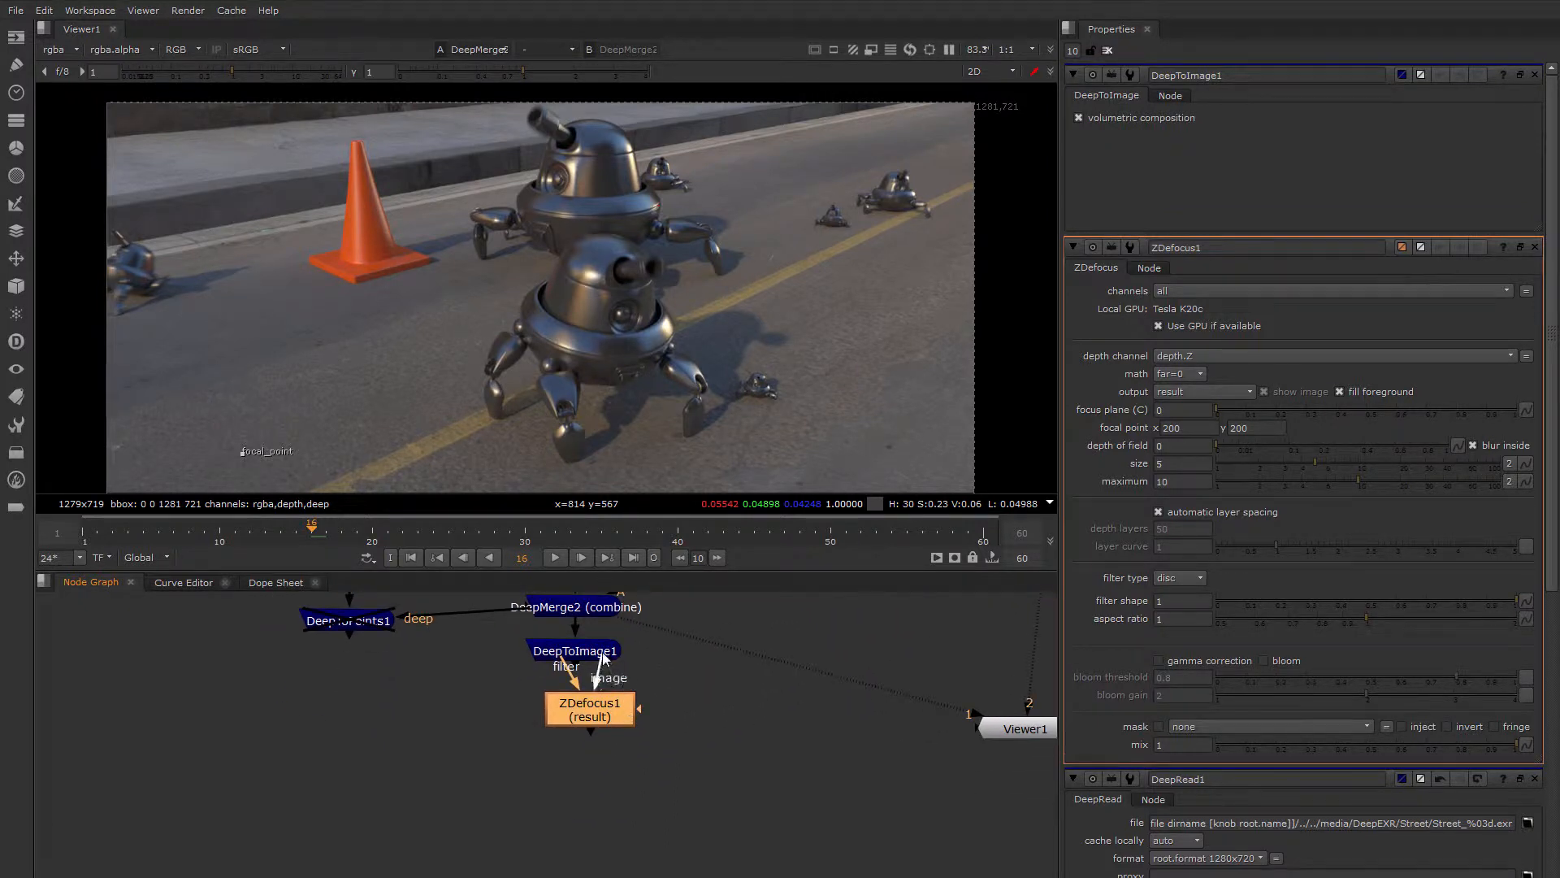
{"action": "mouse_move", "coordinate": [593, 718]}
{"action": "left_mouse_down"}
{"action": "mouse_move", "coordinate": [563, 727]}
{"action": "mouse_move", "coordinate": [579, 737]}
{"action": "left_mouse_up"}
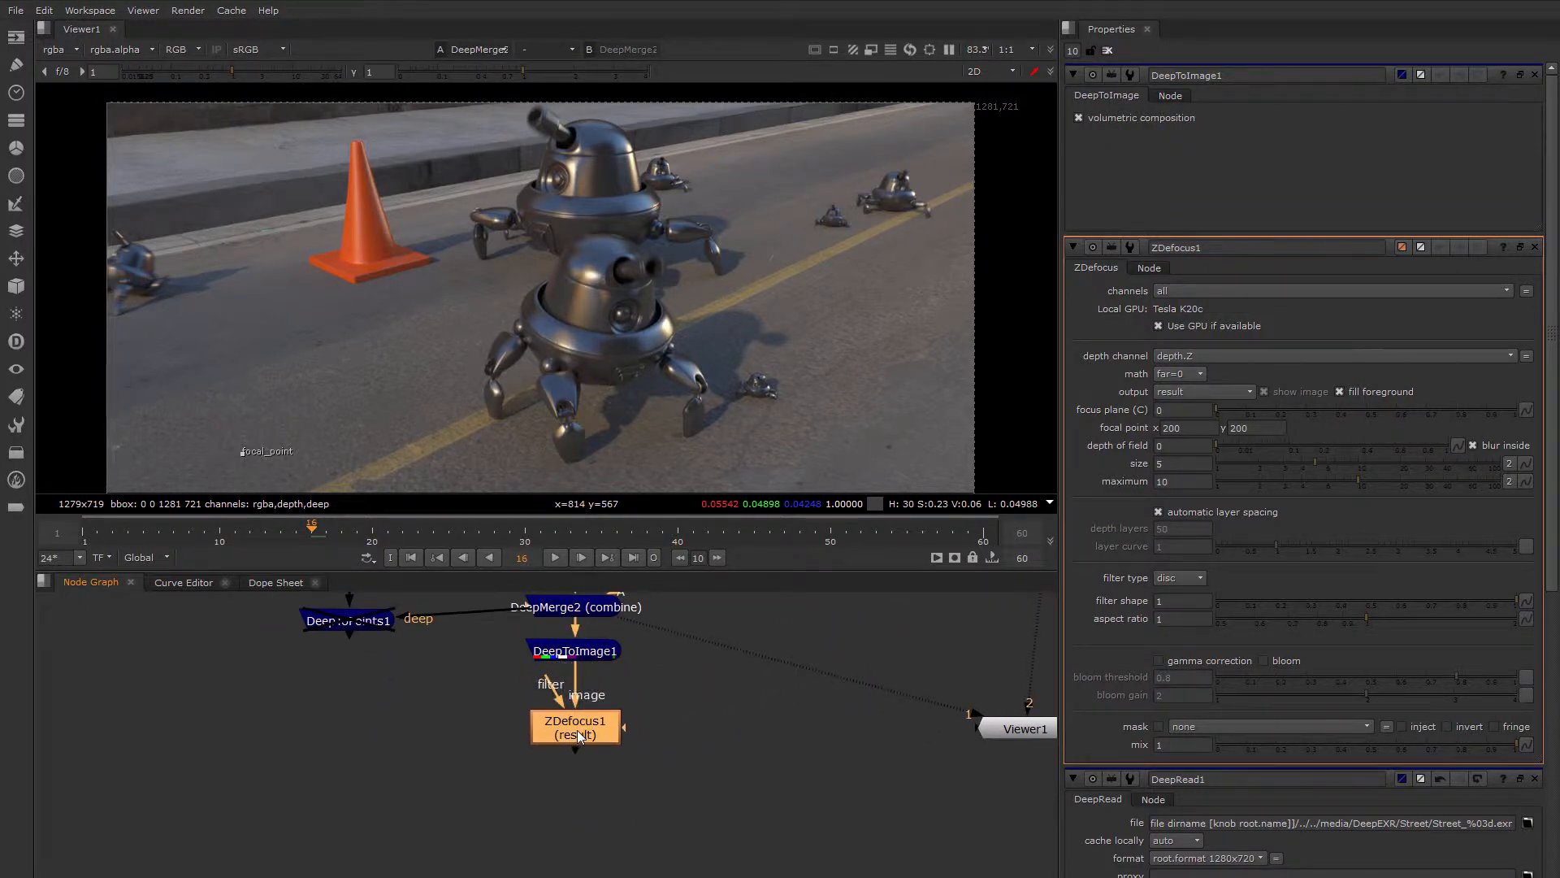
Set the ZDefocus1 depth channel to deep.front and its math to depth
{"action": "double_click", "coordinate": [577, 730]}
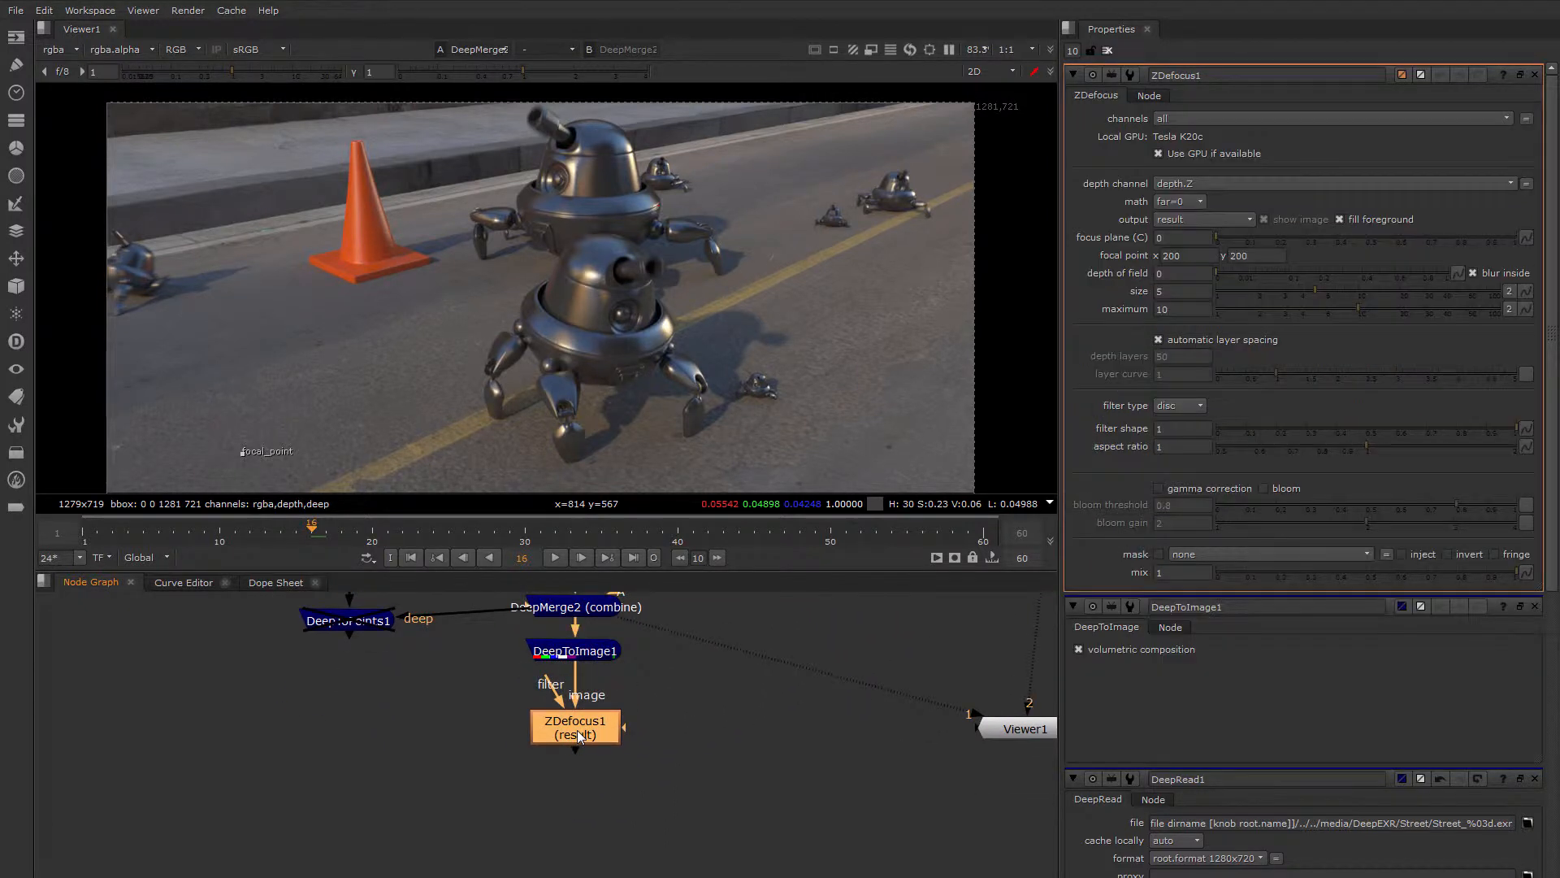
{"action": "left_click", "coordinate": [1191, 185]}
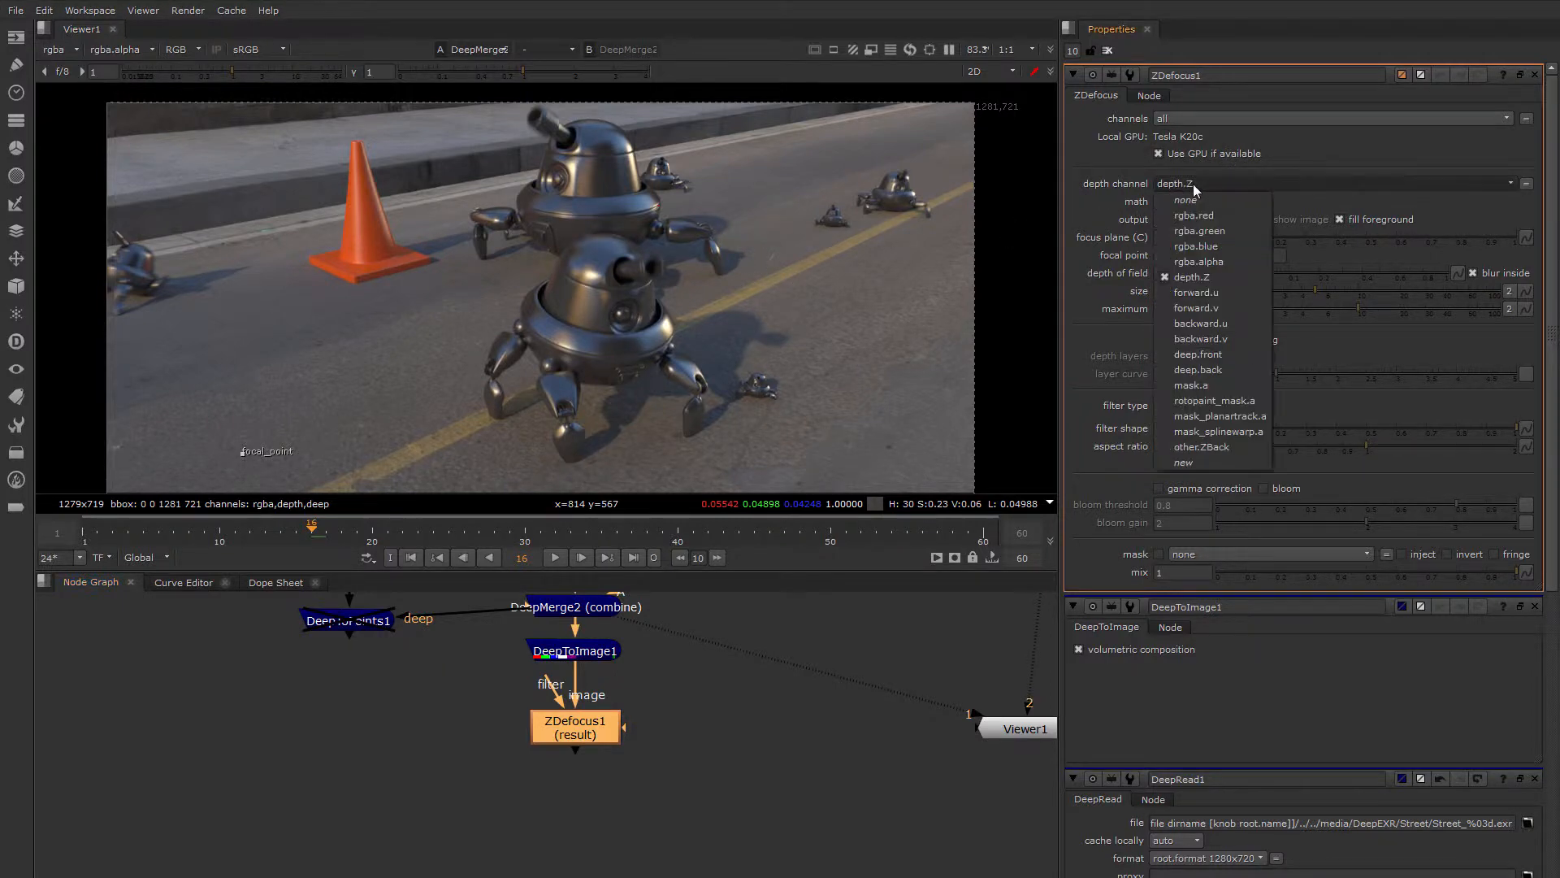
{"action": "left_click", "coordinate": [1200, 355]}
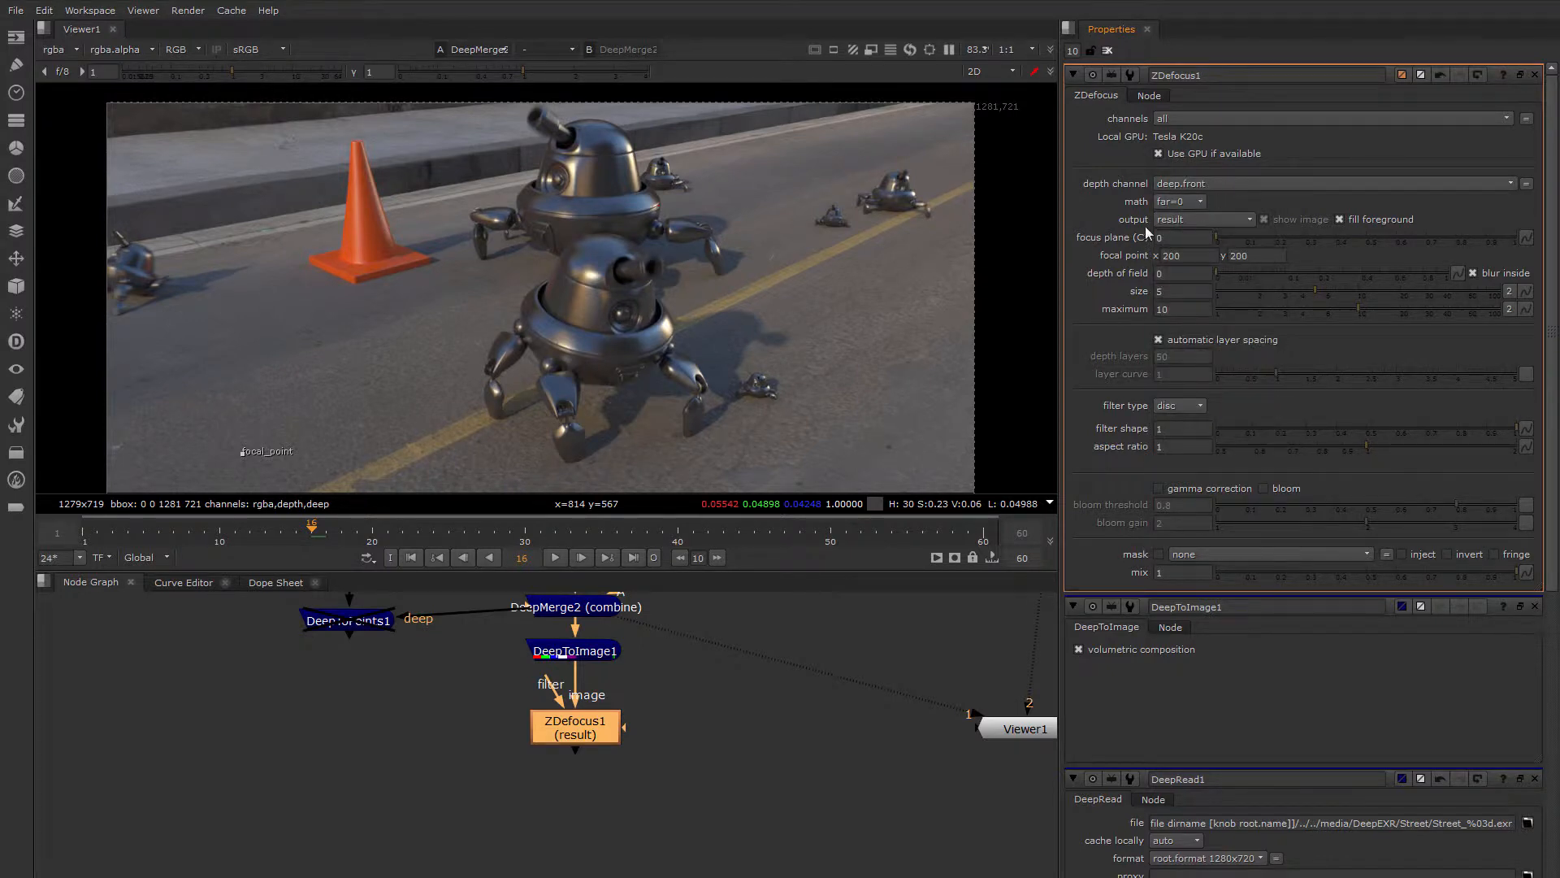
{"action": "left_click", "coordinate": [1178, 202]}
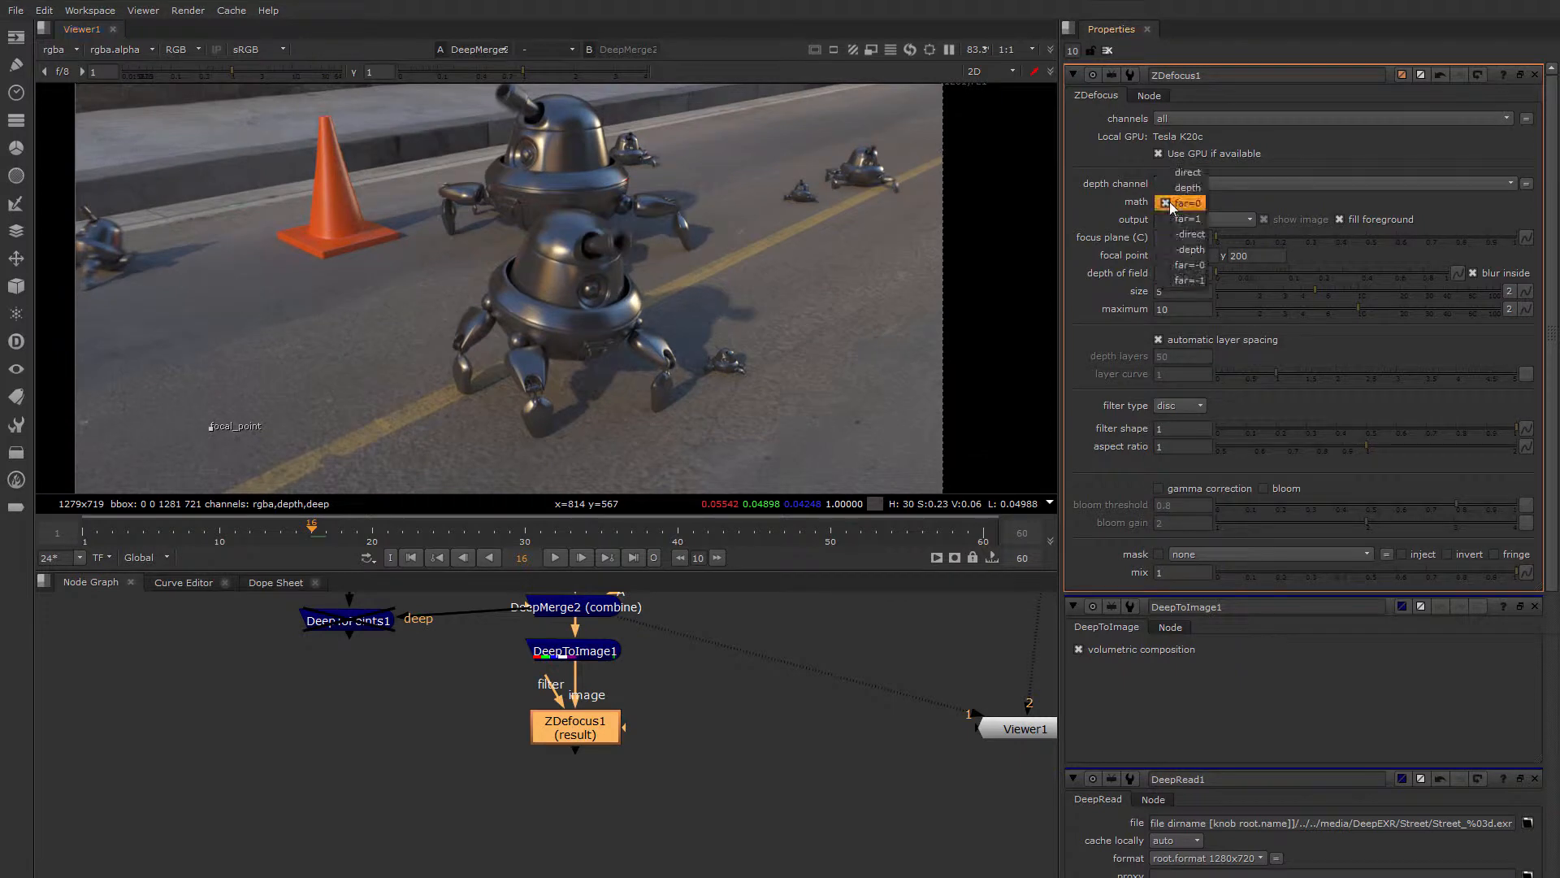
{"action": "left_click", "coordinate": [1188, 187]}
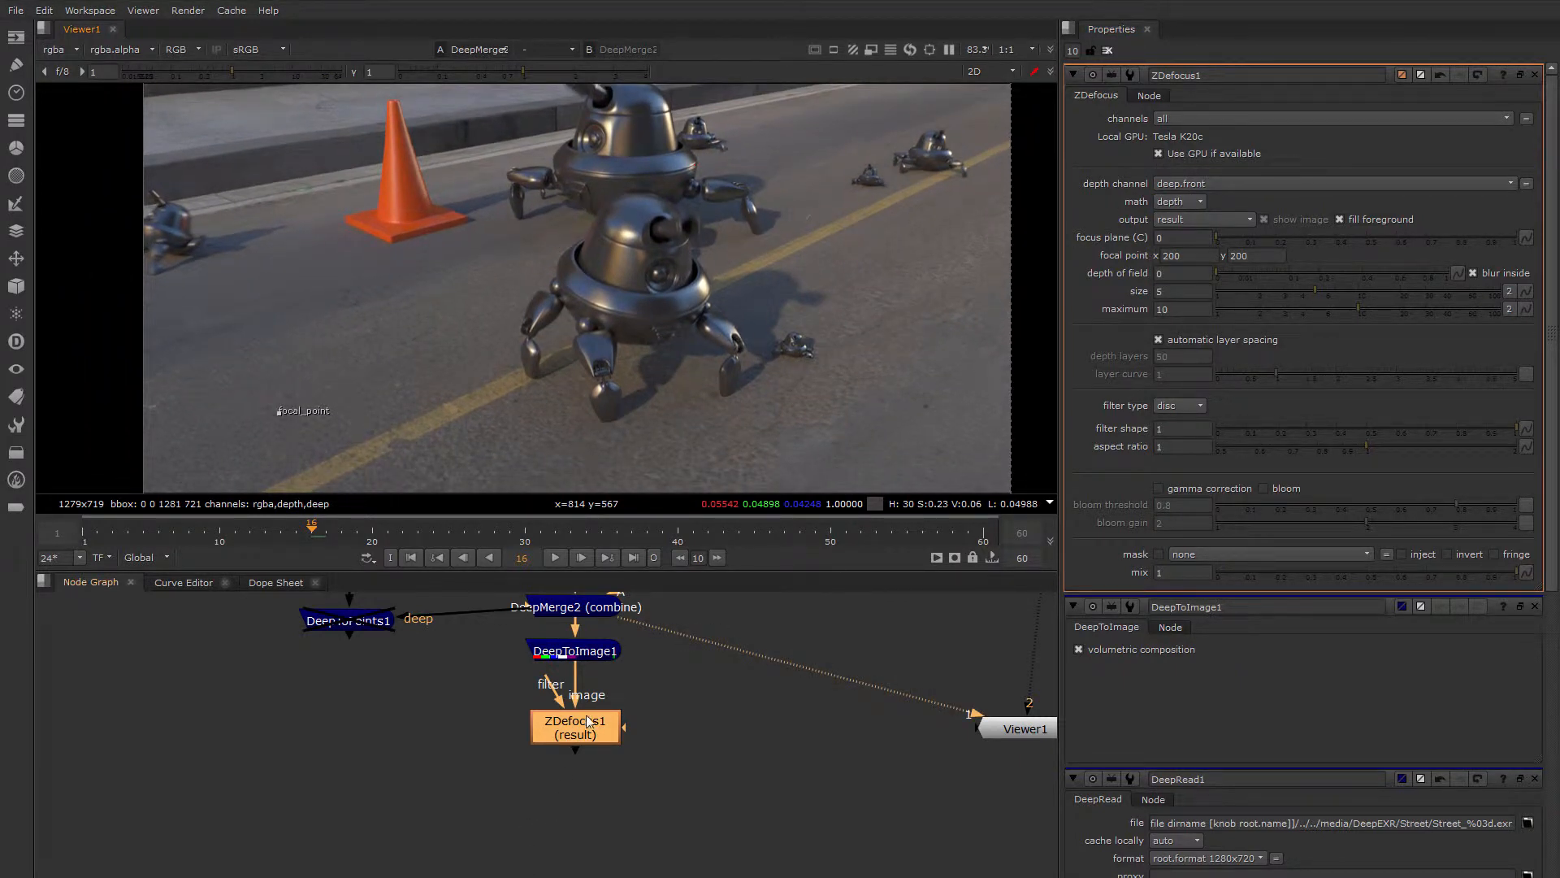
Place the focal point on the front spider's body at about x 718, y 330, and view ZDefocus1
{"action": "left_click_drag", "start_coordinate": [281, 415], "coordinate": [628, 324]}
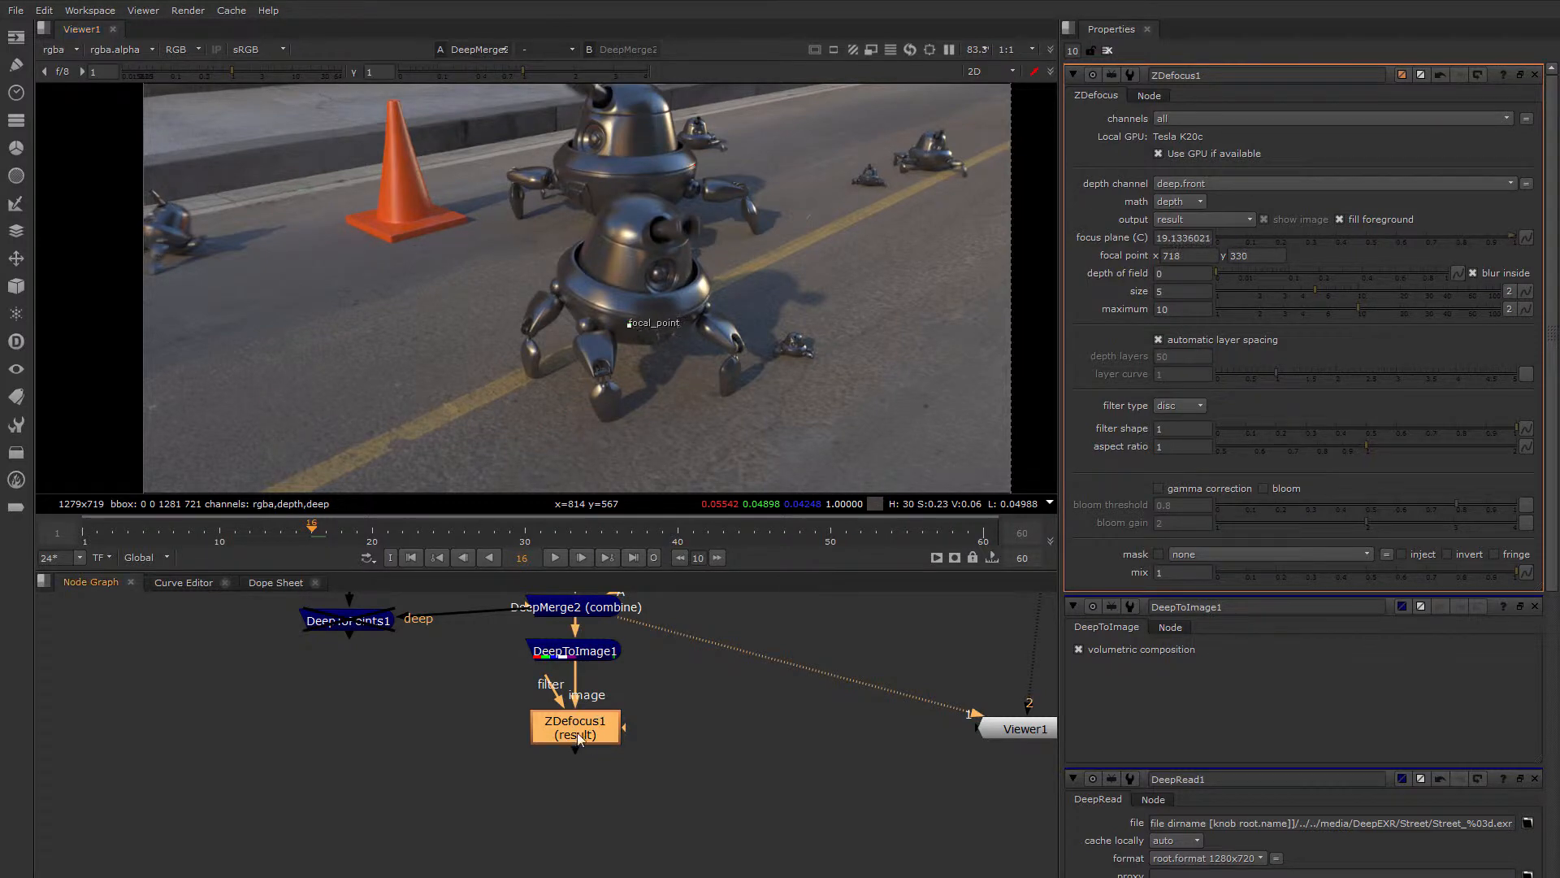
{"action": "key", "text": "1"}
{"action": "middle_click_drag", "start_coordinate": [652, 197], "coordinate": [655, 243]}
{"action": "scroll", "coordinate": [654, 237], "scroll_direction": "up", "scroll_amount": 1}
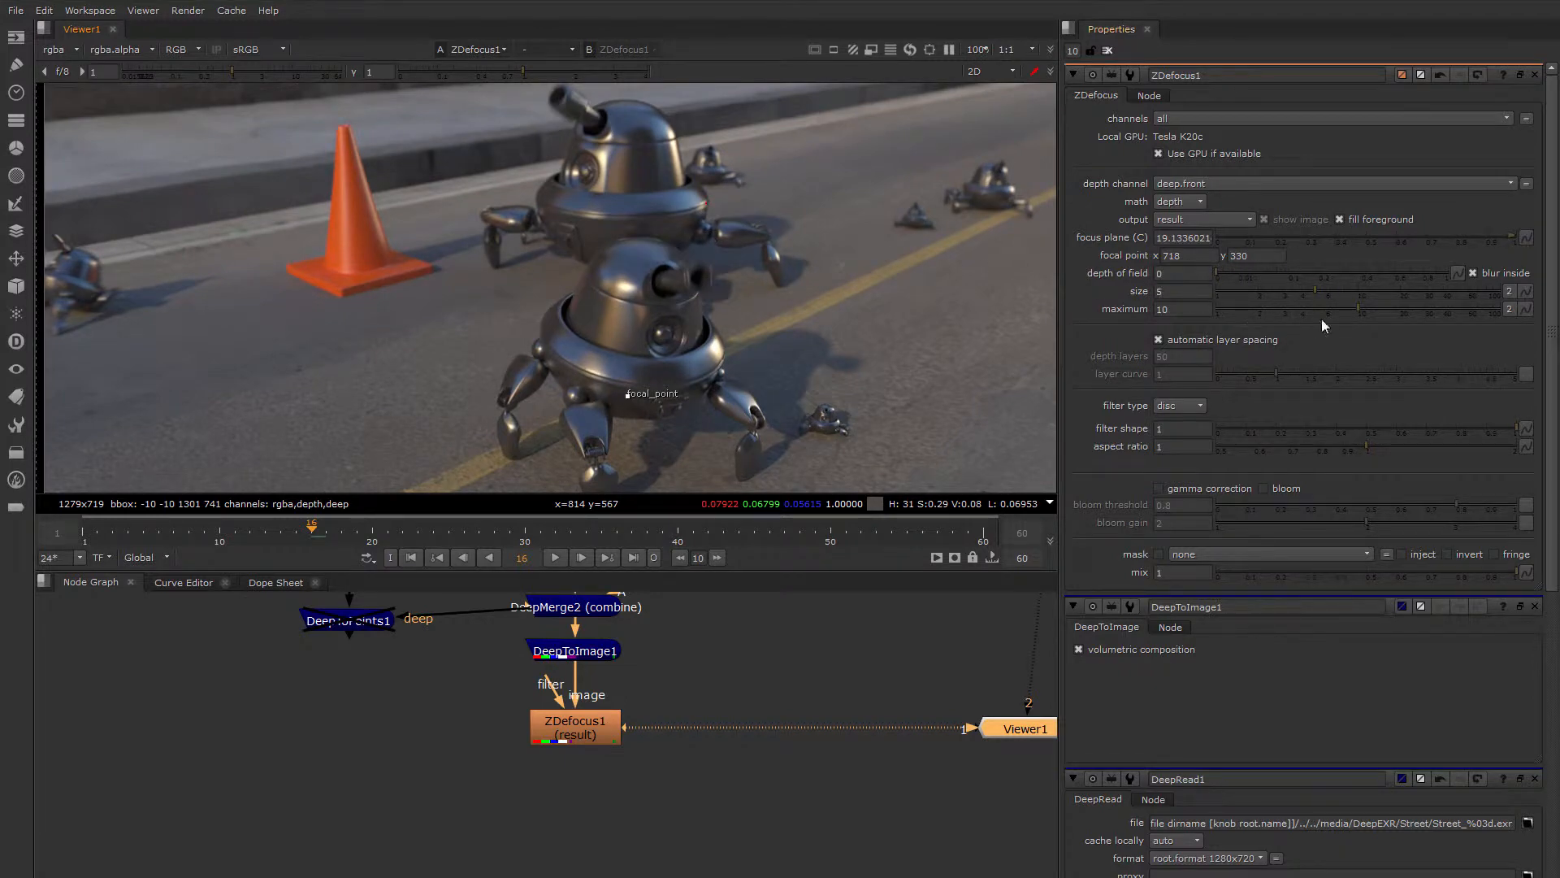
Raise the ZDefocus1 size to 8.8 and maximum to 13.2, and inspect the defocus around the front spider's edges
{"action": "left_click", "coordinate": [1335, 293]}
{"action": "left_click", "coordinate": [1373, 309]}
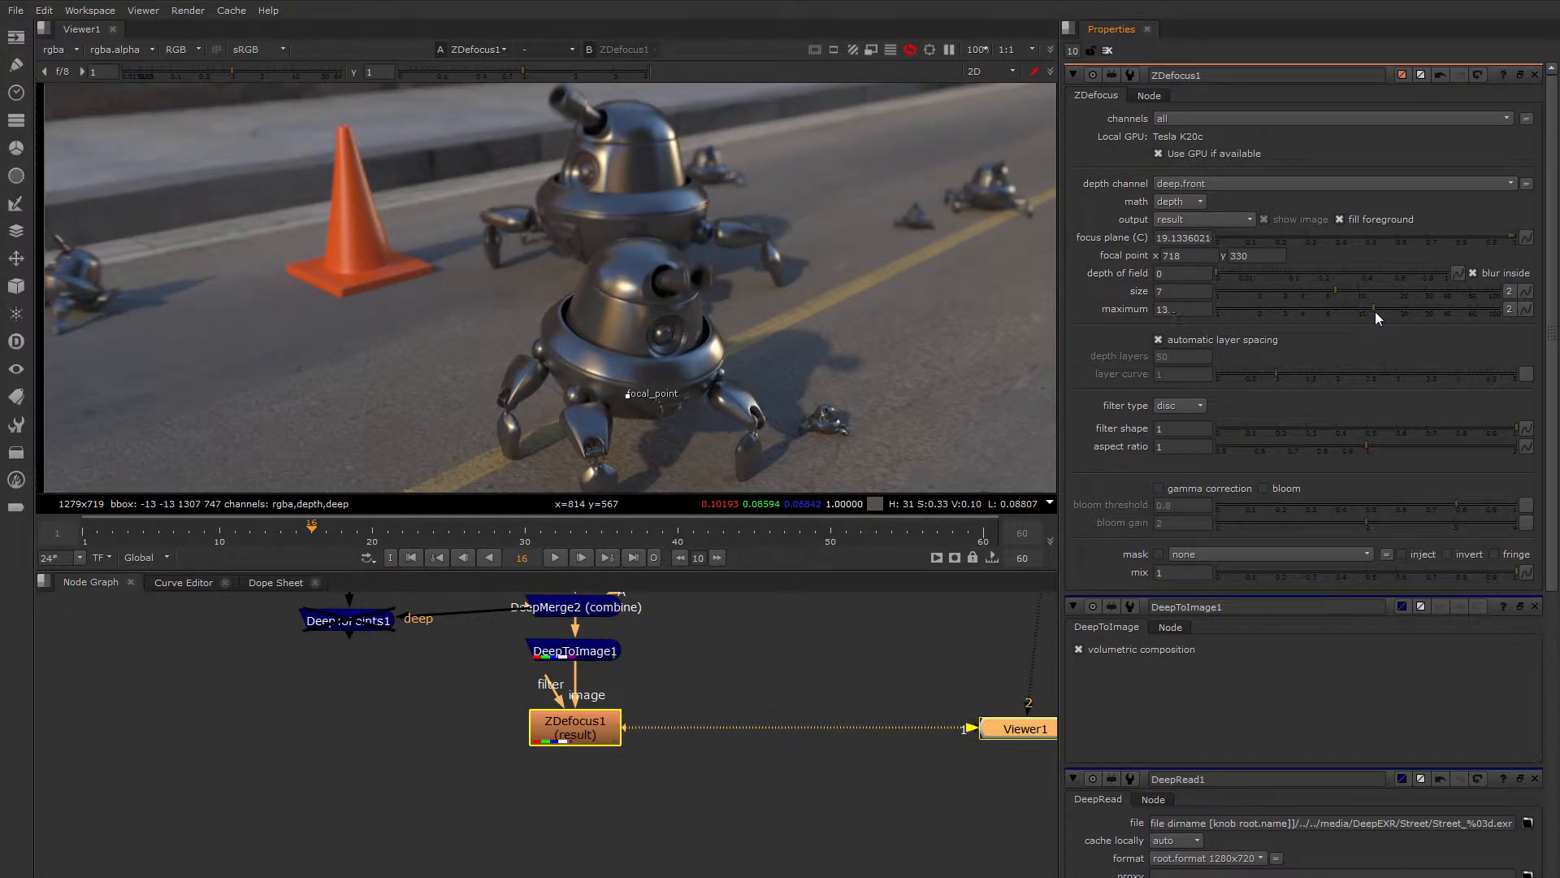
{"action": "left_click", "coordinate": [1344, 291]}
{"action": "scroll", "coordinate": [710, 296], "scroll_direction": "up", "scroll_amount": 3}
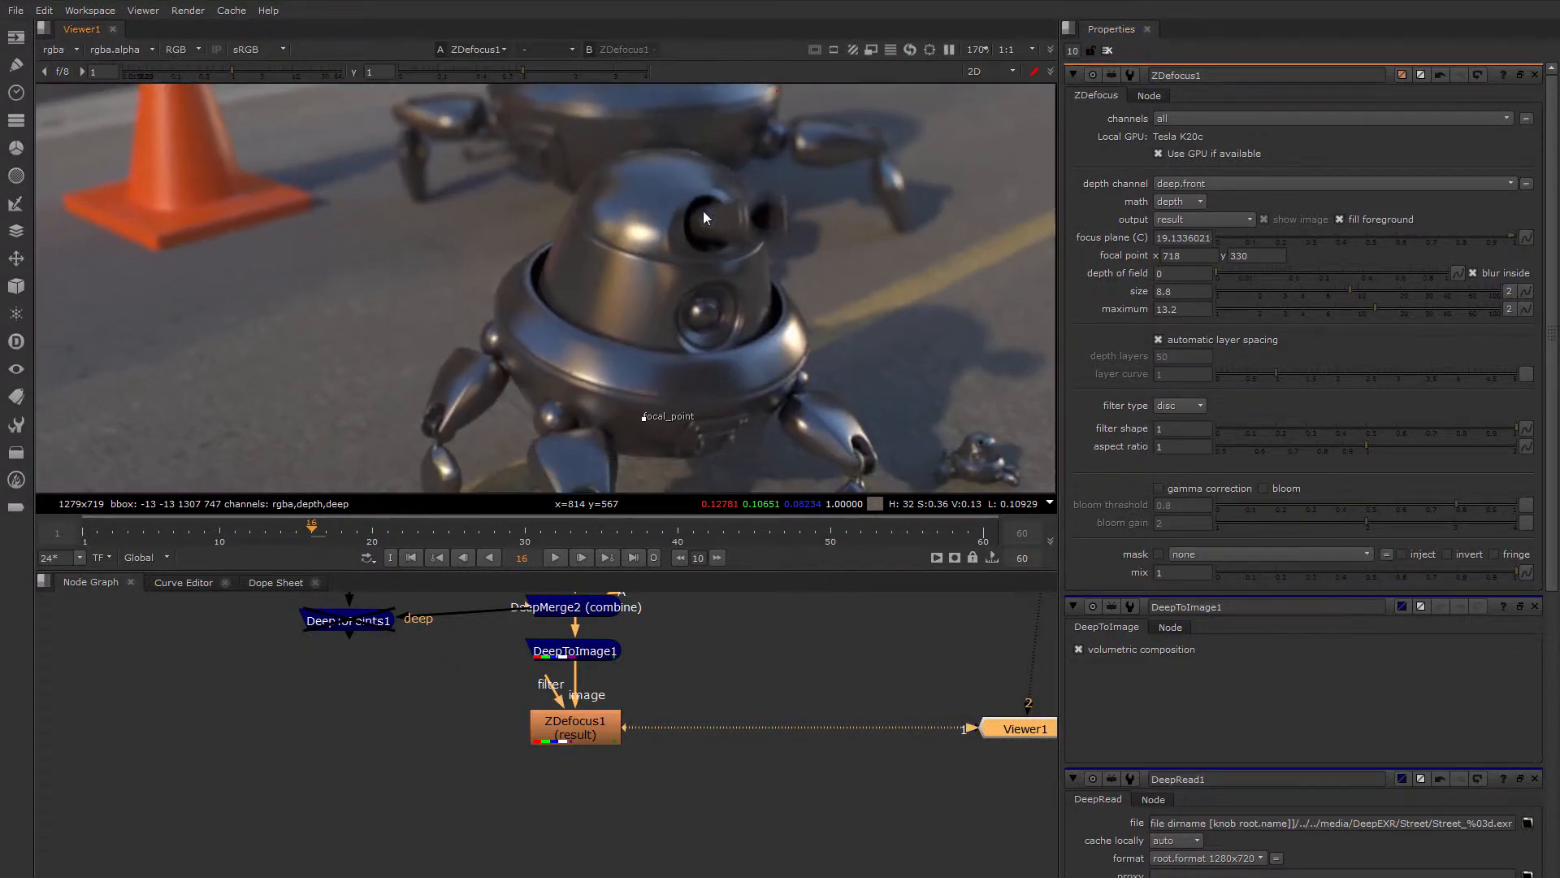
{"action": "scroll", "coordinate": [704, 213], "scroll_direction": "down", "scroll_amount": 5}
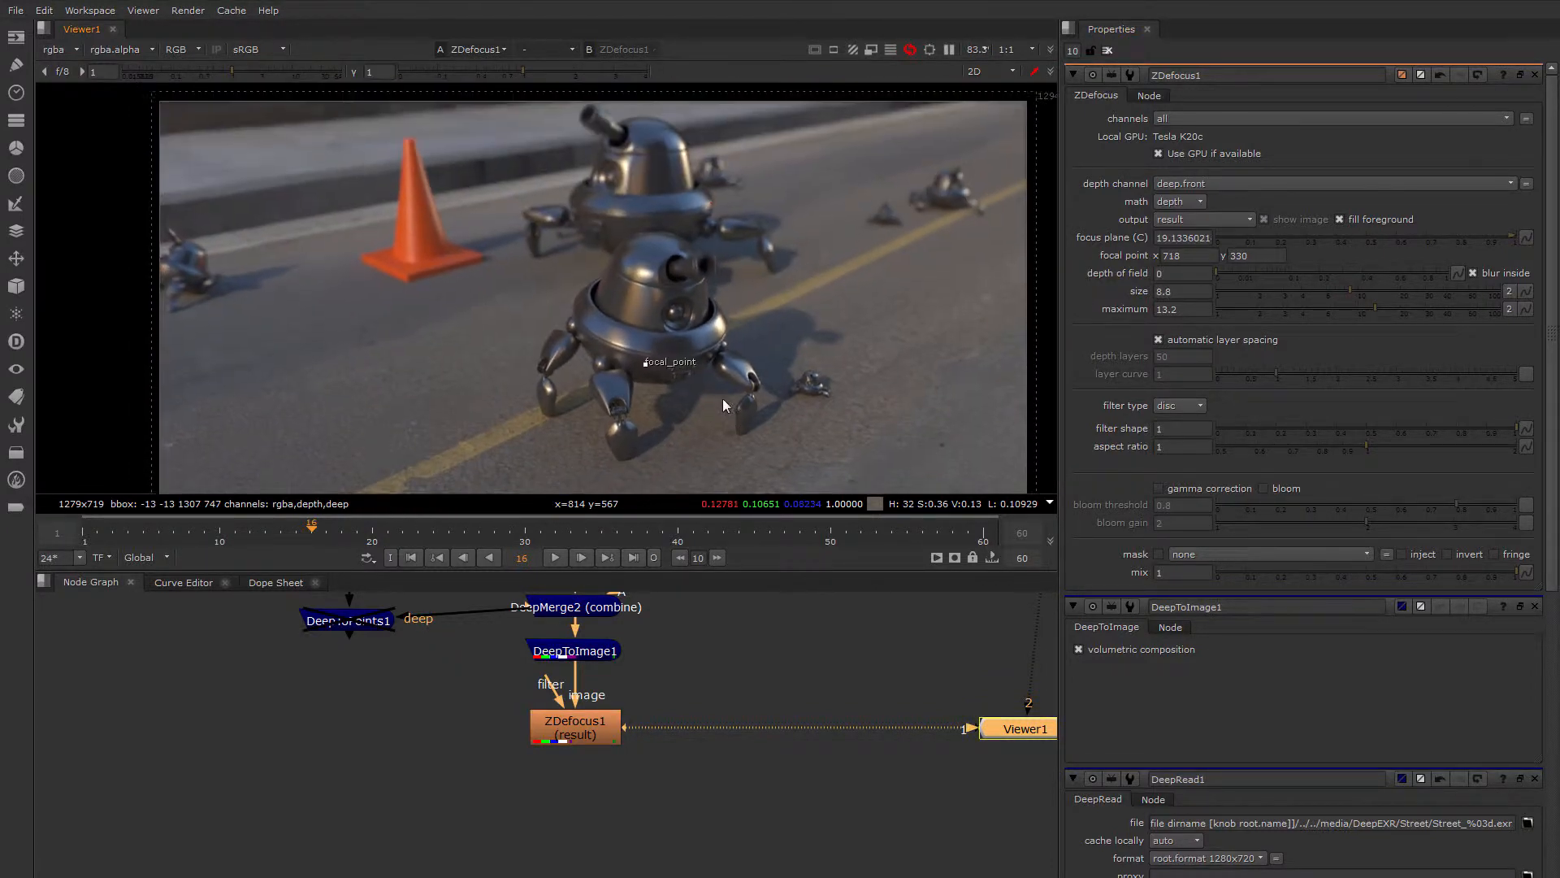
{"action": "middle_click_drag", "start_coordinate": [723, 398], "coordinate": [865, 182]}
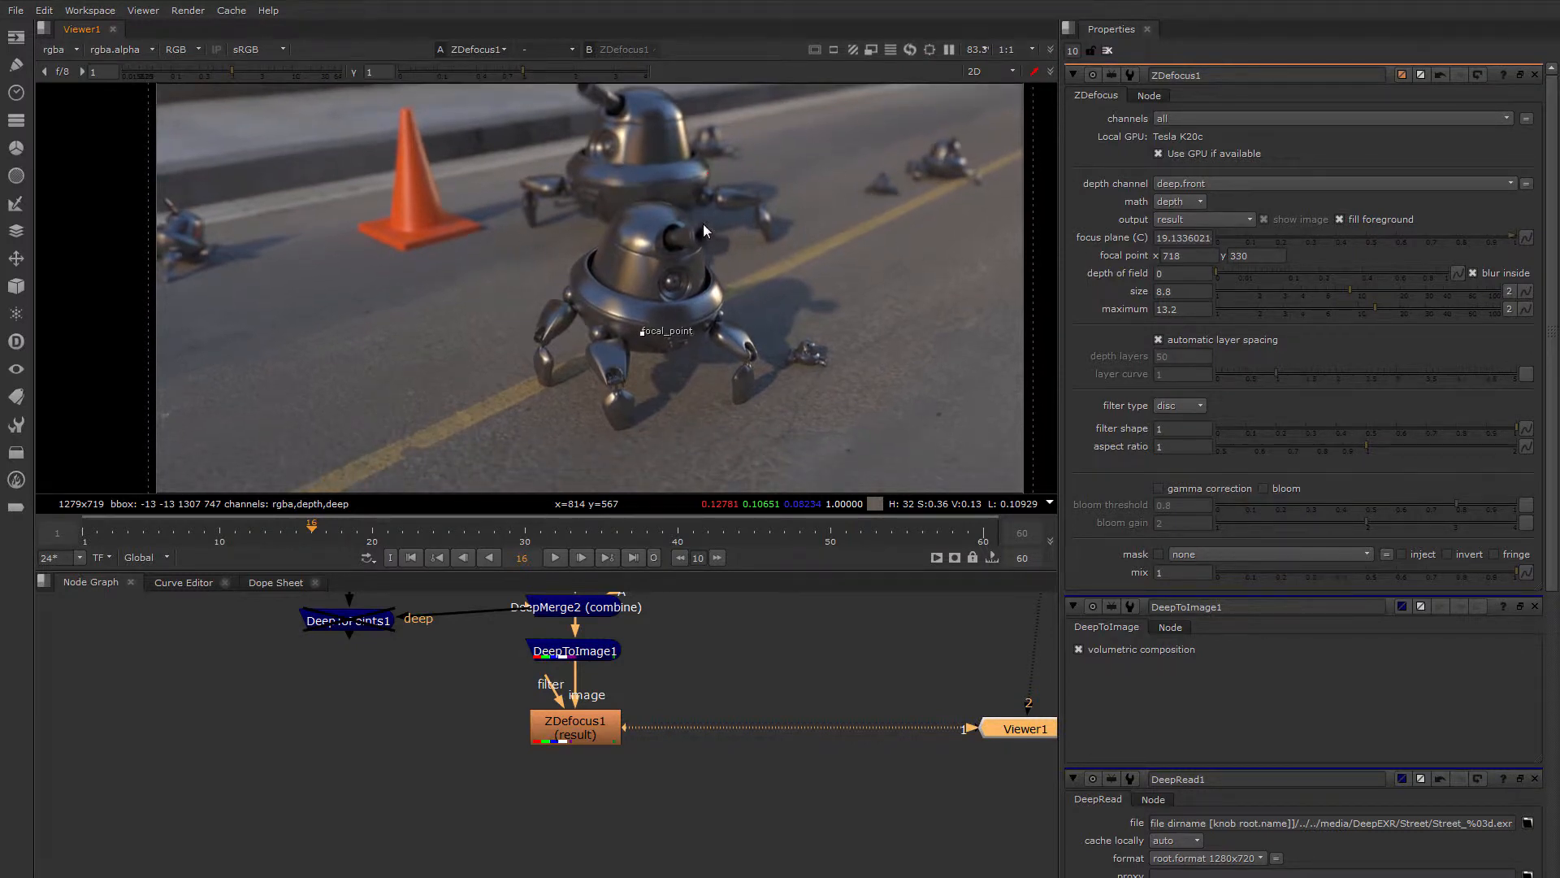
{"action": "scroll", "coordinate": [664, 200], "scroll_direction": "up", "scroll_amount": 1}
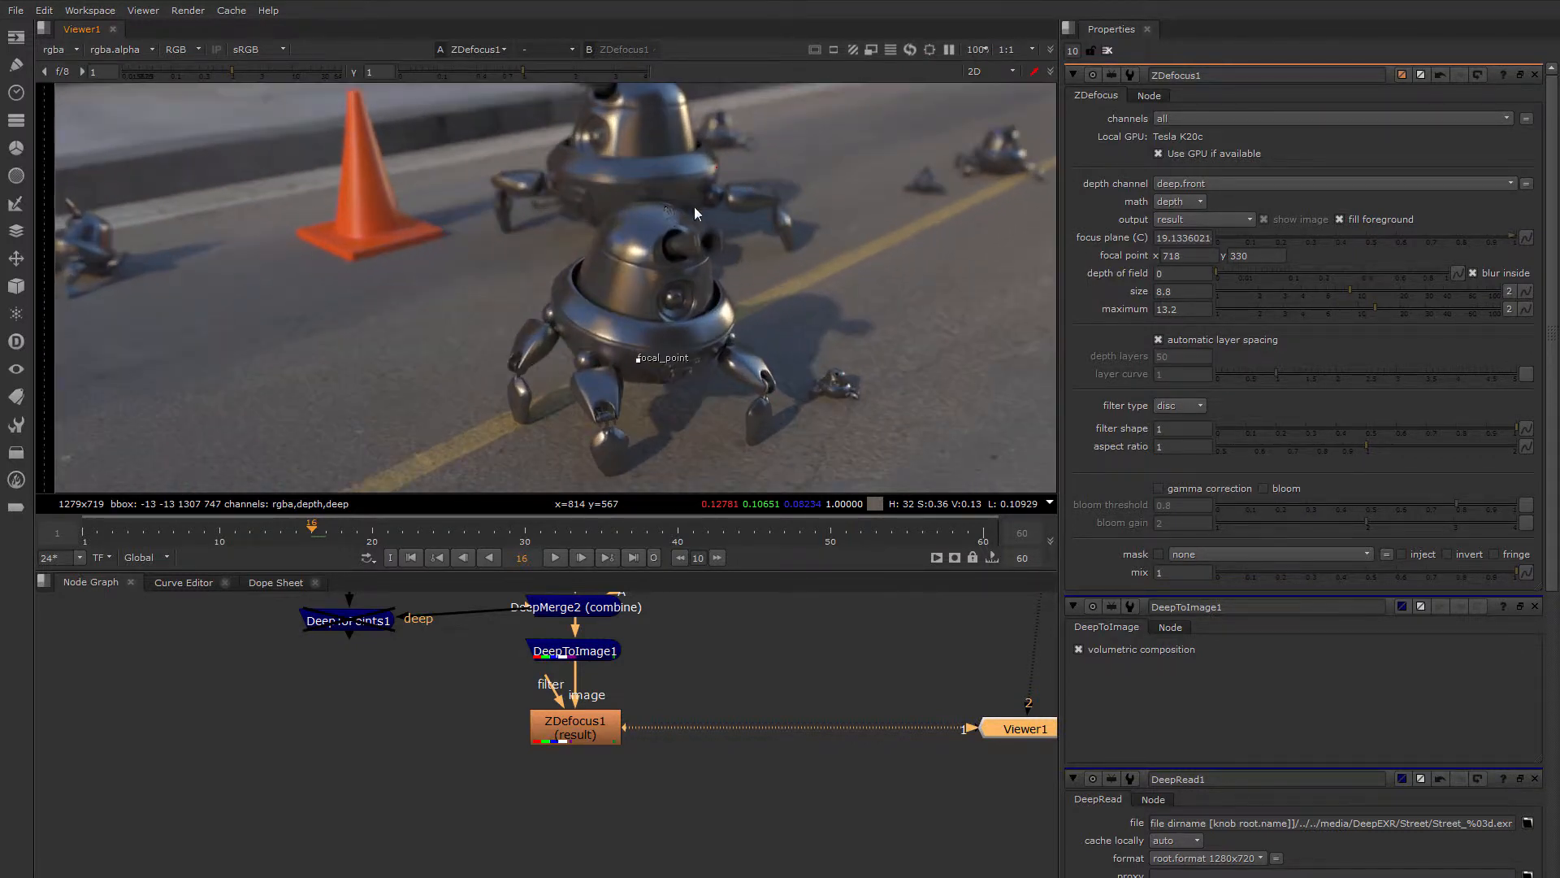
{"action": "middle_click_drag", "start_coordinate": [683, 202], "coordinate": [682, 226]}
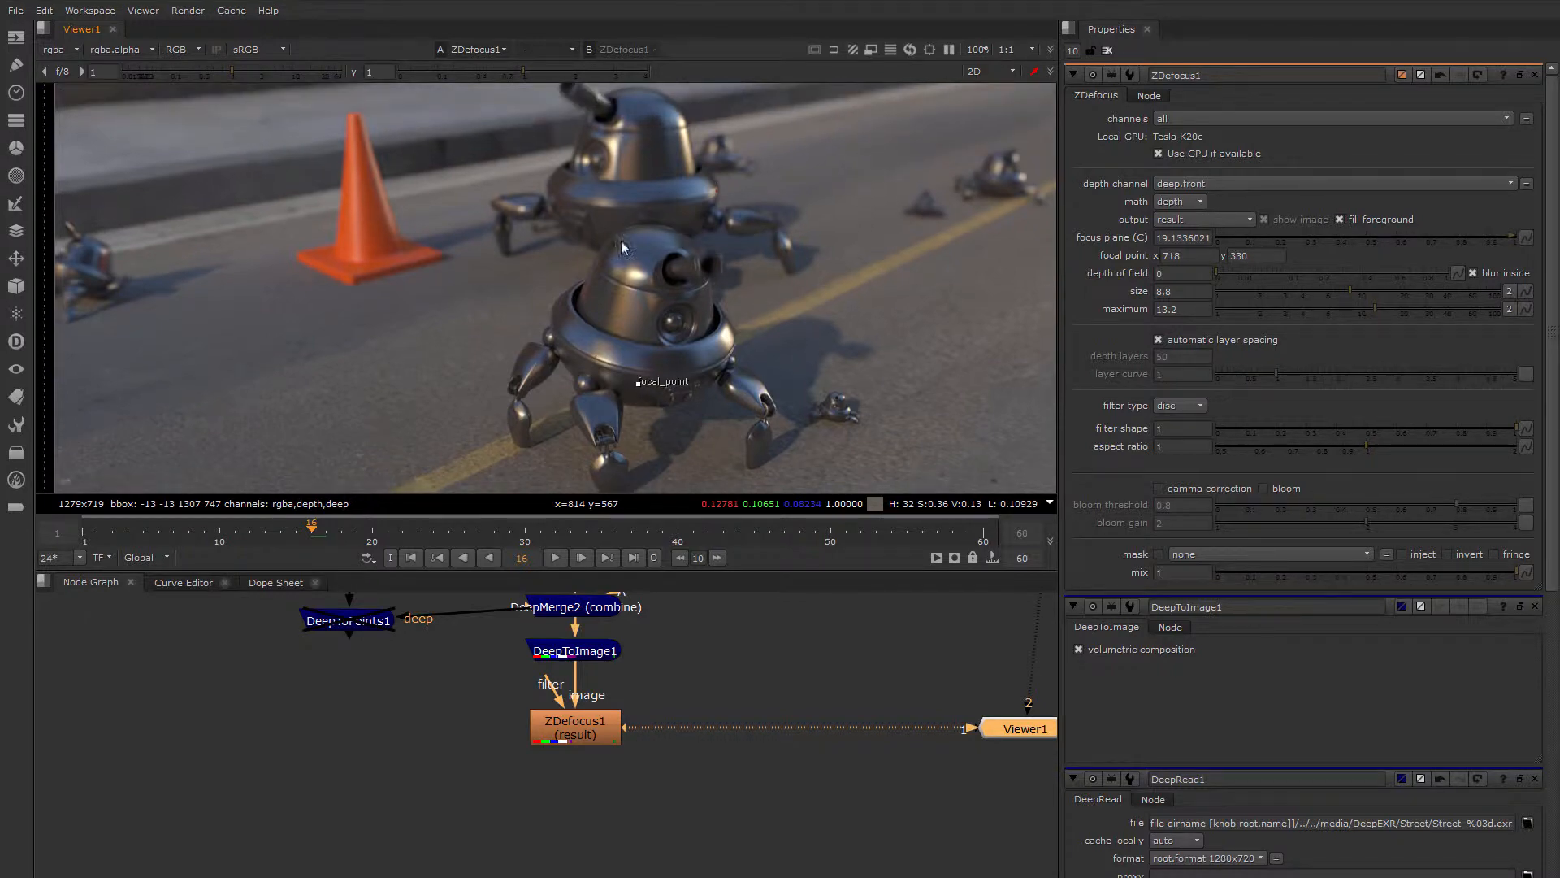
{"action": "scroll", "coordinate": [630, 235], "scroll_direction": "up", "scroll_amount": 2}
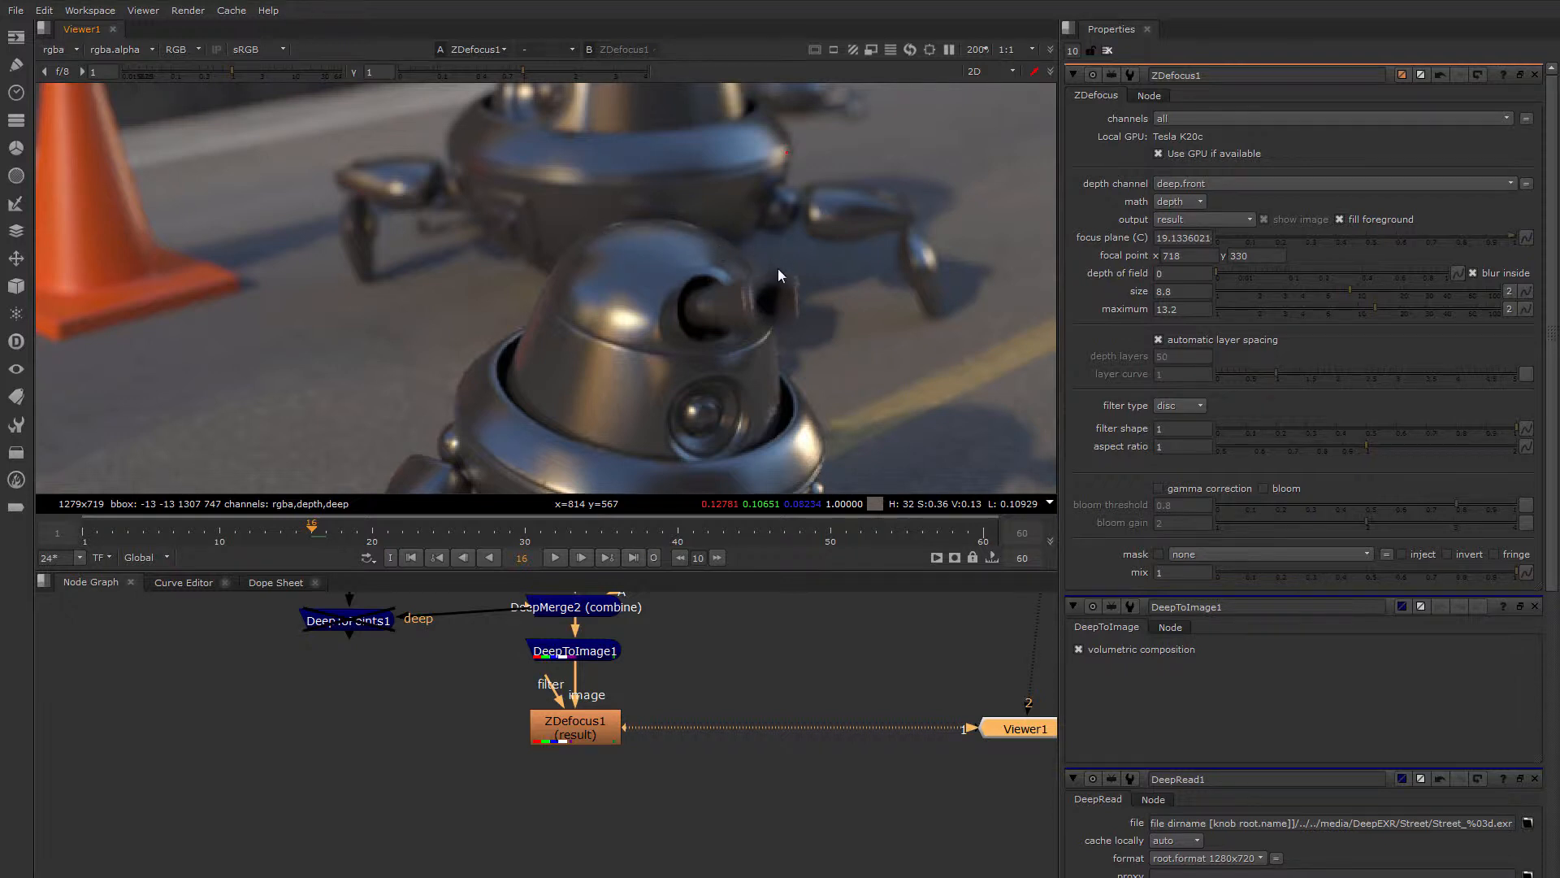
Raise the ZDefocus1 size to 10.2 and inspect the defocus around the front spider's dome and rim
{"action": "scroll", "coordinate": [710, 242], "scroll_direction": "down", "scroll_amount": 1}
{"action": "scroll", "coordinate": [725, 227], "scroll_direction": "up", "scroll_amount": 2}
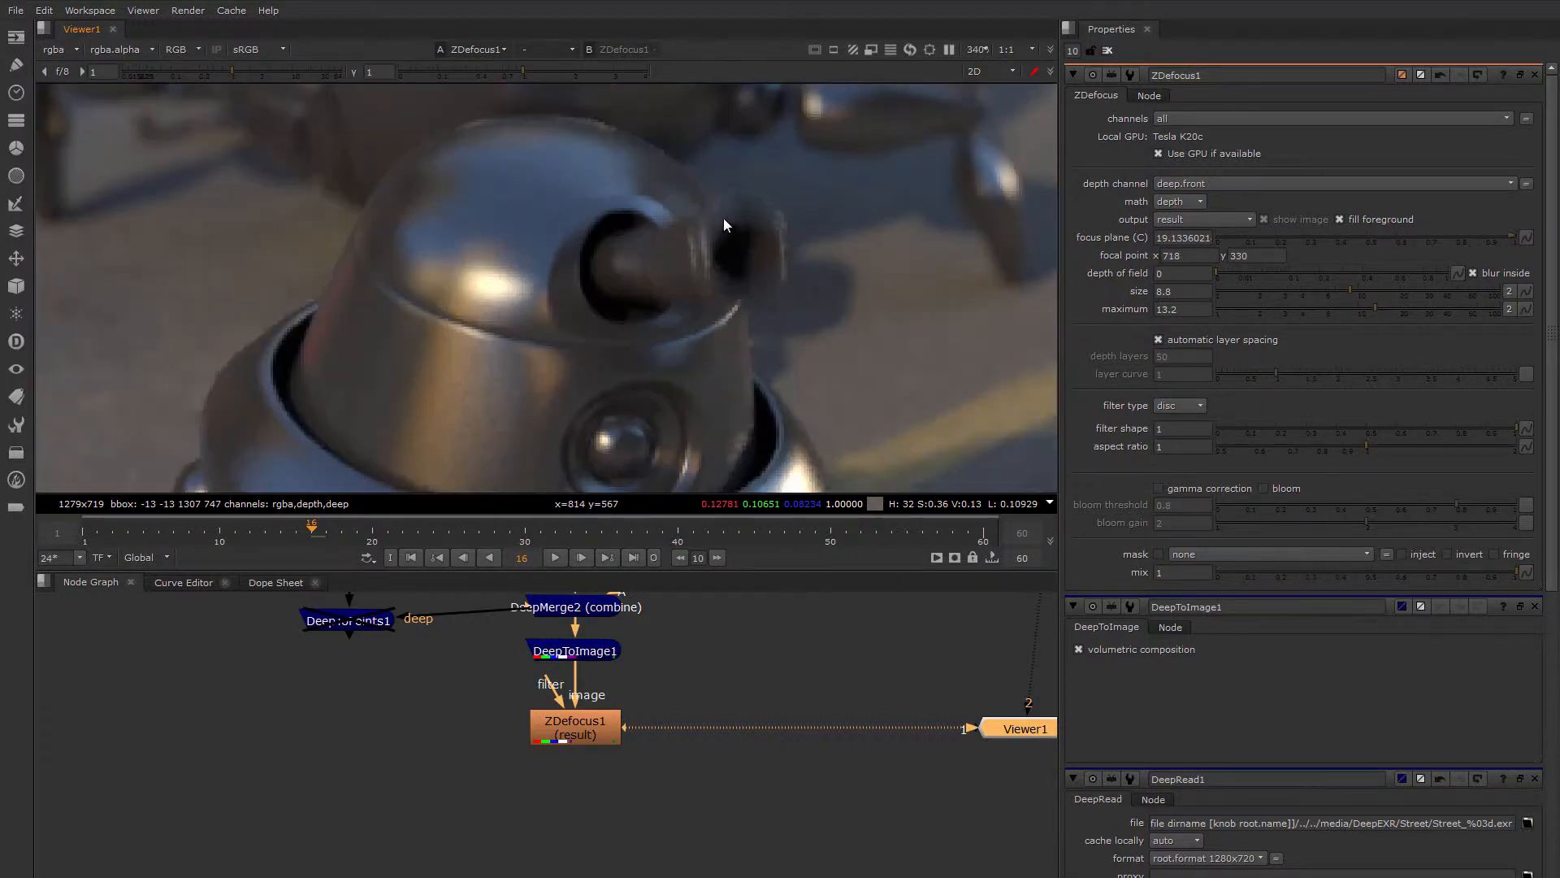
{"action": "left_click_drag", "start_coordinate": [1349, 293], "coordinate": [1359, 292]}
{"action": "middle_click_drag", "start_coordinate": [291, 345], "coordinate": [474, 247]}
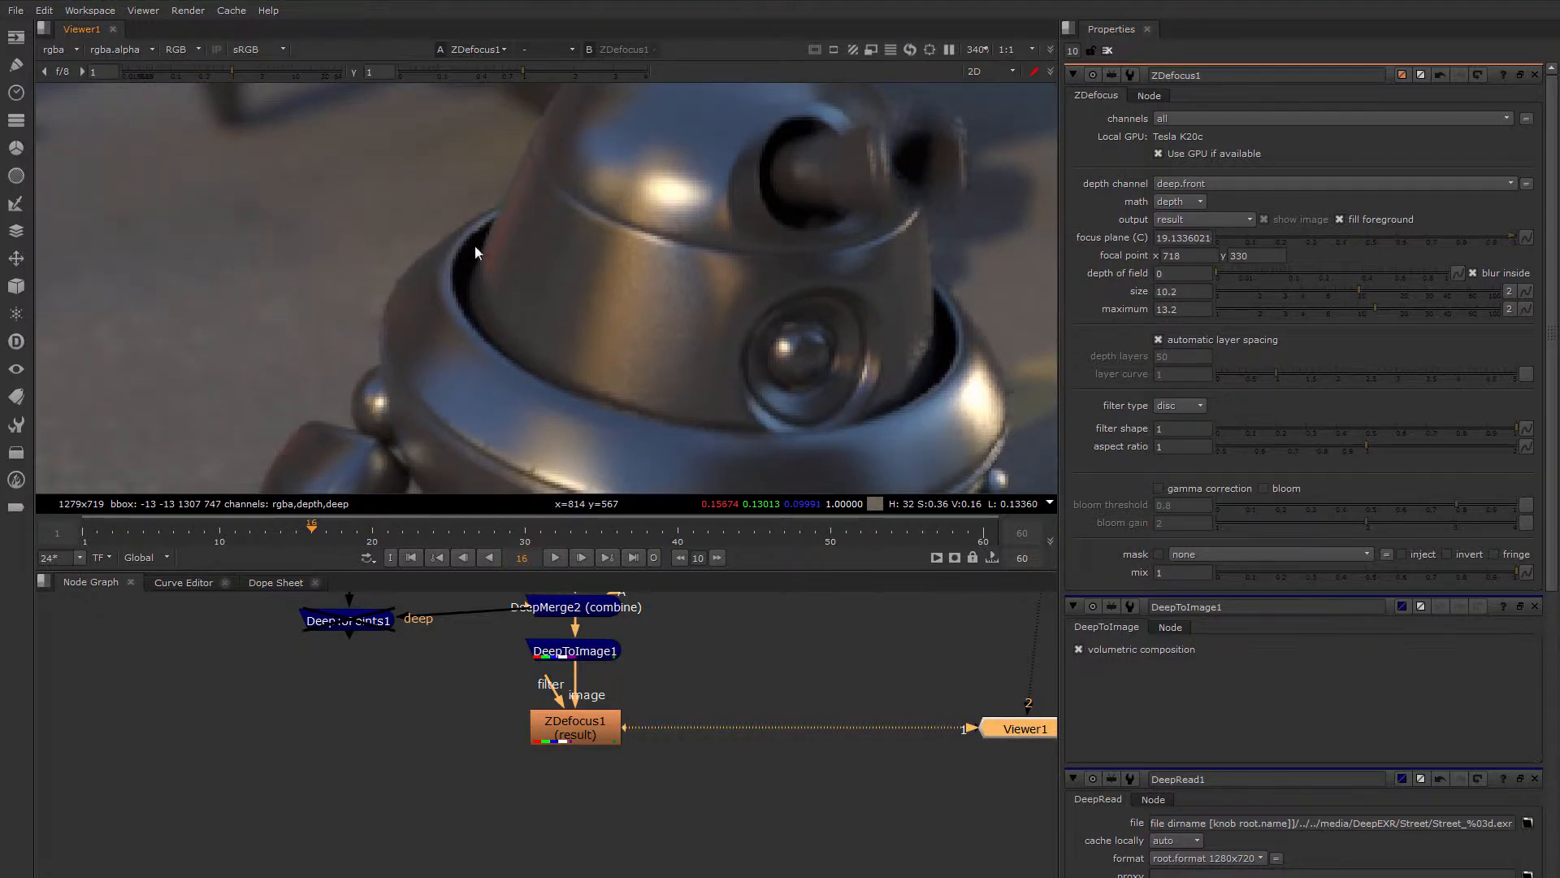
{"action": "middle_click_drag", "start_coordinate": [943, 142], "coordinate": [827, 234]}
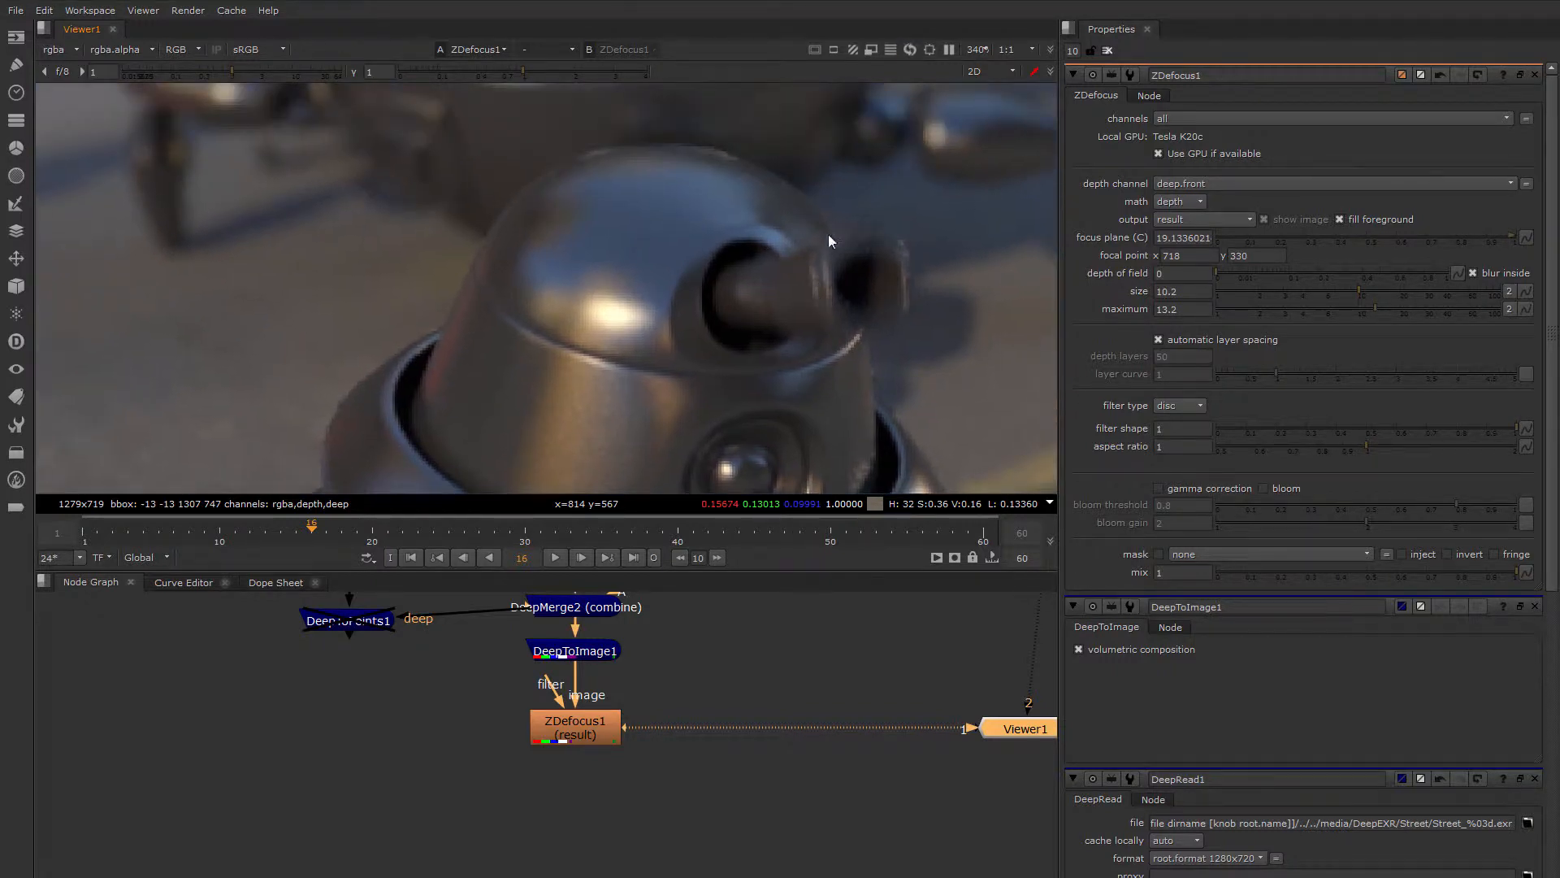
Move the focal point onto the front spider's front leg at x 679, y 292.5, and shift ZDefocus1 slightly lower in the node graph
{"action": "scroll", "coordinate": [667, 294], "scroll_direction": "down", "scroll_amount": 5}
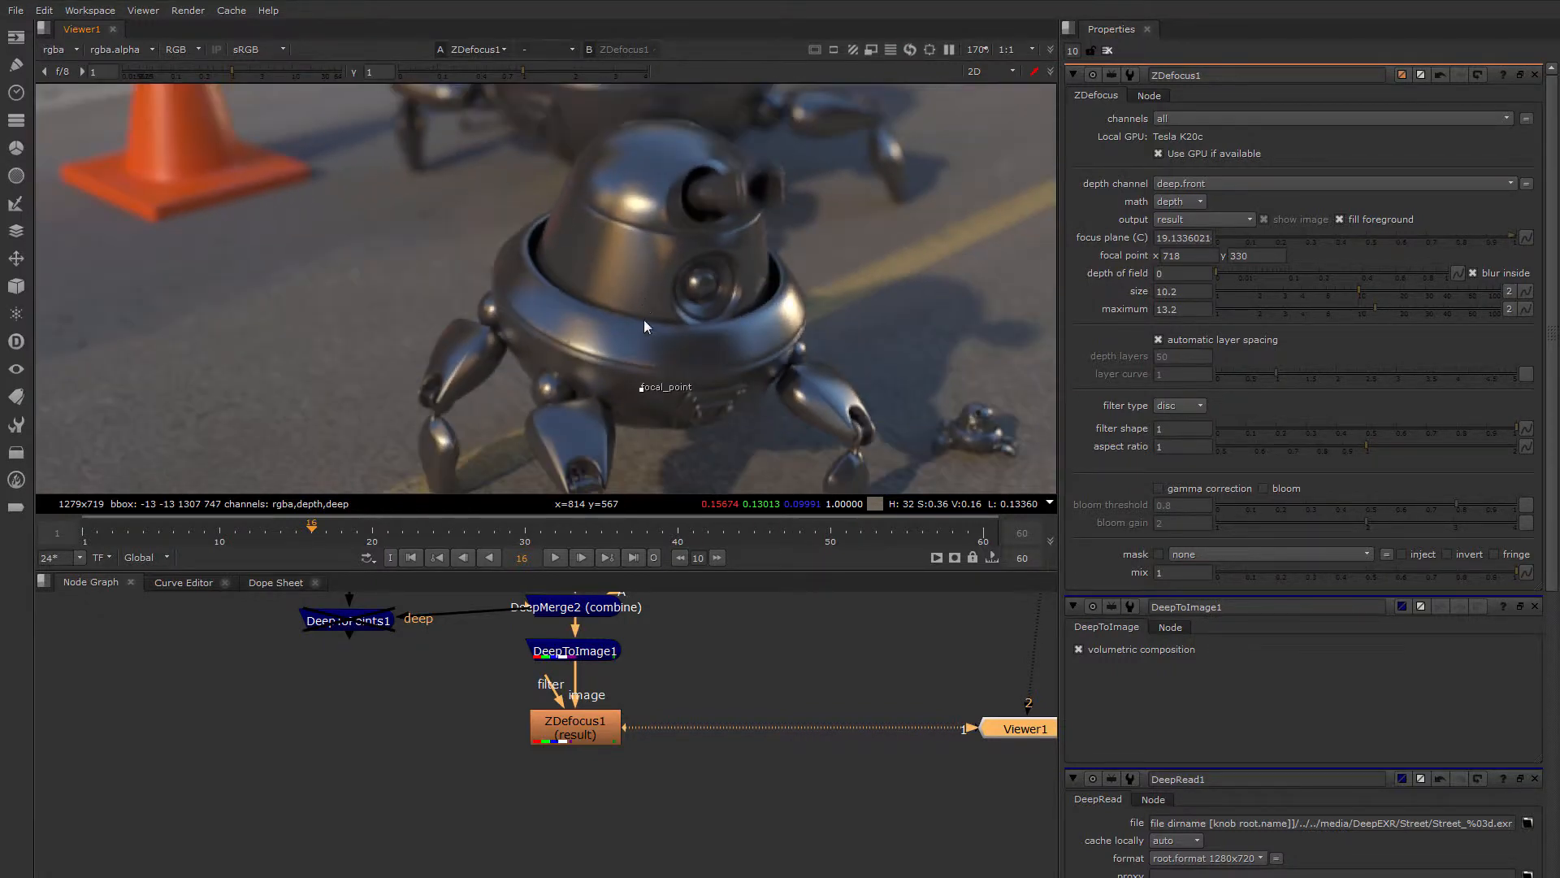
{"action": "left_click_drag", "start_coordinate": [637, 378], "coordinate": [587, 412]}
{"action": "scroll", "coordinate": [645, 236], "scroll_direction": "up", "scroll_amount": 4}
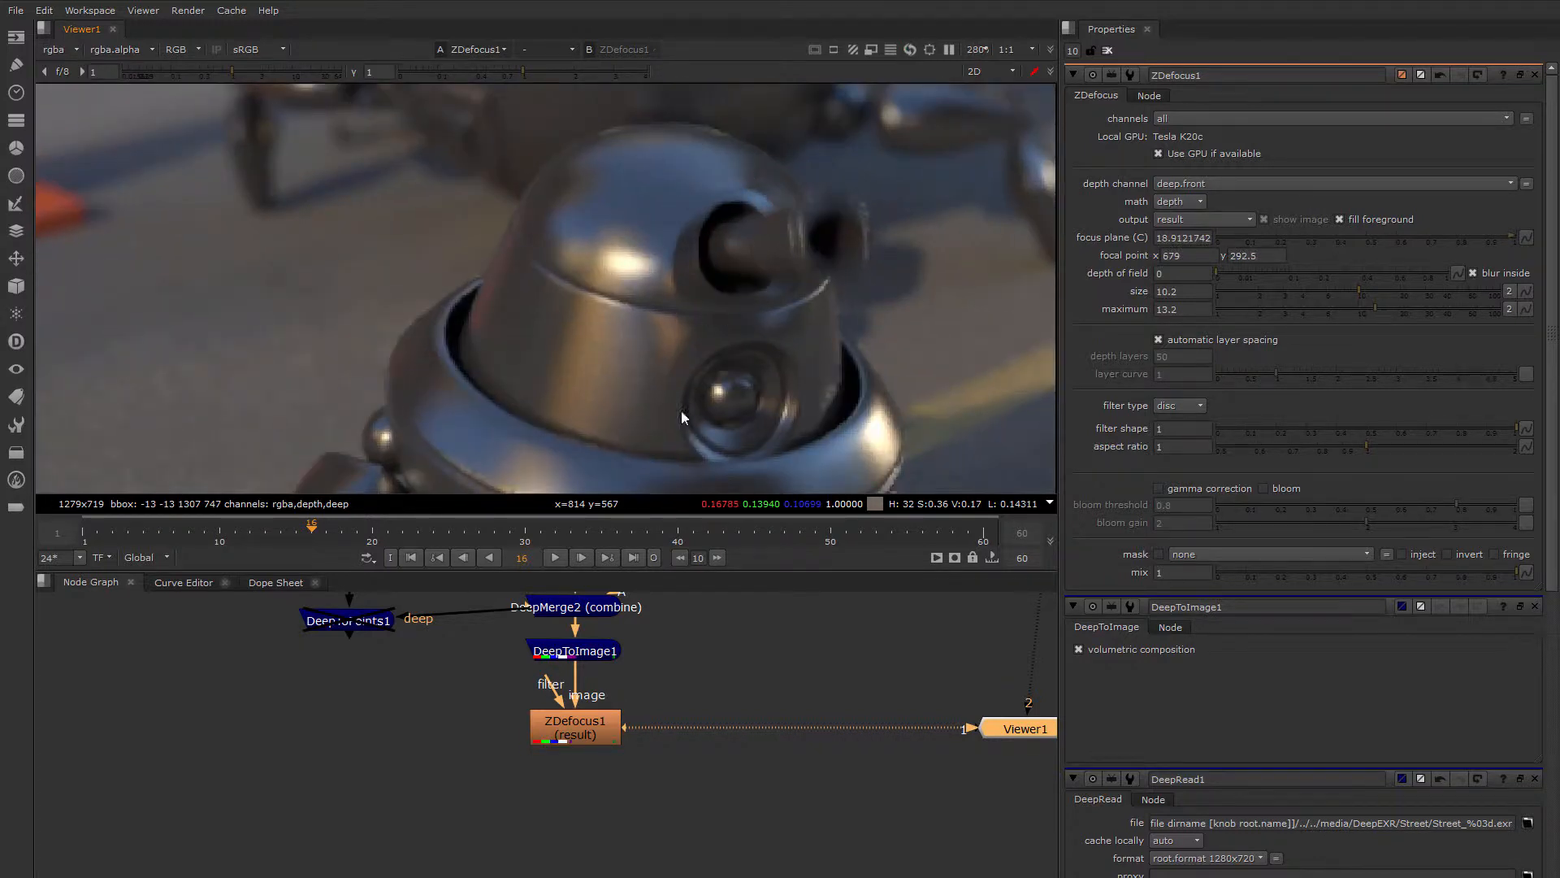
{"action": "left_click_drag", "start_coordinate": [578, 731], "coordinate": [578, 756]}
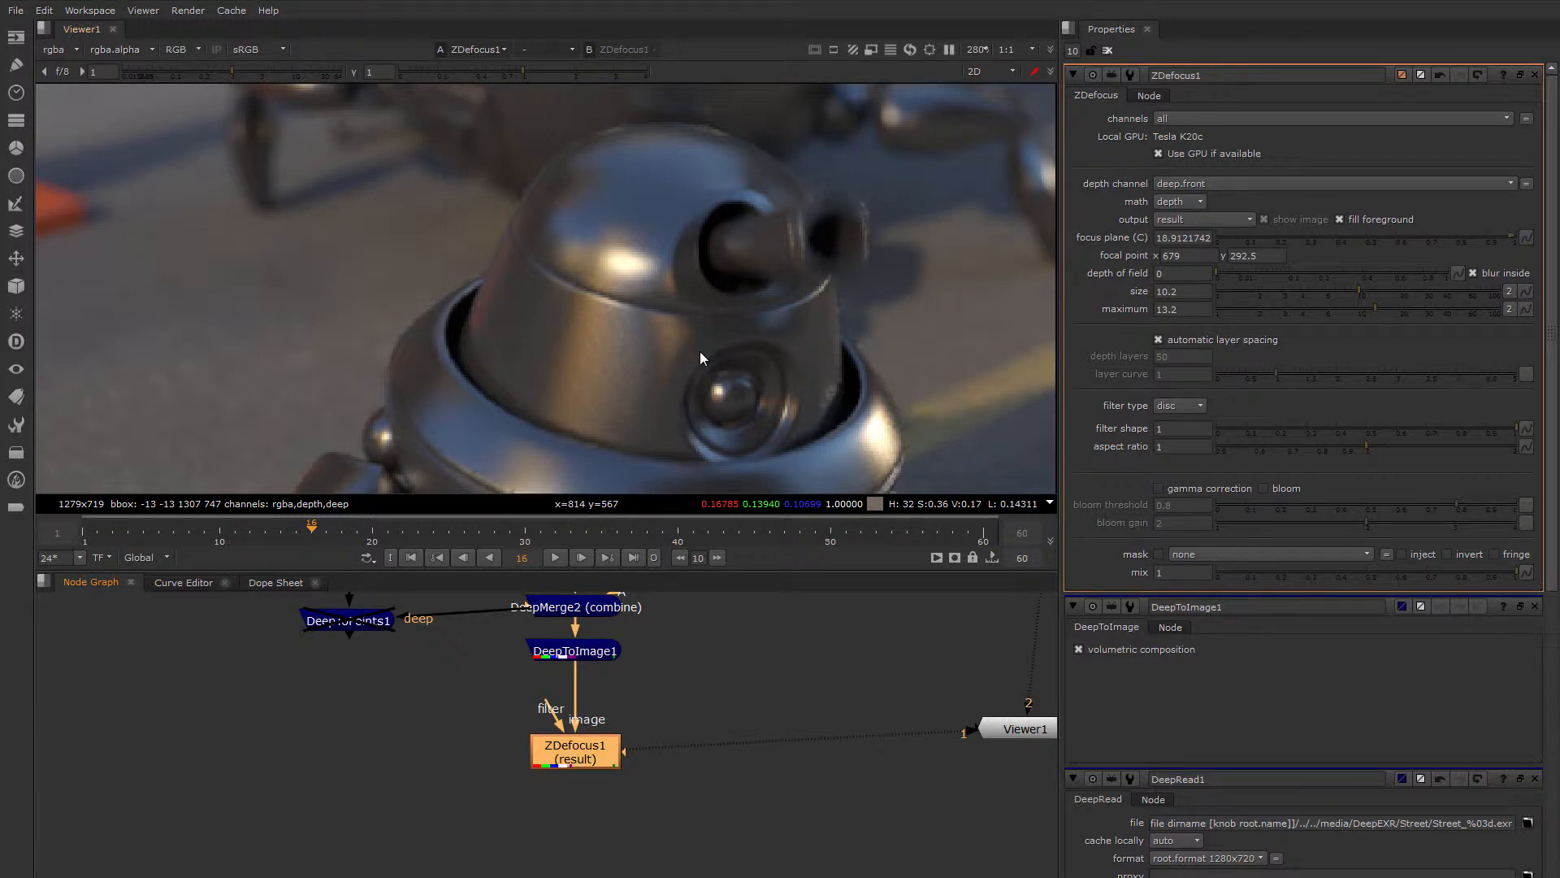
Switch the ZDefocus1 depth channel to depth.Z, keep math at depth, and refocus on the front leg at x 661, y 289
{"action": "left_click", "coordinate": [1179, 203]}
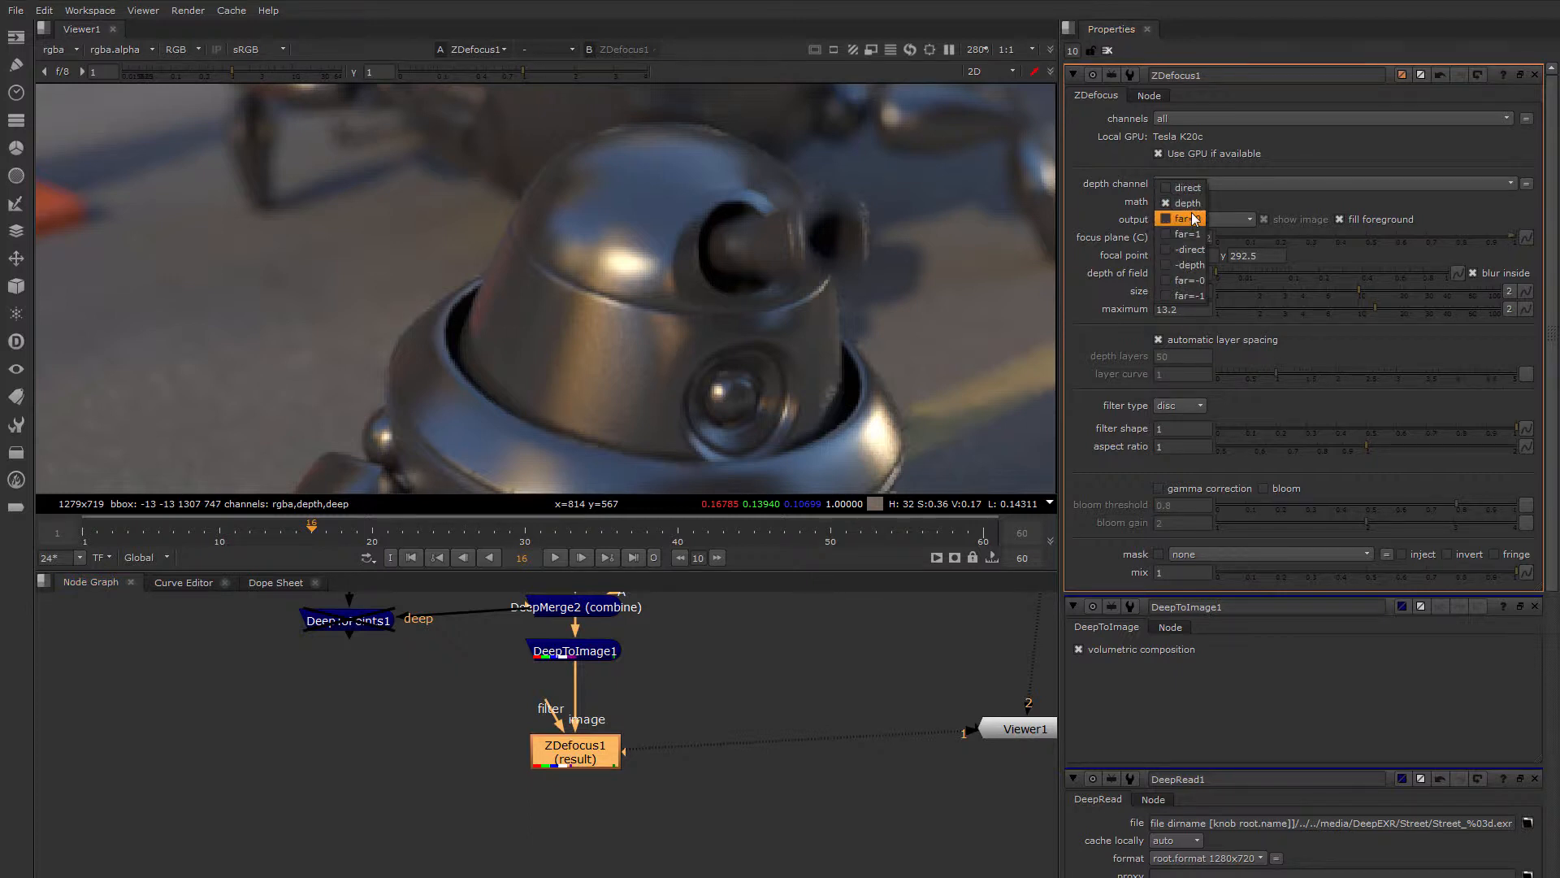
{"action": "left_click", "coordinate": [1182, 203]}
{"action": "left_click", "coordinate": [1174, 185]}
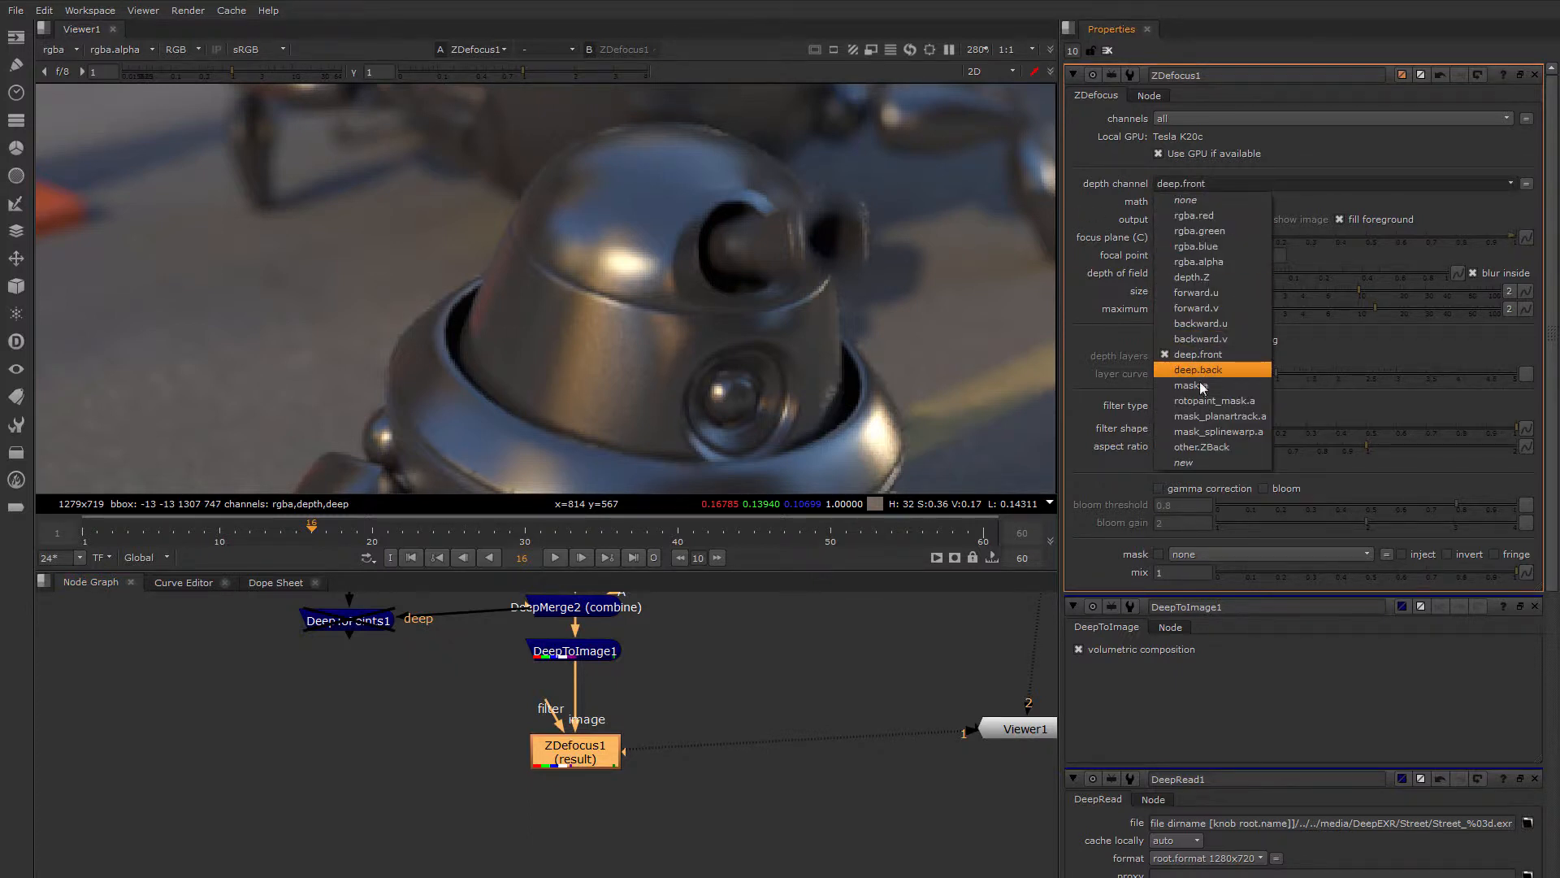
{"action": "left_click", "coordinate": [1191, 277]}
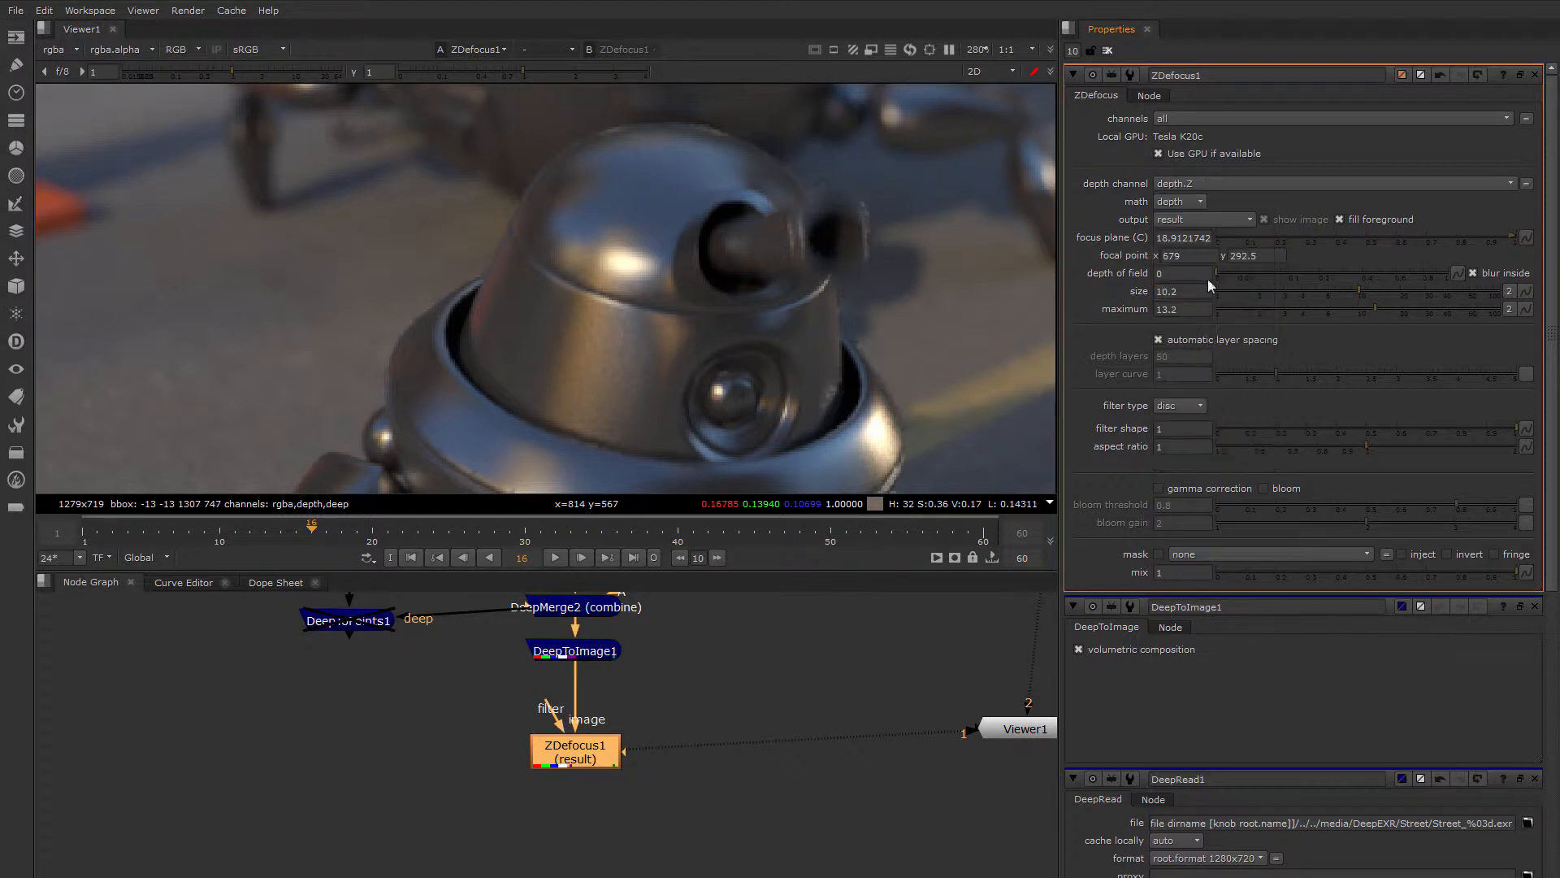
{"action": "scroll", "coordinate": [705, 273], "scroll_direction": "down", "scroll_amount": 5}
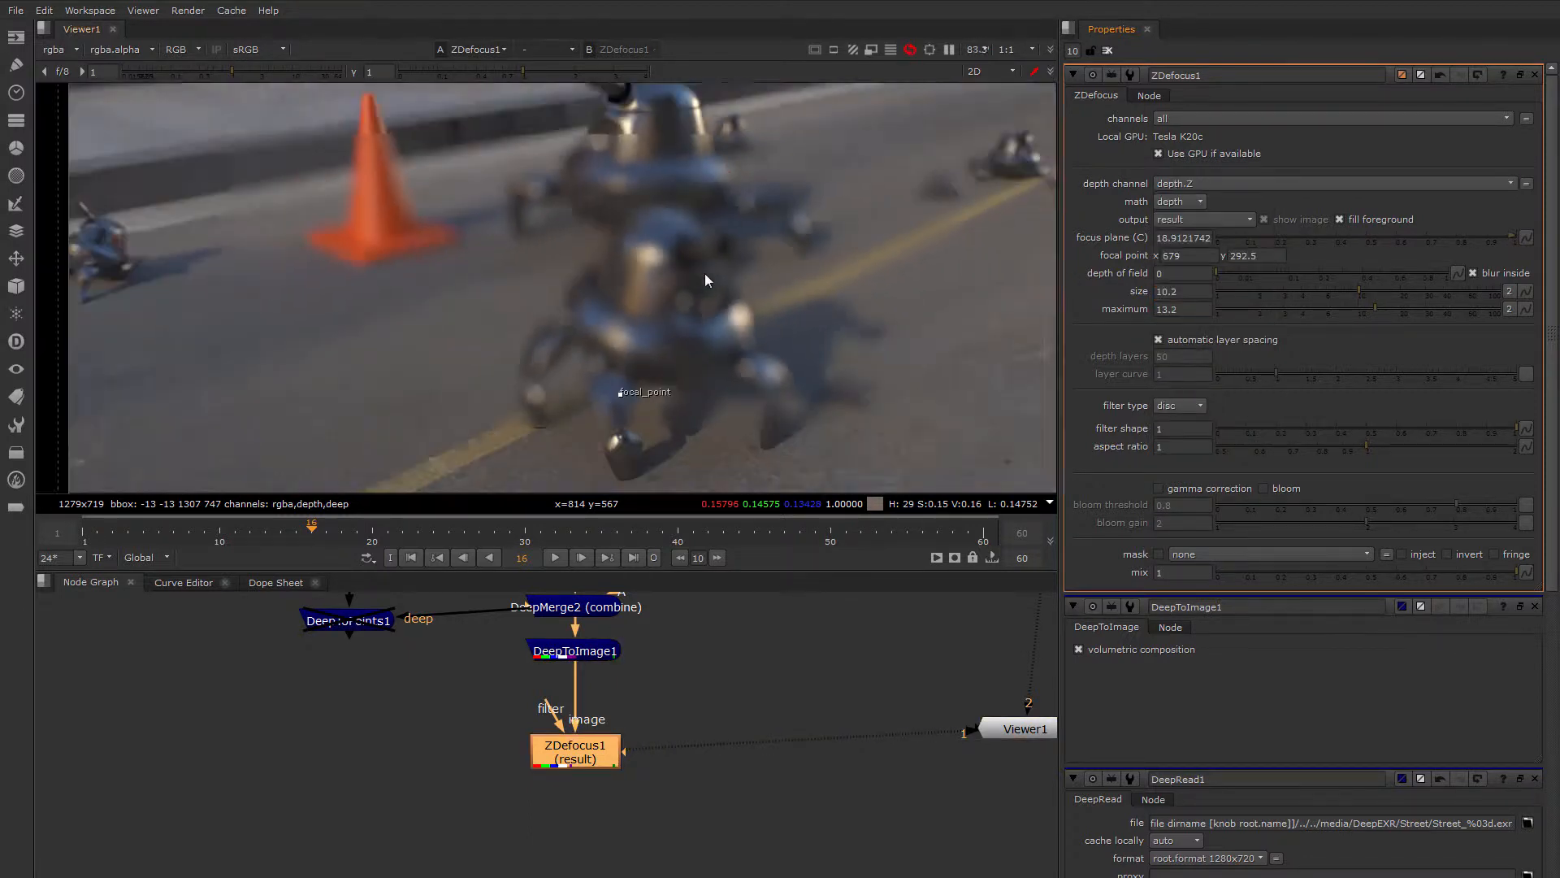
{"action": "left_click_drag", "start_coordinate": [576, 358], "coordinate": [563, 362]}
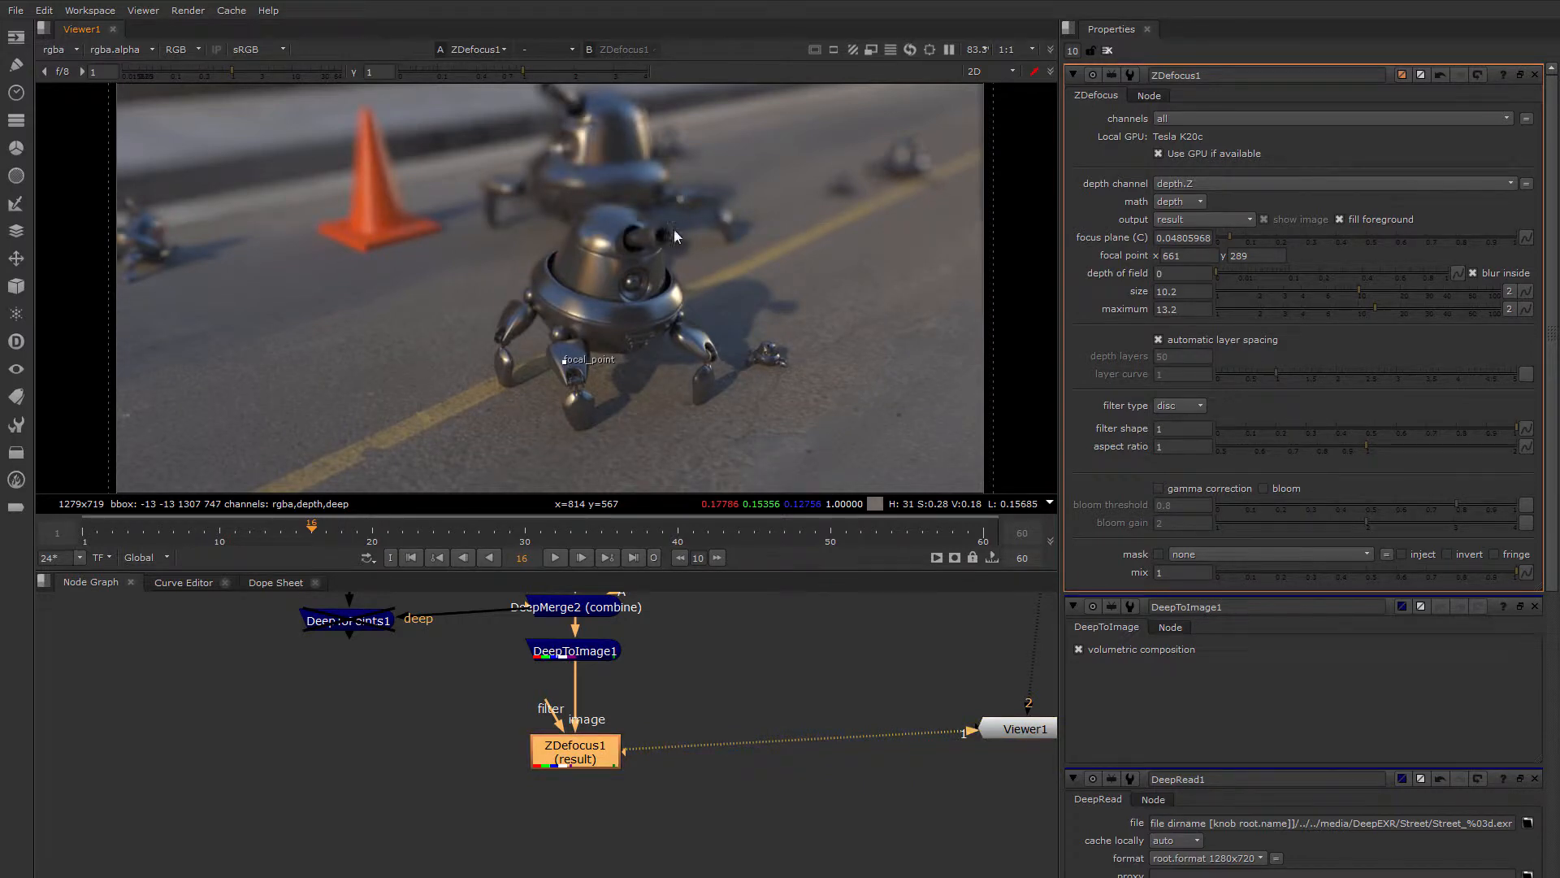
Move the focal point higher on the front leg to x 674.5, y 307.5, and inspect the front spider's edges up close
{"action": "scroll", "coordinate": [675, 229], "scroll_direction": "up", "scroll_amount": 3}
{"action": "scroll", "coordinate": [642, 325], "scroll_direction": "up", "scroll_amount": 2}
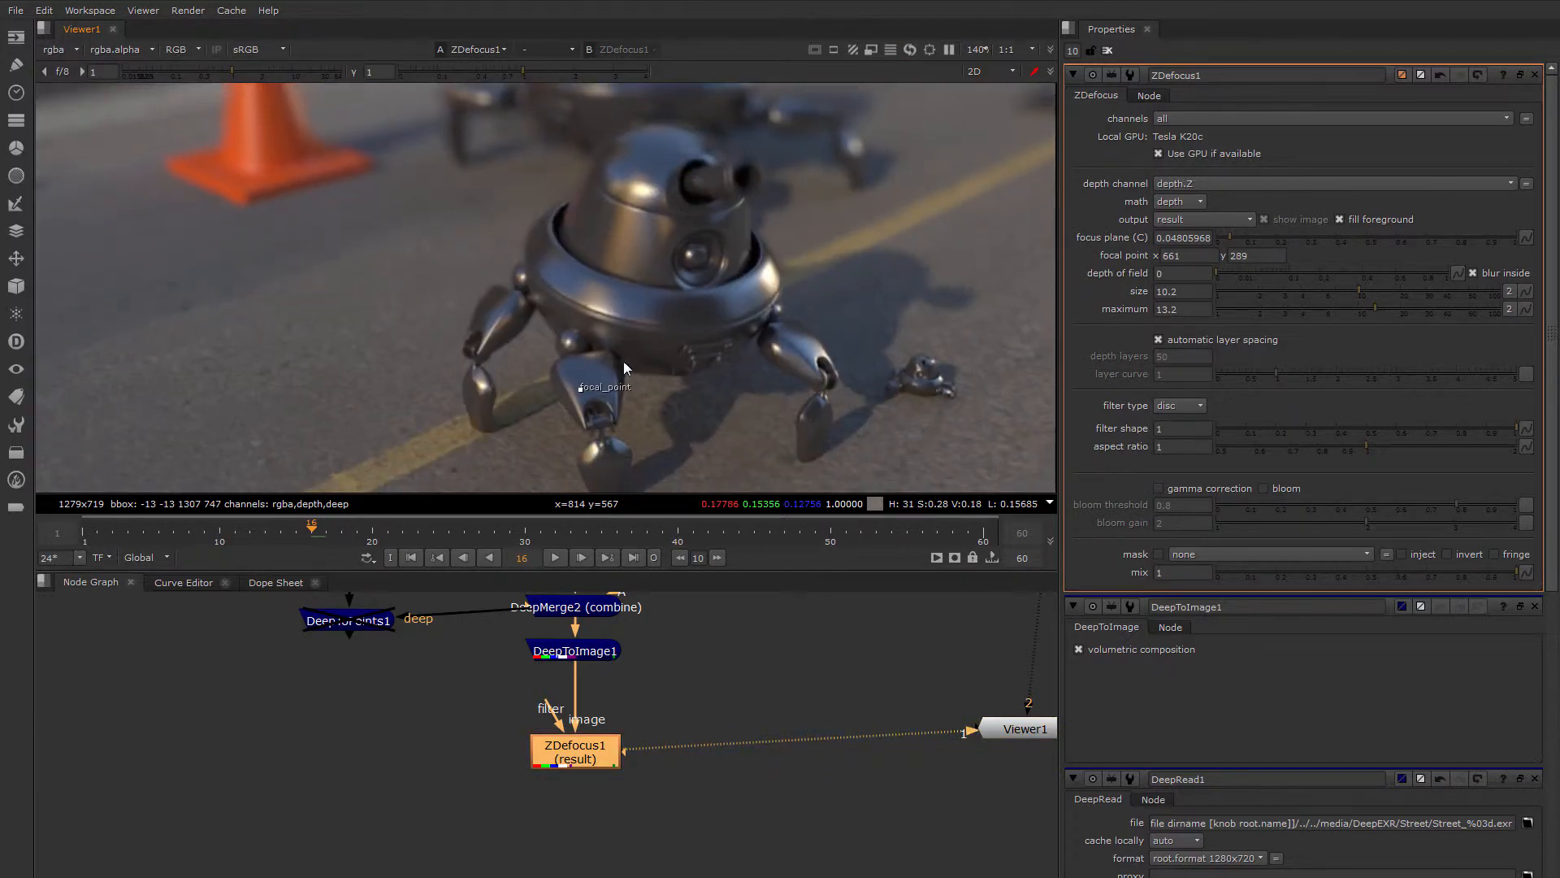
{"action": "left_click_drag", "start_coordinate": [591, 379], "coordinate": [605, 360]}
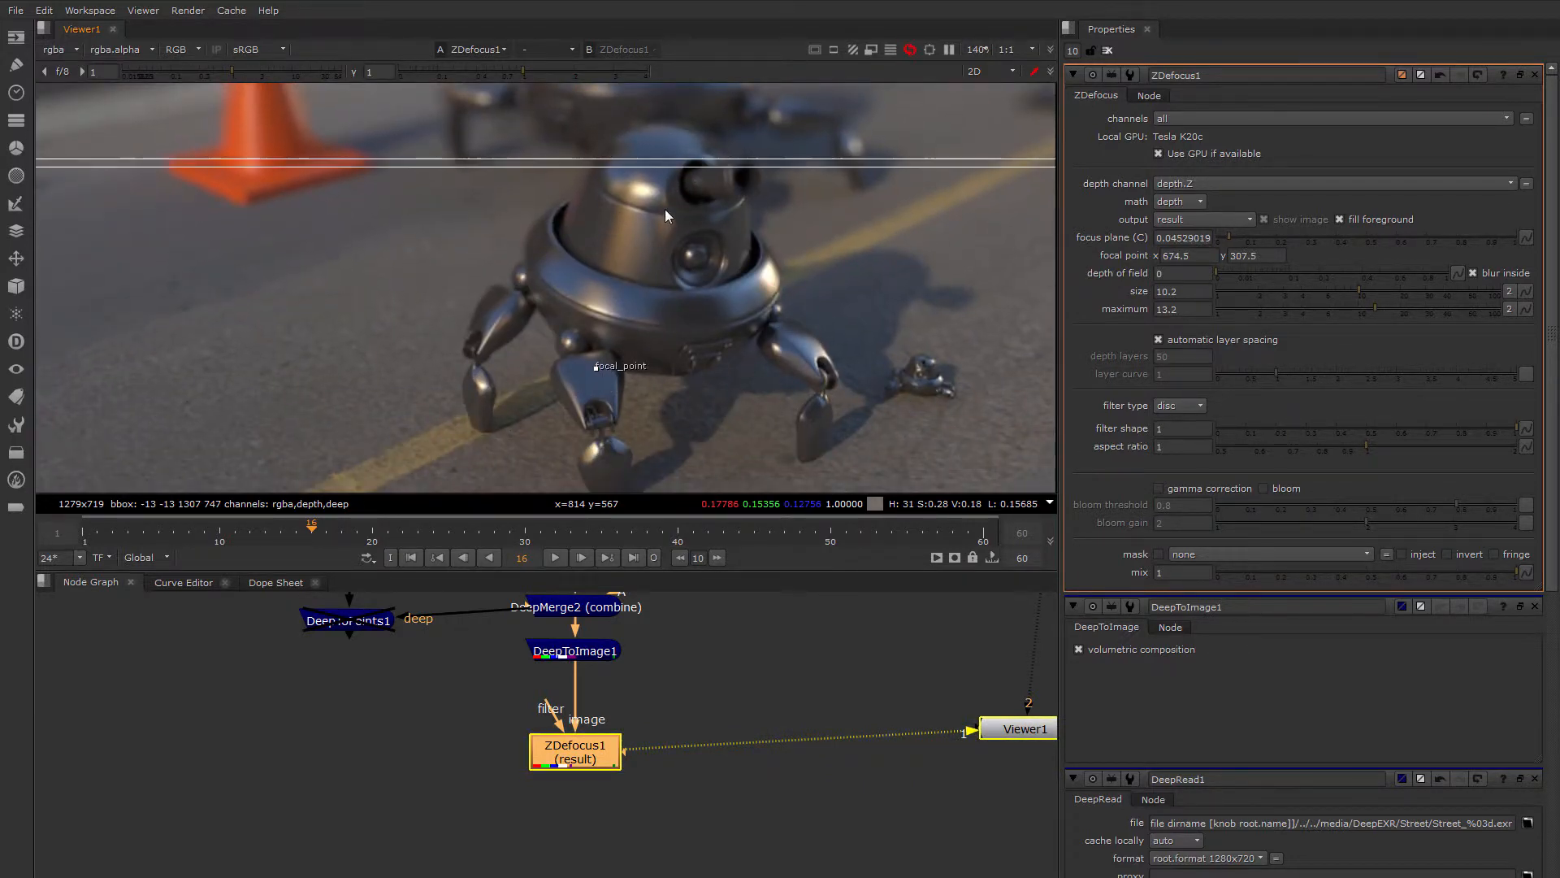
{"action": "scroll", "coordinate": [659, 182], "scroll_direction": "up", "scroll_amount": 4}
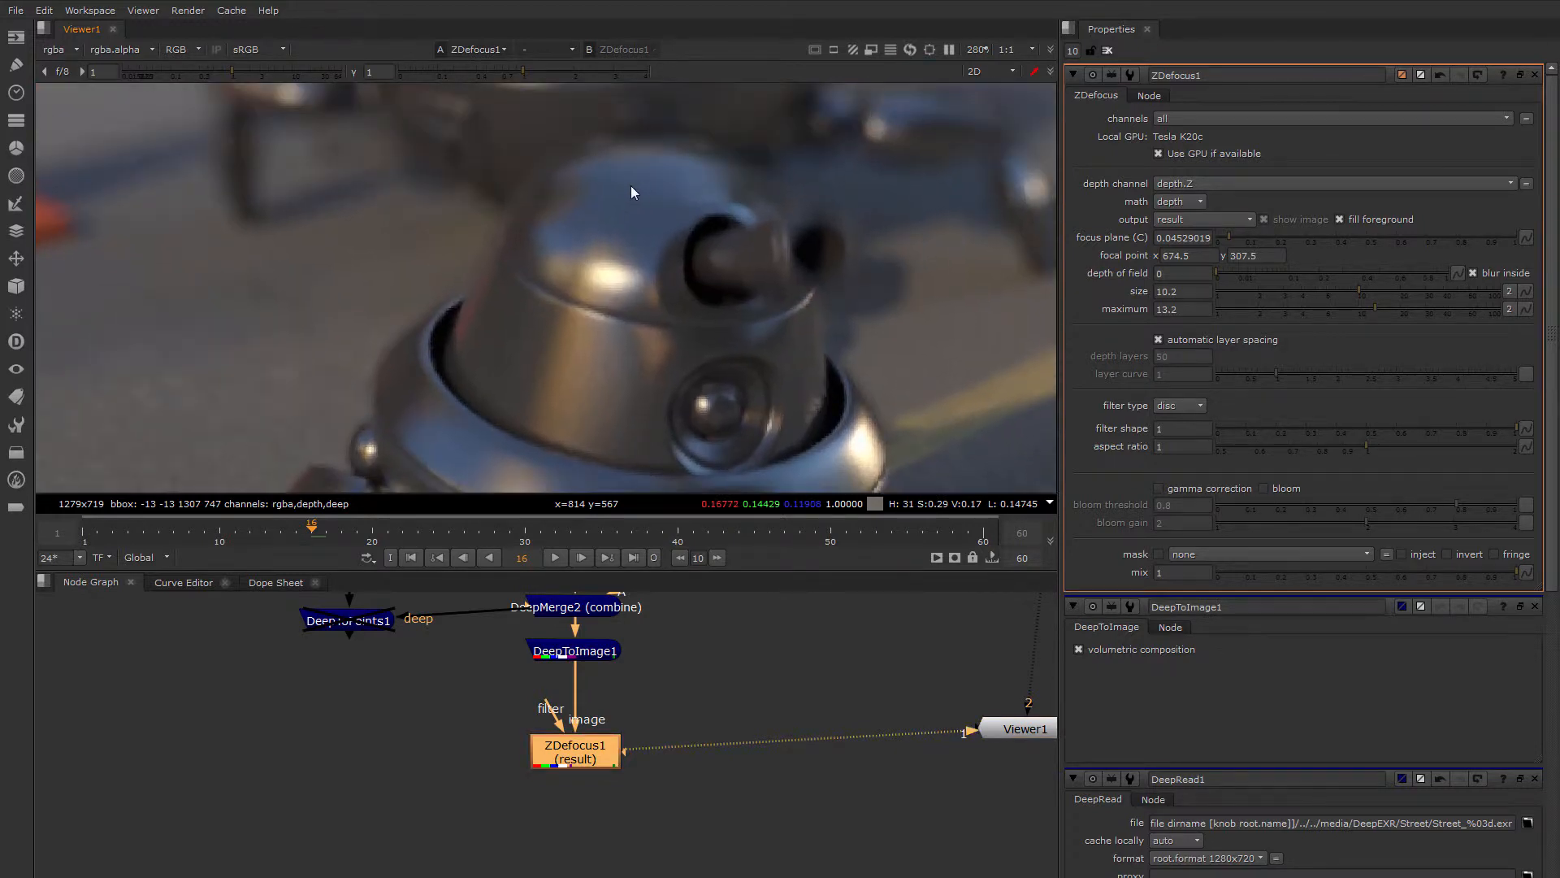
{"action": "scroll", "coordinate": [616, 185], "scroll_direction": "down", "scroll_amount": 4}
{"action": "scroll", "coordinate": [679, 225], "scroll_direction": "up", "scroll_amount": 4}
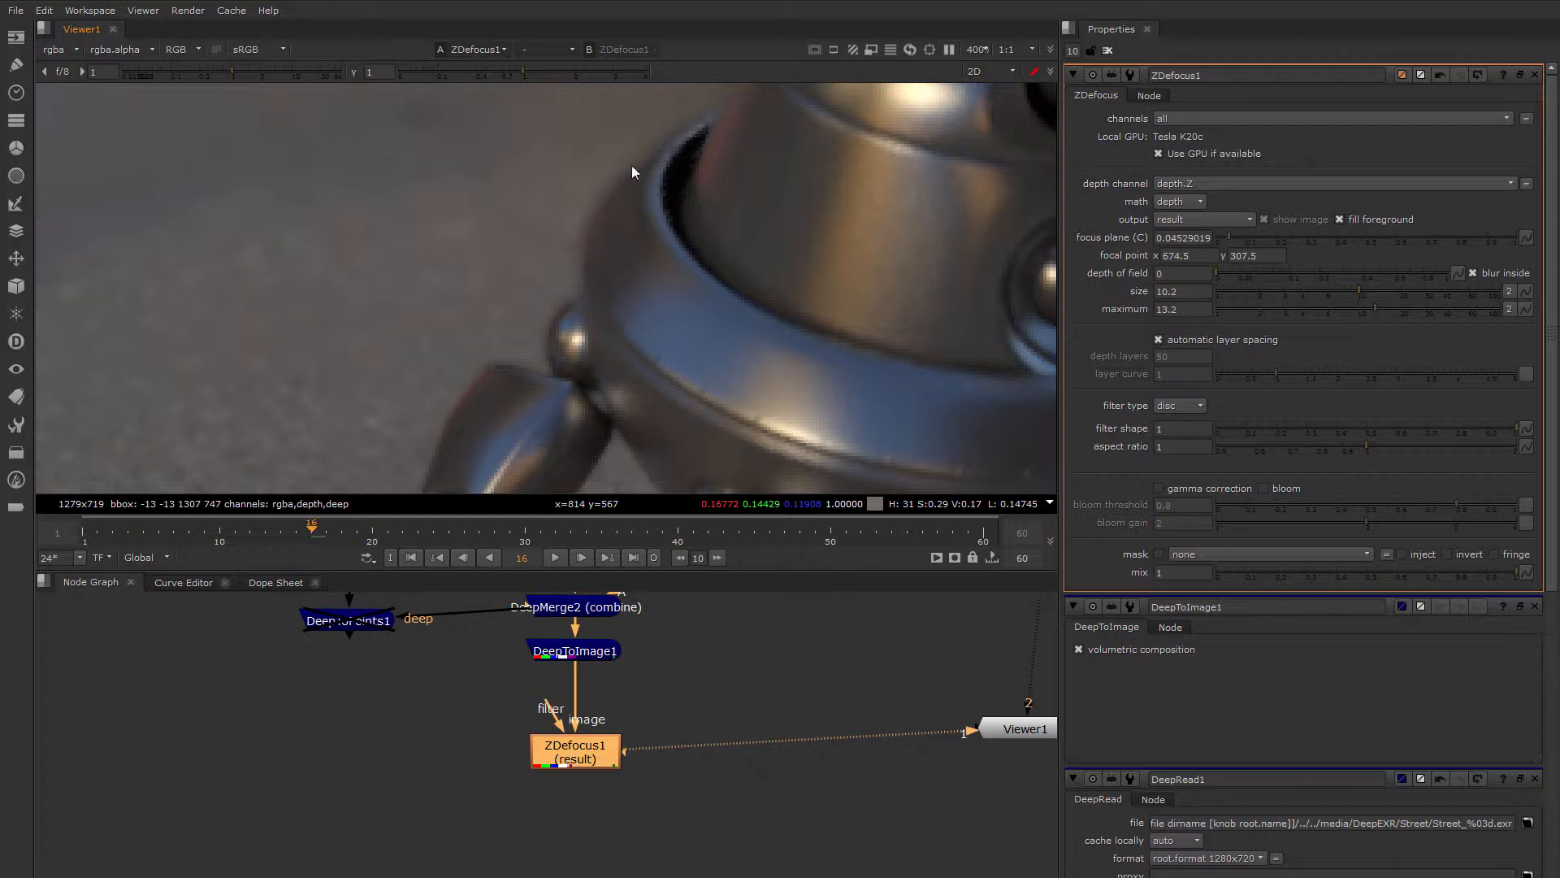
{"action": "scroll", "coordinate": [629, 189], "scroll_direction": "down", "scroll_amount": 4}
{"action": "scroll", "coordinate": [647, 221], "scroll_direction": "up", "scroll_amount": 2}
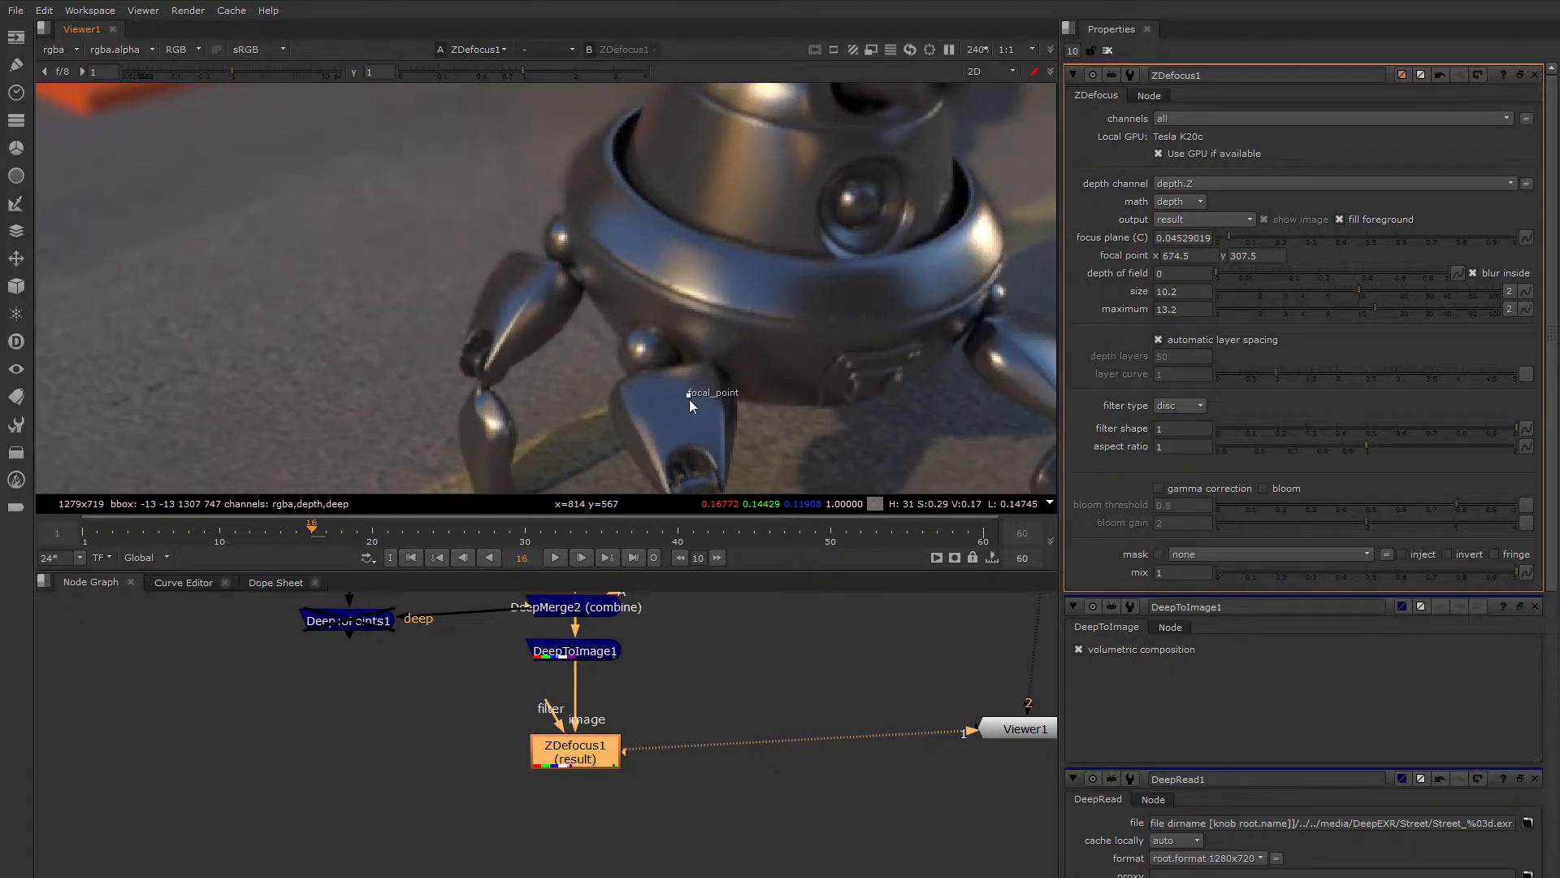
Move the focal point onto the front spider's lower body rim at about x 652, y 352, and check the focus on its dome
{"action": "left_click_drag", "start_coordinate": [690, 398], "coordinate": [645, 313]}
{"action": "scroll", "coordinate": [728, 231], "scroll_direction": "down", "scroll_amount": 1}
{"action": "middle_click_drag", "start_coordinate": [728, 232], "coordinate": [665, 279]}
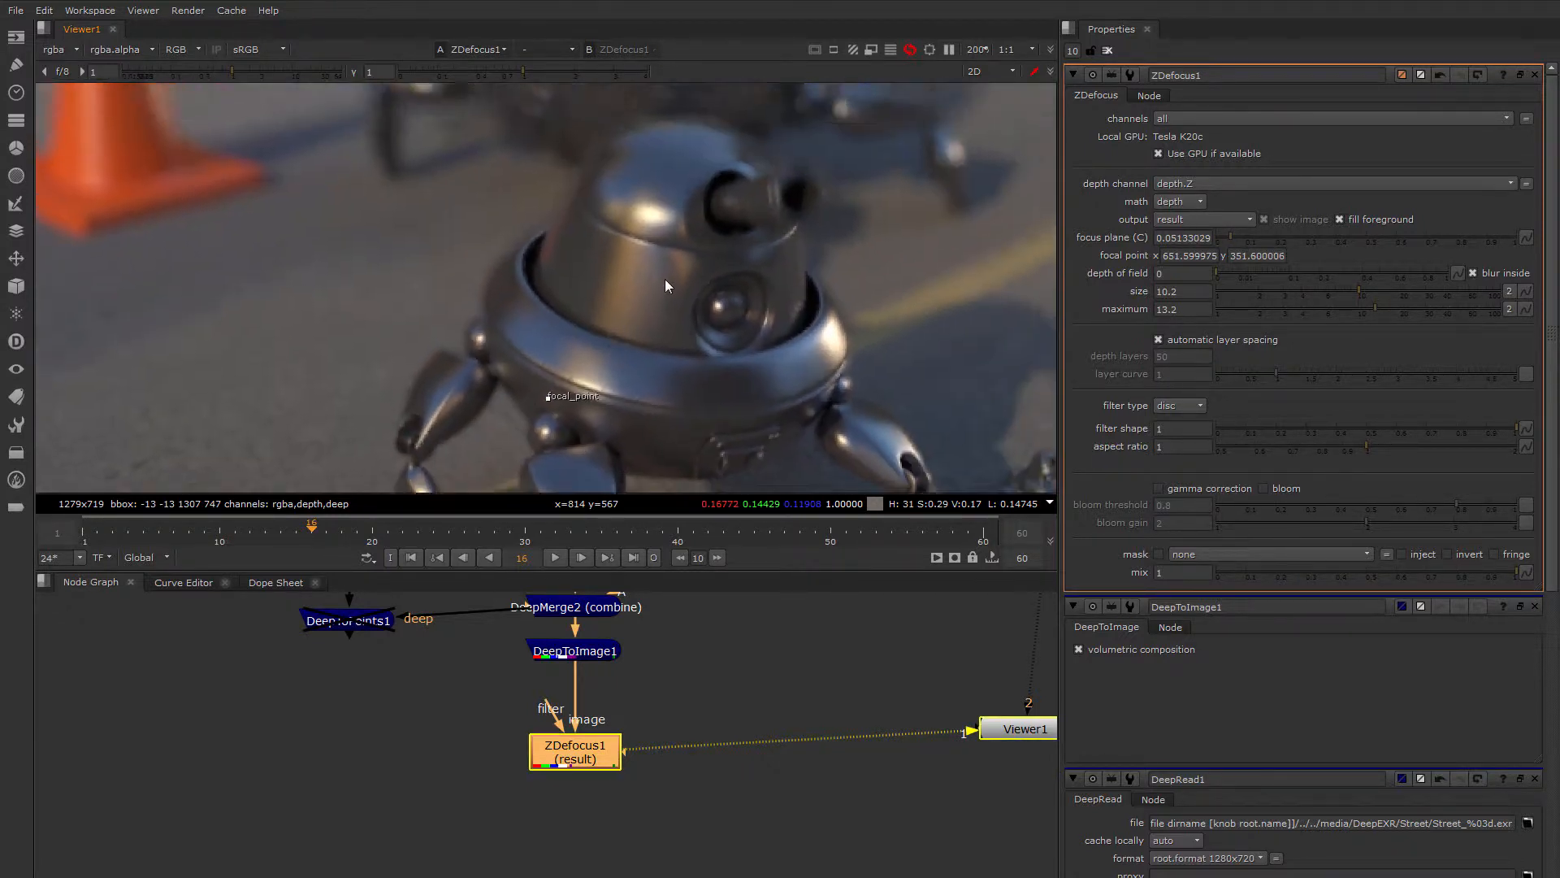
{"action": "scroll", "coordinate": [664, 280], "scroll_direction": "down", "scroll_amount": 1}
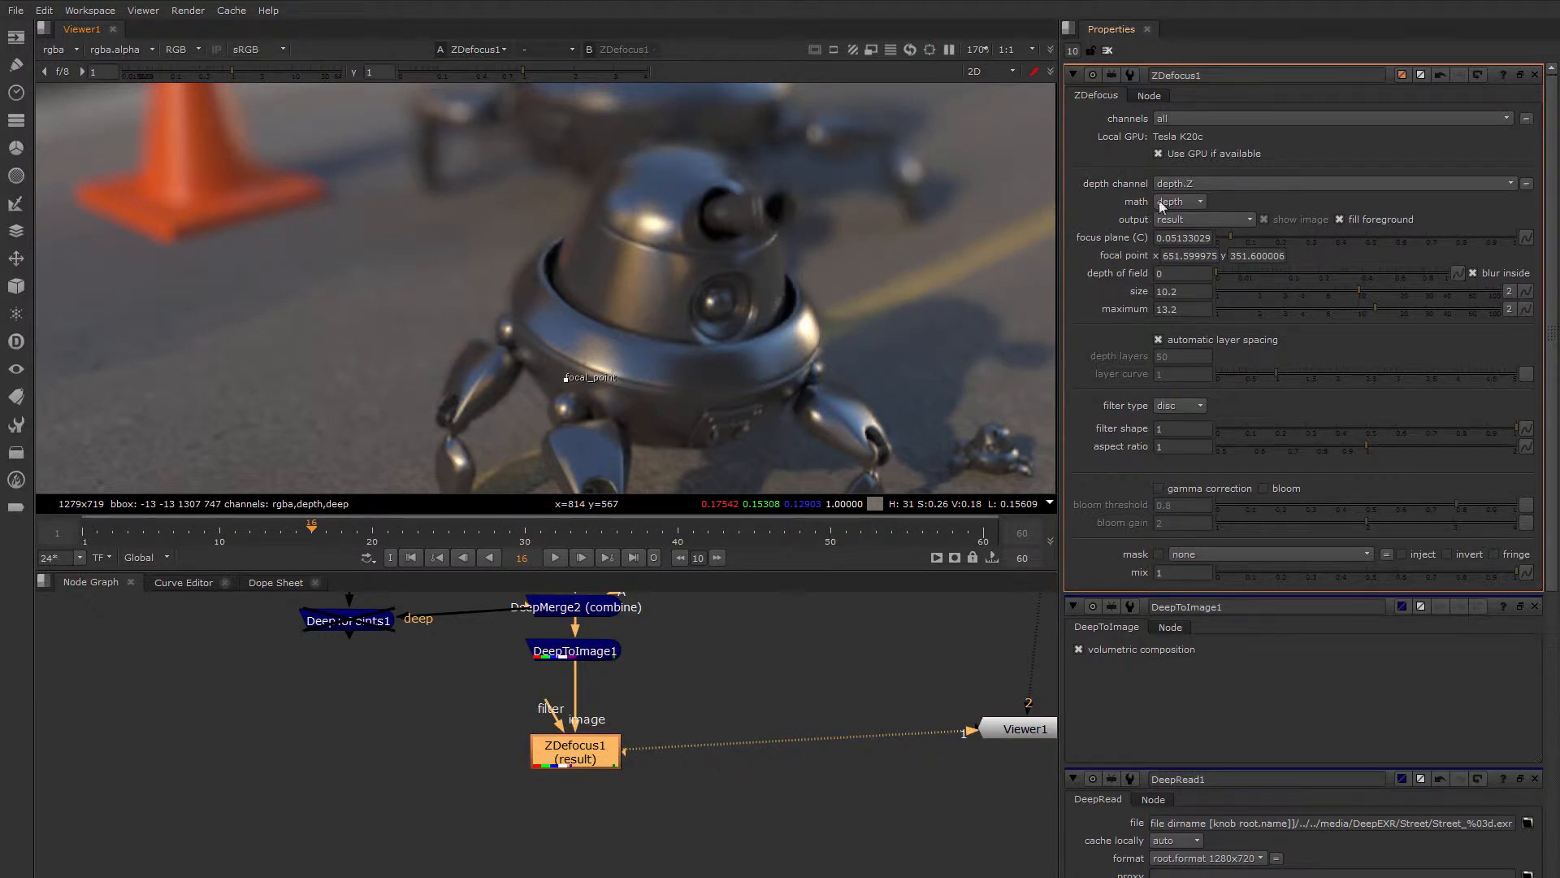
Set the ZDefocus1 depth channel to deep.front and place the focal point on the front spider's lower body at x 718, y 328
{"action": "left_click", "coordinate": [1195, 185]}
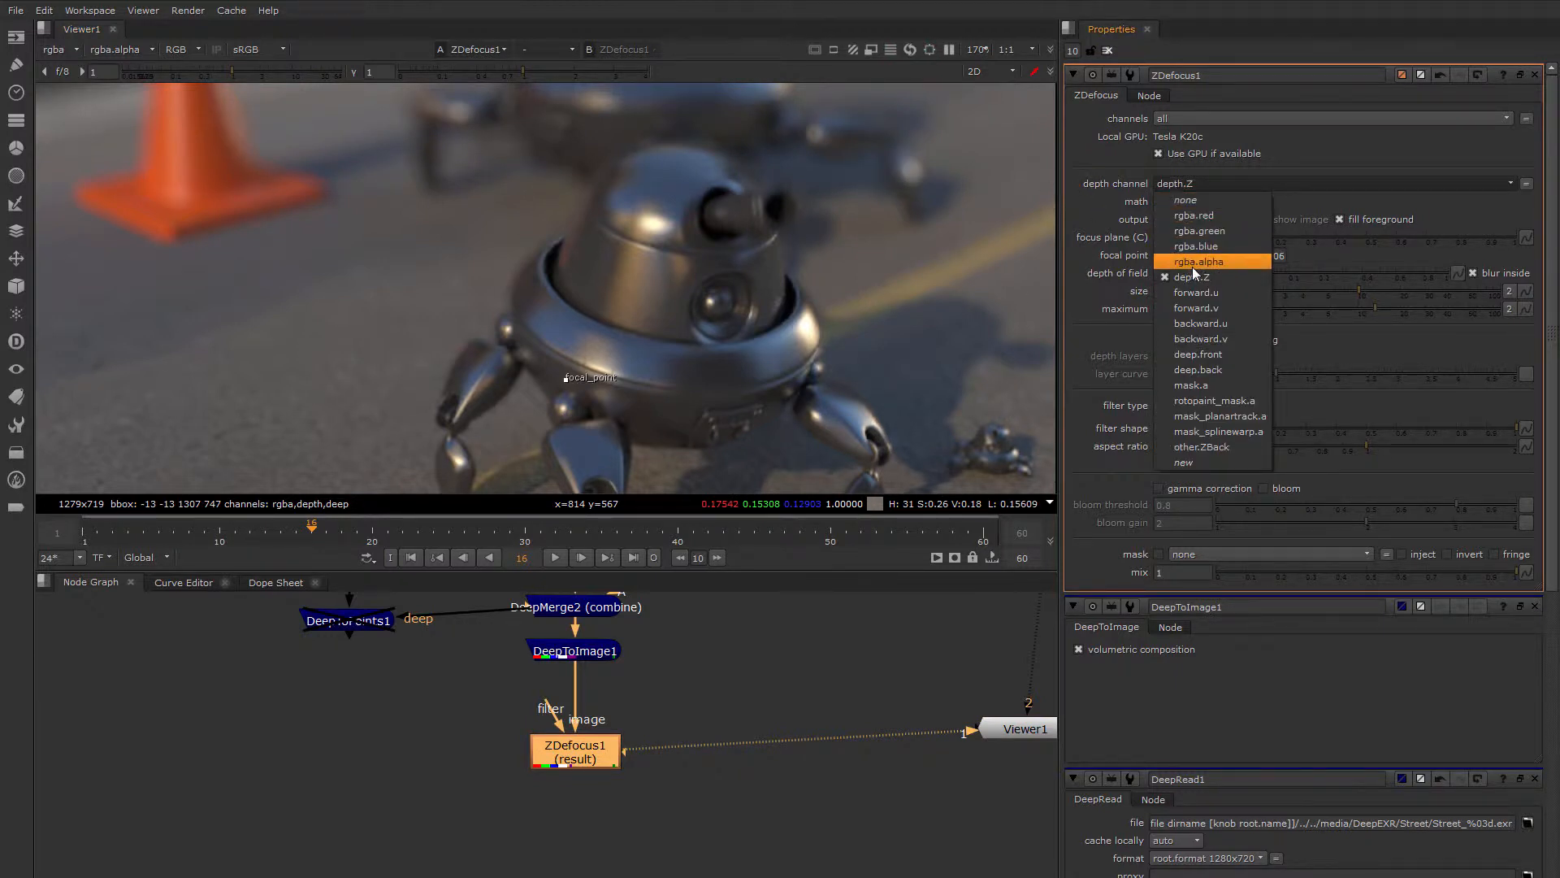
{"action": "left_click", "coordinate": [1197, 354]}
{"action": "scroll", "coordinate": [629, 280], "scroll_direction": "down", "scroll_amount": 3}
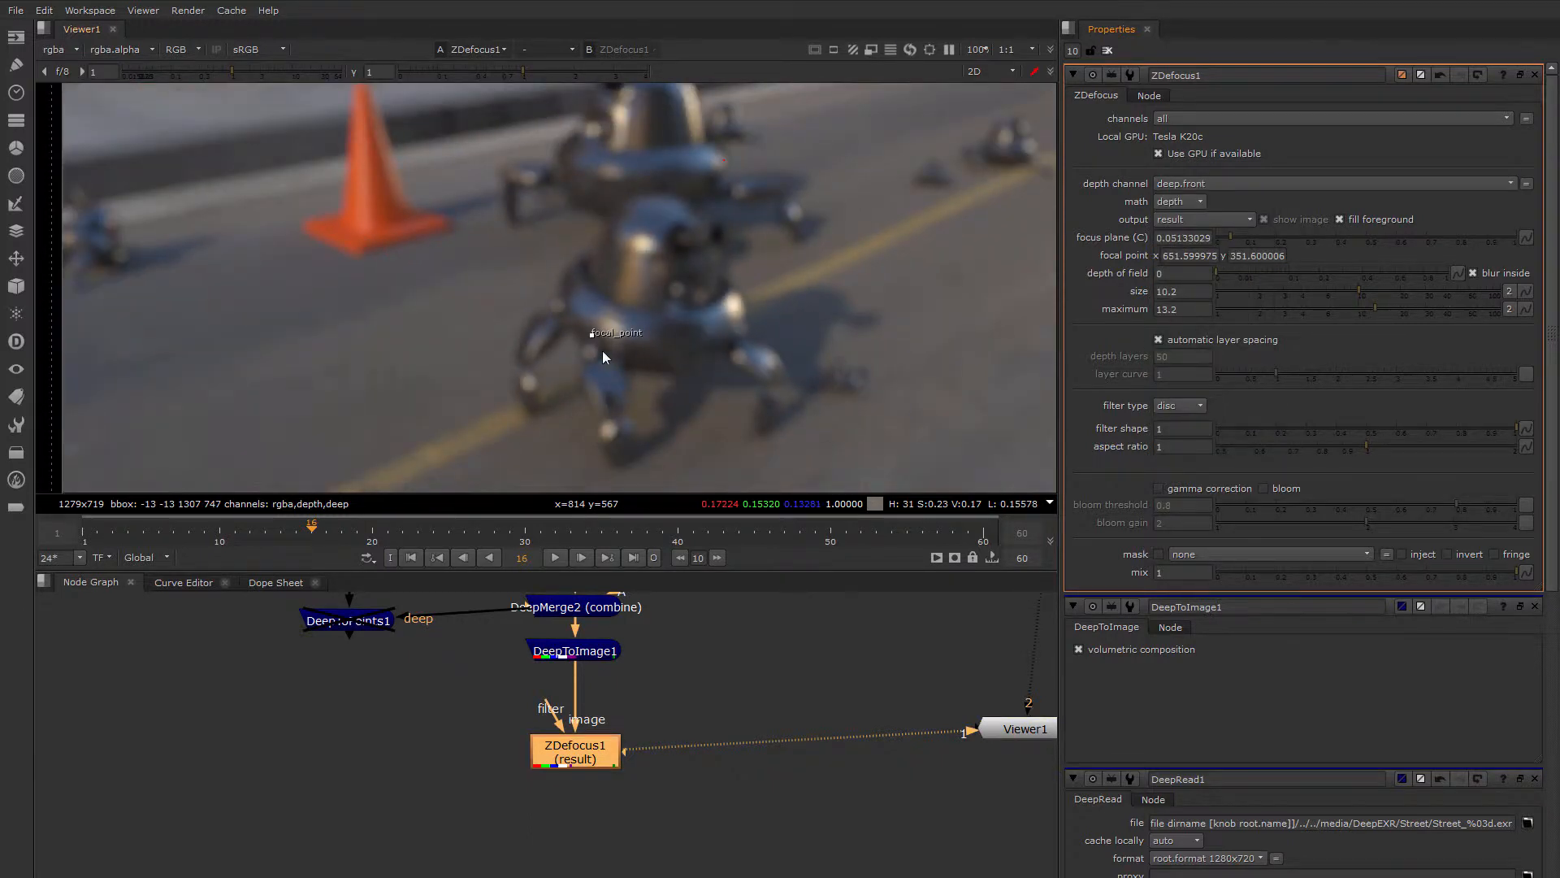
{"action": "left_click_drag", "start_coordinate": [596, 336], "coordinate": [651, 355]}
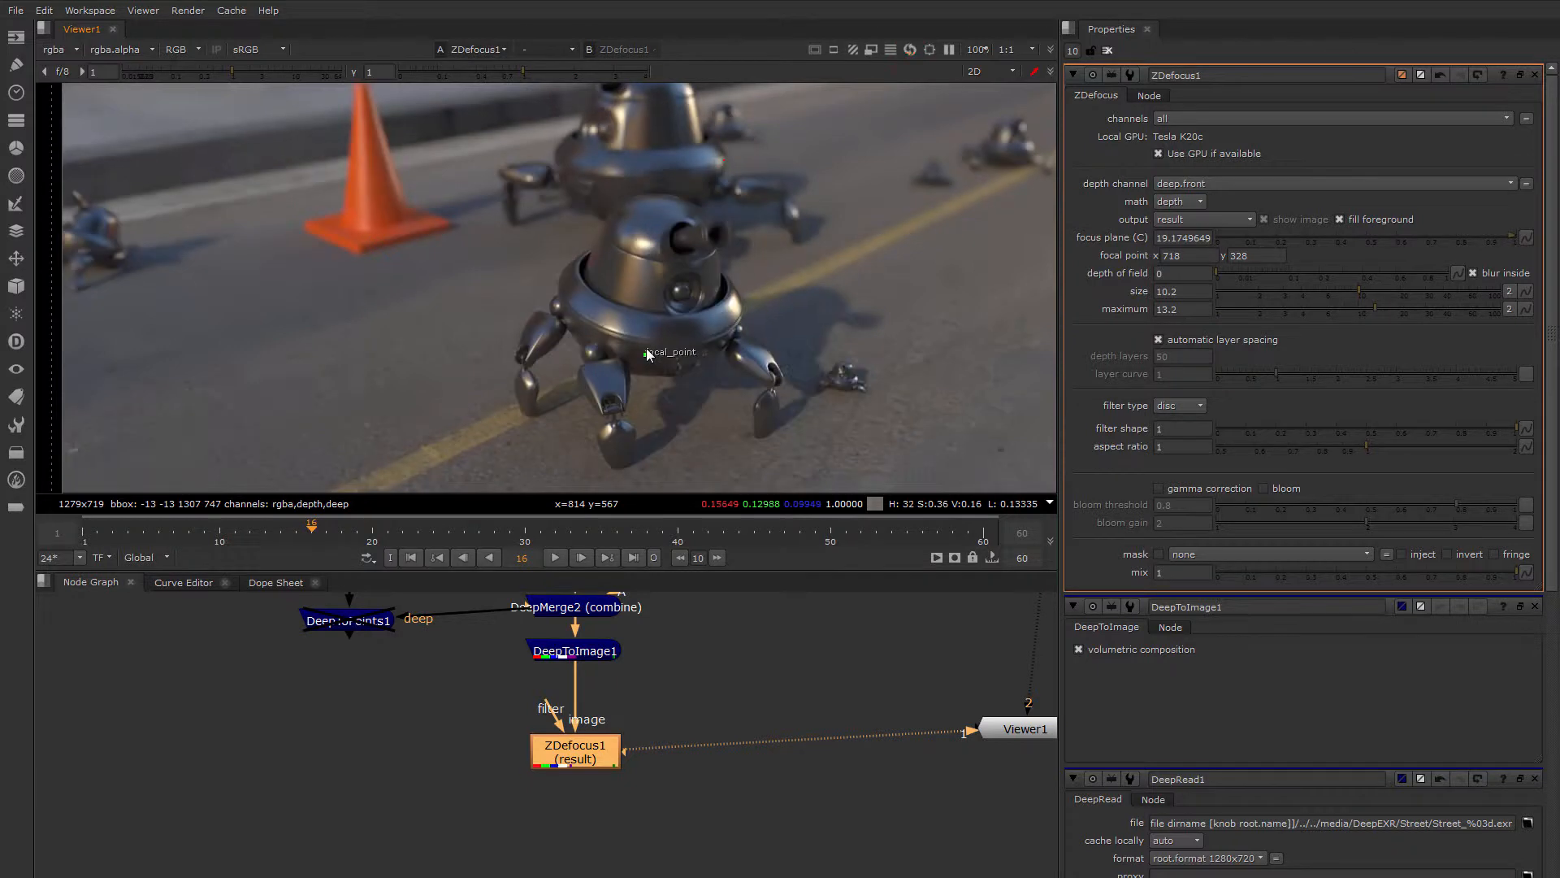
{"action": "scroll", "coordinate": [703, 222], "scroll_direction": "up", "scroll_amount": 3}
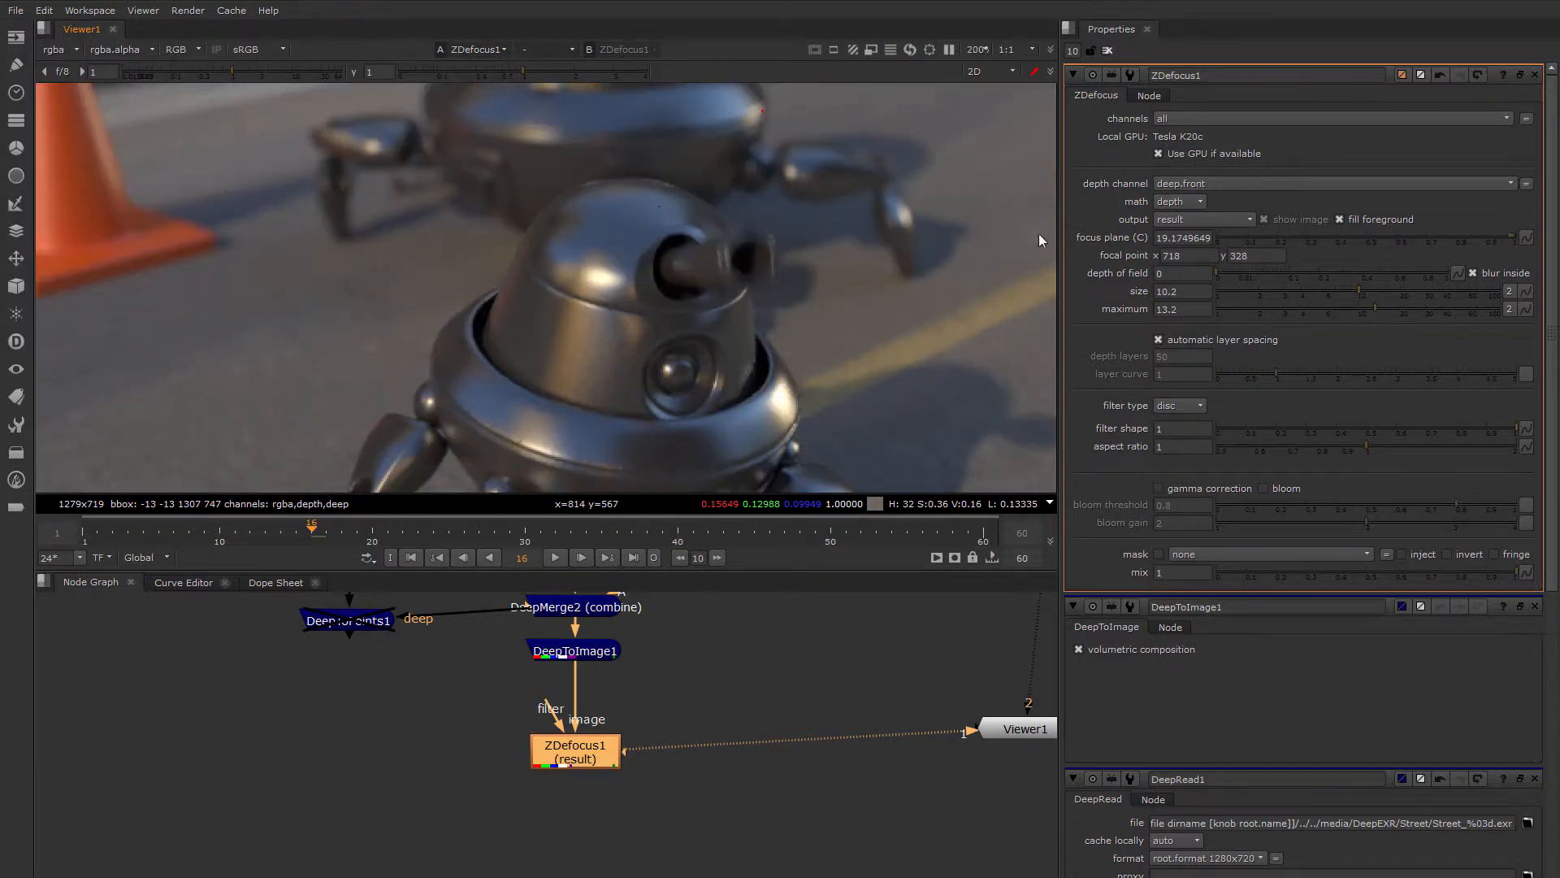
Move the focal point onto the front spider's front leg at x 669.5, y 283
{"action": "scroll", "coordinate": [655, 213], "scroll_direction": "down", "scroll_amount": 2}
{"action": "middle_click_drag", "start_coordinate": [655, 213], "coordinate": [699, 236]}
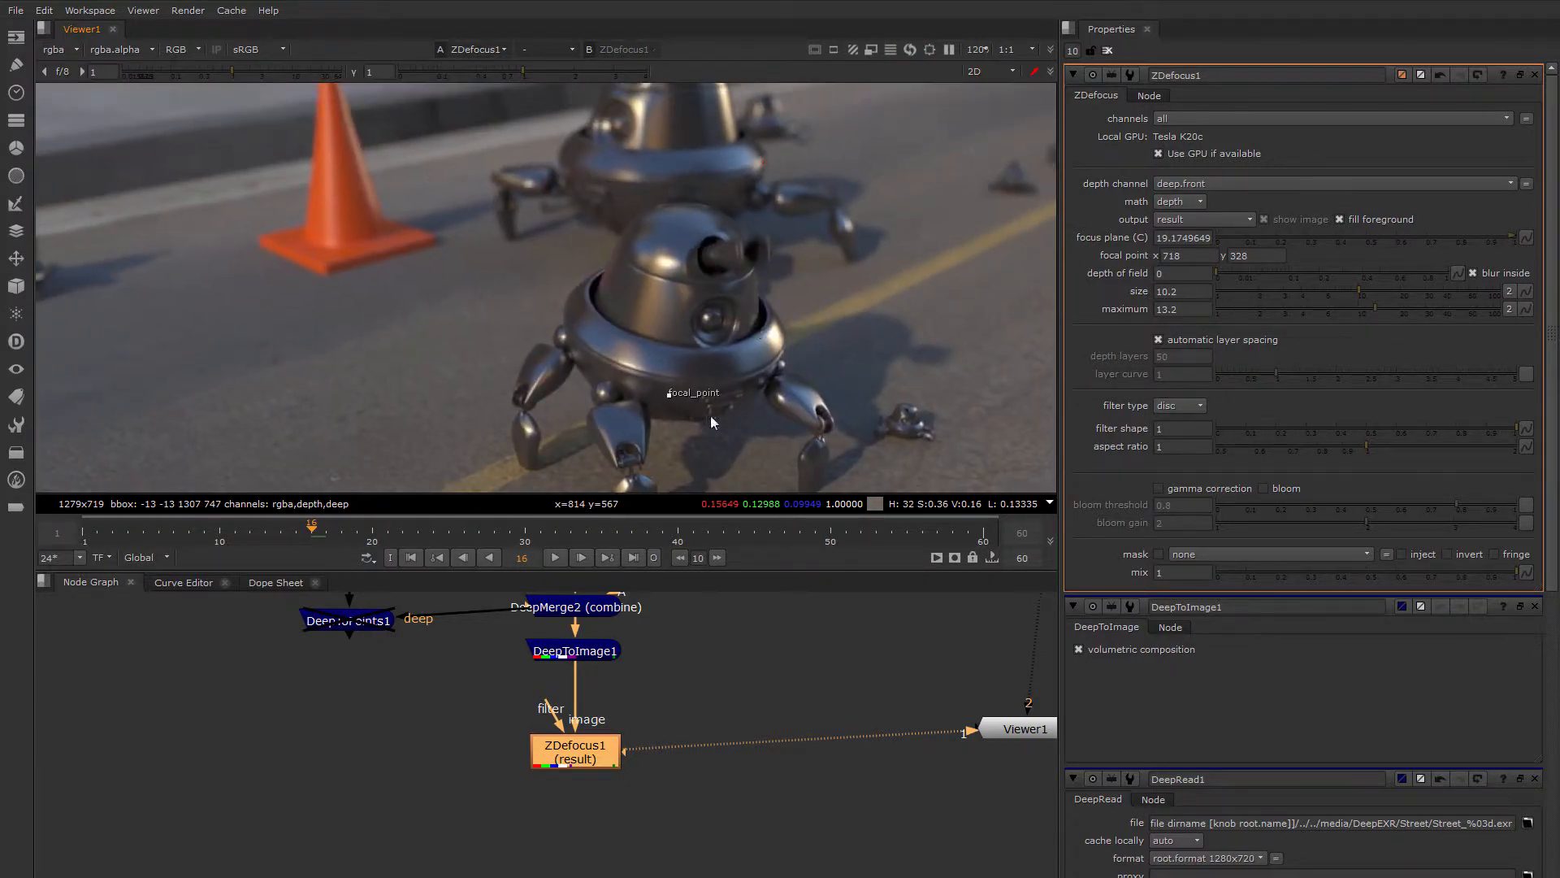
{"action": "left_click_drag", "start_coordinate": [671, 396], "coordinate": [626, 441]}
{"action": "scroll", "coordinate": [681, 252], "scroll_direction": "up", "scroll_amount": 3}
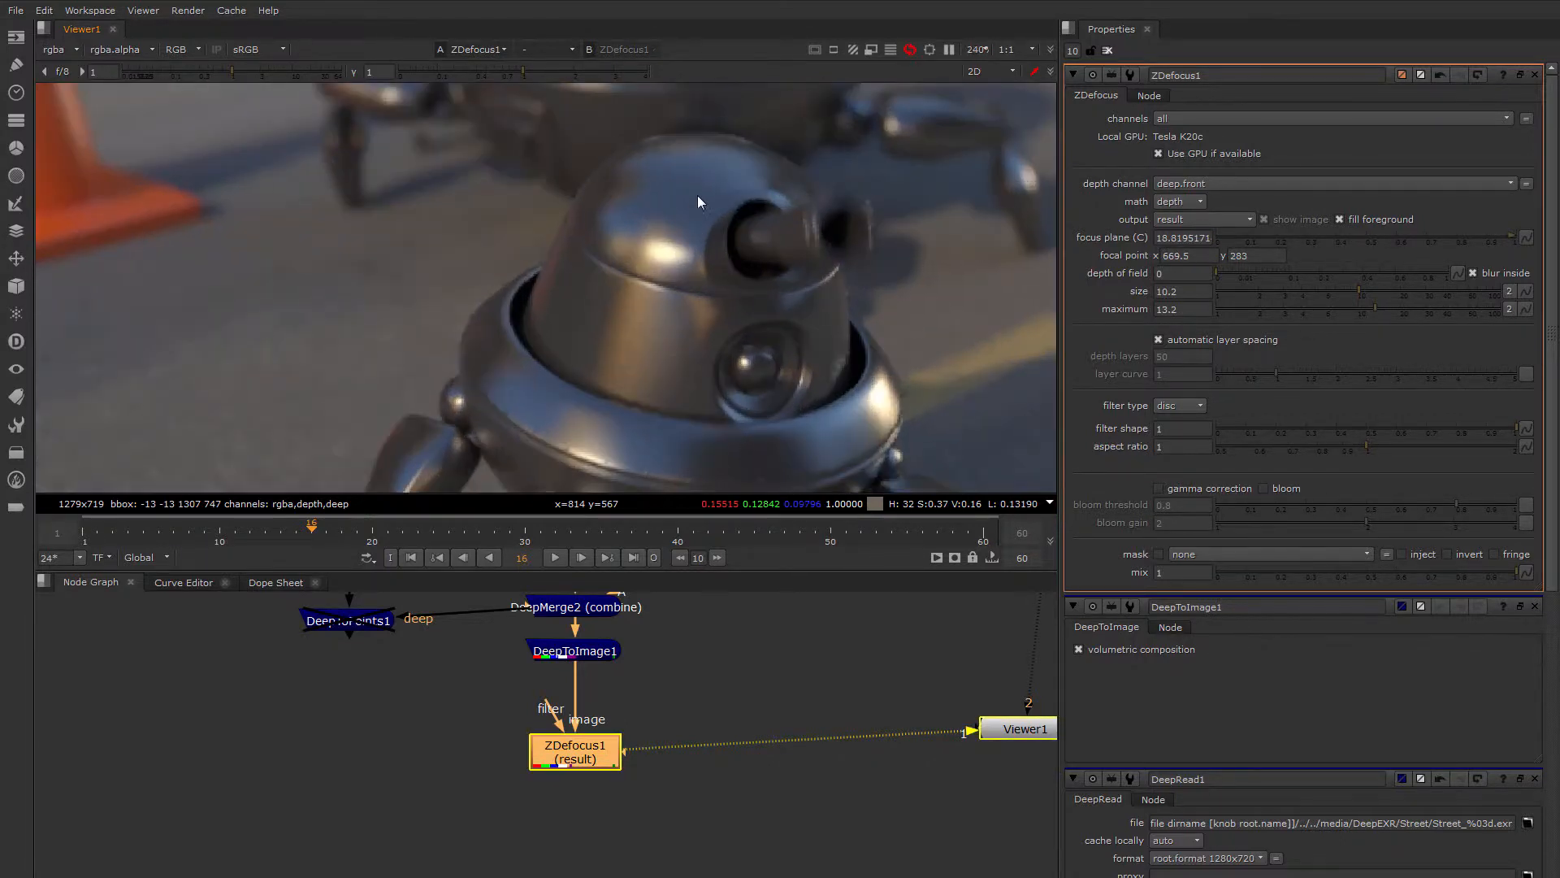
Examine the defocused edges where the front spider's dome overlaps the spider behind it, along with its body and legs
{"action": "scroll", "coordinate": [707, 345], "scroll_direction": "down", "scroll_amount": 4}
{"action": "middle_click_drag", "start_coordinate": [743, 236], "coordinate": [647, 293]}
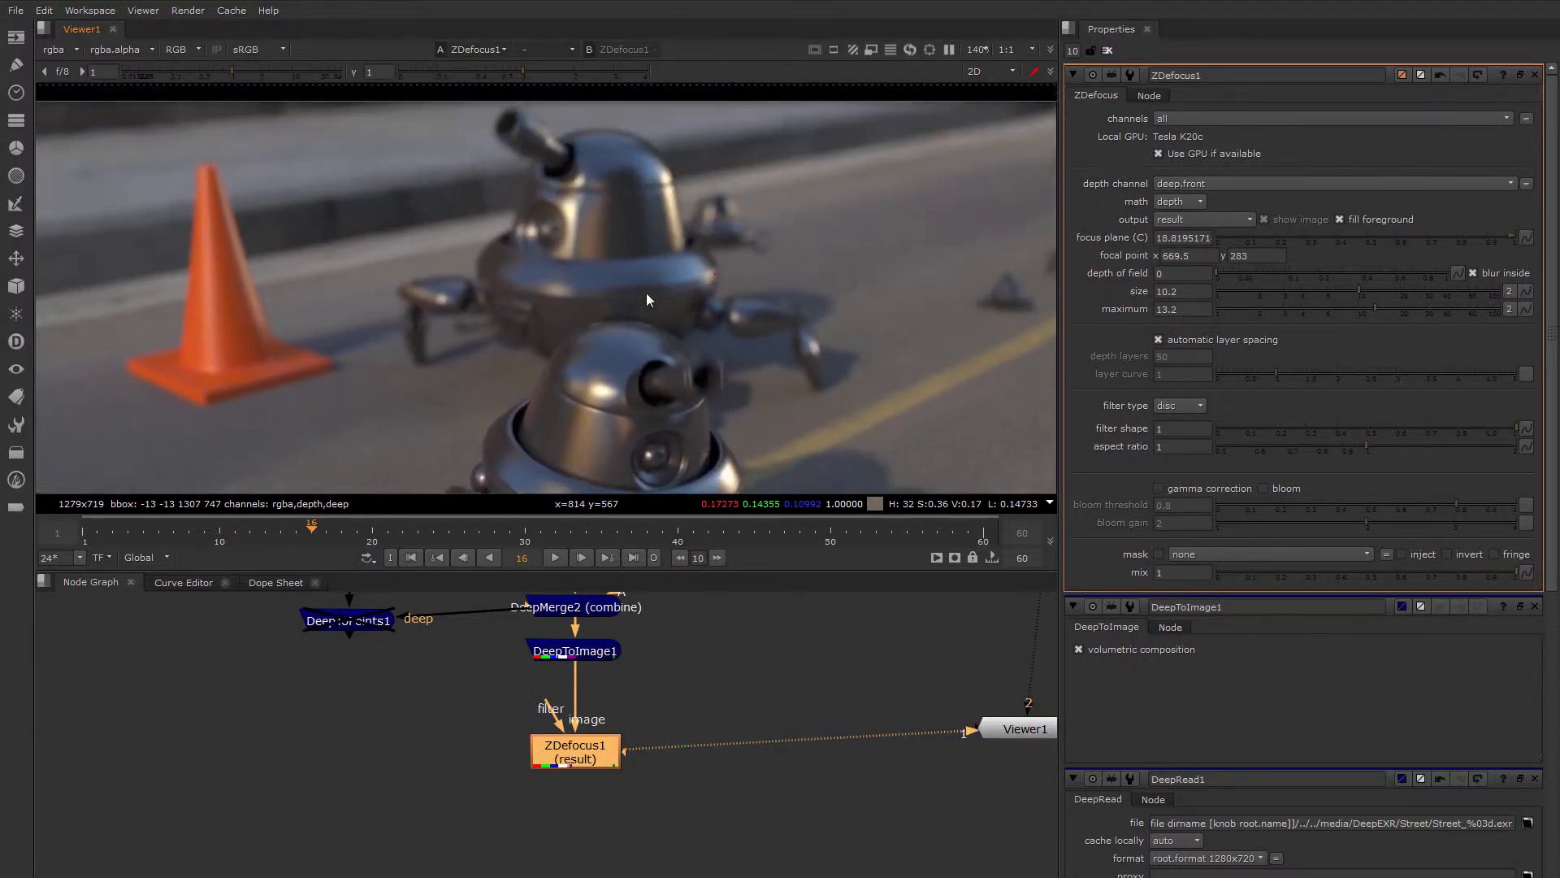
{"action": "scroll", "coordinate": [679, 339], "scroll_direction": "up", "scroll_amount": 1}
{"action": "middle_click_drag", "start_coordinate": [587, 336], "coordinate": [636, 340]}
{"action": "scroll", "coordinate": [651, 329], "scroll_direction": "up", "scroll_amount": 6}
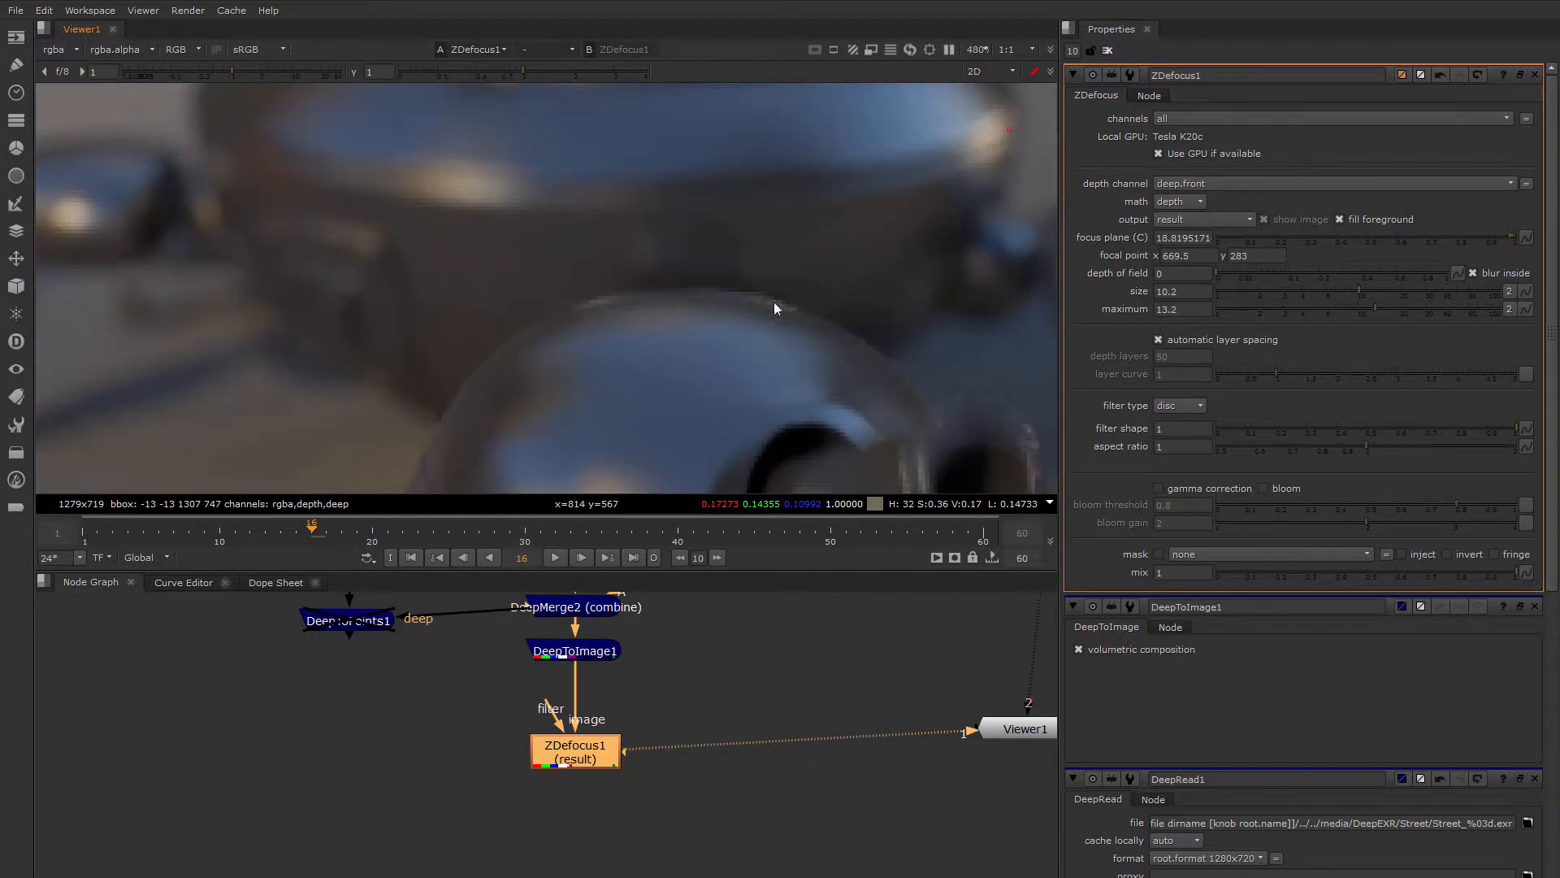
{"action": "scroll", "coordinate": [756, 333], "scroll_direction": "down", "scroll_amount": 3}
{"action": "scroll", "coordinate": [748, 349], "scroll_direction": "down", "scroll_amount": 2}
{"action": "middle_click_drag", "start_coordinate": [748, 349], "coordinate": [668, 236]}
{"action": "middle_click_drag", "start_coordinate": [580, 470], "coordinate": [617, 319]}
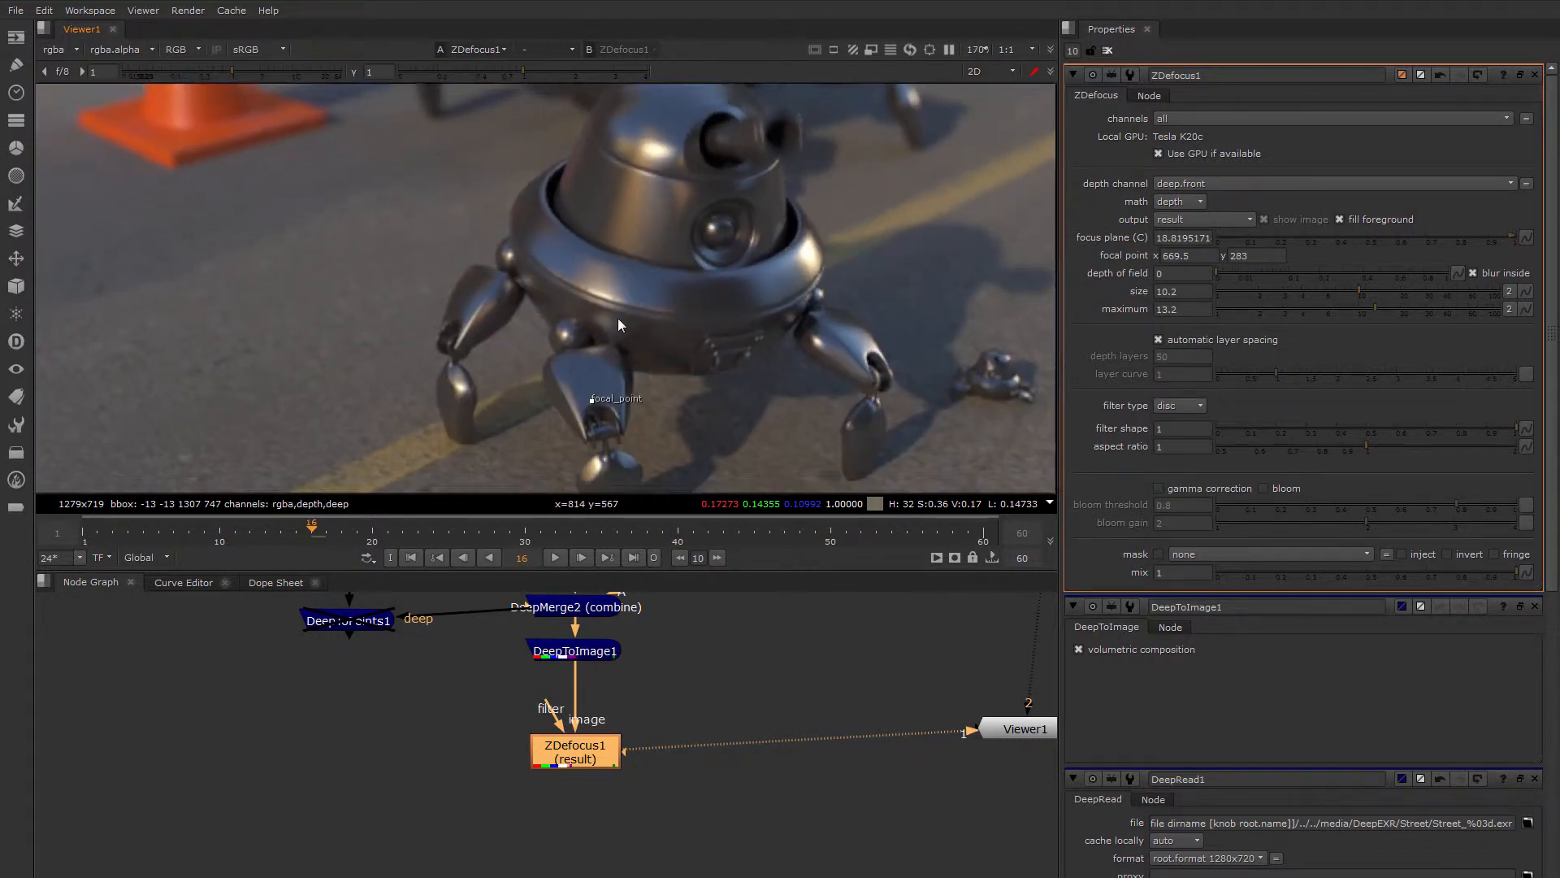
Reduce the ZDefocus1 size to 4.8 and maximum to 11, and review the softer defocus across the scene
{"action": "mouse_move", "coordinate": [1356, 290]}
{"action": "left_mouse_down"}
{"action": "mouse_move", "coordinate": [1315, 292]}
{"action": "mouse_move", "coordinate": [1363, 309]}
{"action": "left_mouse_up"}
{"action": "scroll", "coordinate": [716, 281], "scroll_direction": "down", "scroll_amount": 2}
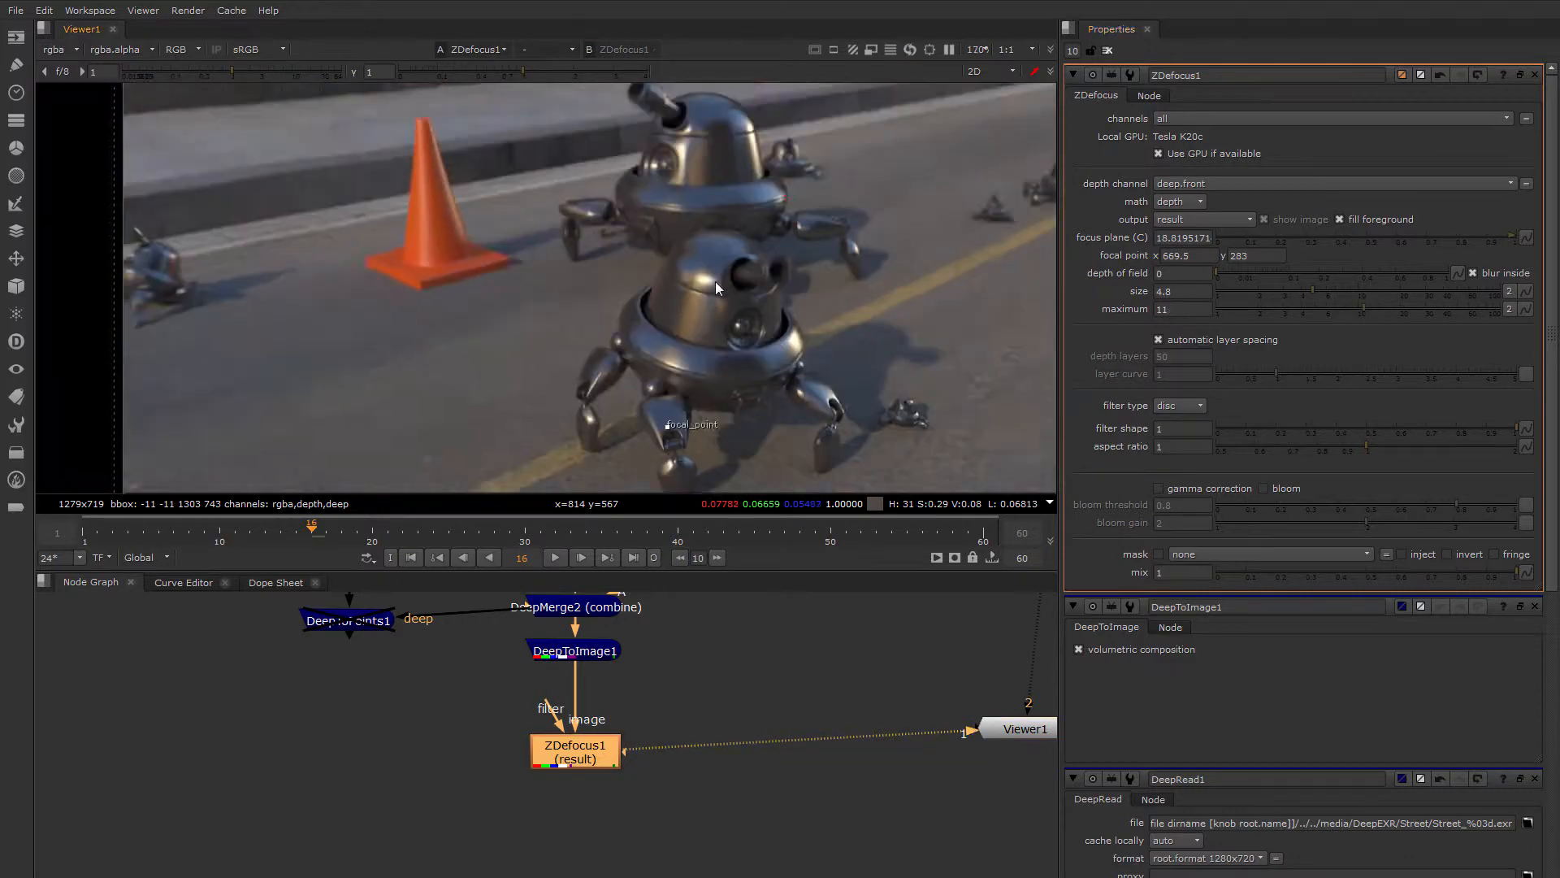
{"action": "middle_click_drag", "start_coordinate": [715, 282], "coordinate": [621, 203]}
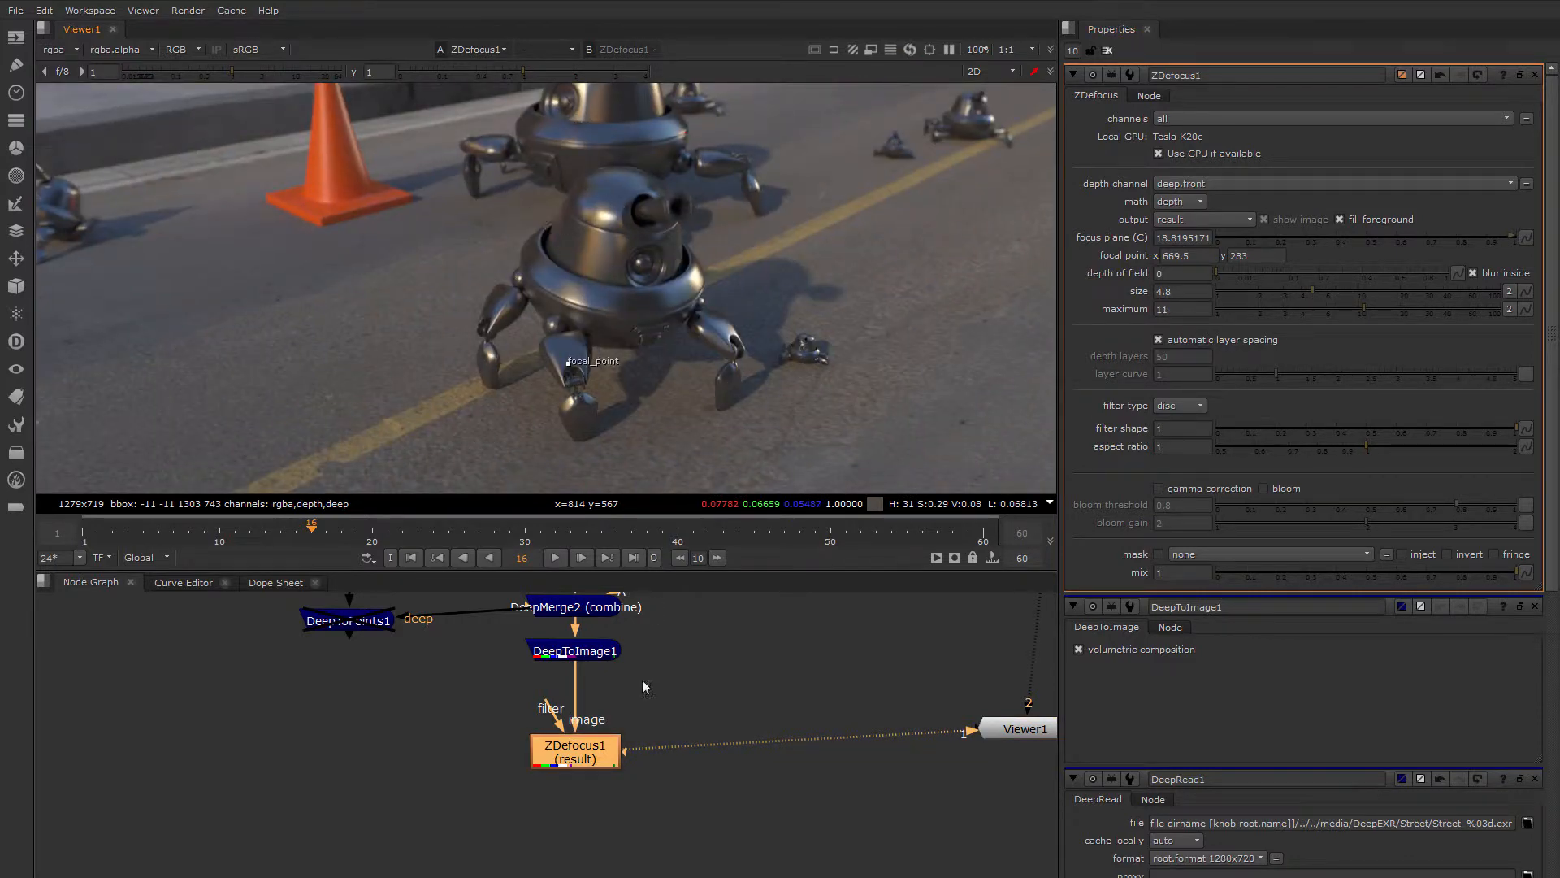
Disable the ZDefocus1 node to see the merged spiders and street without defocus
{"action": "scroll", "coordinate": [696, 761], "scroll_direction": "down", "scroll_amount": 3}
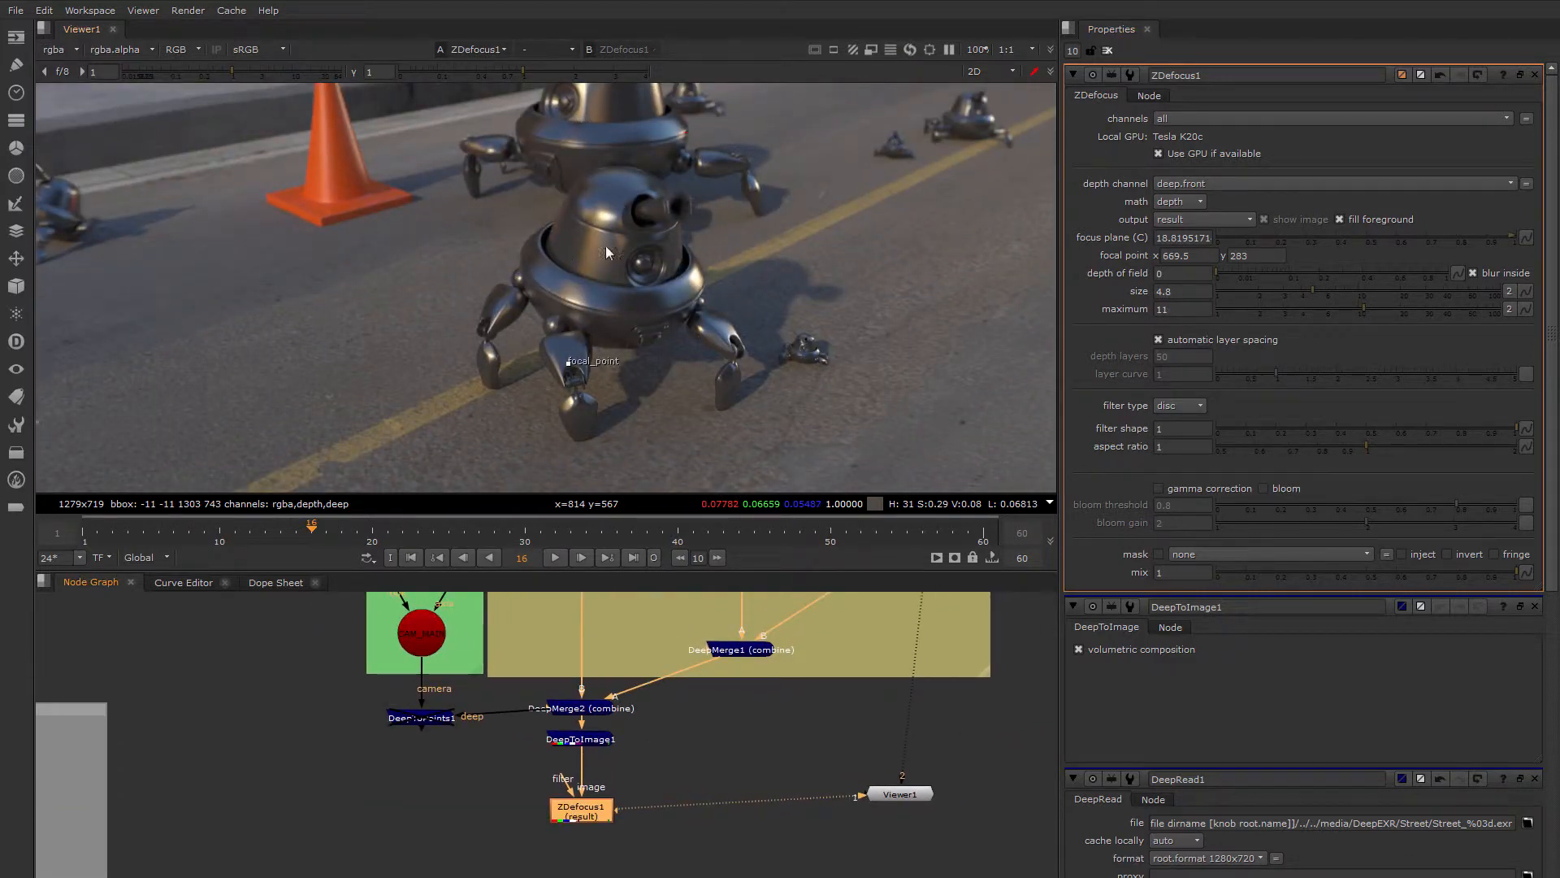
{"action": "middle_click_drag", "start_coordinate": [636, 247], "coordinate": [713, 314]}
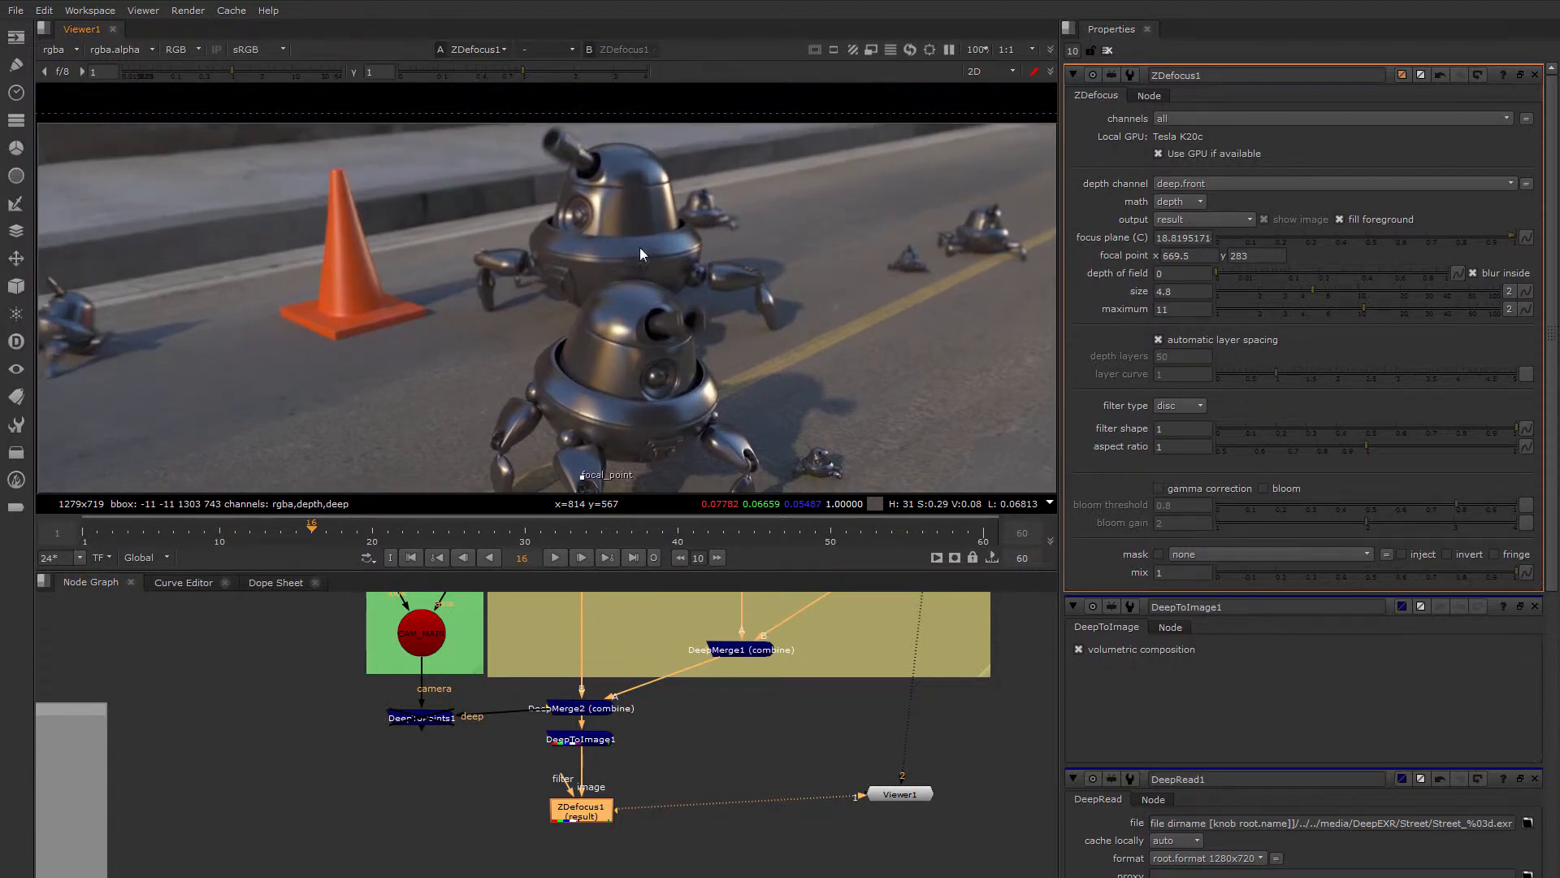
{"action": "key", "text": "d"}
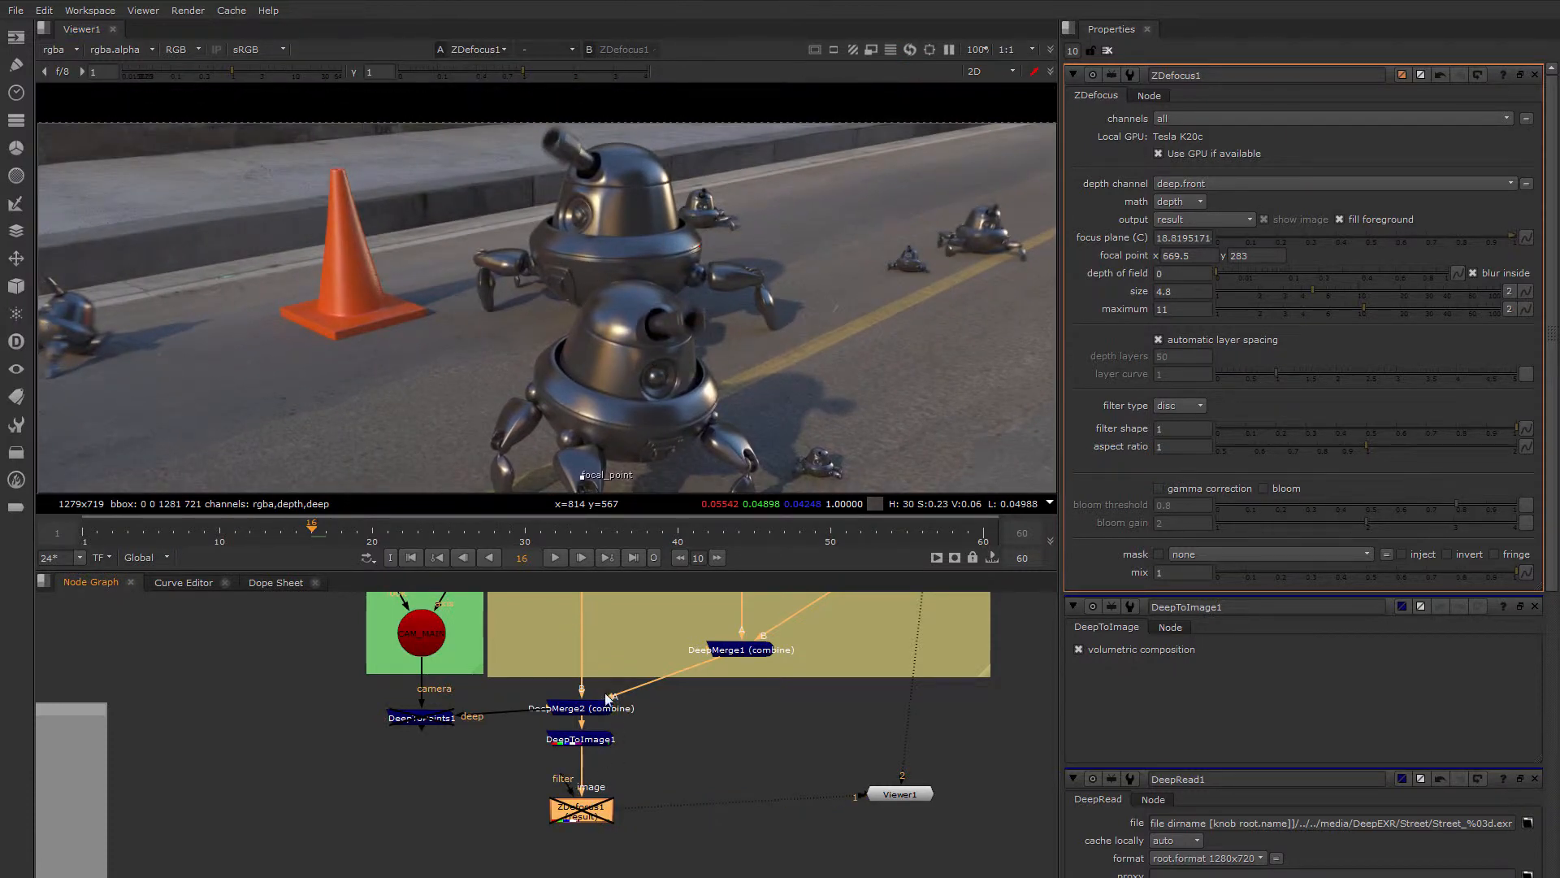
Add a DeepHoldout node from the deep compositing nodes
{"action": "middle_click_drag", "start_coordinate": [605, 694], "coordinate": [493, 749]}
{"action": "scroll", "coordinate": [595, 687], "scroll_direction": "up", "scroll_amount": 2}
{"action": "middle_click_drag", "start_coordinate": [623, 666], "coordinate": [768, 653]}
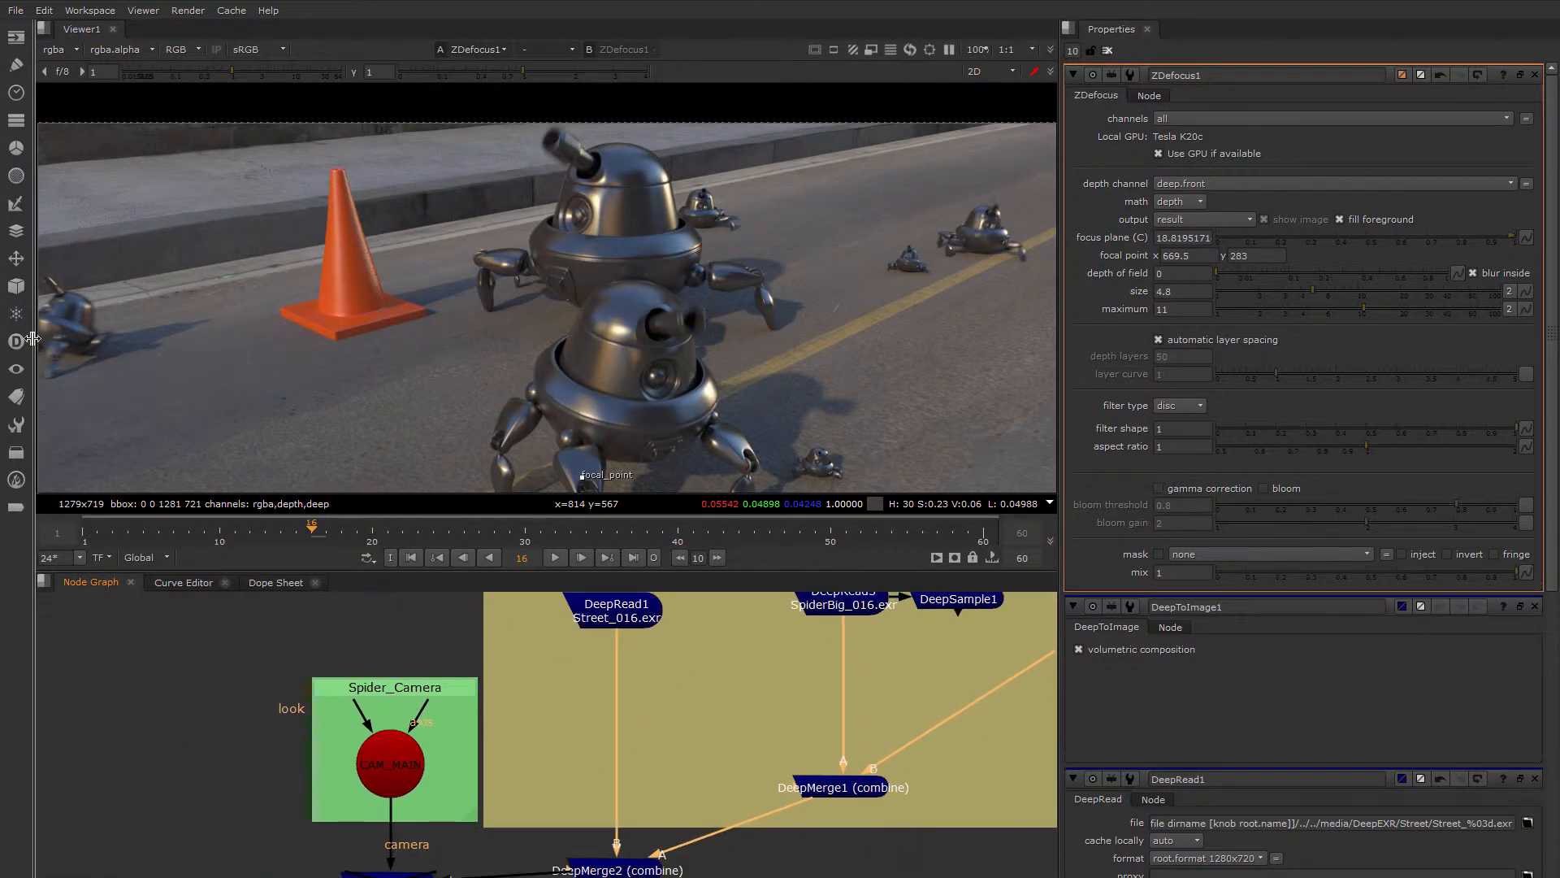
{"action": "left_click", "coordinate": [17, 340]}
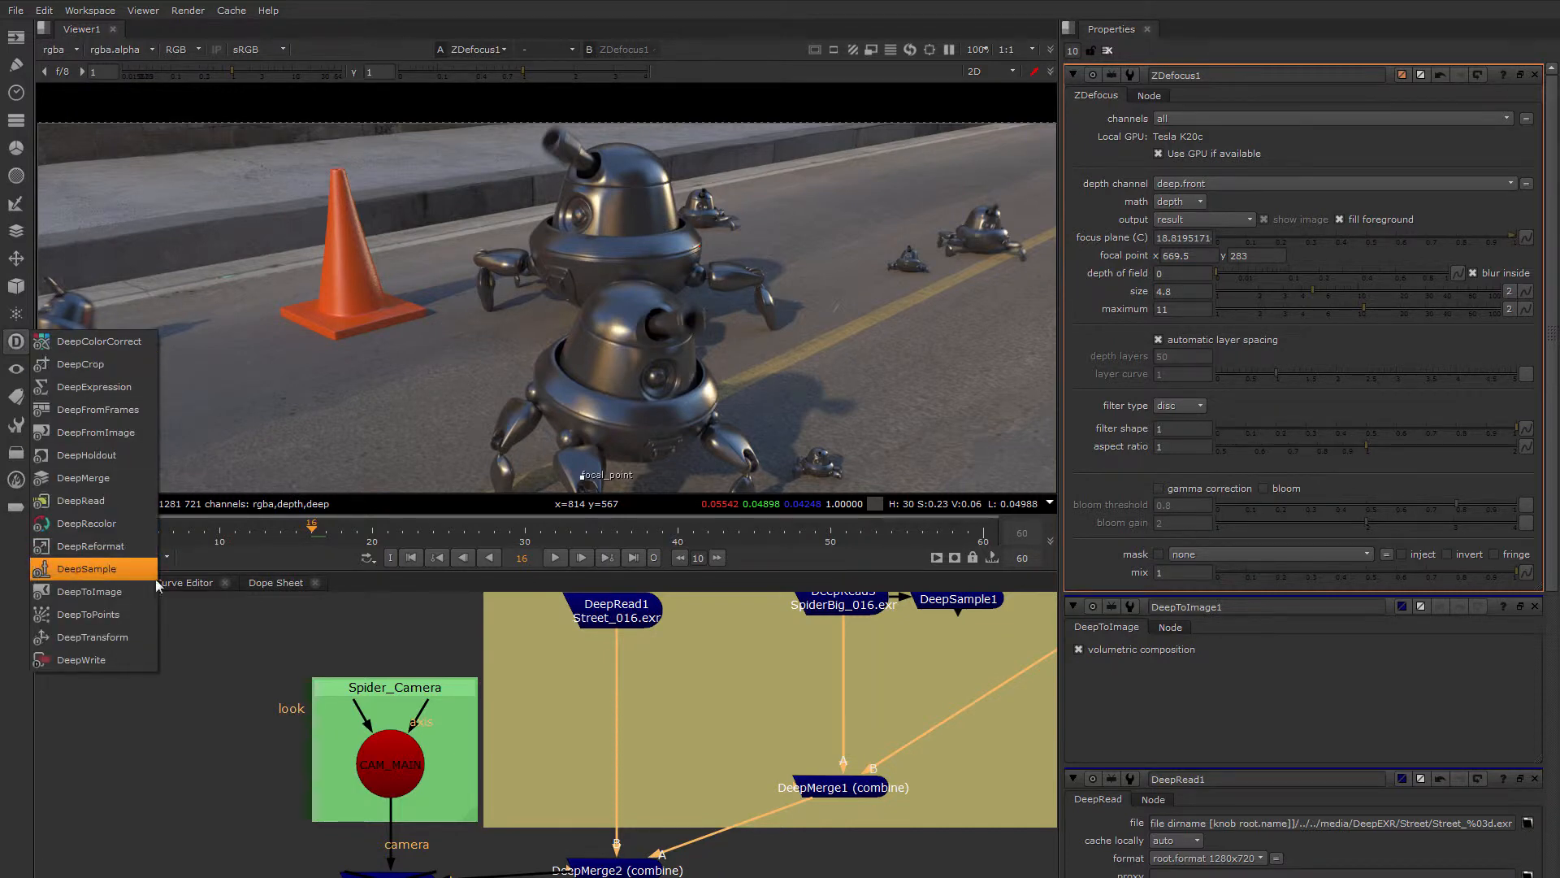
{"action": "left_click", "coordinate": [66, 455]}
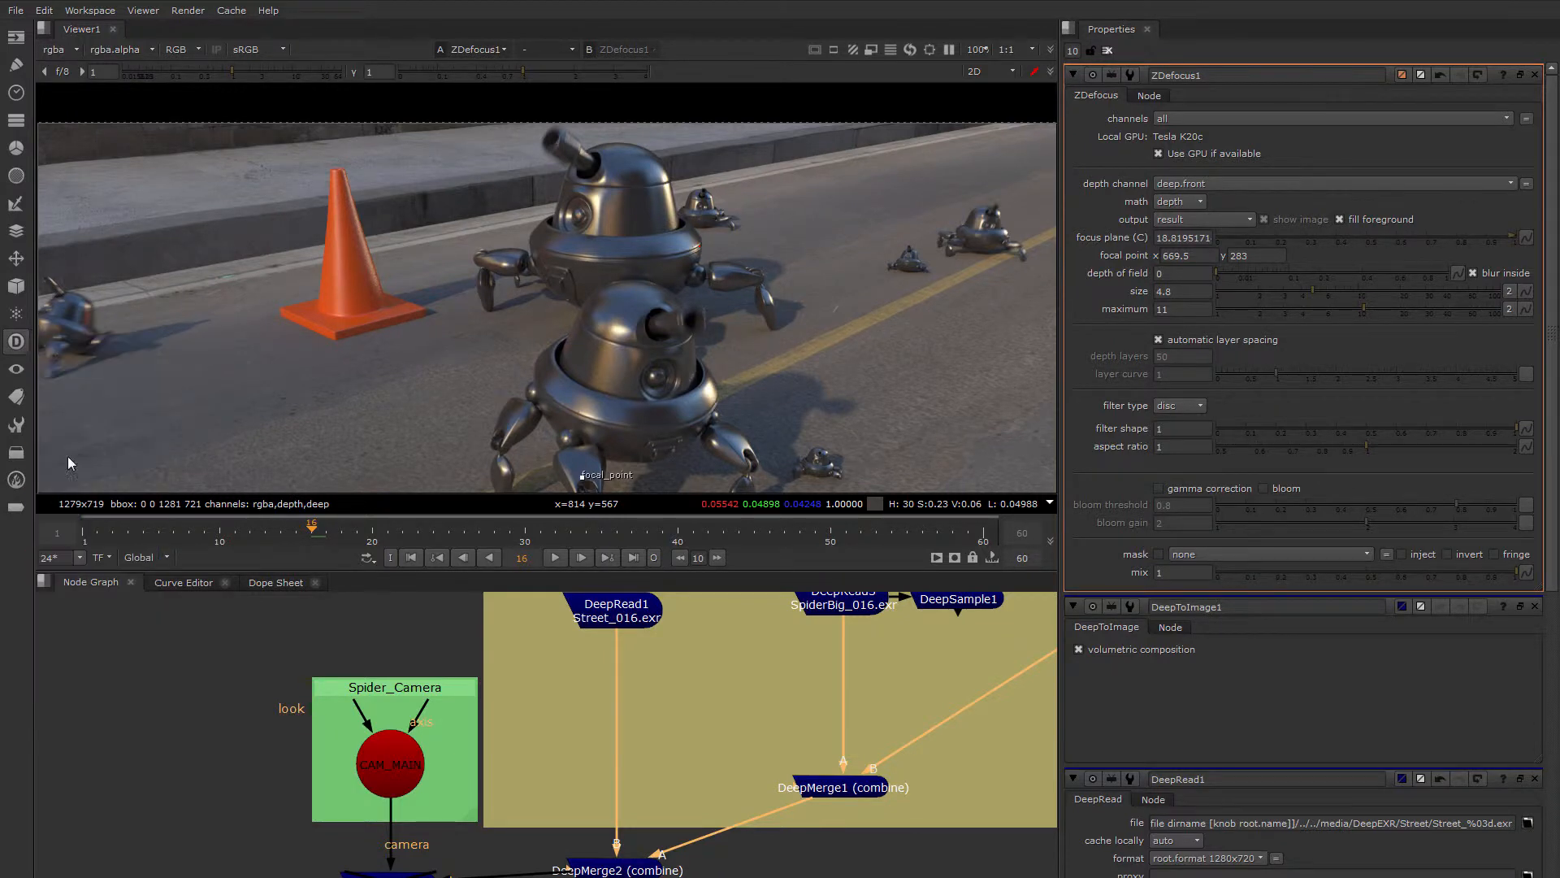
Place DeepHoldout1 between the spider reads, connect holdout to DeepRead3 and main to DeepRead2, and view its result
{"action": "middle_click_drag", "start_coordinate": [569, 763], "coordinate": [411, 717]}
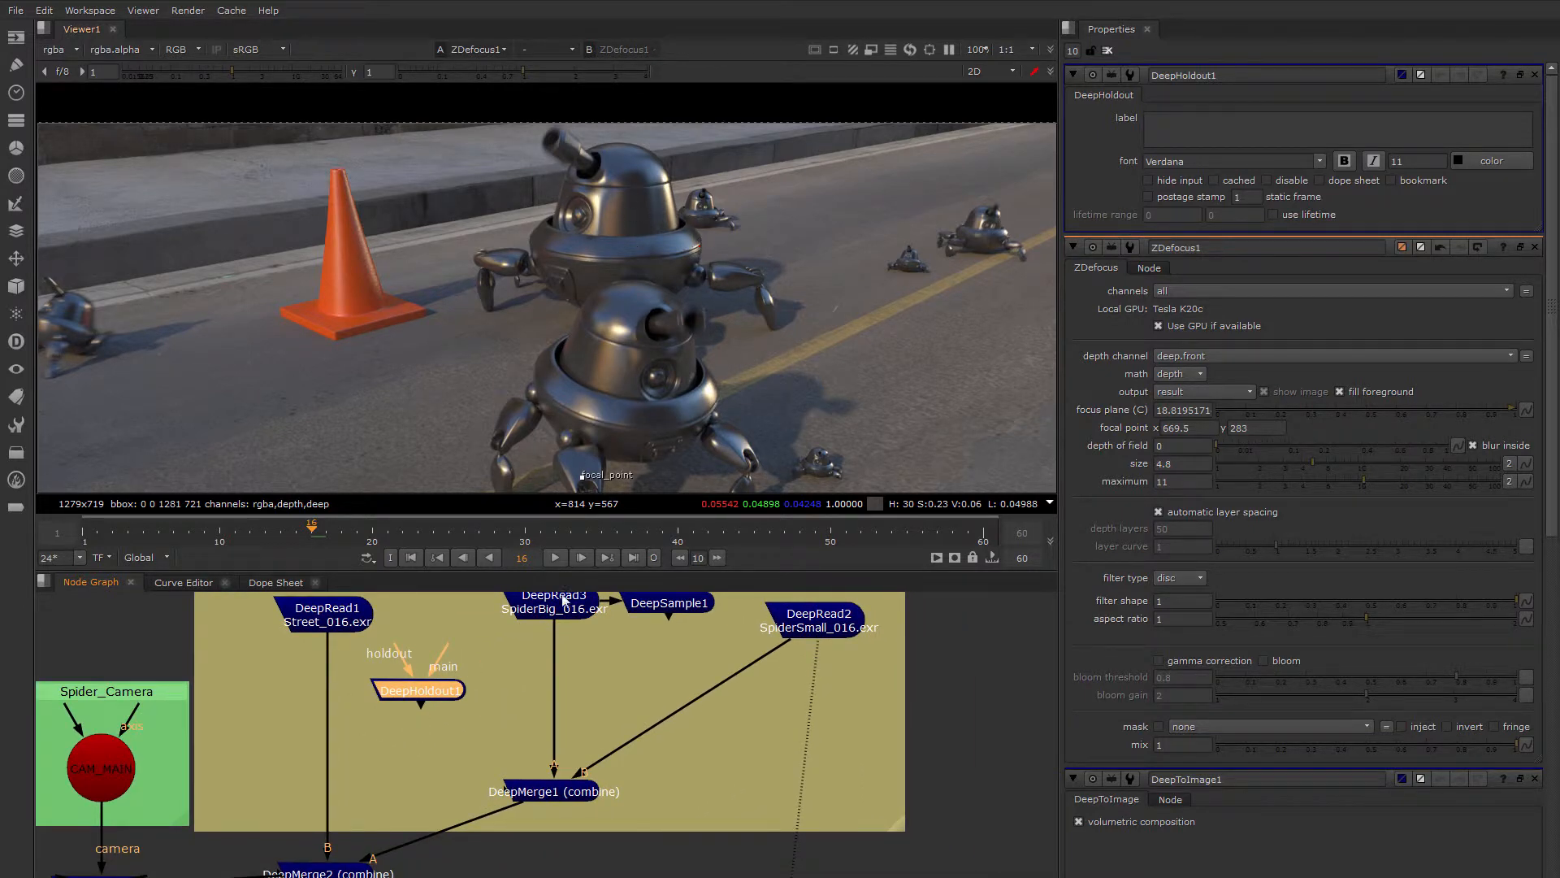
{"action": "middle_click_drag", "start_coordinate": [593, 761], "coordinate": [435, 769]}
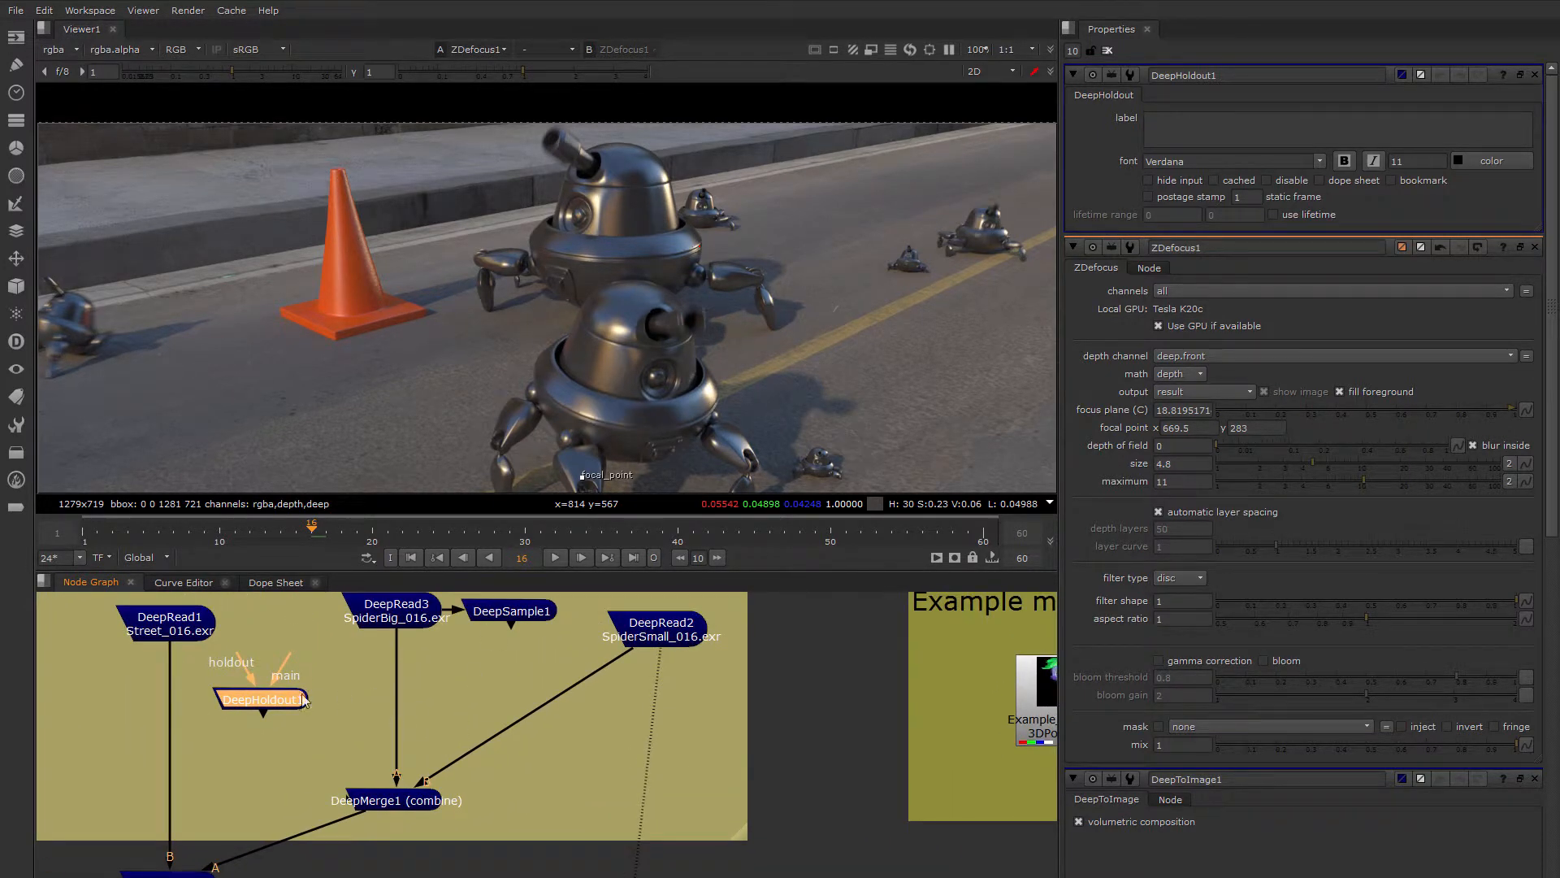
{"action": "left_click_drag", "start_coordinate": [303, 699], "coordinate": [504, 703]}
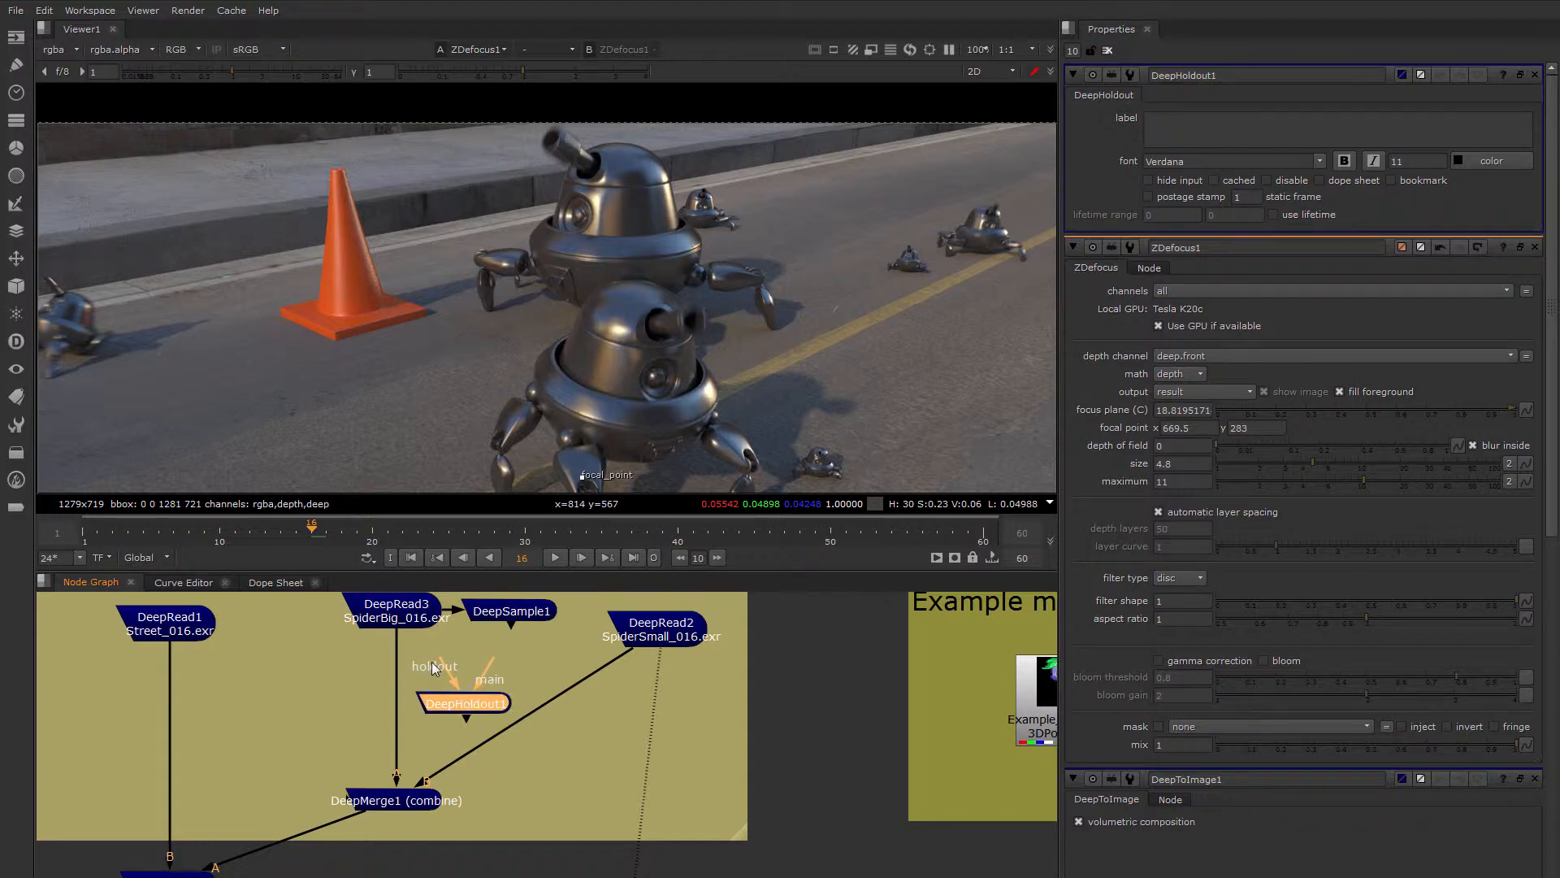
{"action": "left_click_drag", "start_coordinate": [400, 609], "coordinate": [402, 614]}
{"action": "left_click_drag", "start_coordinate": [492, 661], "coordinate": [643, 634]}
{"action": "left_click", "coordinate": [476, 707]}
{"action": "key", "text": "1"}
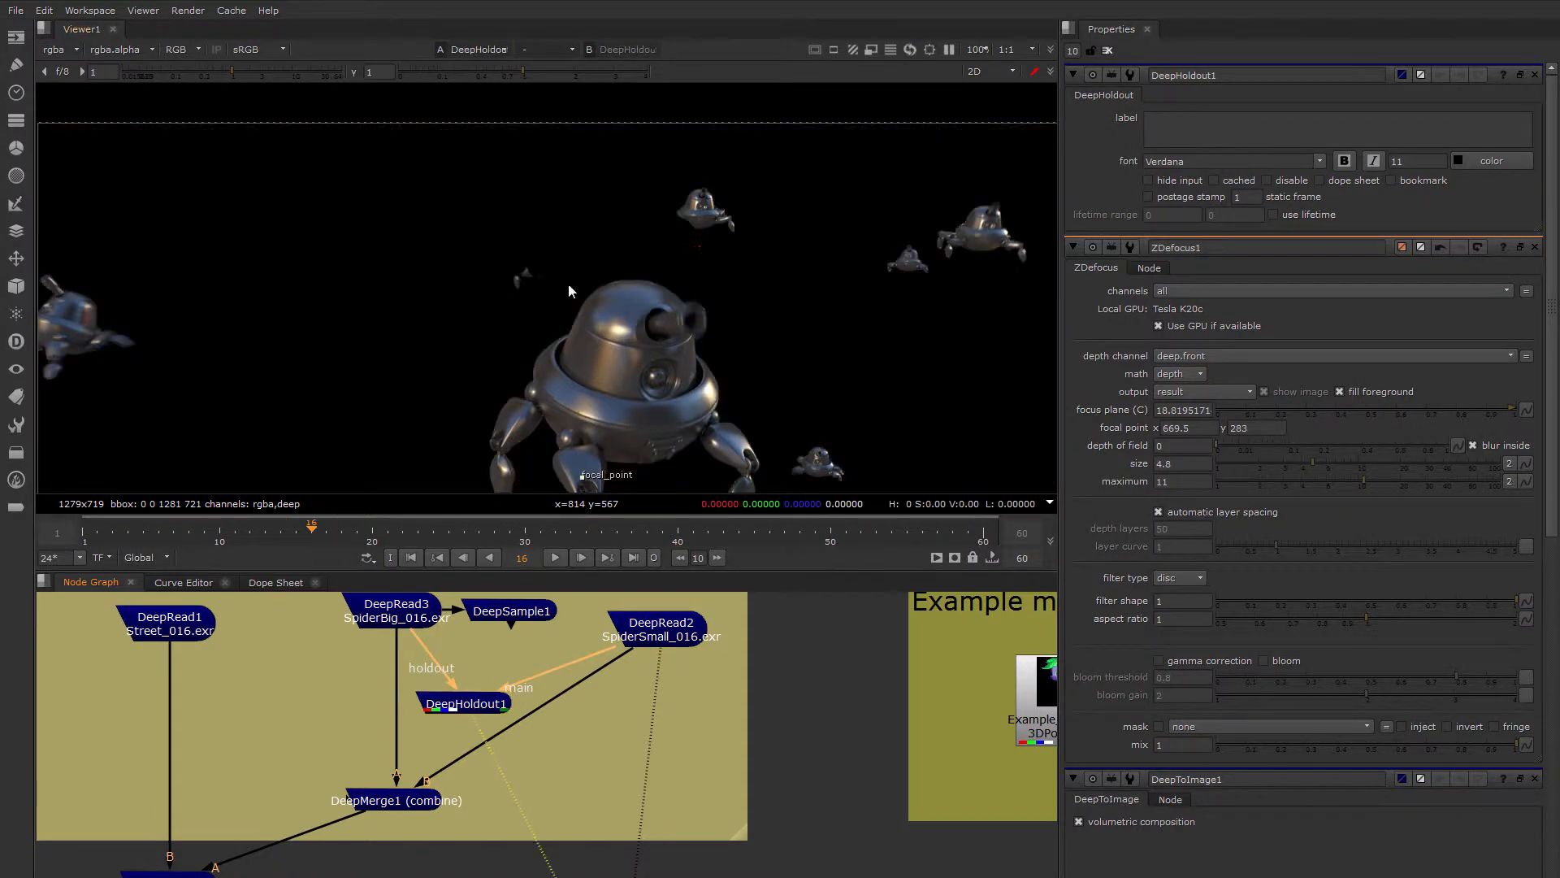
Compare the DeepRead2 render with the DeepHoldout1 result, examining where the big spider cuts into the other spiders
{"action": "left_click", "coordinate": [642, 630]}
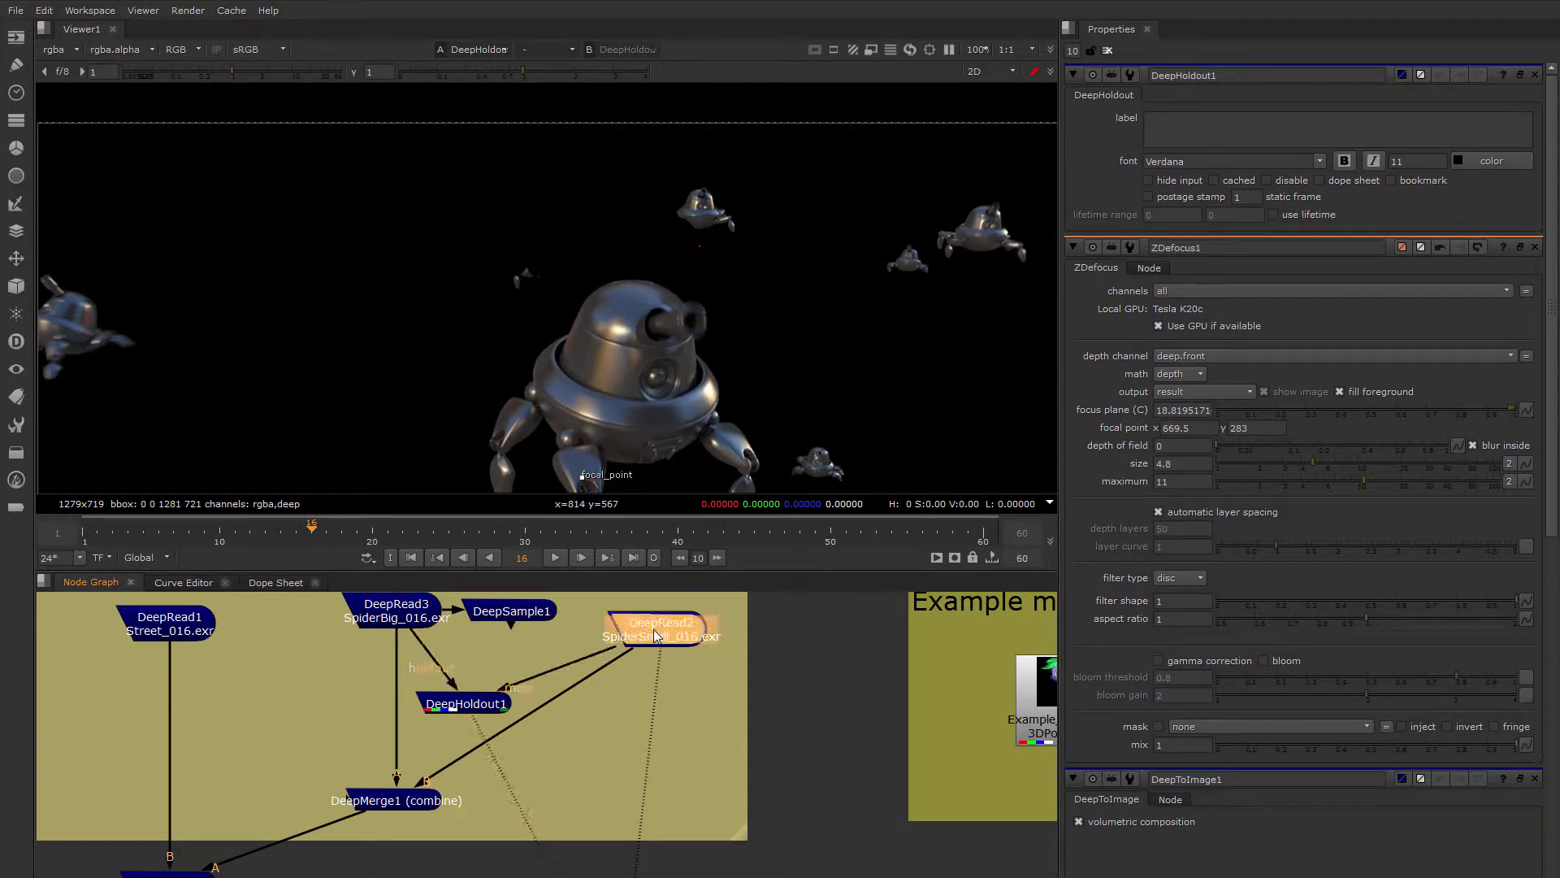
{"action": "key", "text": "1"}
{"action": "left_click", "coordinate": [461, 708]}
{"action": "key", "text": "1"}
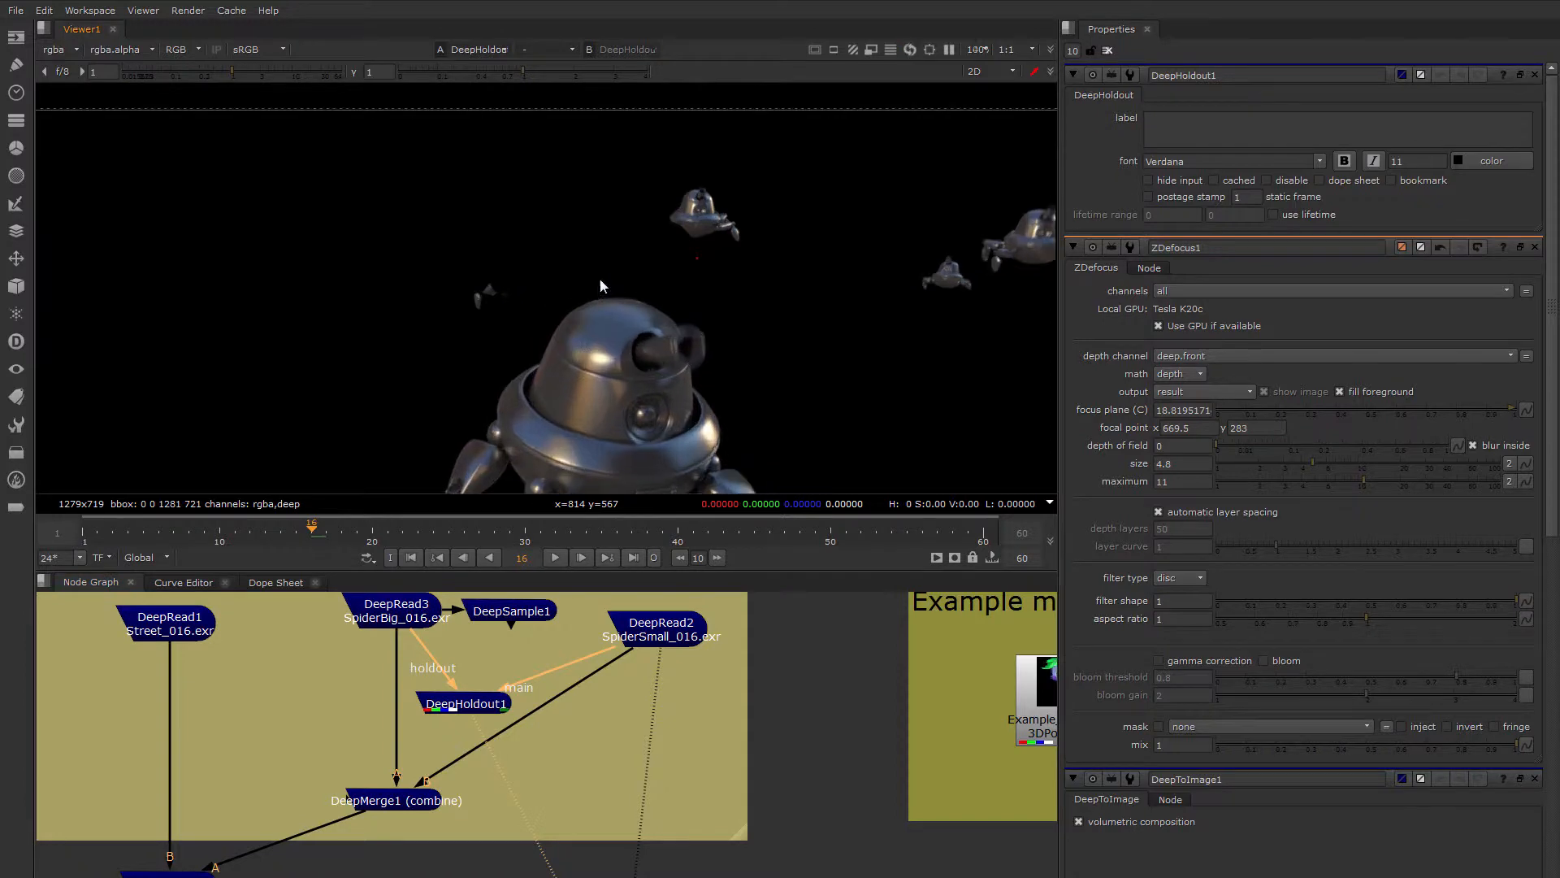
{"action": "scroll", "coordinate": [642, 268], "scroll_direction": "up", "scroll_amount": 4}
{"action": "scroll", "coordinate": [493, 632], "scroll_direction": "down", "scroll_amount": 3}
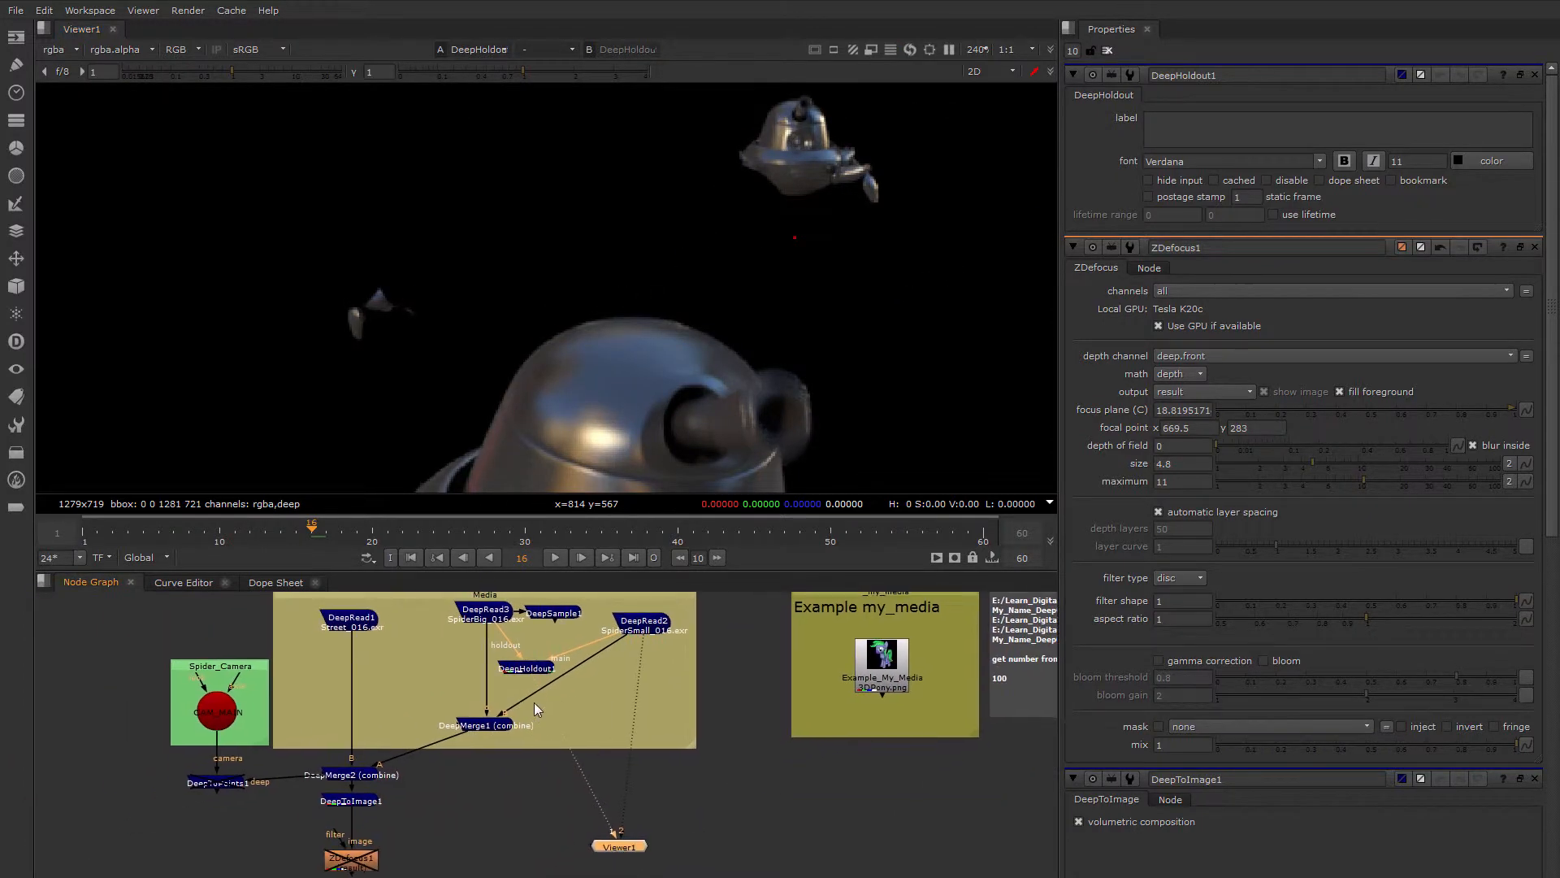
Rearrange the graph with DeepMerge1 above DeepMerge2 and DeepHoldout1 below DeepRead3, and view the DeepRead3 spider
{"action": "left_click_drag", "start_coordinate": [498, 732], "coordinate": [387, 728]}
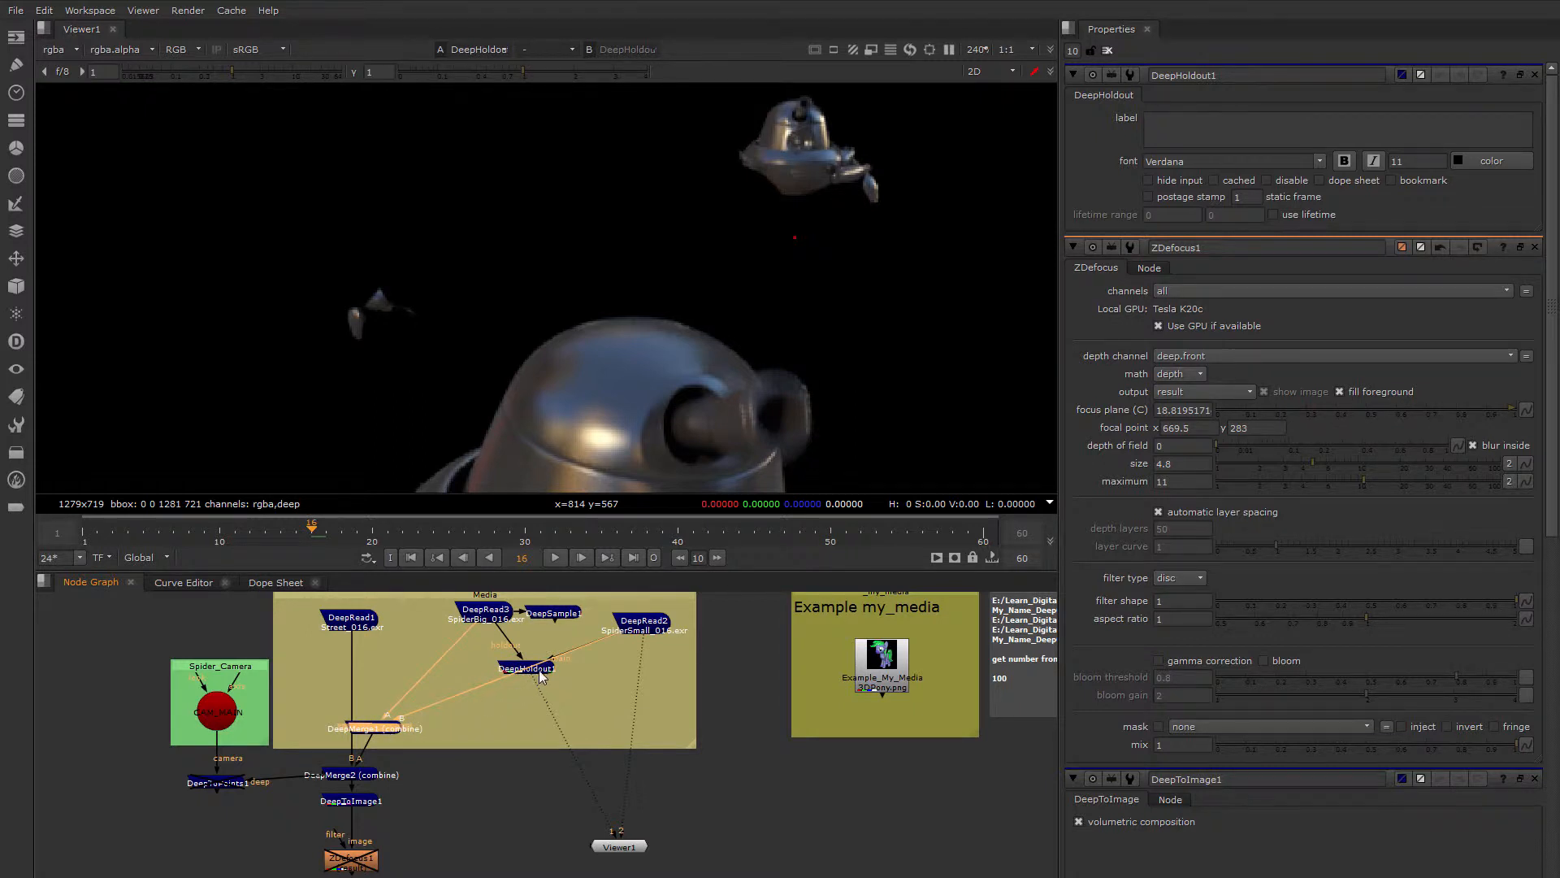
{"action": "left_click_drag", "start_coordinate": [537, 671], "coordinate": [500, 718]}
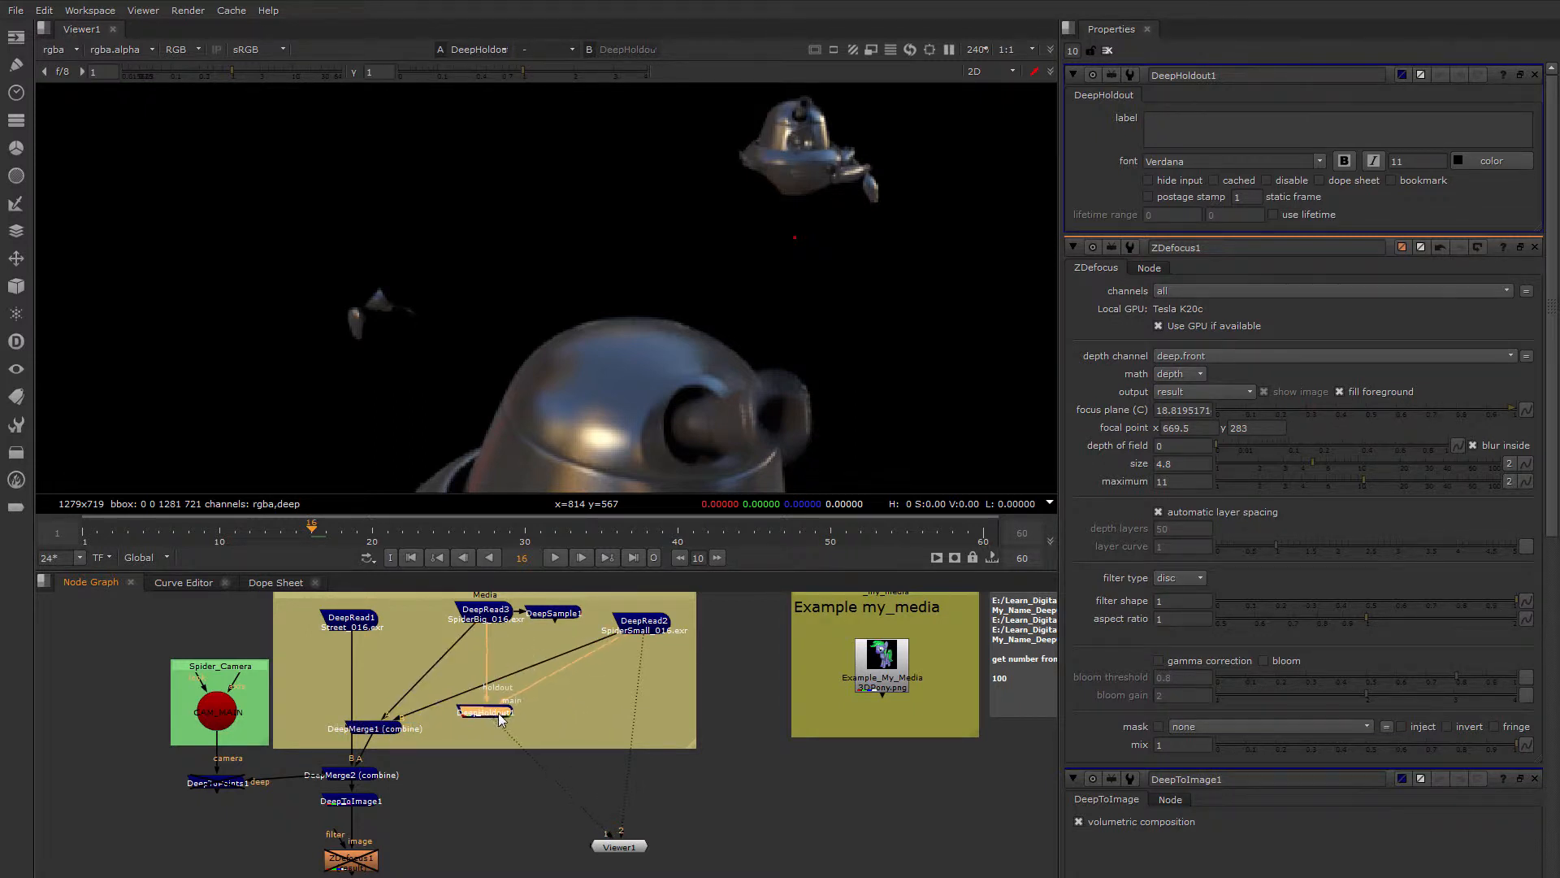
{"action": "left_click", "coordinate": [487, 614]}
{"action": "key", "text": "1"}
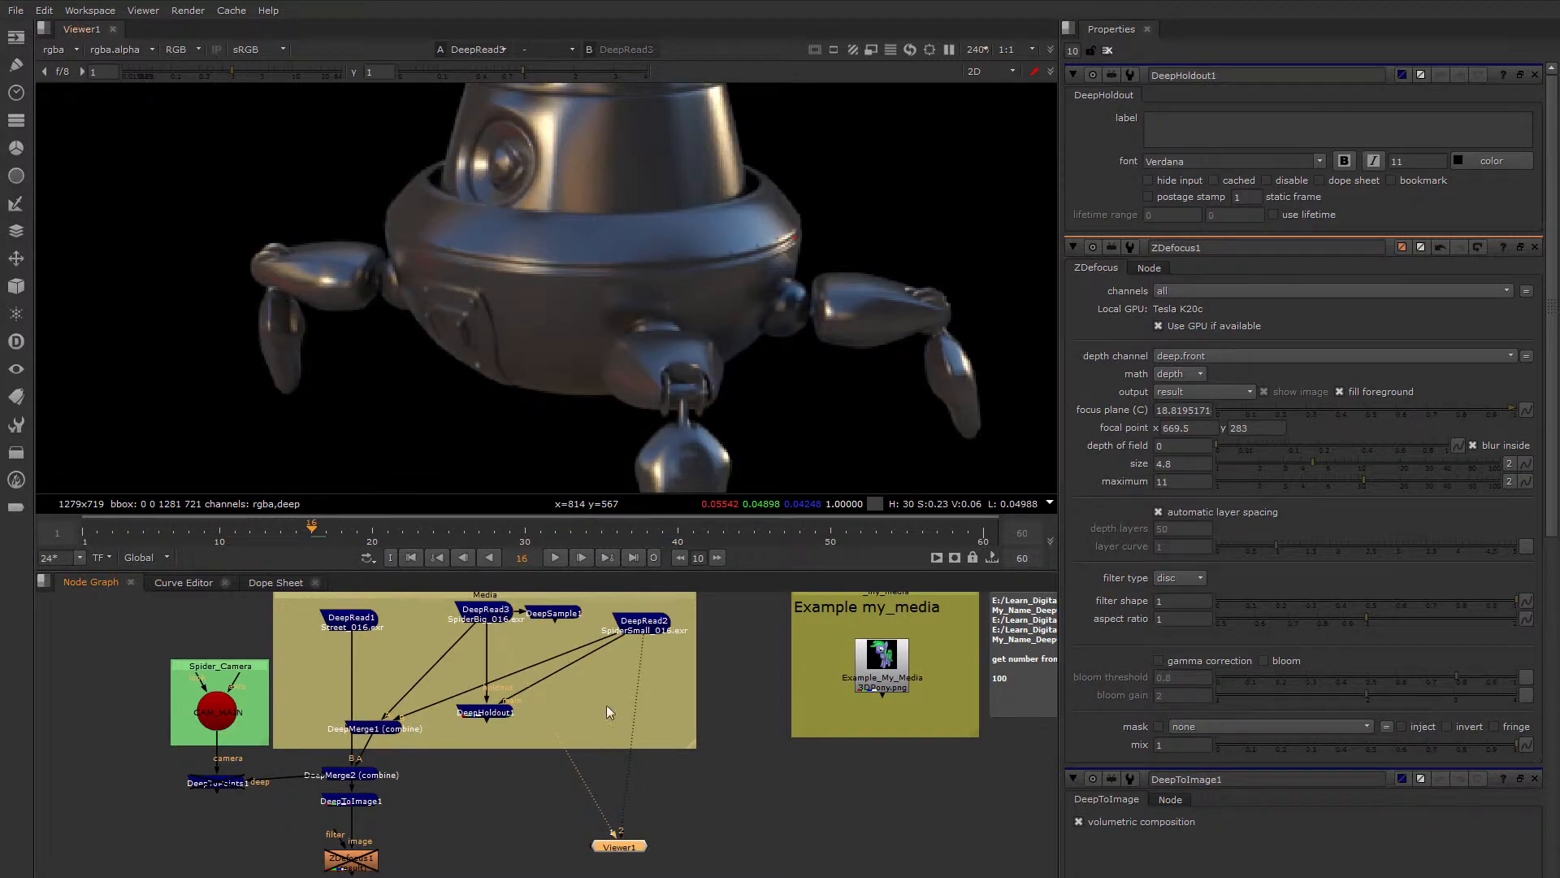
{"action": "left_click", "coordinate": [499, 722]}
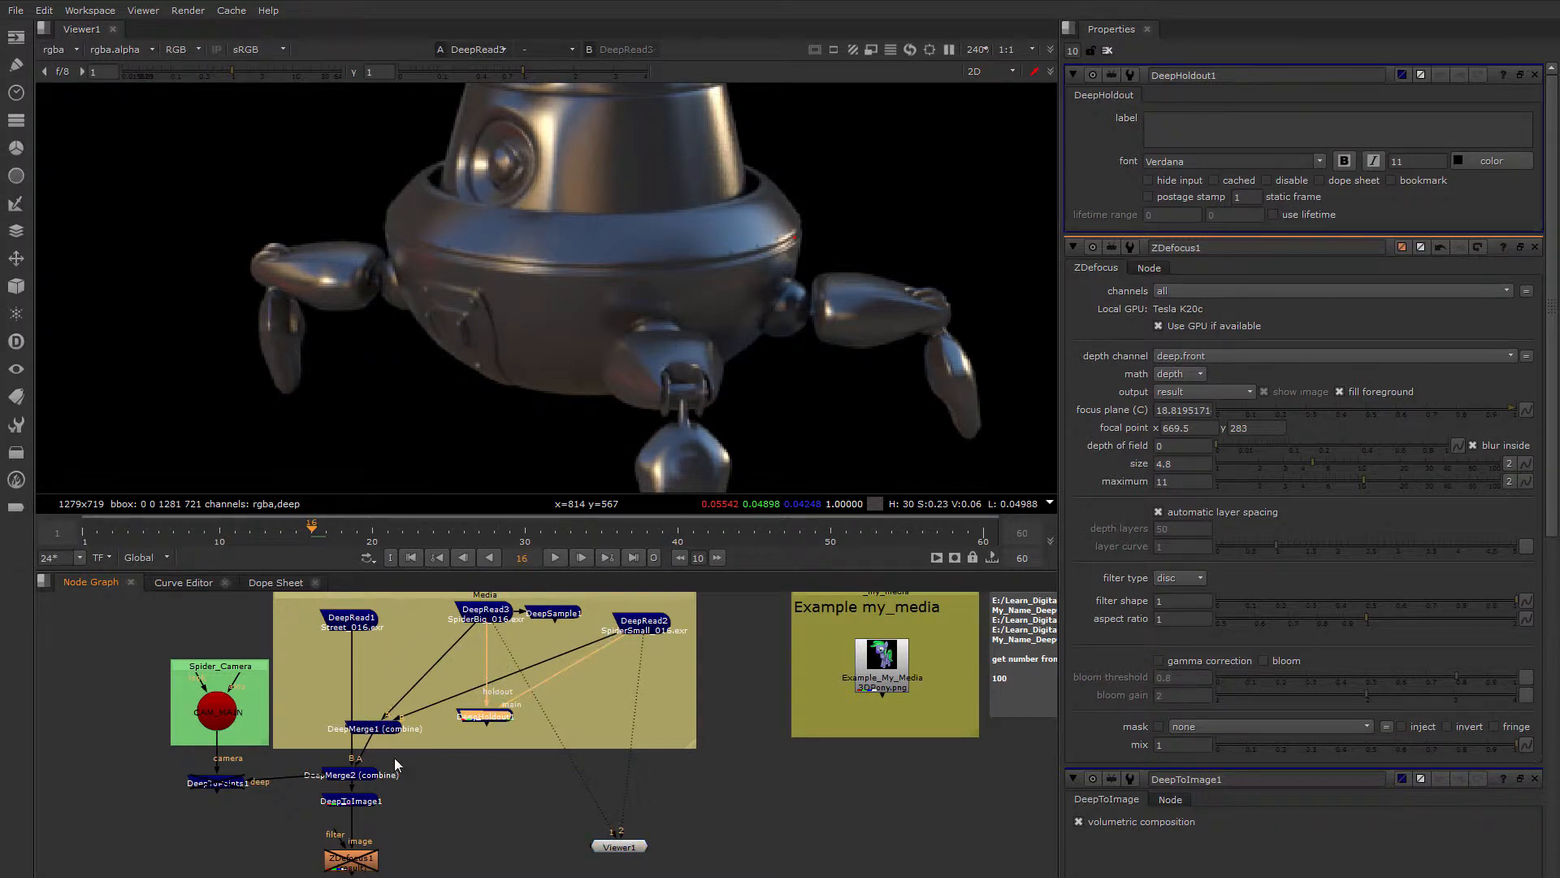
Try a copy of DeepToImage1 beneath DeepHoldout1, detach it to view the holdout directly, and remove the copy
{"action": "scroll", "coordinate": [343, 792], "scroll_direction": "down", "scroll_amount": 1}
{"action": "left_click", "coordinate": [355, 776]}
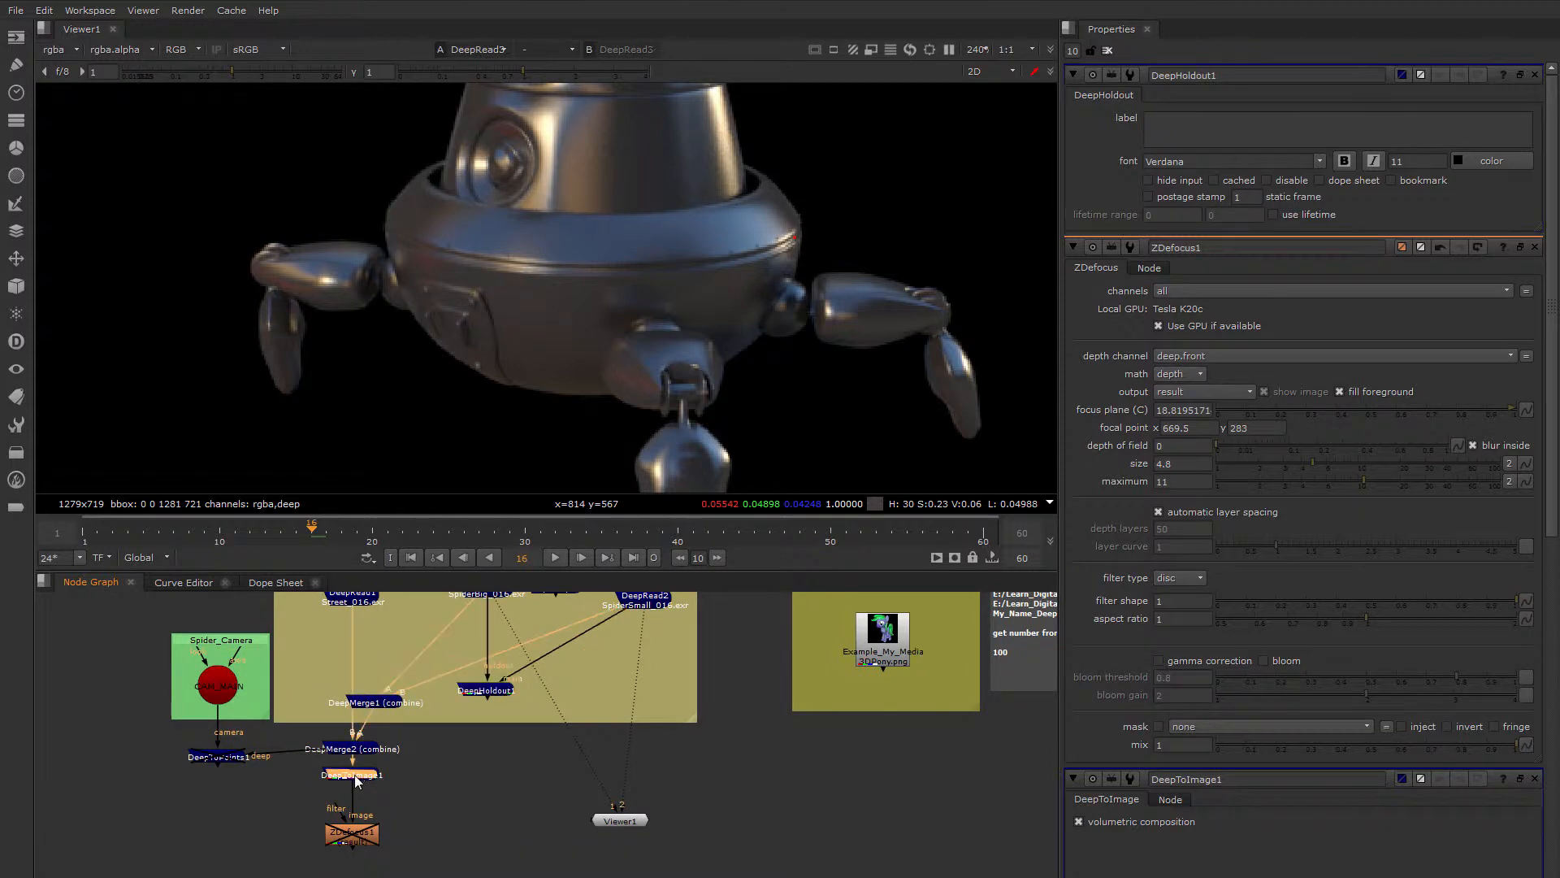
{"action": "middle_click_drag", "start_coordinate": [563, 693], "coordinate": [566, 739]}
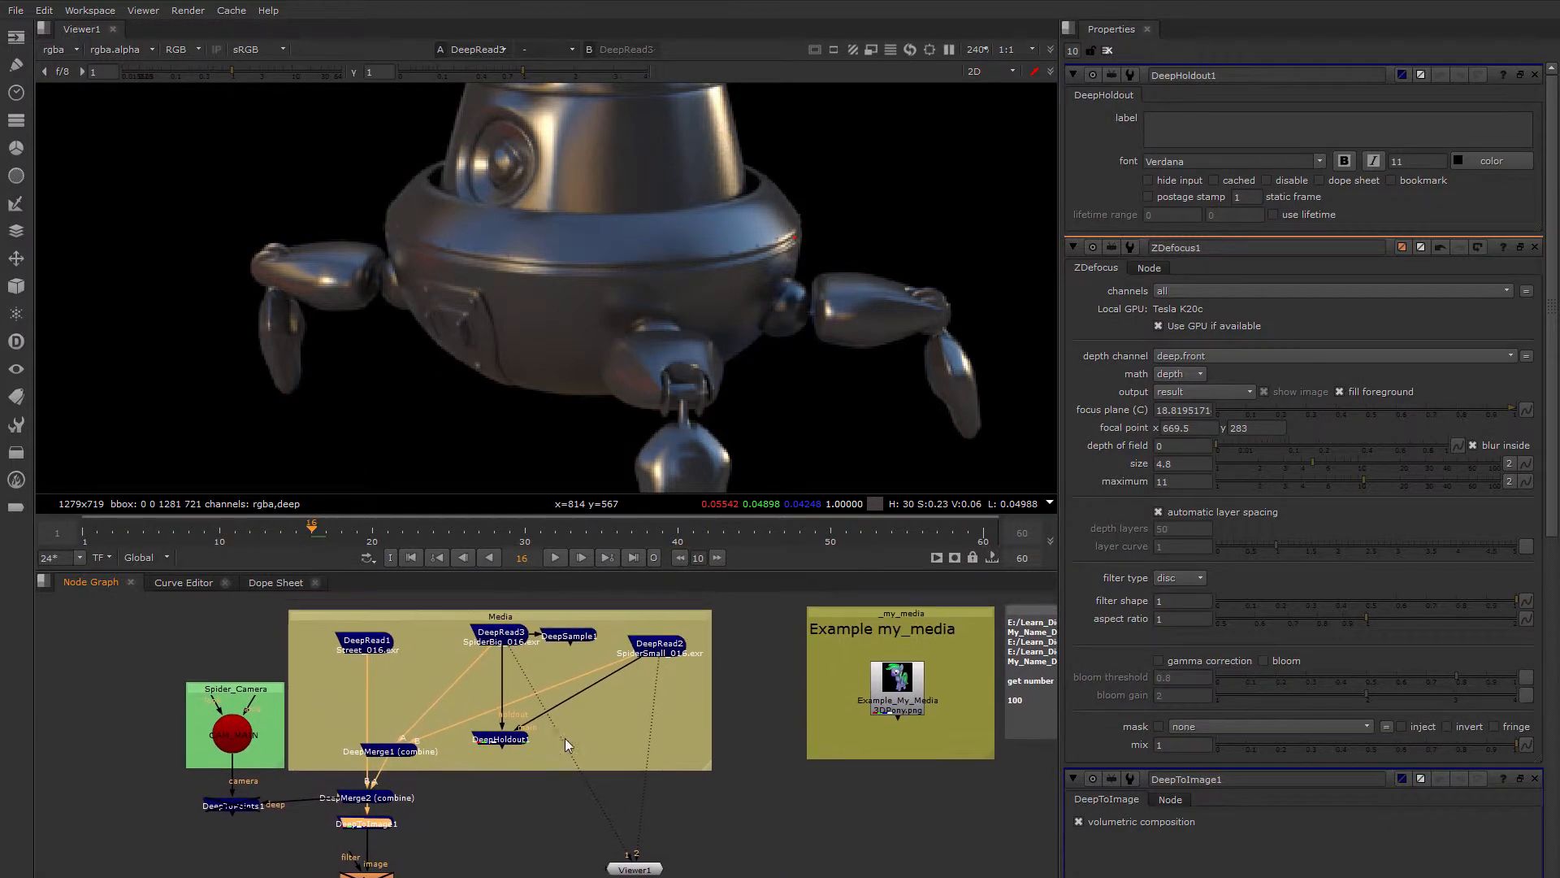
{"action": "left_click", "coordinate": [499, 741]}
{"action": "key", "text": "ctrl+v"}
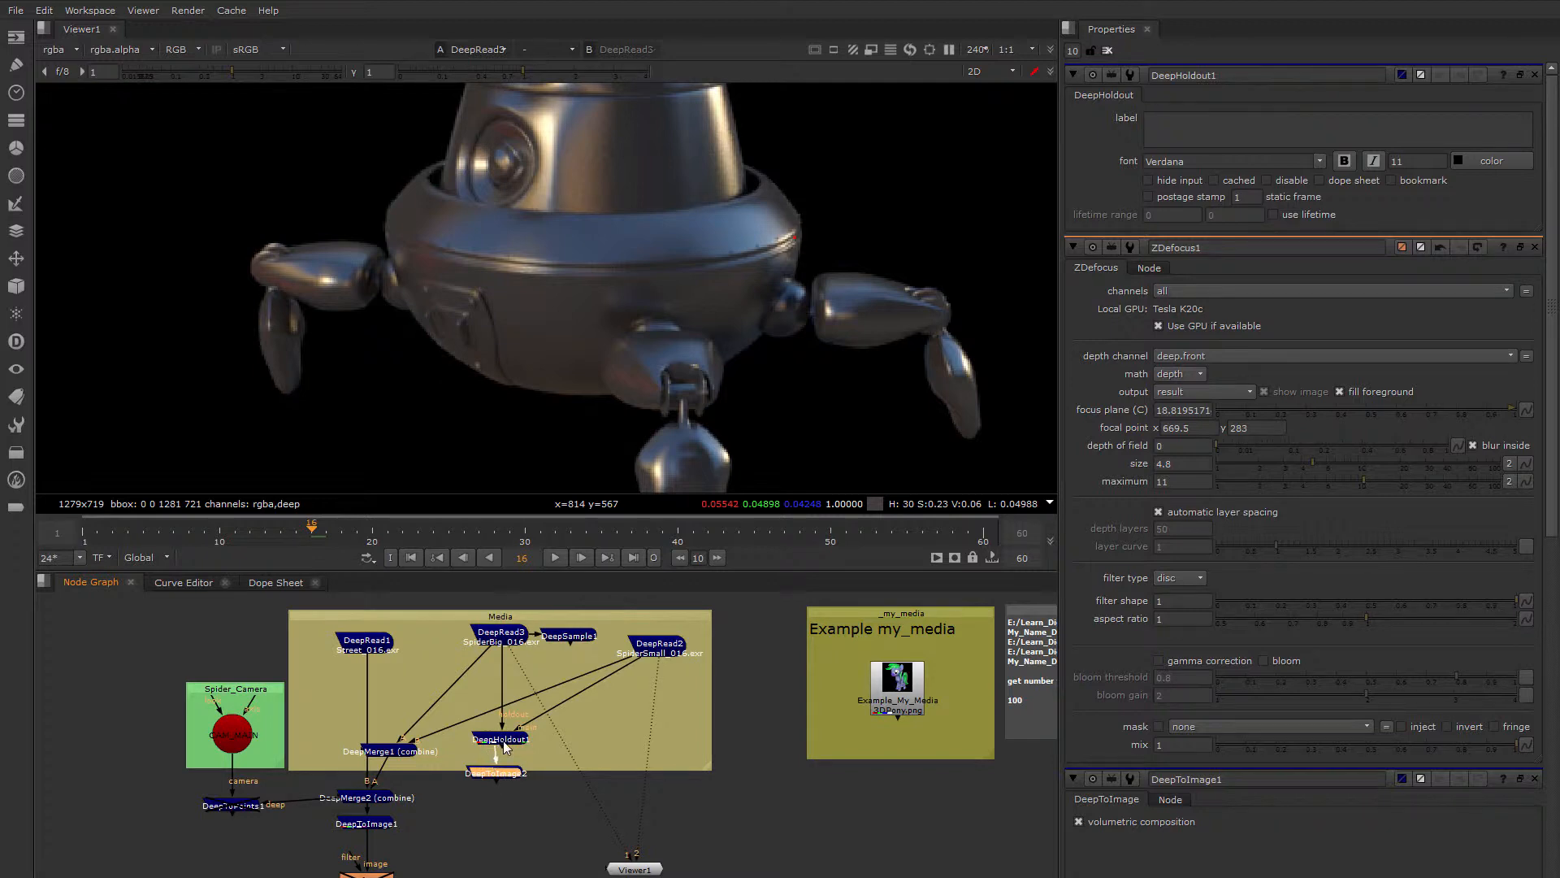
{"action": "left_click_drag", "start_coordinate": [497, 773], "coordinate": [499, 732]}
{"action": "left_click", "coordinate": [501, 741]}
{"action": "key", "text": "1"}
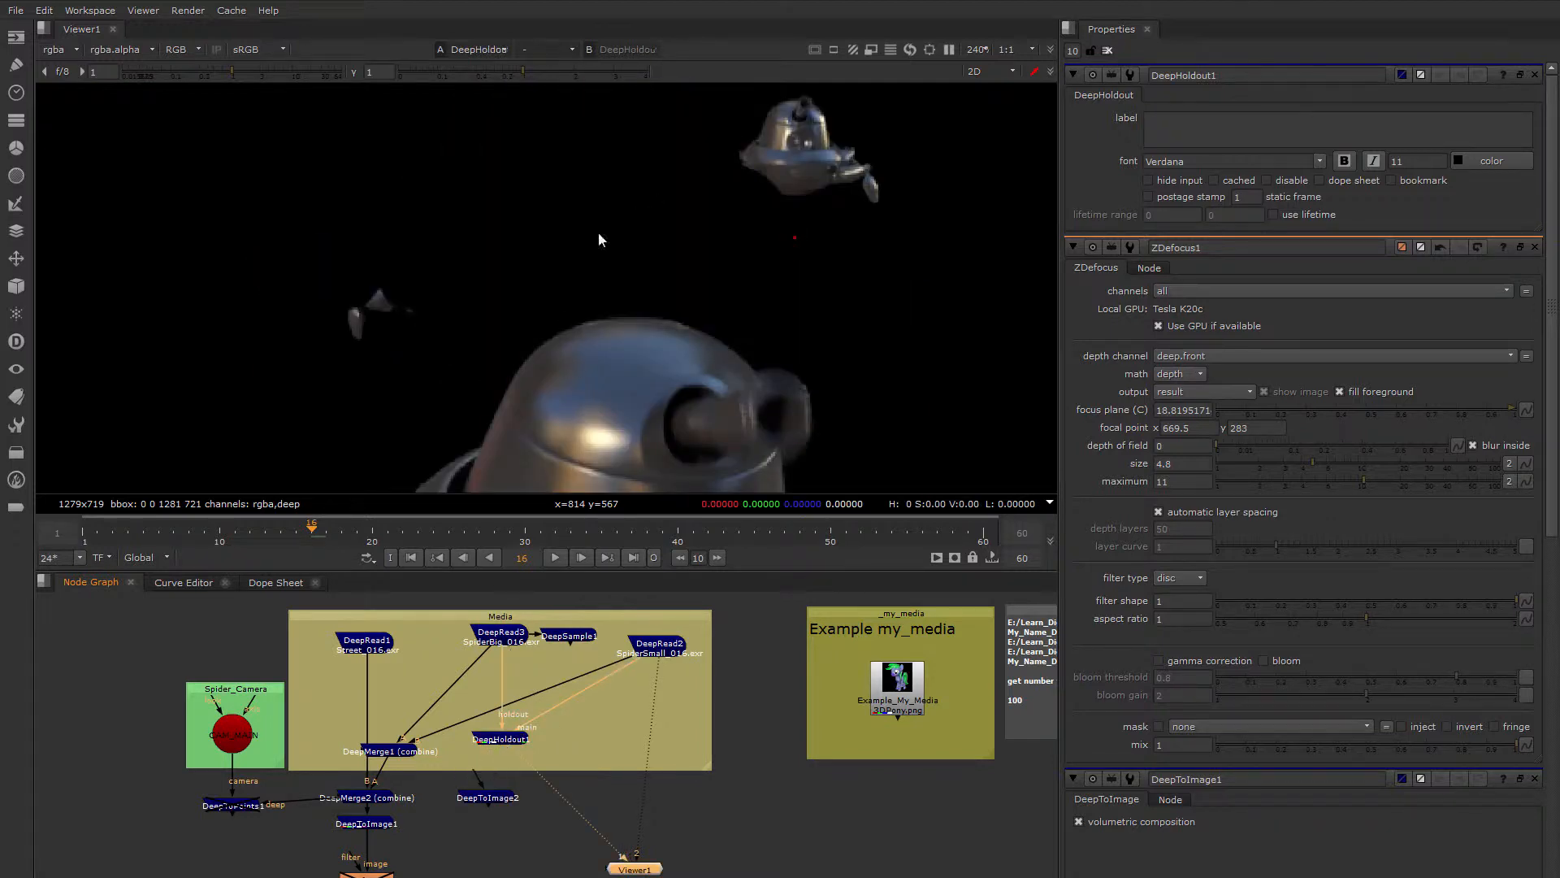
{"action": "scroll", "coordinate": [581, 260], "scroll_direction": "down", "scroll_amount": 2}
{"action": "left_click", "coordinate": [481, 798]}
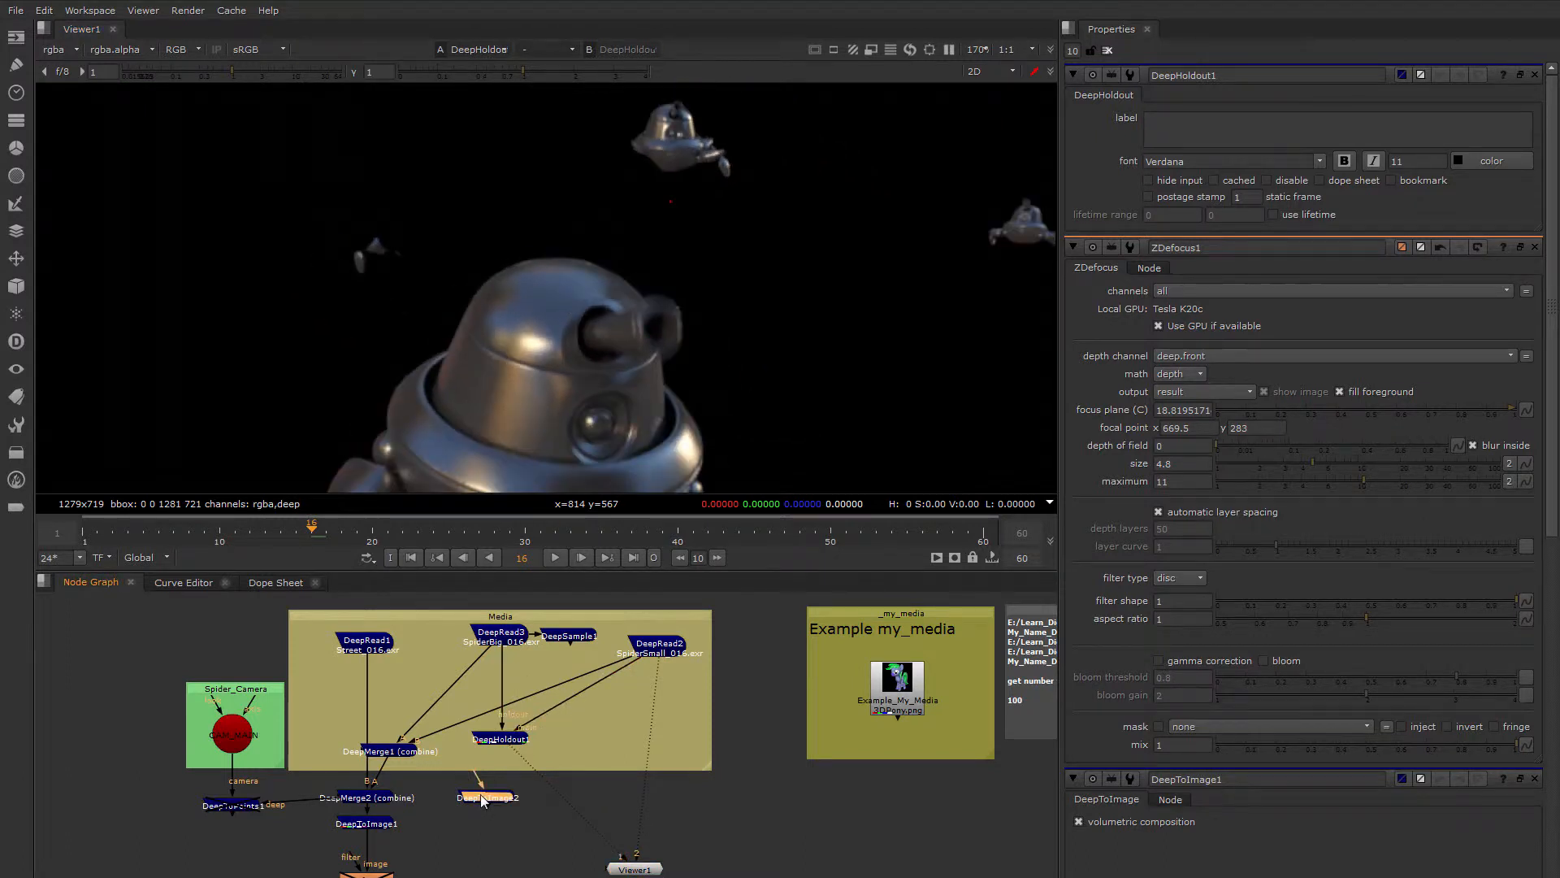
{"action": "middle_click_drag", "start_coordinate": [599, 719], "coordinate": [583, 745]}
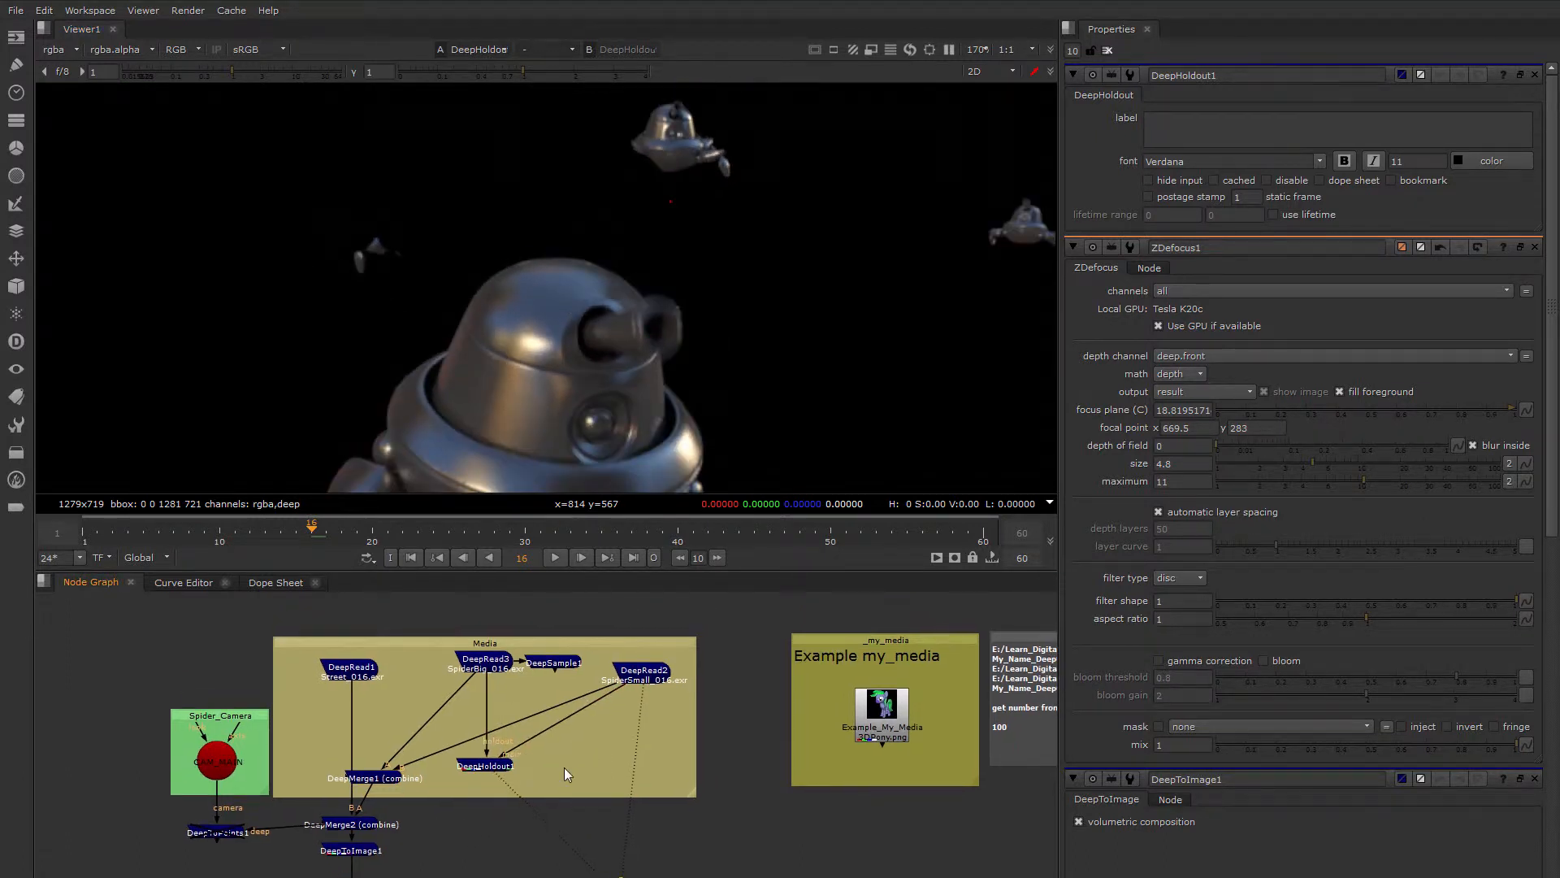
Paste a DeepToImage copy, feed it from DeepRead3 beside DeepHoldout1, and view both results
{"action": "key", "text": "ctrl+v"}
{"action": "left_click_drag", "start_coordinate": [460, 807], "coordinate": [486, 658]}
{"action": "left_click_drag", "start_coordinate": [481, 829], "coordinate": [593, 758]}
{"action": "key", "text": "1"}
{"action": "scroll", "coordinate": [578, 293], "scroll_direction": "down", "scroll_amount": 3}
{"action": "left_click", "coordinate": [485, 768]}
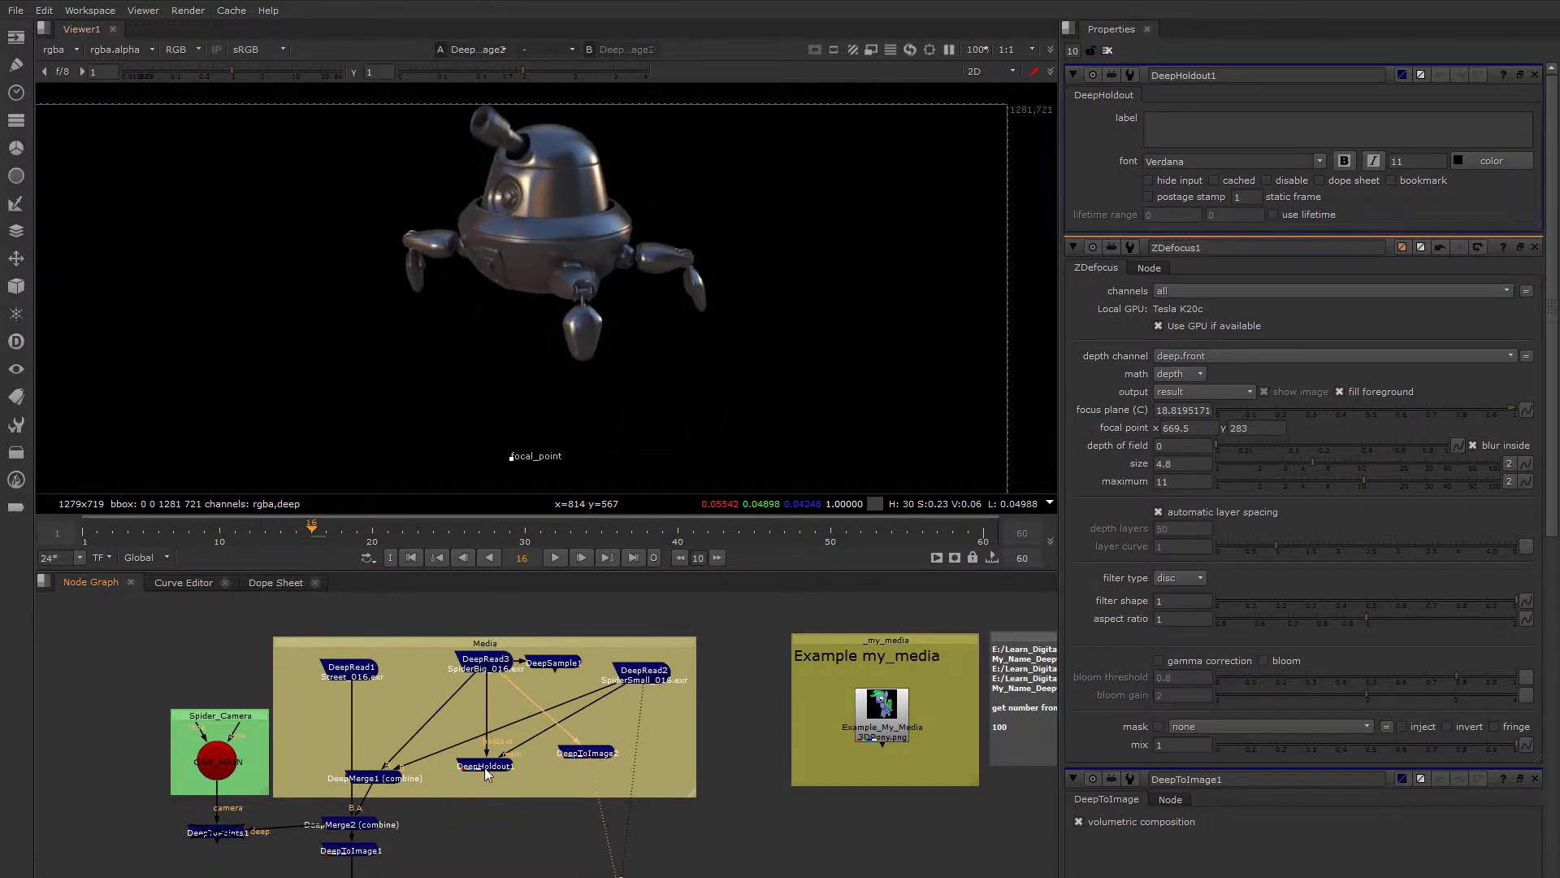
{"action": "key", "text": "1"}
{"action": "left_click_drag", "start_coordinate": [587, 754], "coordinate": [558, 767]}
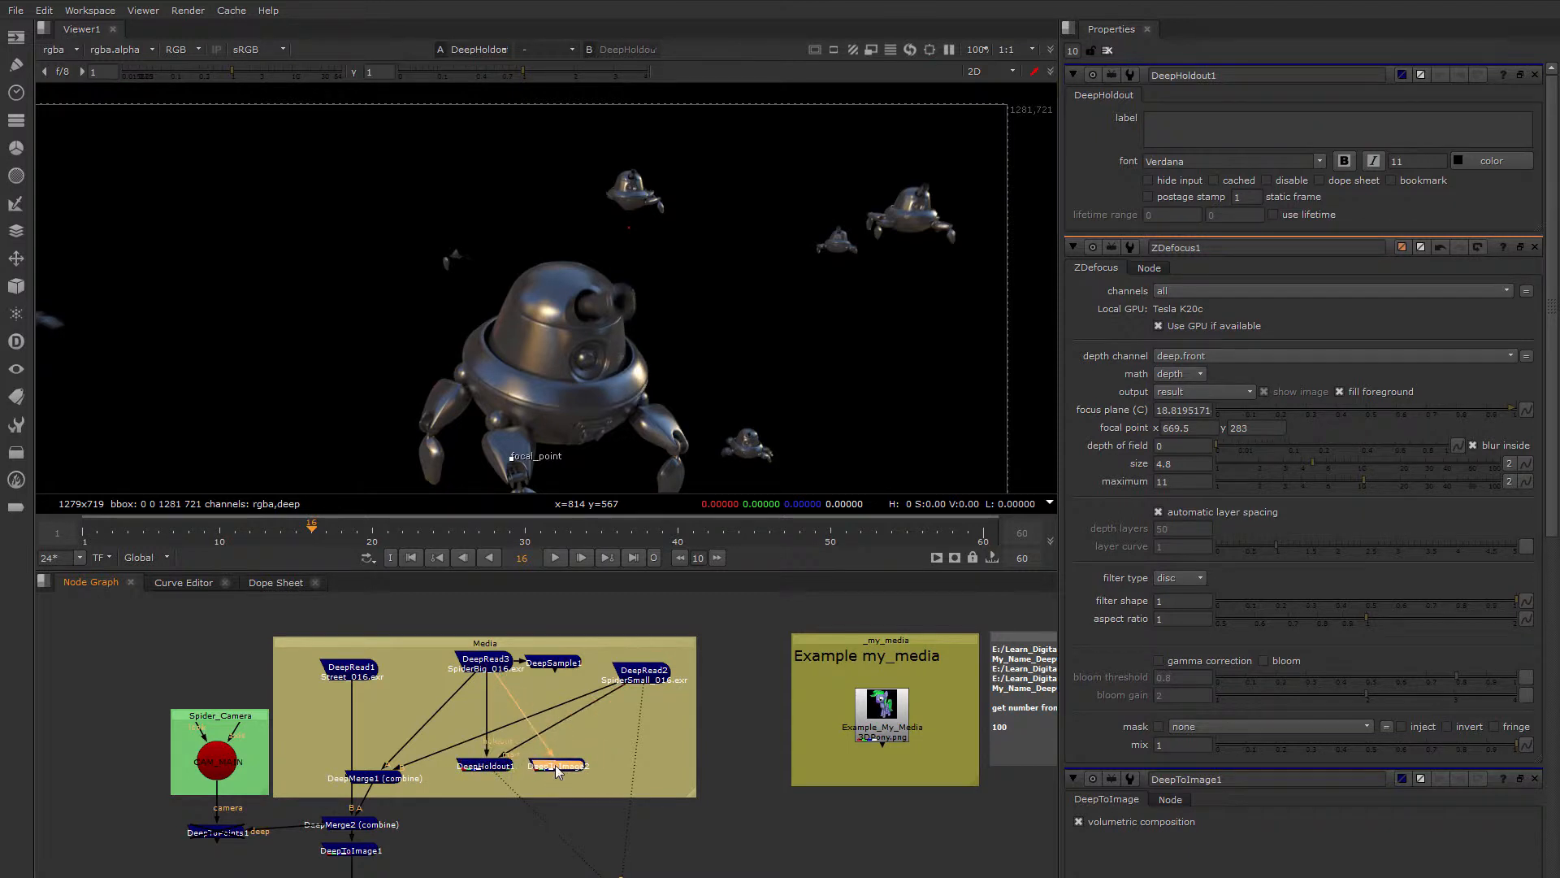
Compare the alpha channels of DeepToImage2 and DeepHoldout1, examining the held-out edges around the spider's dome
{"action": "key", "text": "1"}
{"action": "key", "text": "a"}
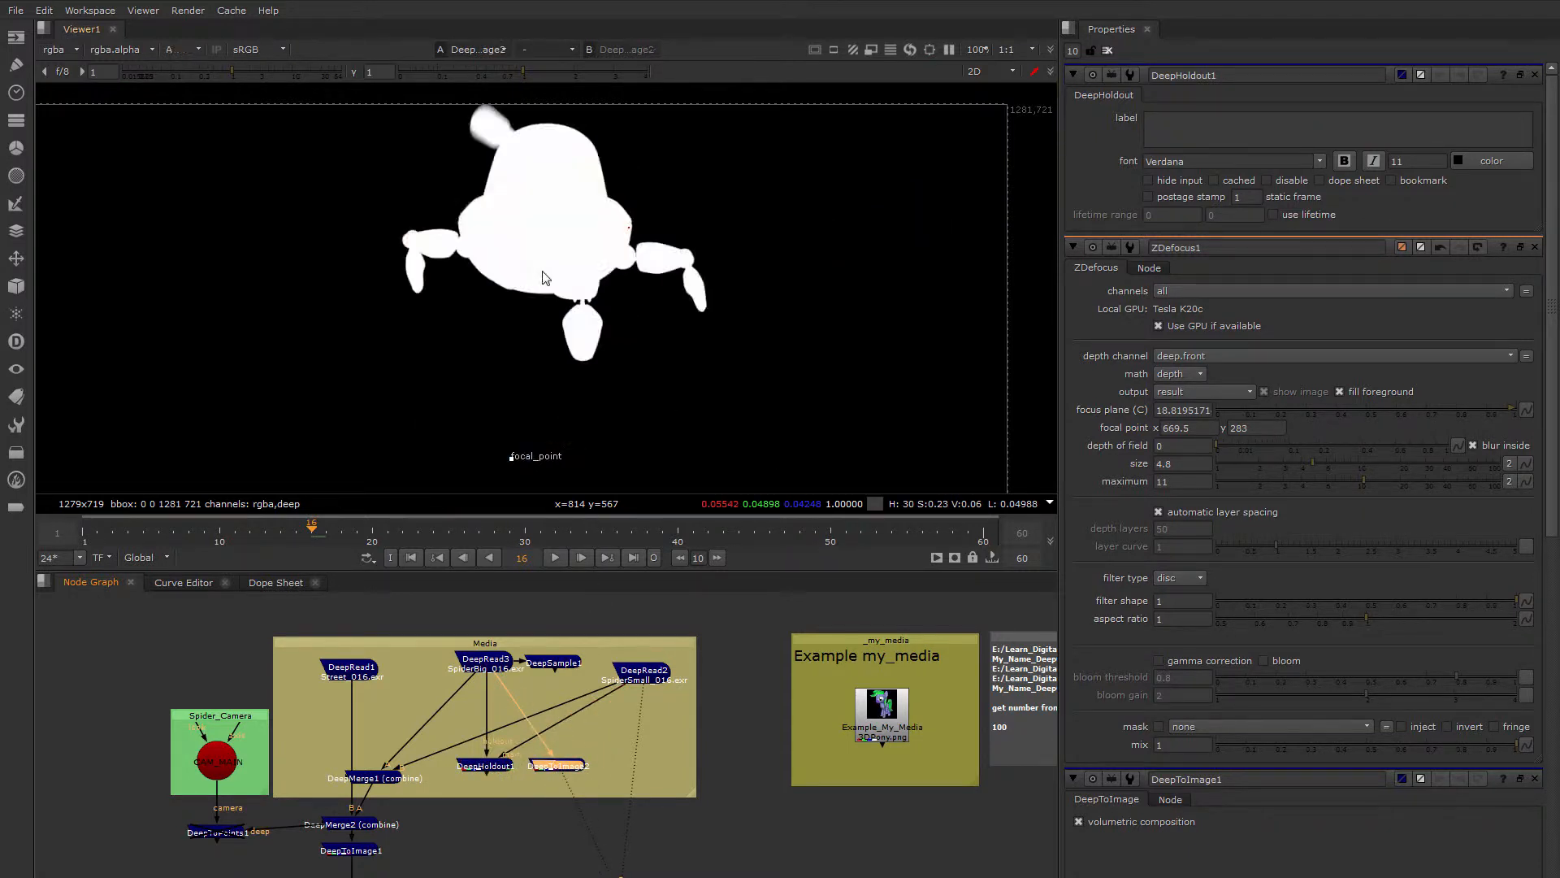
{"action": "left_click", "coordinate": [490, 768]}
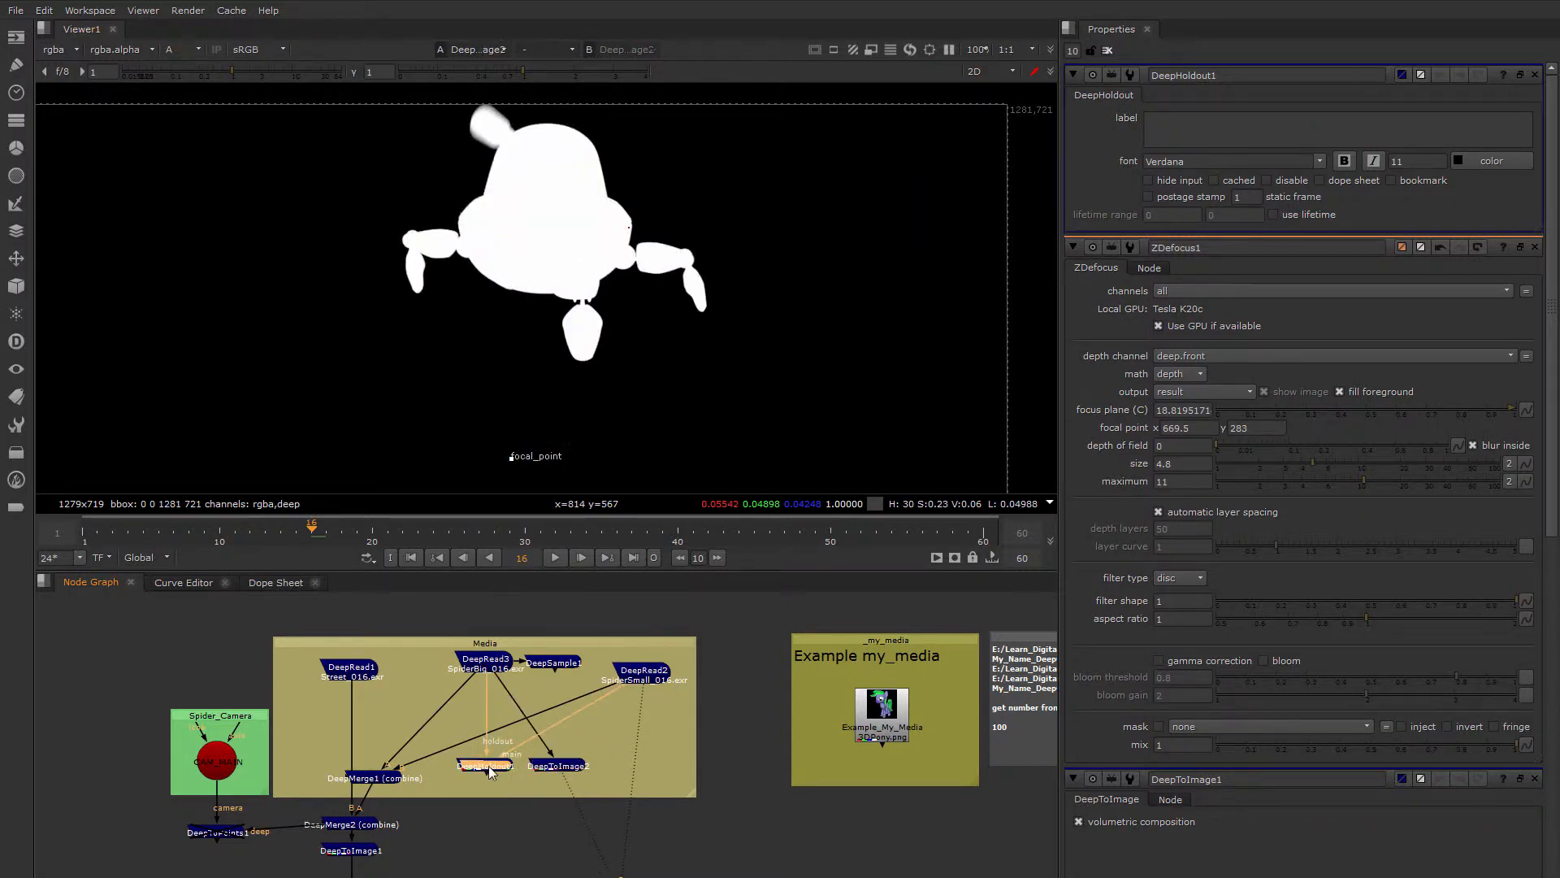
{"action": "key", "text": "1"}
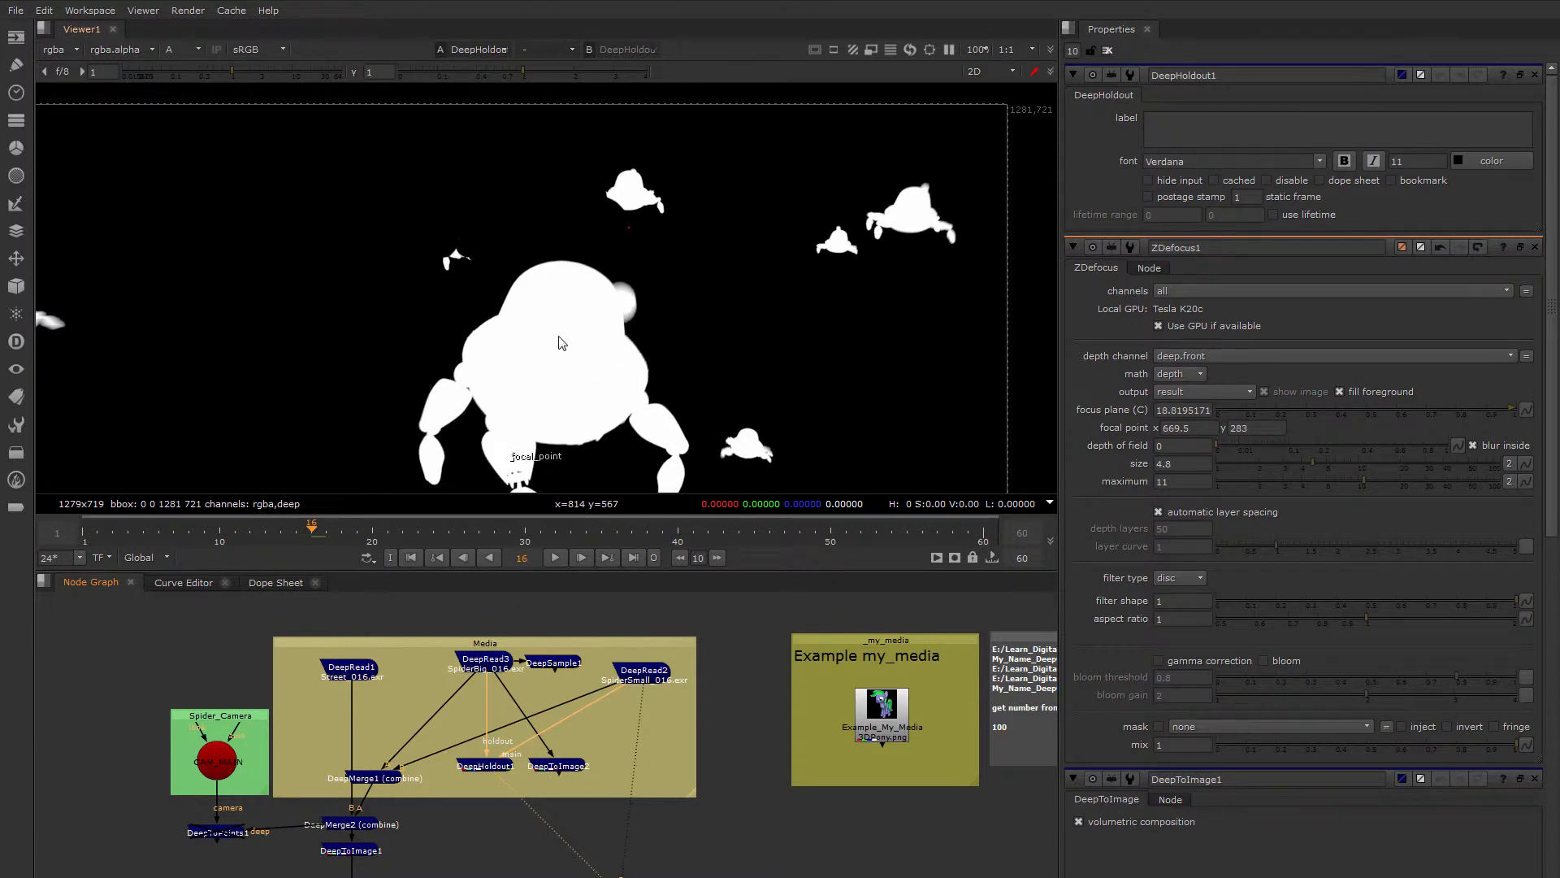
{"action": "scroll", "coordinate": [543, 276], "scroll_direction": "up", "scroll_amount": 5}
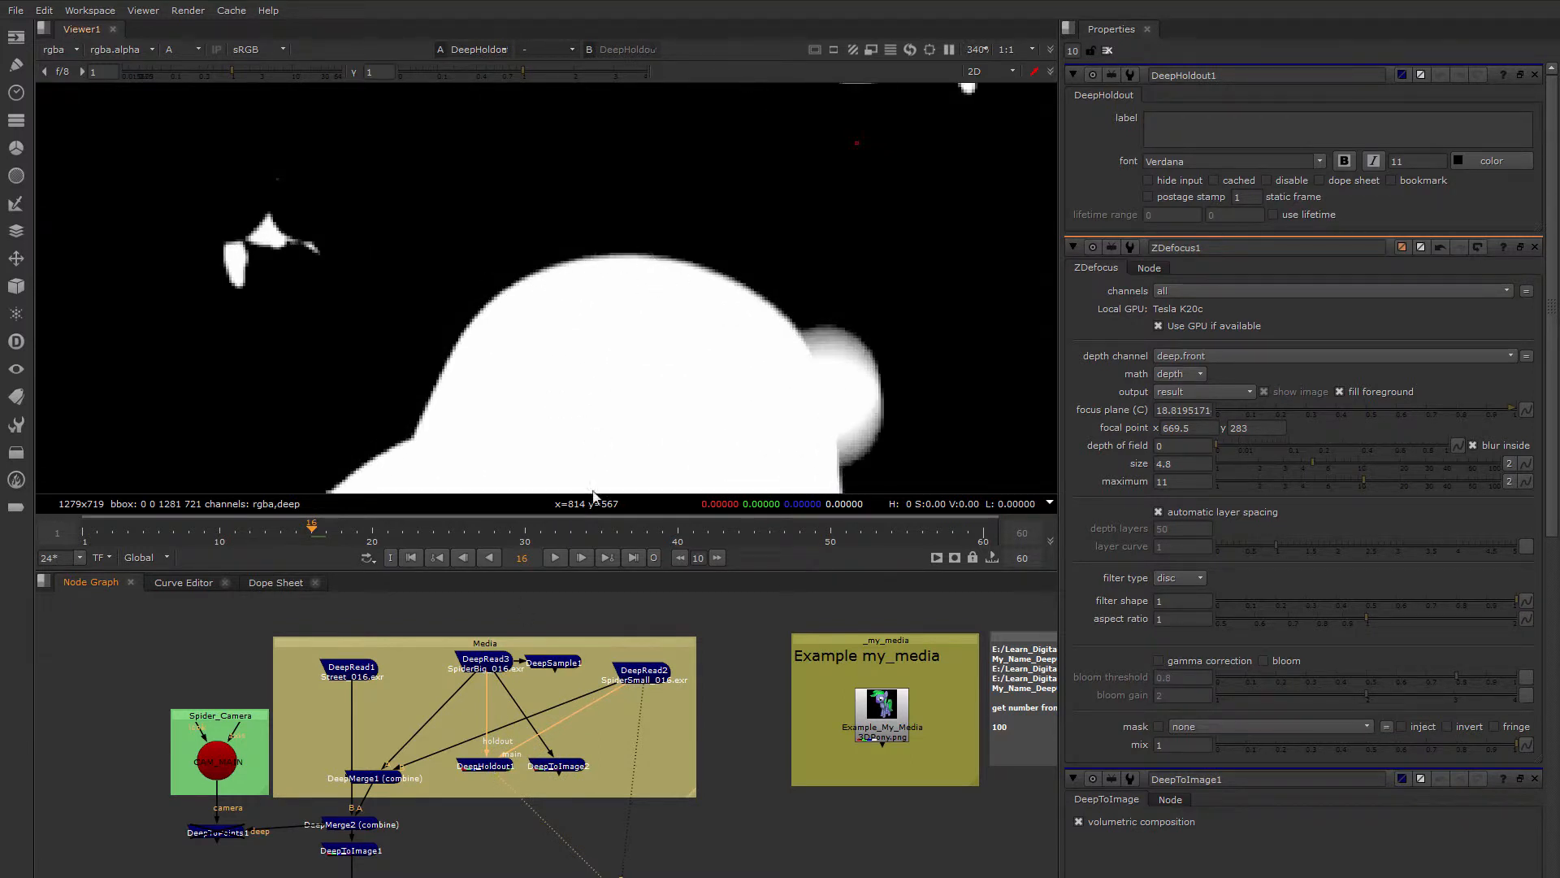
Combine DeepHoldout1 as A and DeepToImage2 as B in a Plus merge, and place it below both nodes
{"action": "left_click_drag", "start_coordinate": [561, 760], "coordinate": [566, 768]}
{"action": "scroll", "coordinate": [536, 743], "scroll_direction": "up", "scroll_amount": 3}
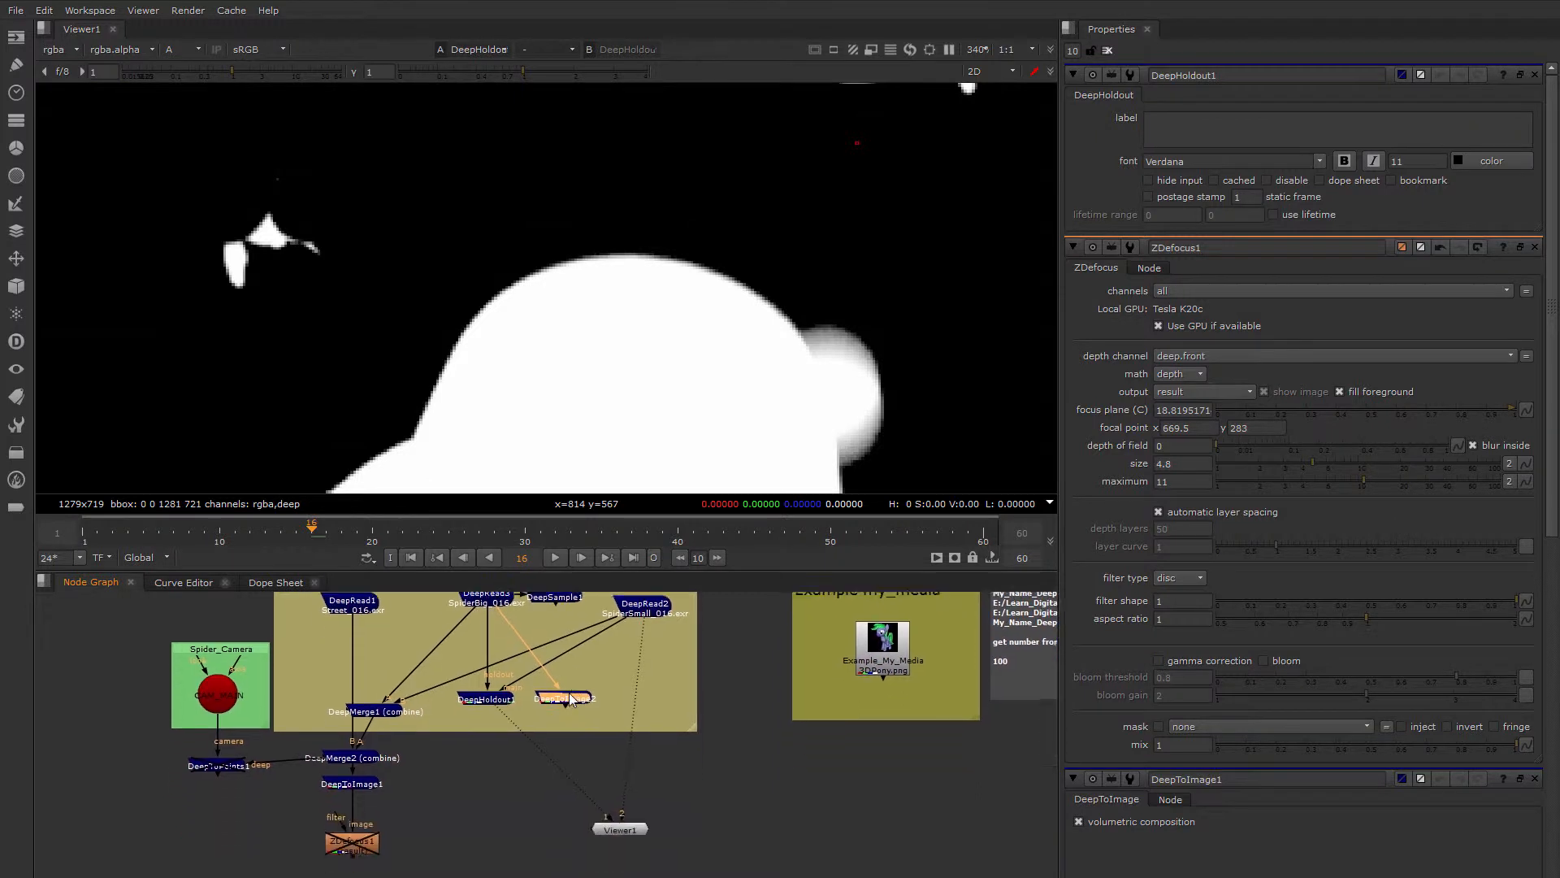
{"action": "left_click", "coordinate": [462, 696]}
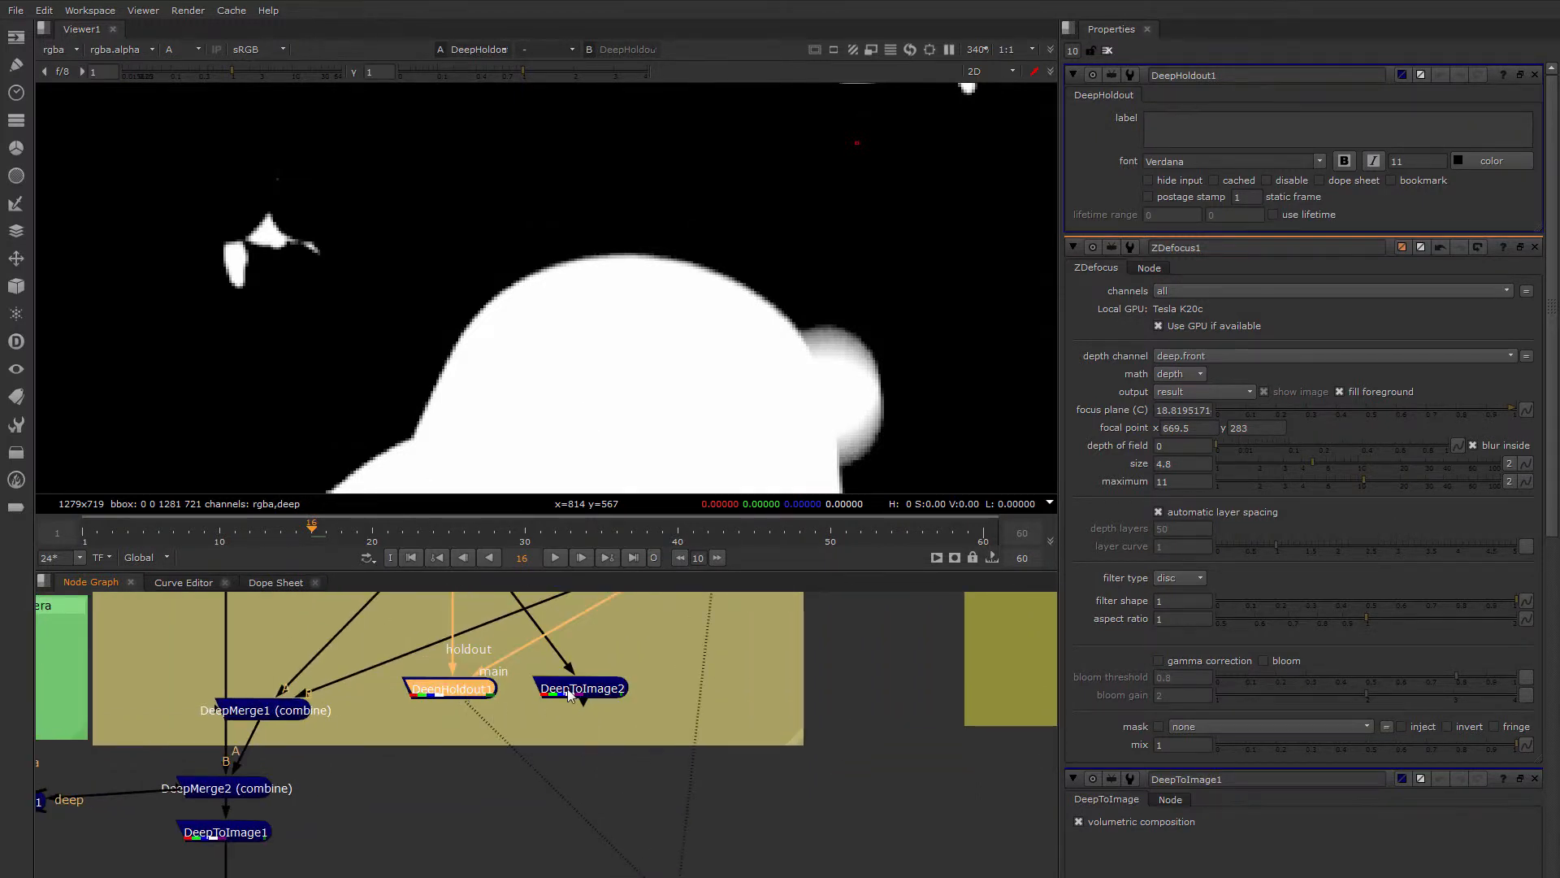
{"action": "key", "text": "Tab"}
{"action": "type", "text": "plus"}
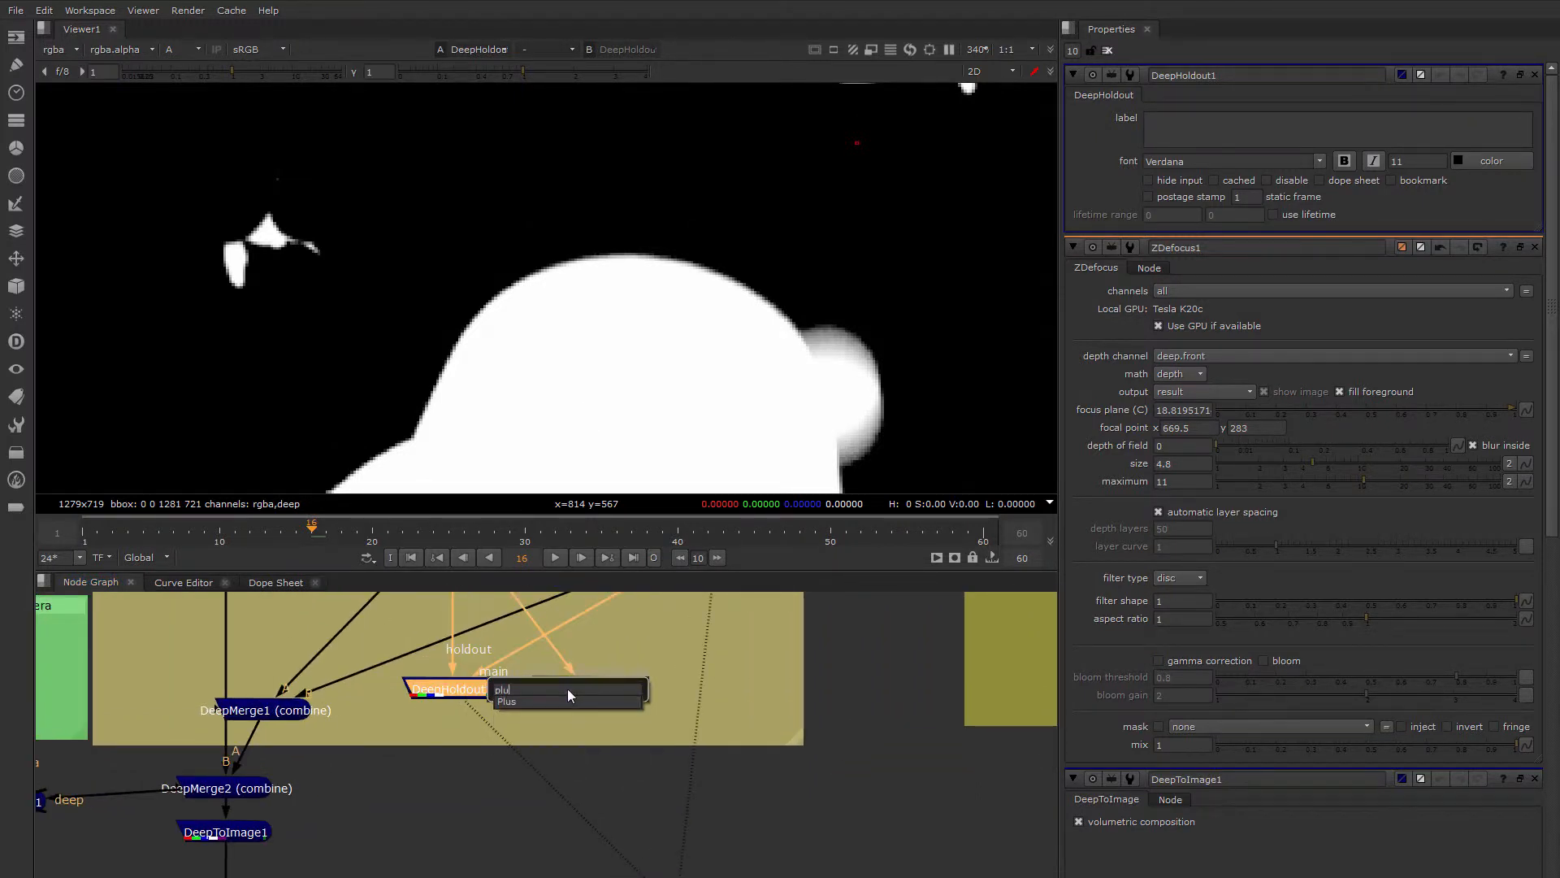
{"action": "key", "text": "Return"}
{"action": "scroll", "coordinate": [617, 308], "scroll_direction": "down", "scroll_amount": 3}
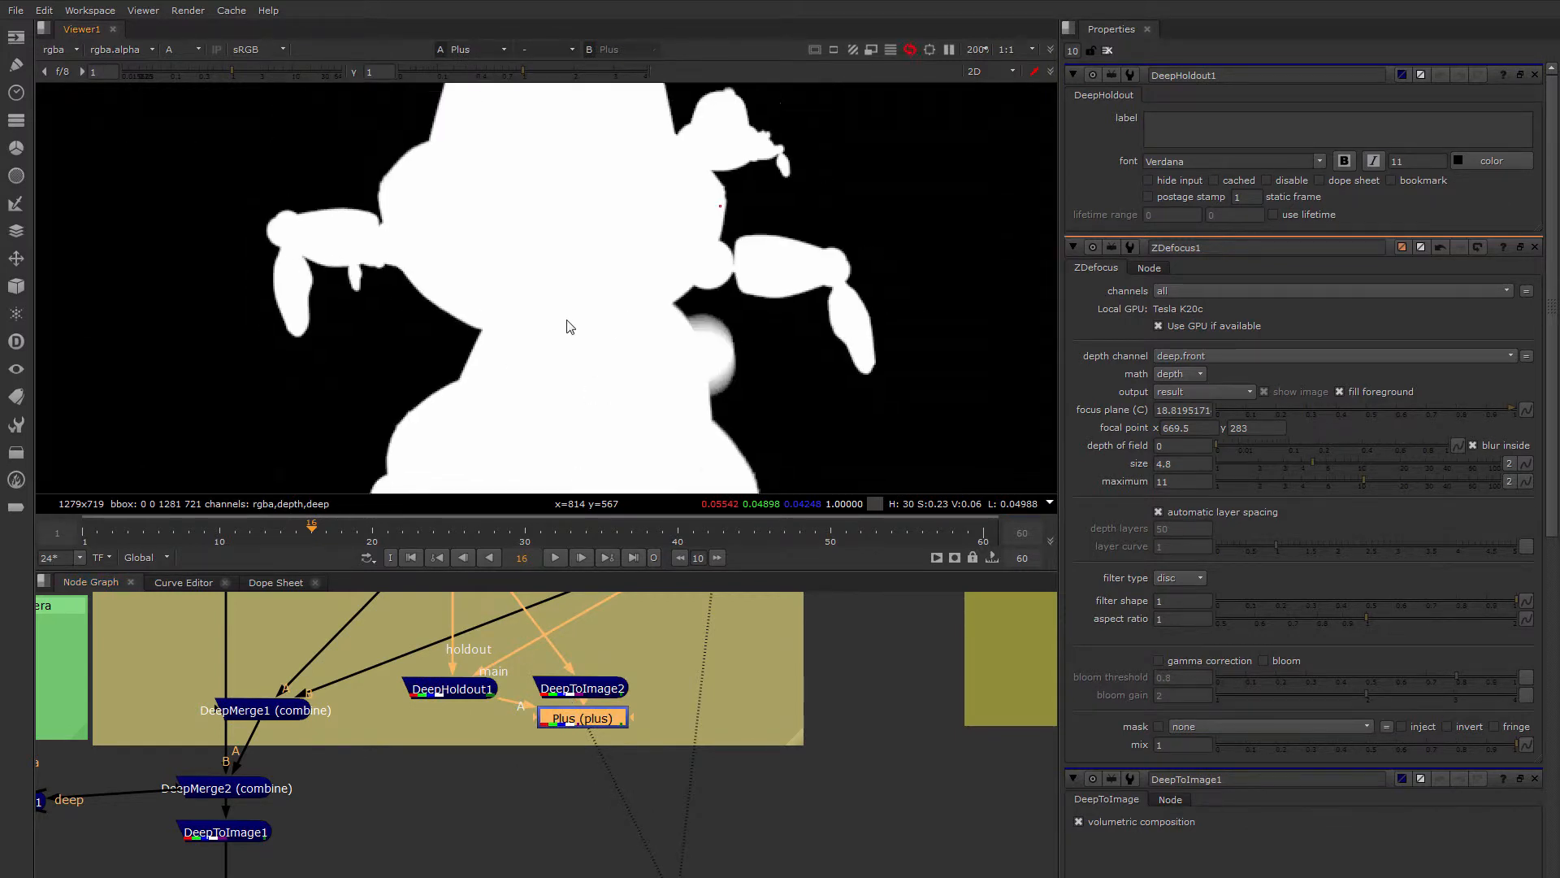
{"action": "left_click_drag", "start_coordinate": [579, 719], "coordinate": [574, 800]}
Try the over operation on the Plus merge and examine the alpha seams where the spiders meet
{"action": "double_click", "coordinate": [575, 800]}
{"action": "left_click", "coordinate": [1162, 118]}
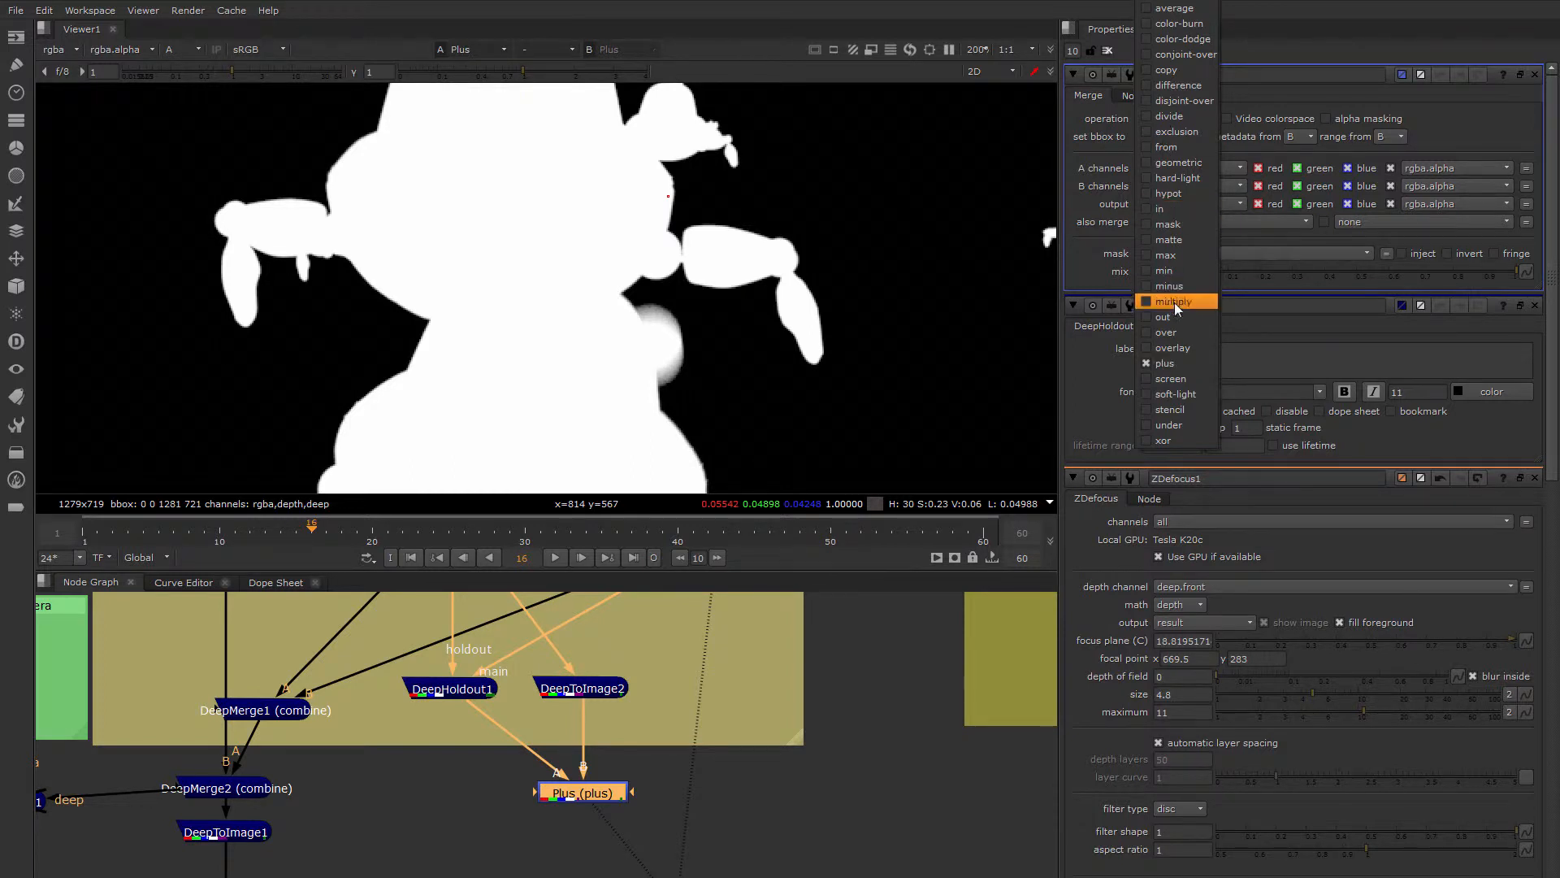
{"action": "left_click", "coordinate": [1168, 332]}
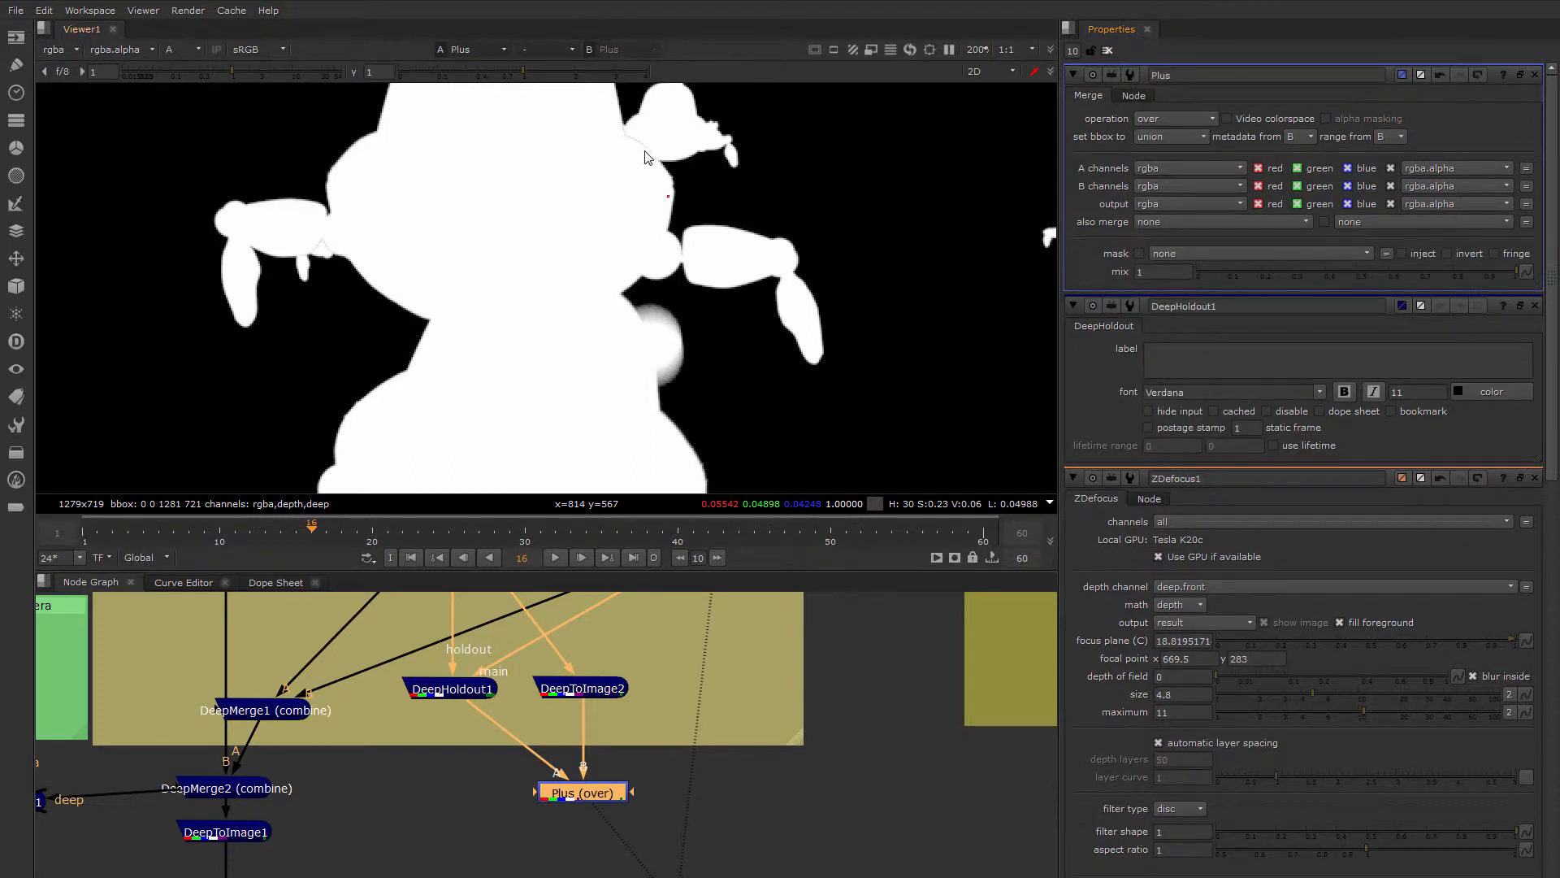
{"action": "scroll", "coordinate": [680, 186], "scroll_direction": "down", "scroll_amount": 2}
{"action": "scroll", "coordinate": [715, 243], "scroll_direction": "up", "scroll_amount": 4}
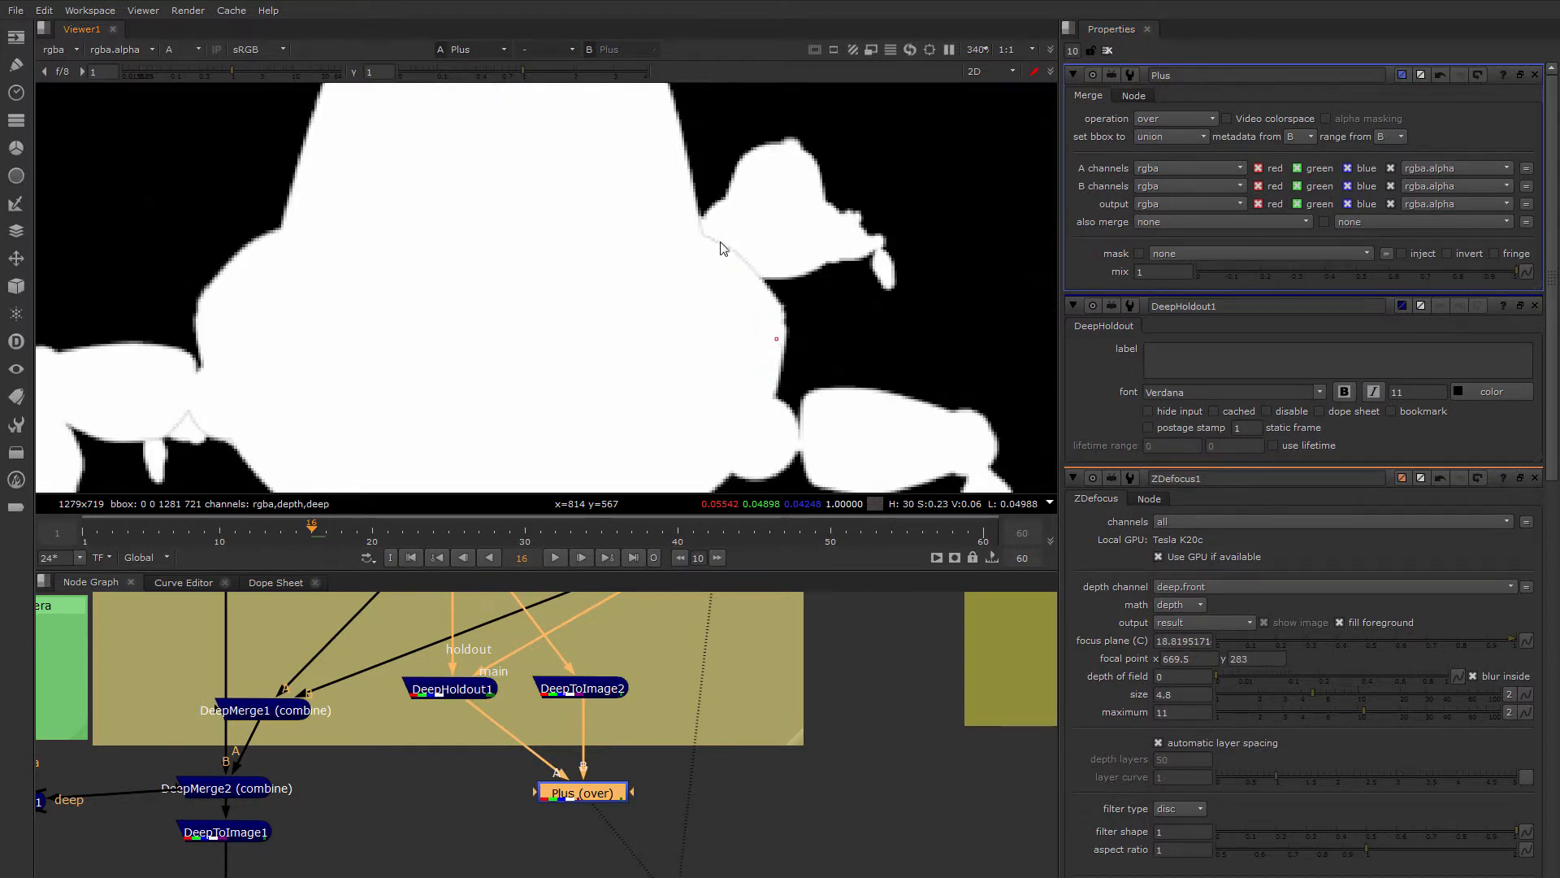
{"action": "middle_click_drag", "start_coordinate": [664, 369], "coordinate": [675, 214]}
{"action": "scroll", "coordinate": [618, 345], "scroll_direction": "down", "scroll_amount": 4}
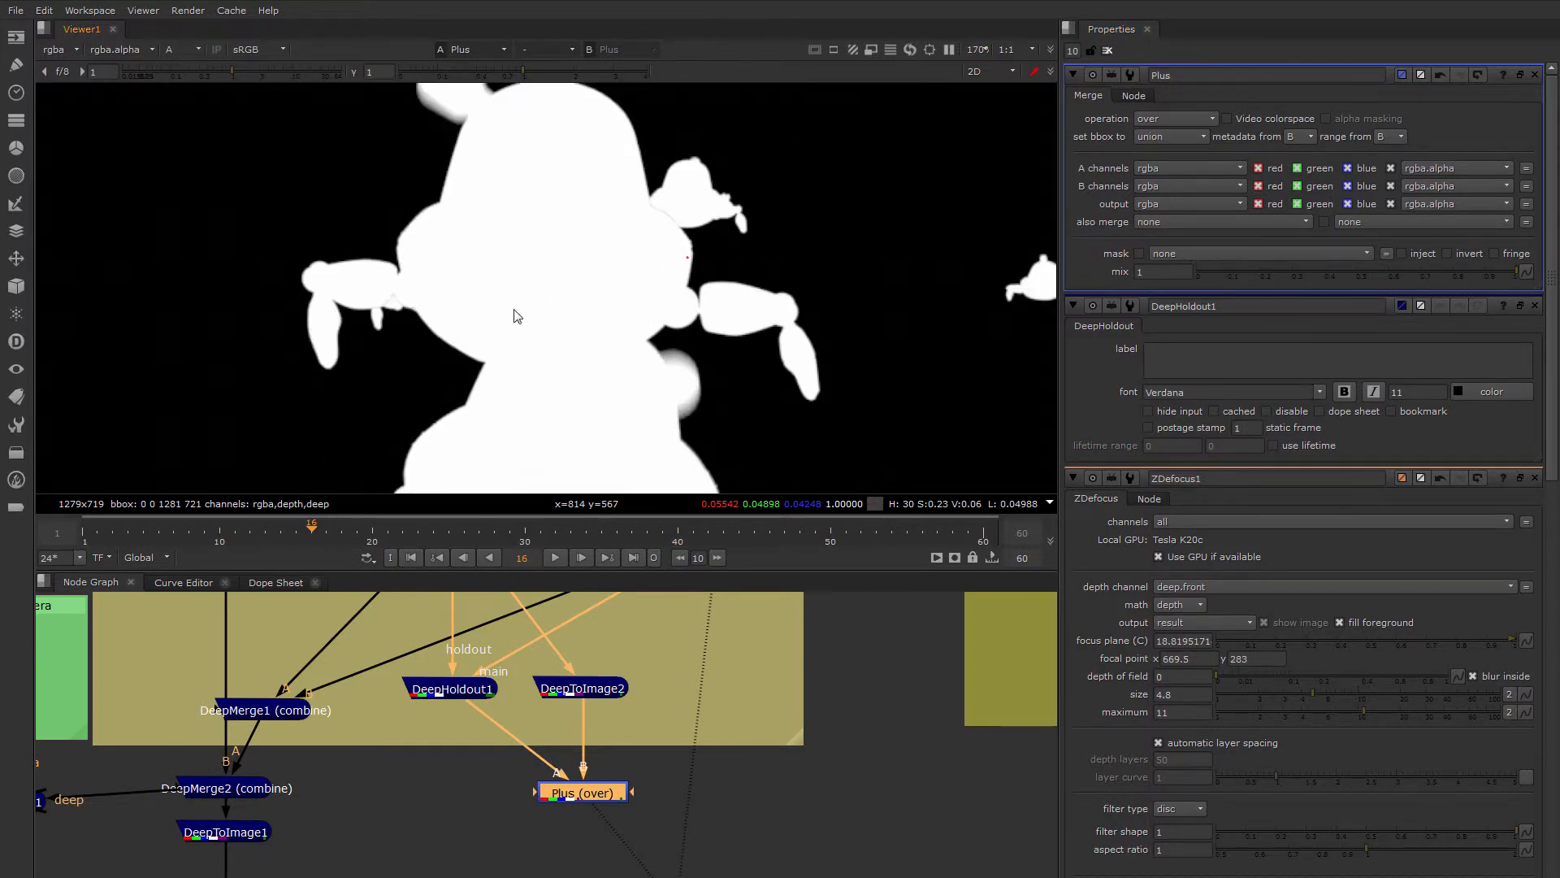
Try conjoint-over on the Plus merge, switch the operation to disjoint-over, and examine the alpha seams up close
{"action": "left_click", "coordinate": [1160, 119]}
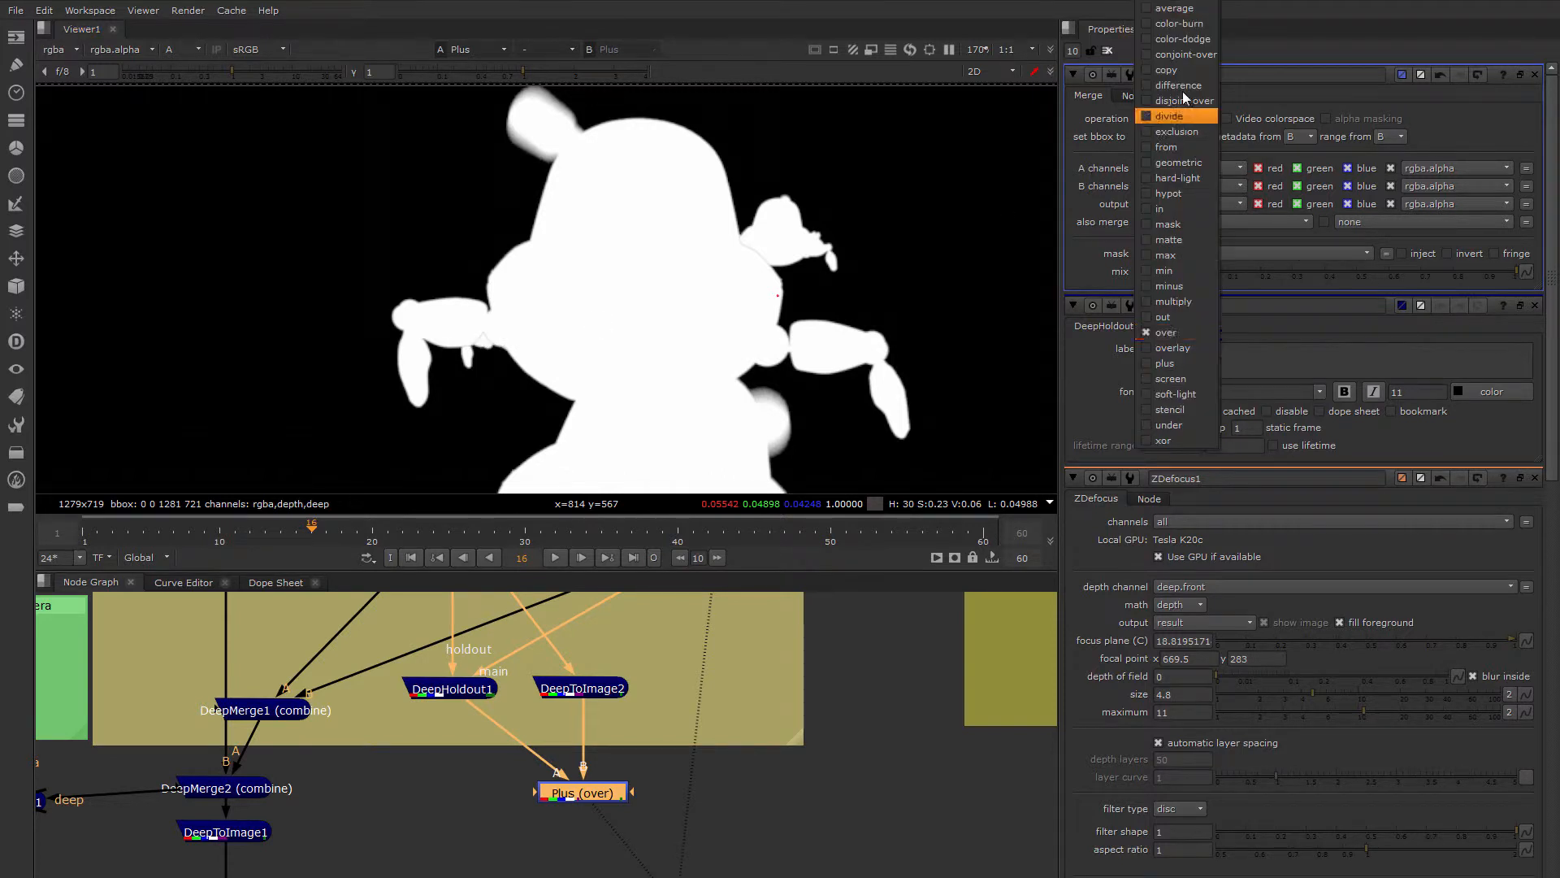
{"action": "left_click", "coordinate": [1197, 53]}
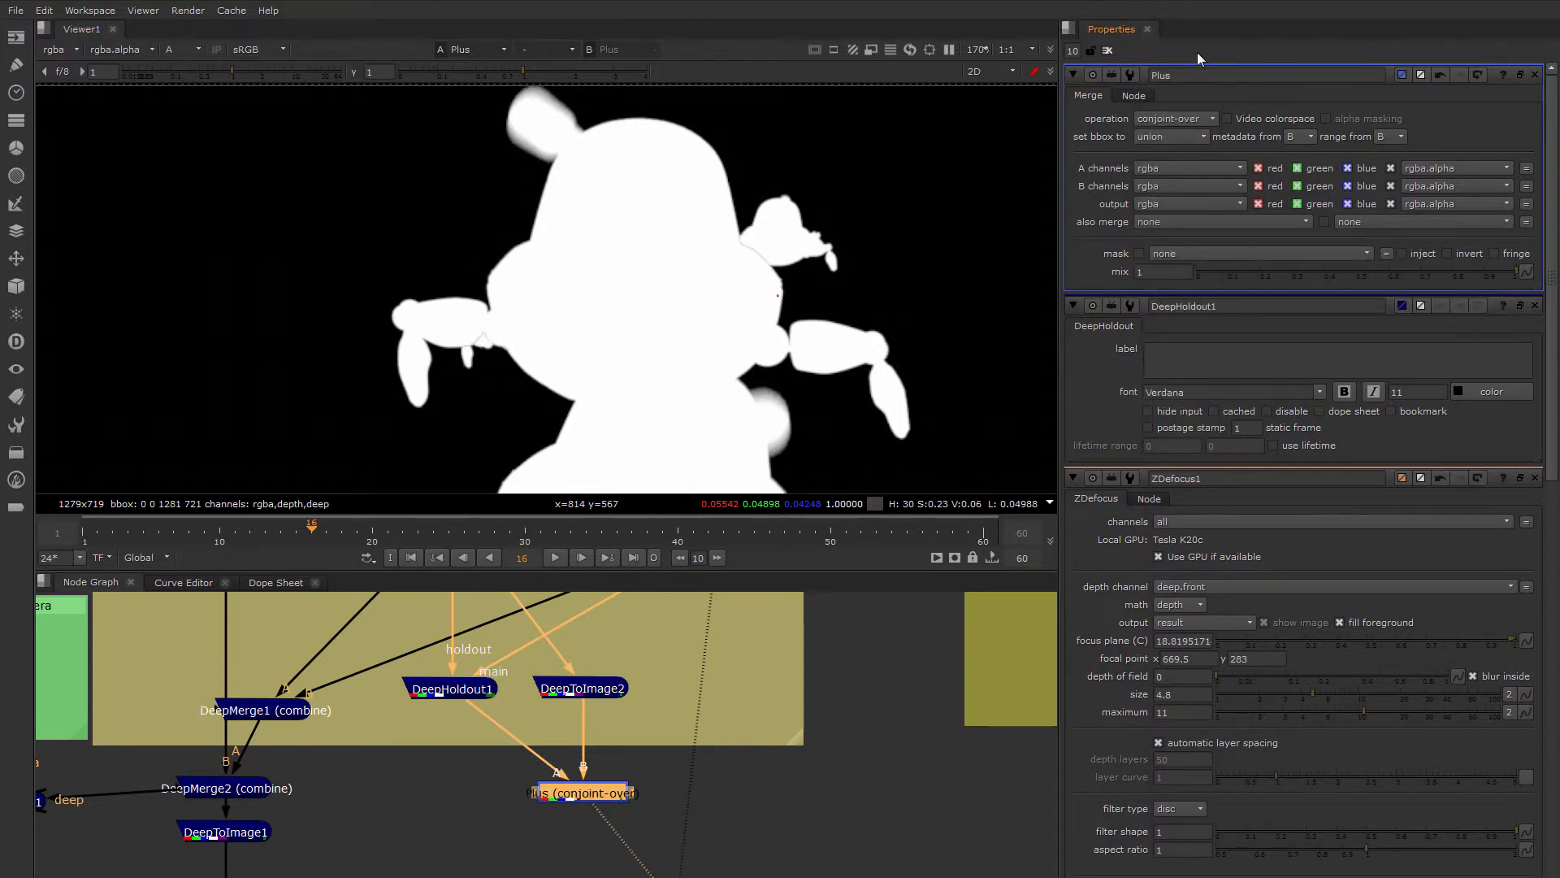
{"action": "left_click", "coordinate": [1172, 119]}
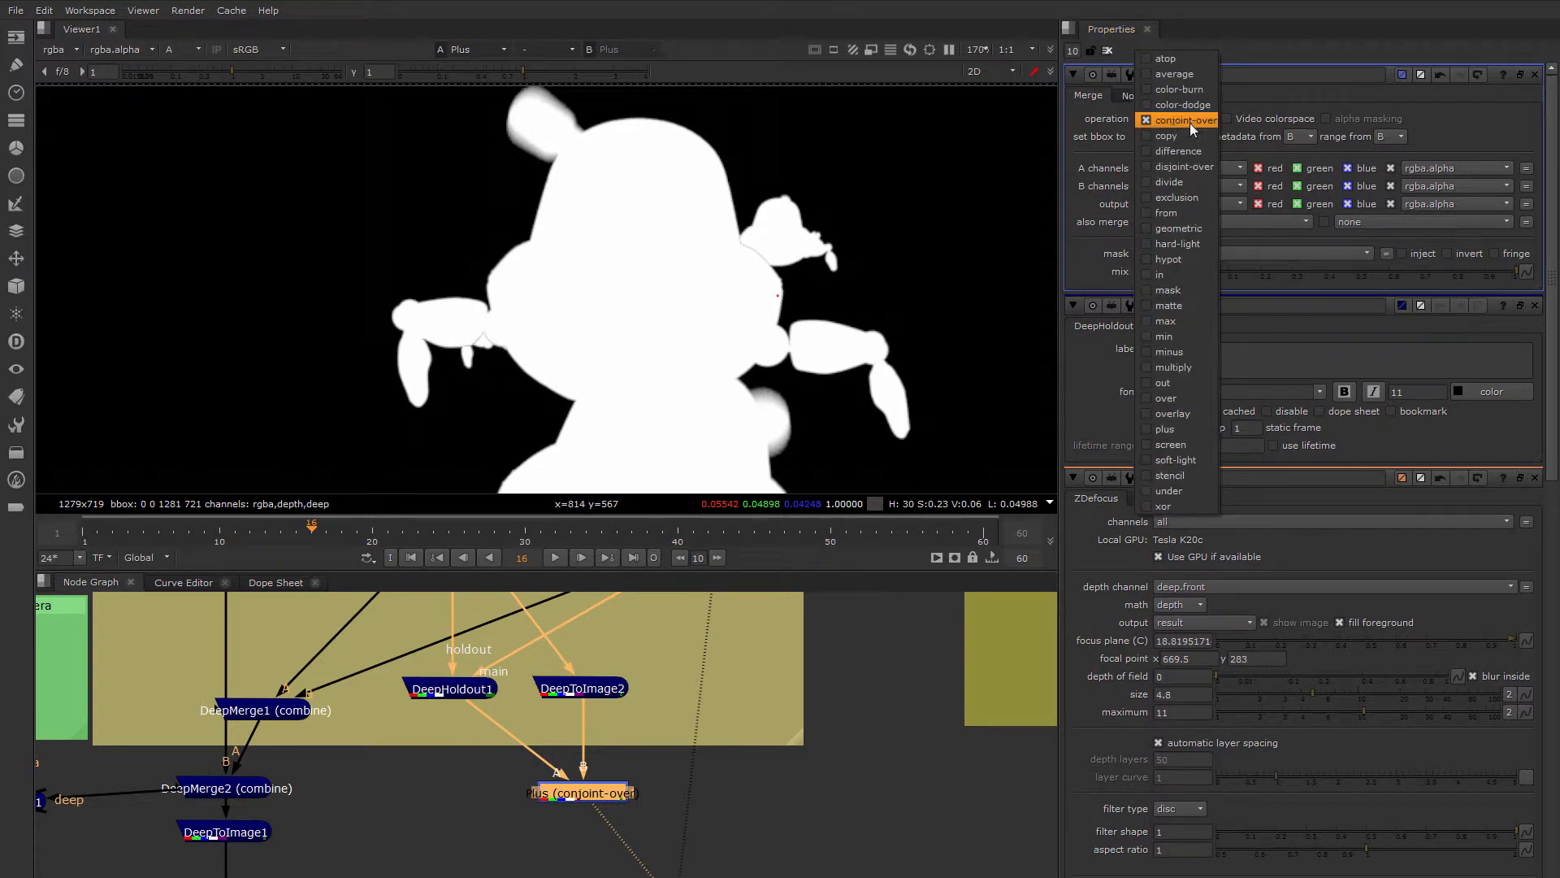
{"action": "left_click", "coordinate": [1198, 166]}
{"action": "scroll", "coordinate": [756, 262], "scroll_direction": "up", "scroll_amount": 4}
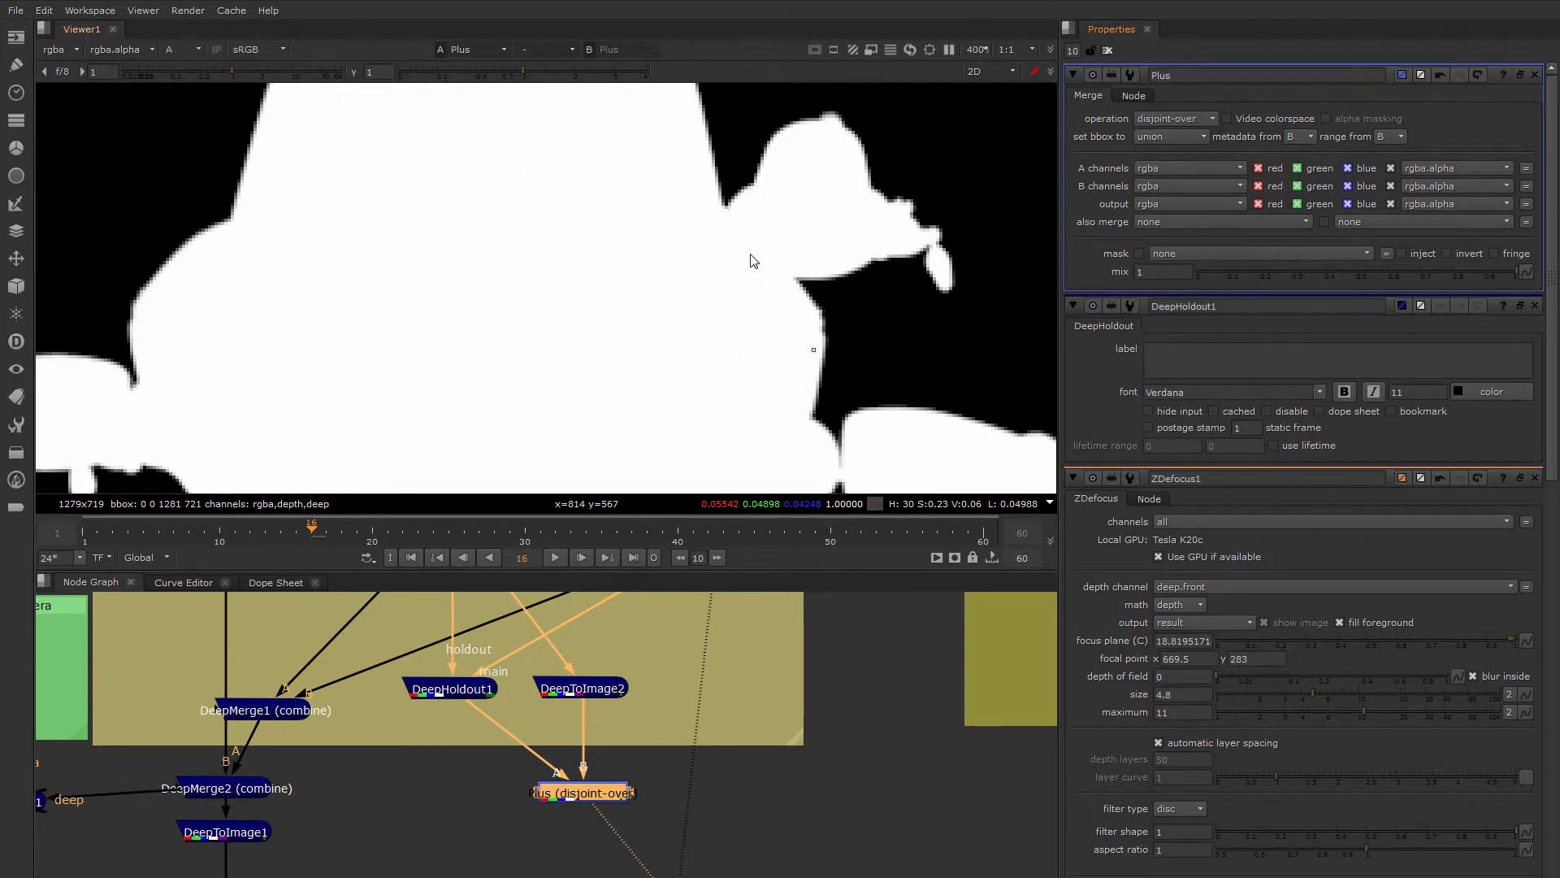
Try the plus operation on the Plus merge and examine the alpha where the two spiders overlap
{"action": "scroll", "coordinate": [756, 270], "scroll_direction": "up", "scroll_amount": 3}
{"action": "scroll", "coordinate": [813, 252], "scroll_direction": "down", "scroll_amount": 4}
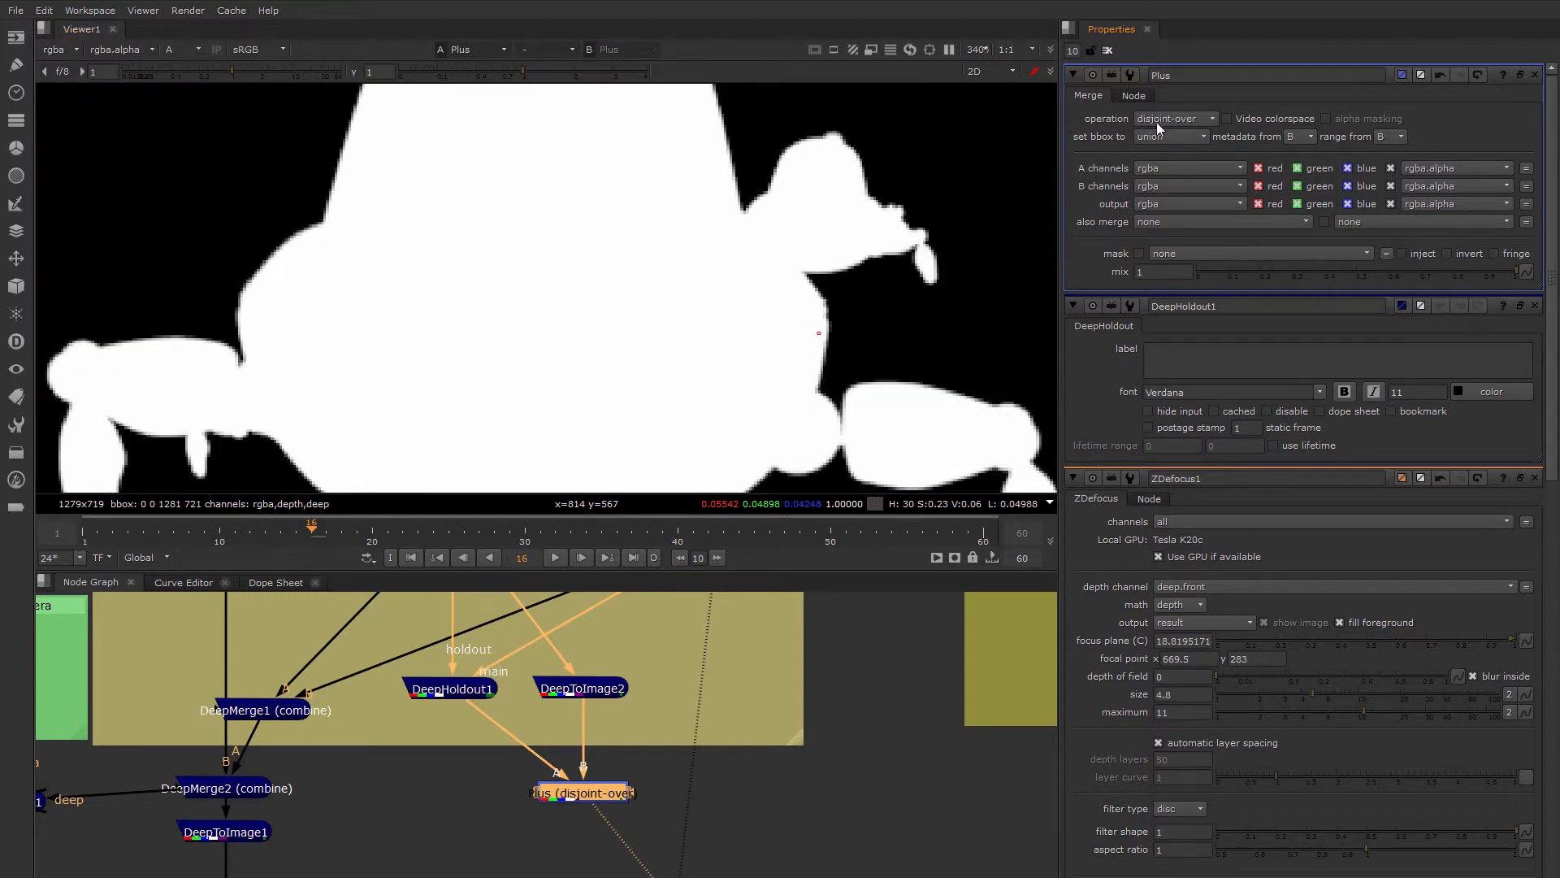
{"action": "scroll", "coordinate": [624, 351], "scroll_direction": "down", "scroll_amount": 2}
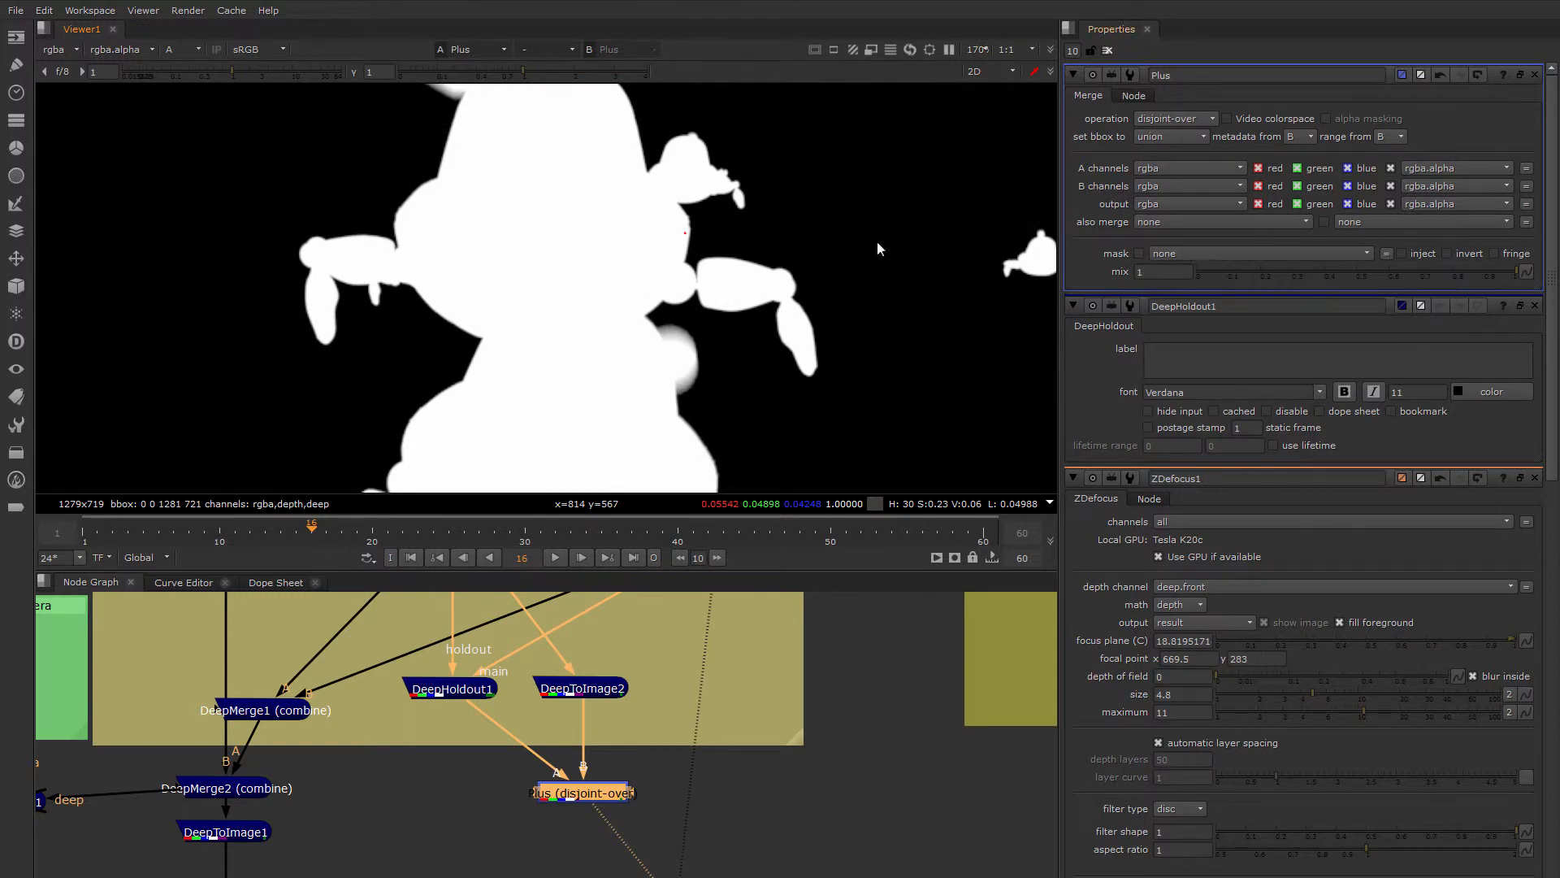
{"action": "left_click", "coordinate": [1174, 118]}
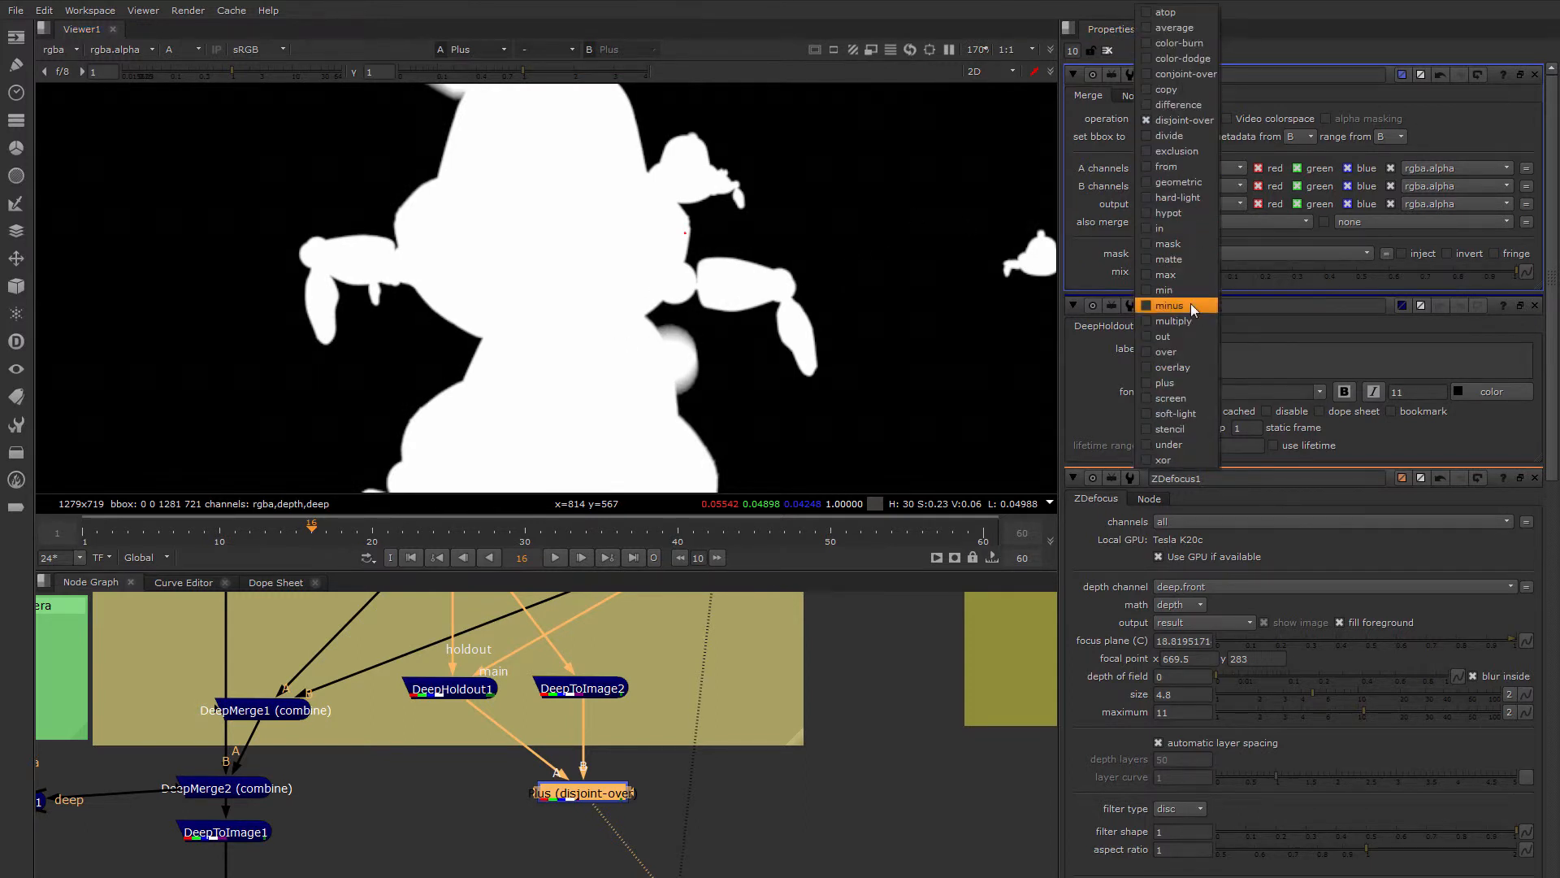
{"action": "left_click", "coordinate": [1176, 385]}
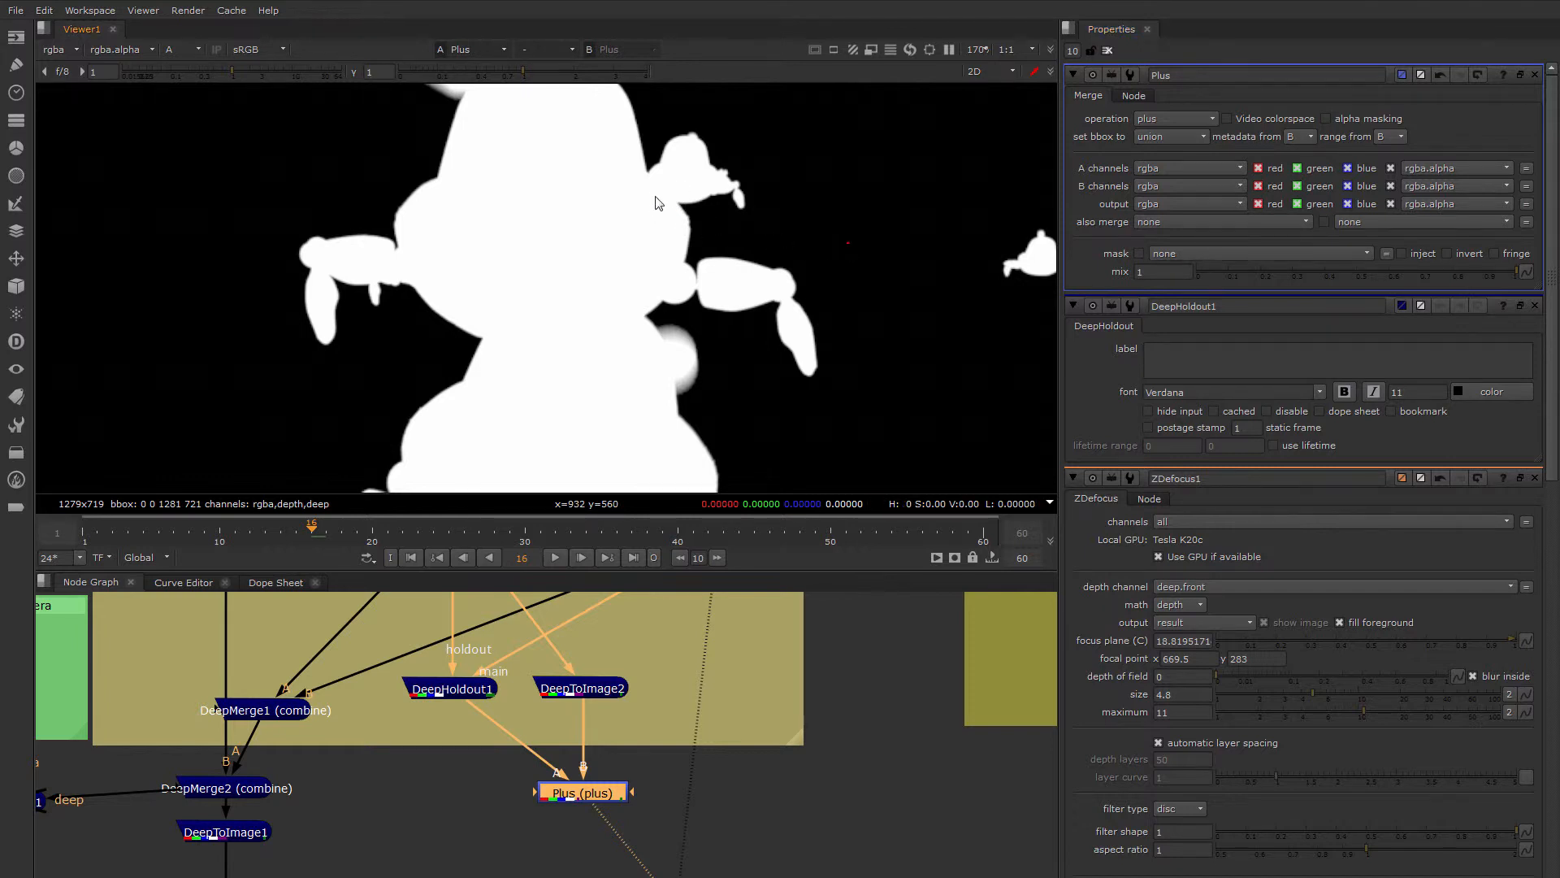
{"action": "scroll", "coordinate": [664, 191], "scroll_direction": "up", "scroll_amount": 1}
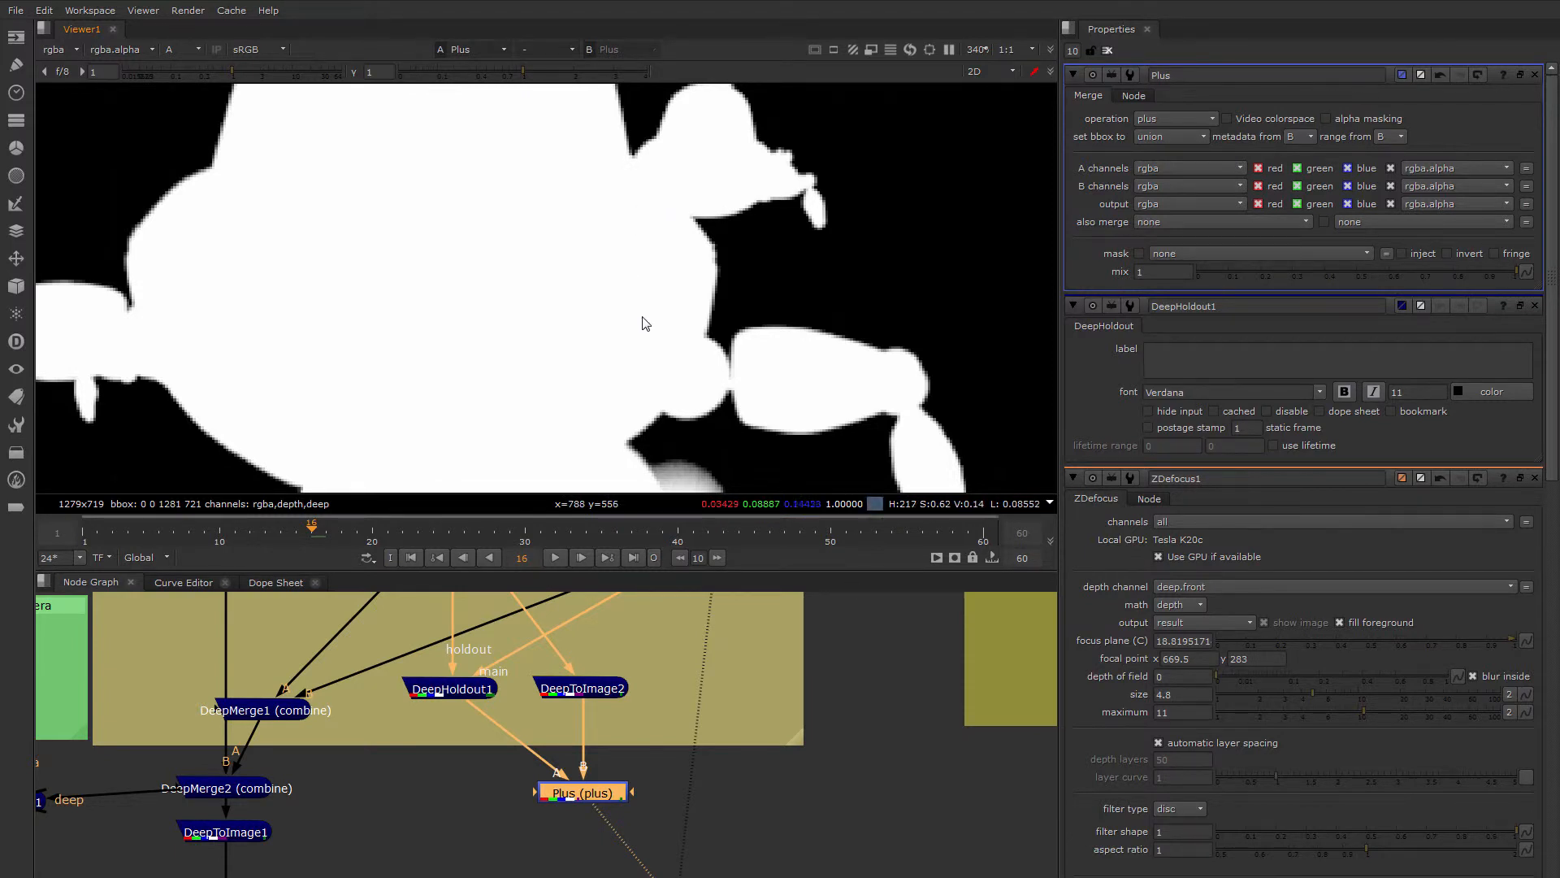
{"action": "middle_click_drag", "start_coordinate": [645, 320], "coordinate": [648, 255]}
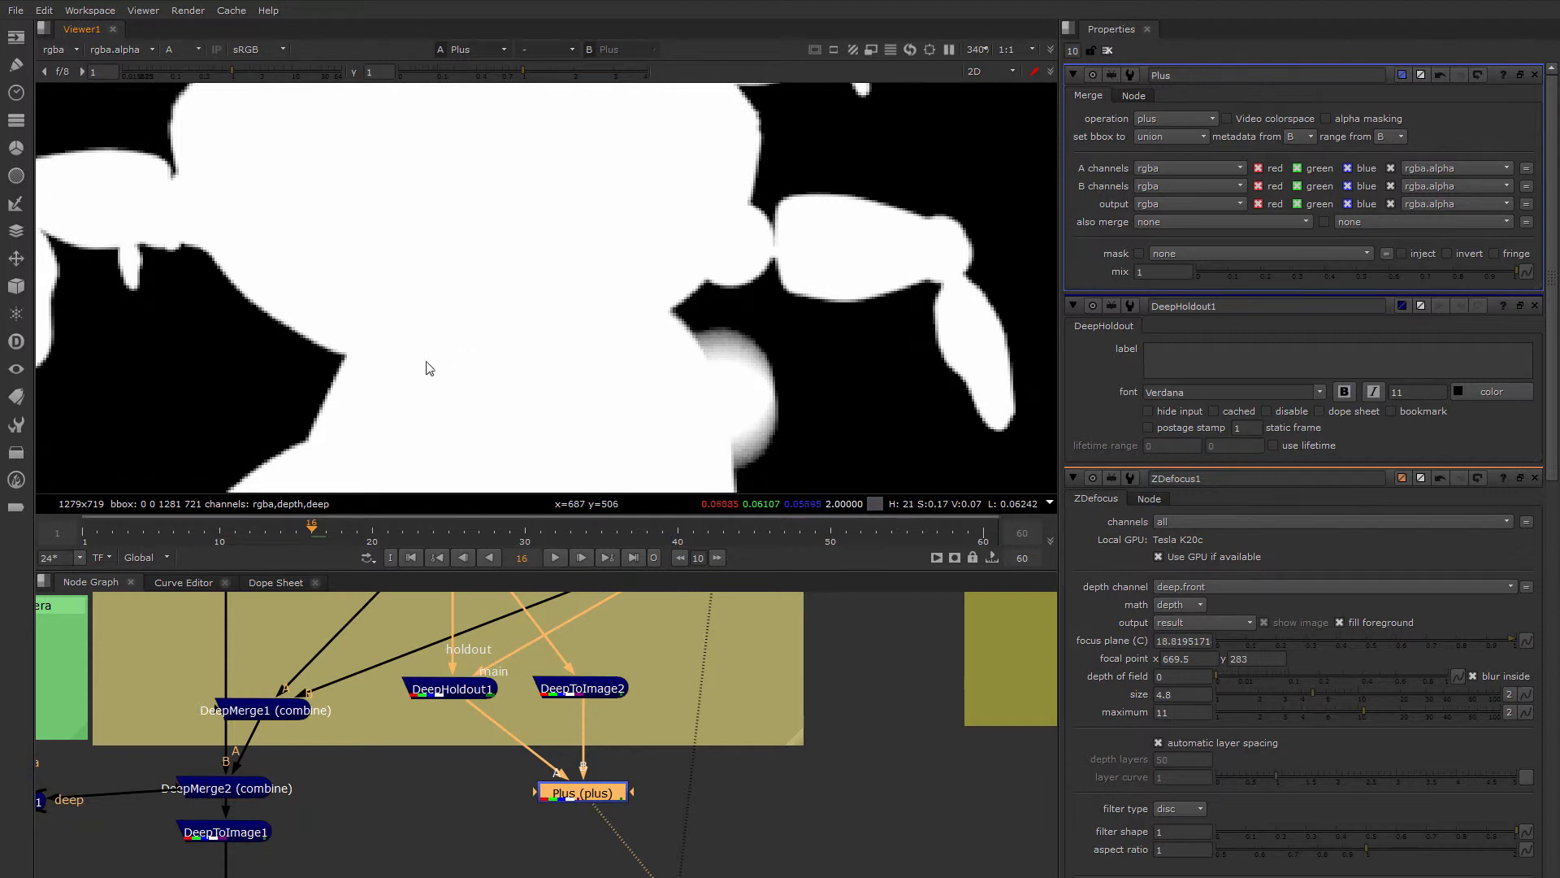
View the alpha of DeepHoldout1 and DeepToImage2 separately to compare what each contributes to the merge
{"action": "middle_click_drag", "start_coordinate": [446, 758], "coordinate": [464, 753]}
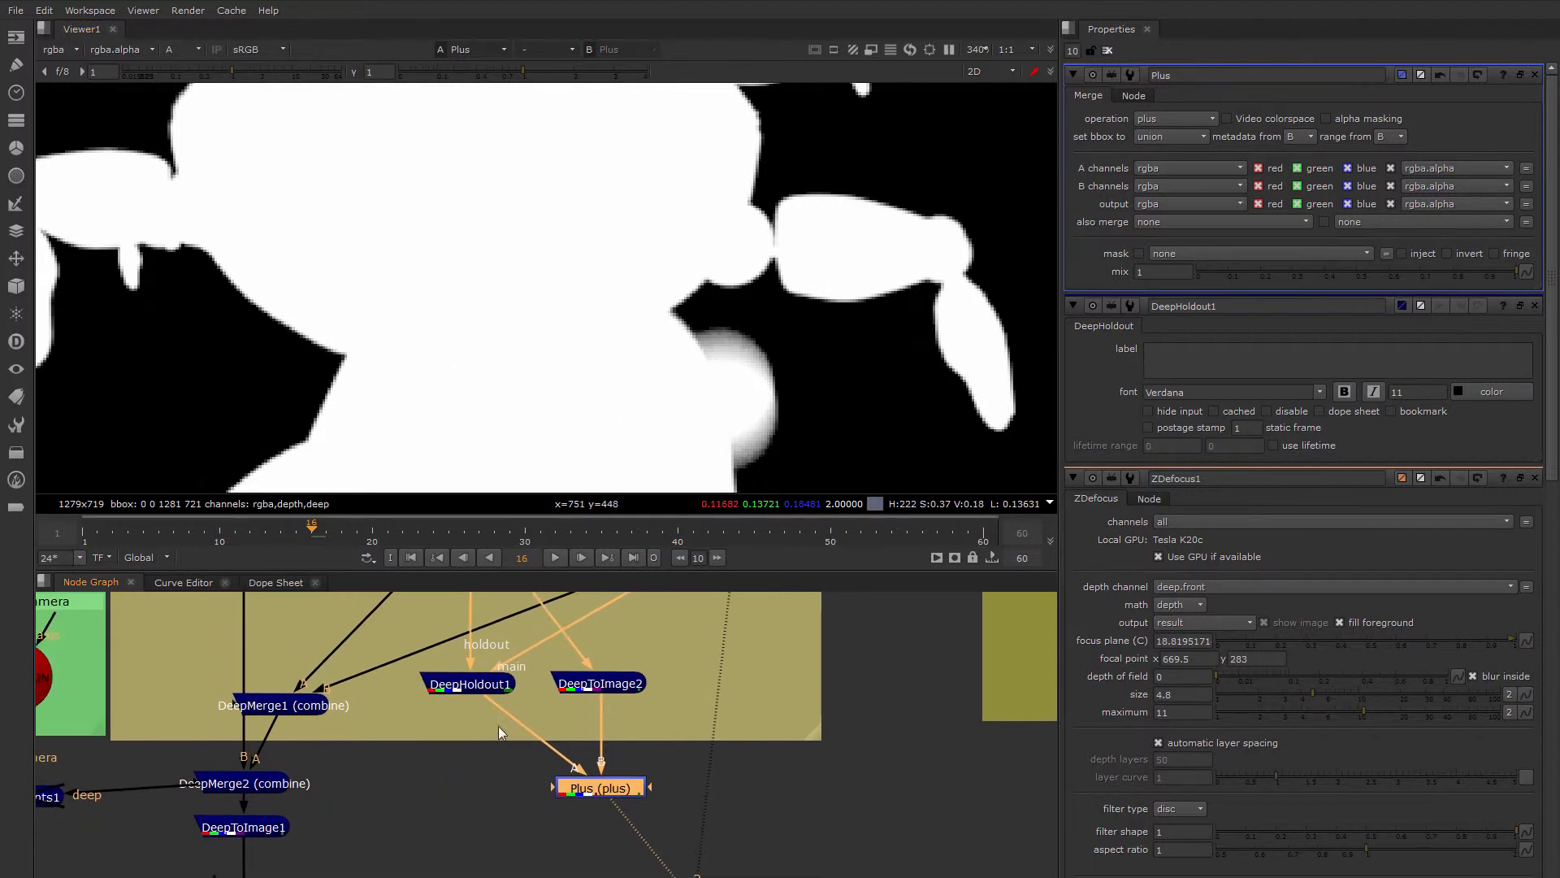
{"action": "left_click", "coordinate": [455, 687]}
{"action": "key", "text": "1"}
{"action": "left_click", "coordinate": [607, 688]}
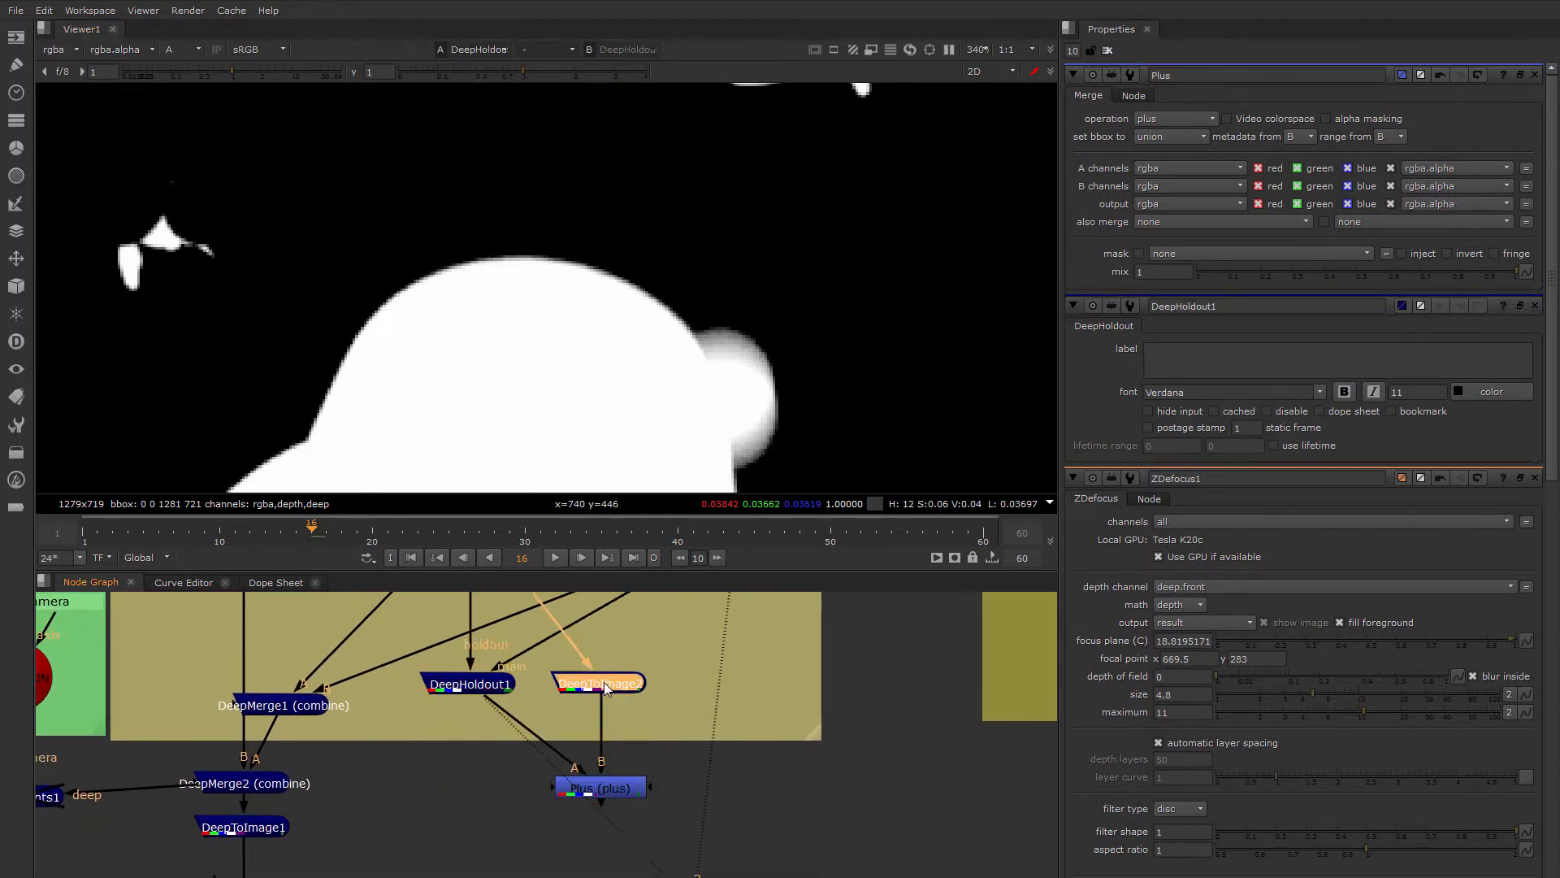
{"action": "key", "text": "1"}
{"action": "key", "text": "minus"}
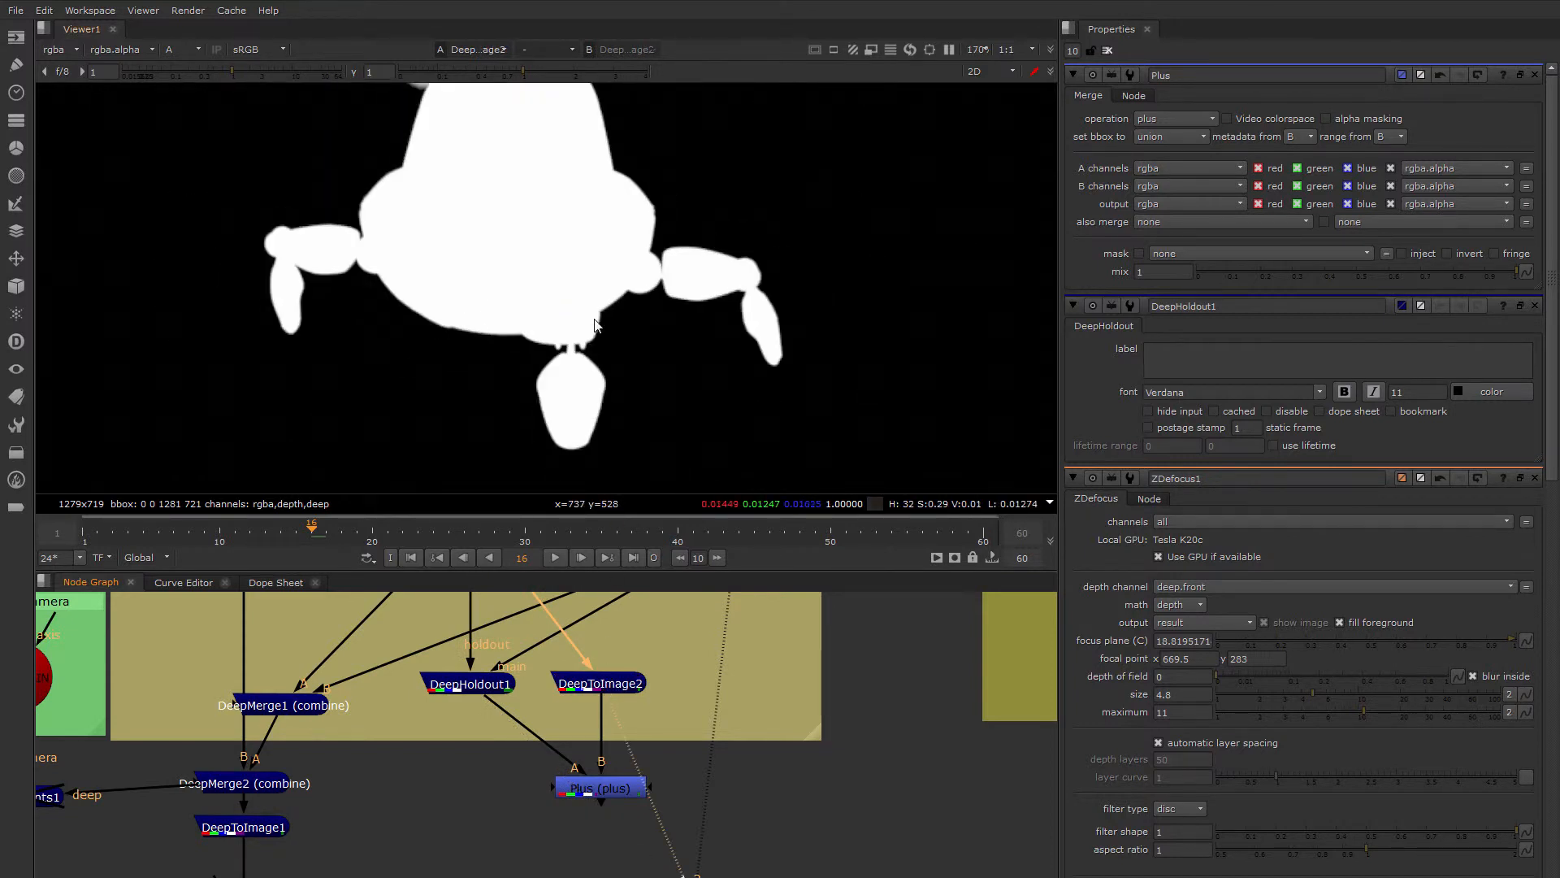
View DeepHoldout1 in full RGB colour with the whole frame fitted in the viewer
{"action": "middle_click_drag", "start_coordinate": [510, 735], "coordinate": [544, 779]}
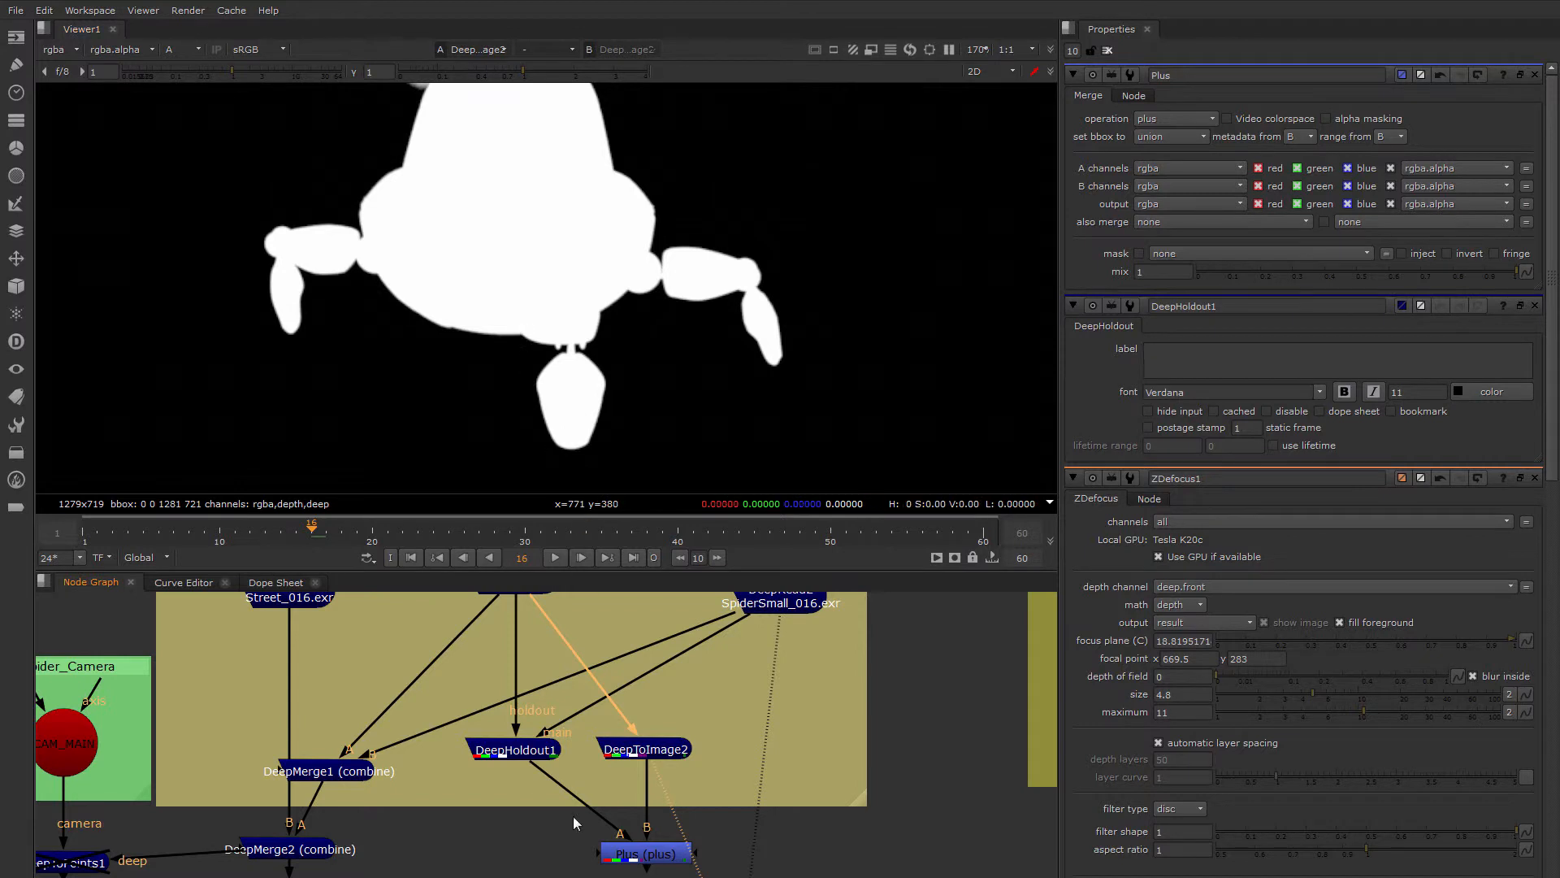
{"action": "middle_click_drag", "start_coordinate": [546, 805], "coordinate": [519, 780]}
{"action": "left_click", "coordinate": [494, 738]}
{"action": "key", "text": "1"}
{"action": "key", "text": "a"}
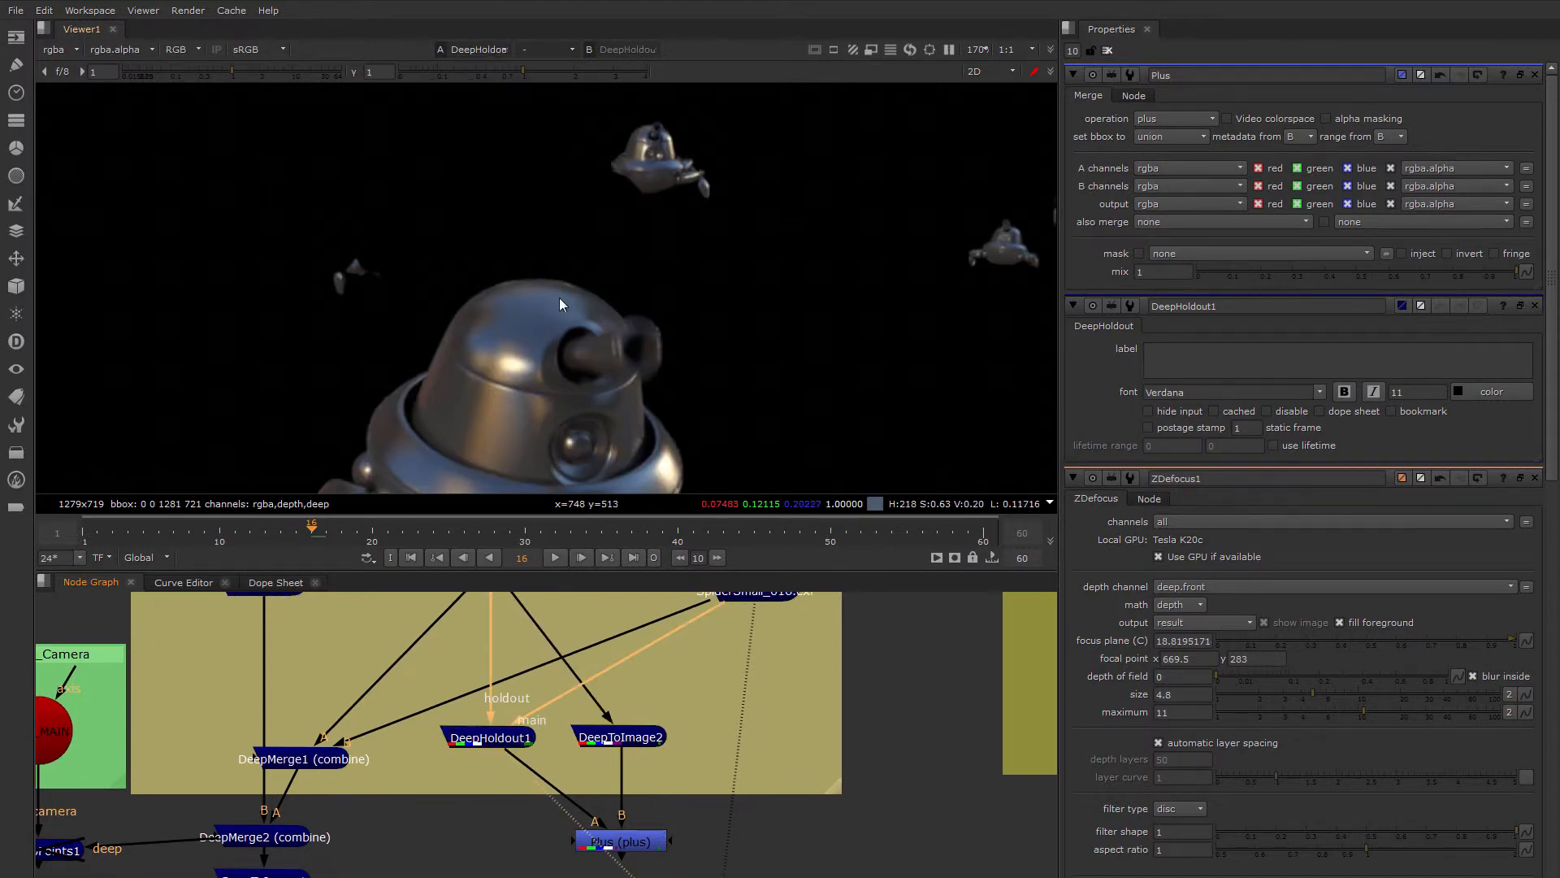
{"action": "key", "text": "f"}
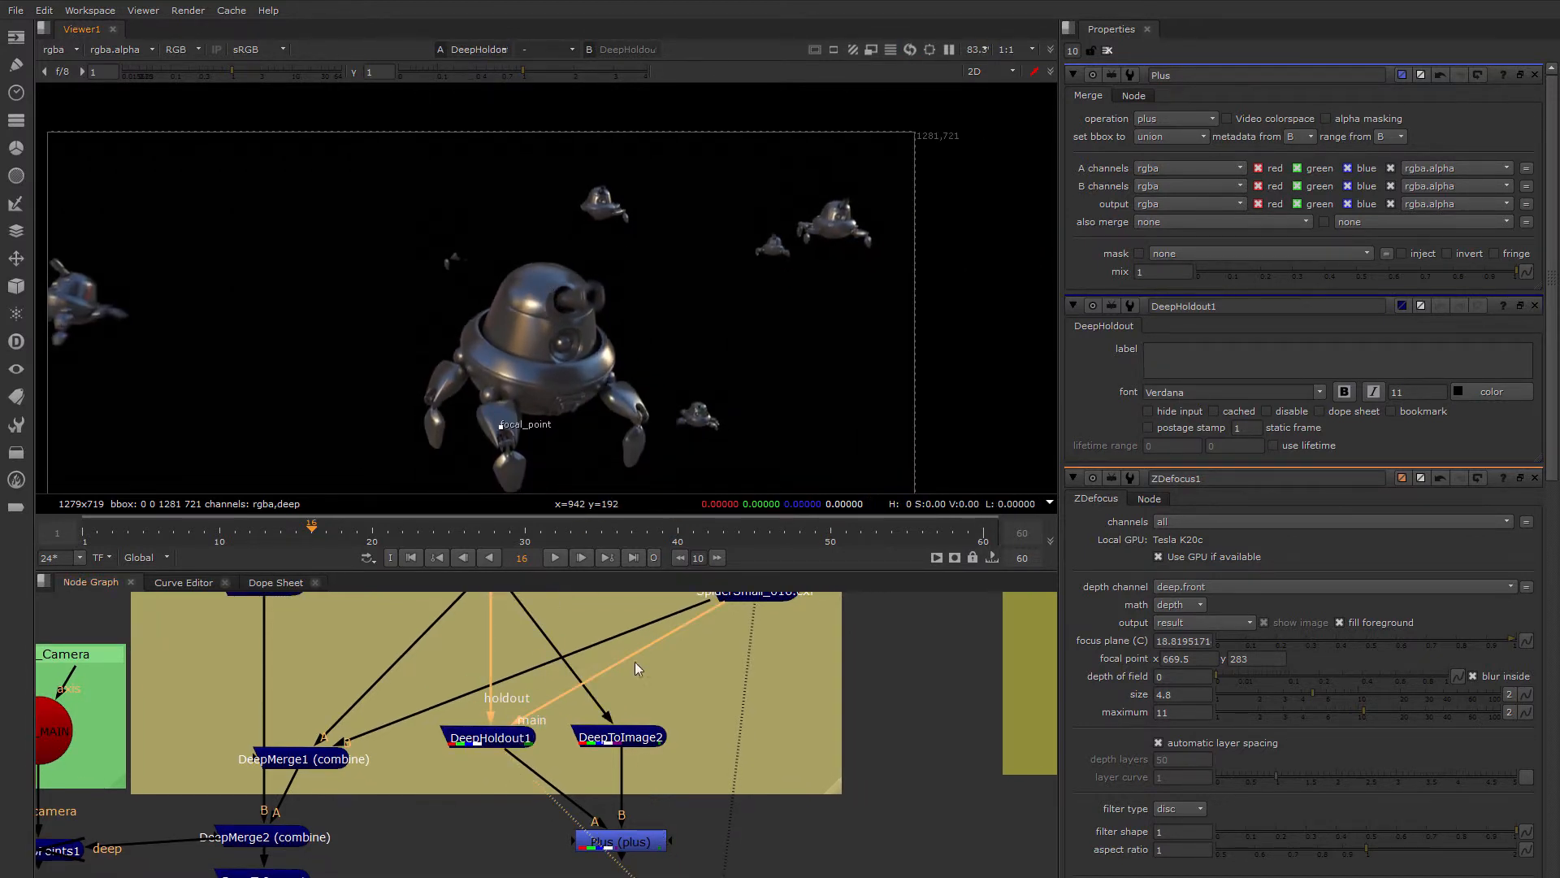
View the Plus merge in colour and set its operation to disjoint-over
{"action": "middle_click_drag", "start_coordinate": [648, 738], "coordinate": [641, 735]}
{"action": "middle_click_drag", "start_coordinate": [618, 845], "coordinate": [613, 778]}
{"action": "left_click", "coordinate": [613, 779]}
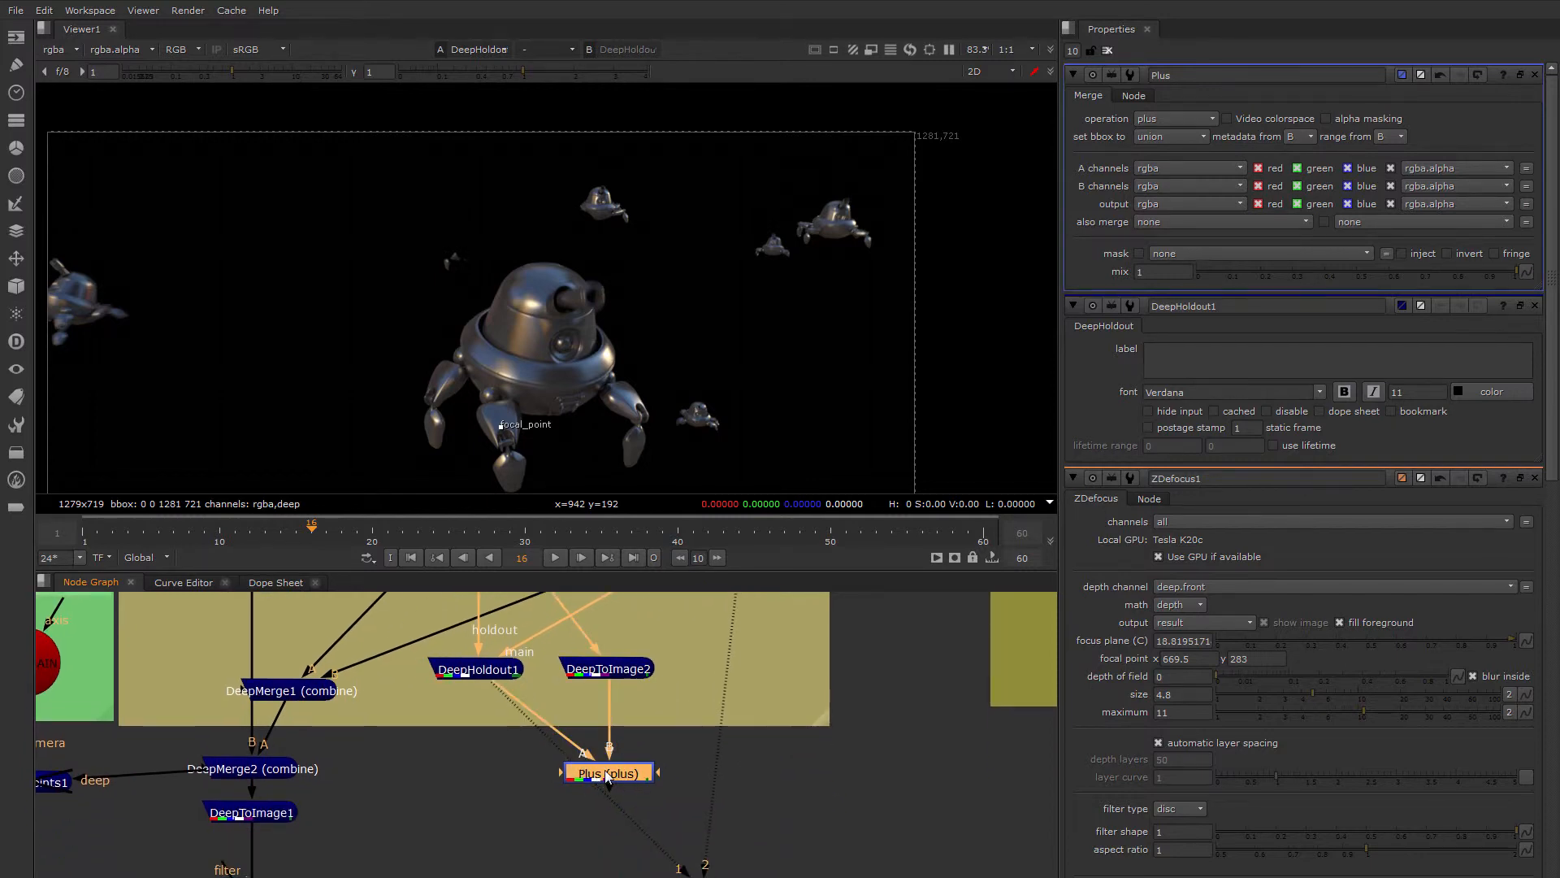
{"action": "middle_click_drag", "start_coordinate": [628, 766], "coordinate": [624, 730]}
{"action": "key", "text": "1"}
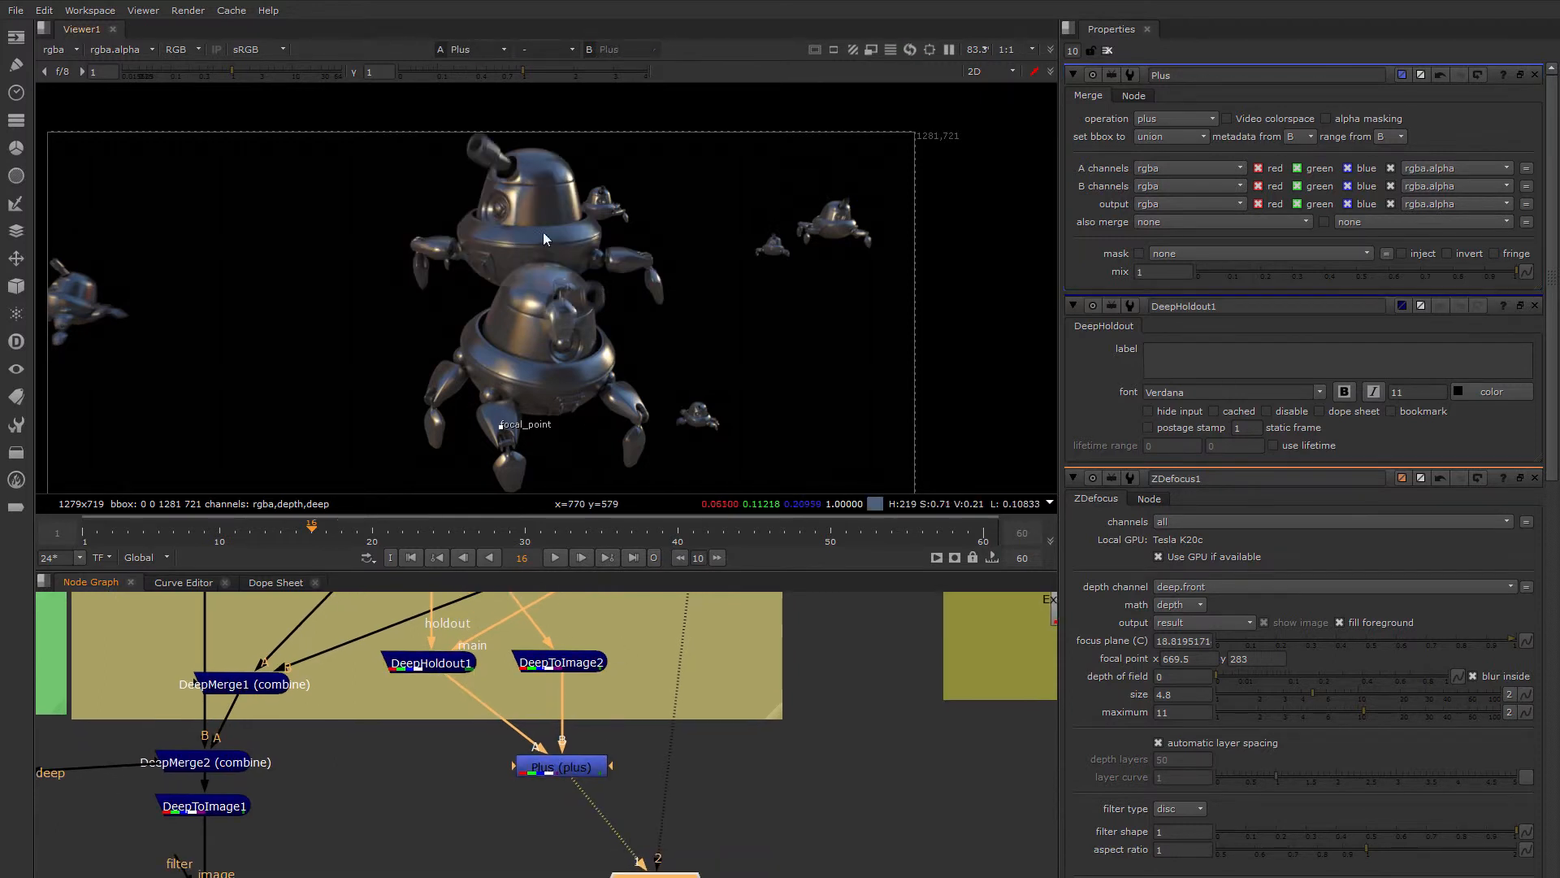
{"action": "left_click", "coordinate": [1170, 119]}
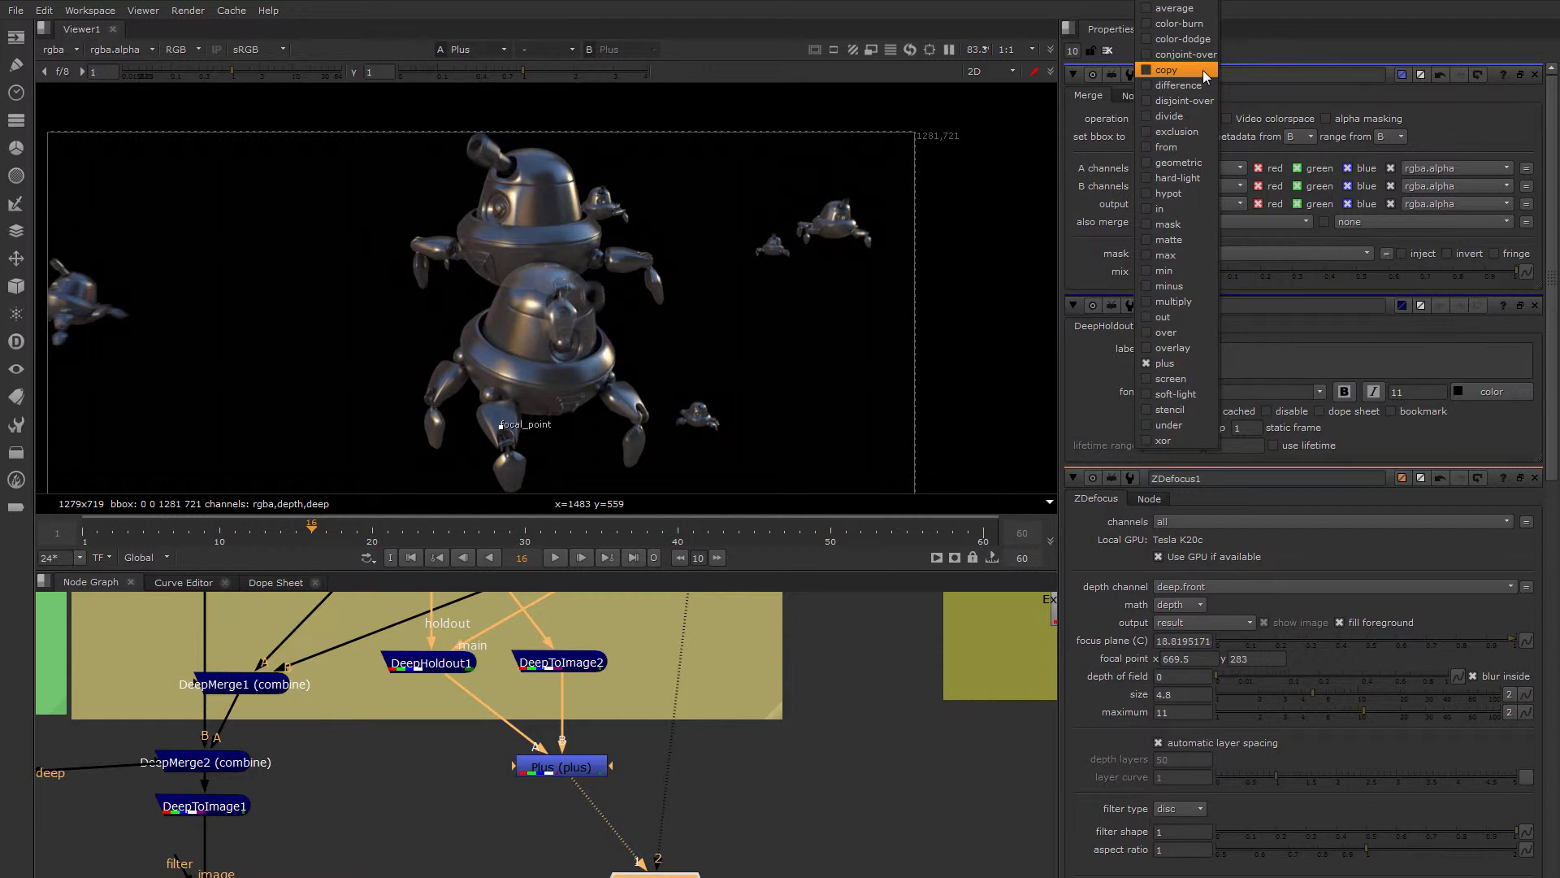
{"action": "left_click", "coordinate": [1204, 101]}
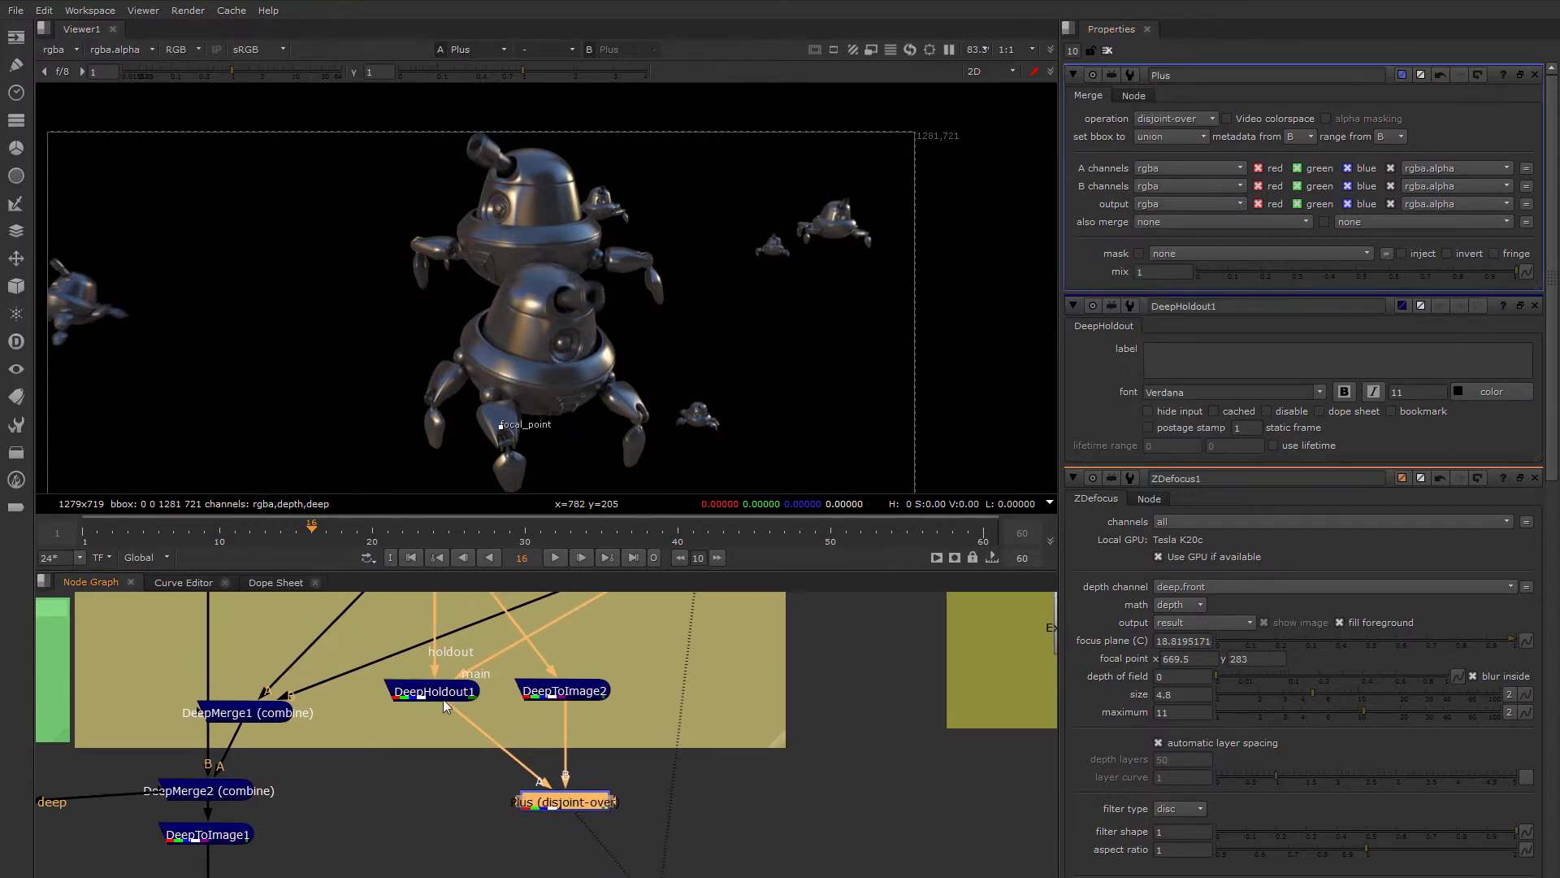
Compare the colour images of DeepHoldout1, DeepToImage2 and the Plus merge in turn
{"action": "left_click", "coordinate": [442, 699]}
{"action": "key", "text": "1"}
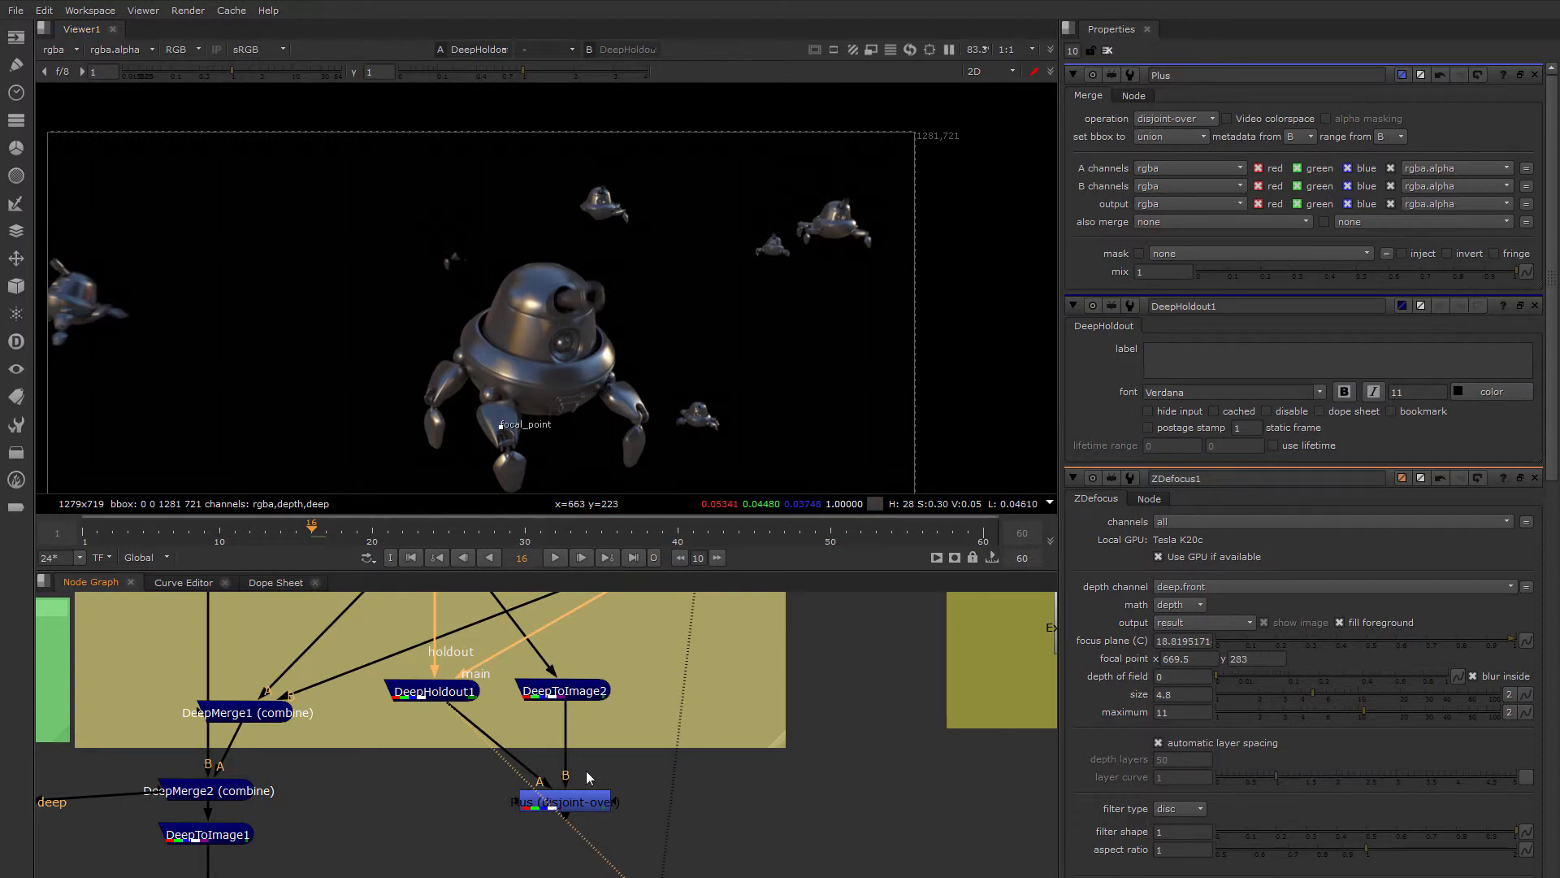
{"action": "left_click", "coordinate": [568, 693]}
{"action": "key", "text": "1"}
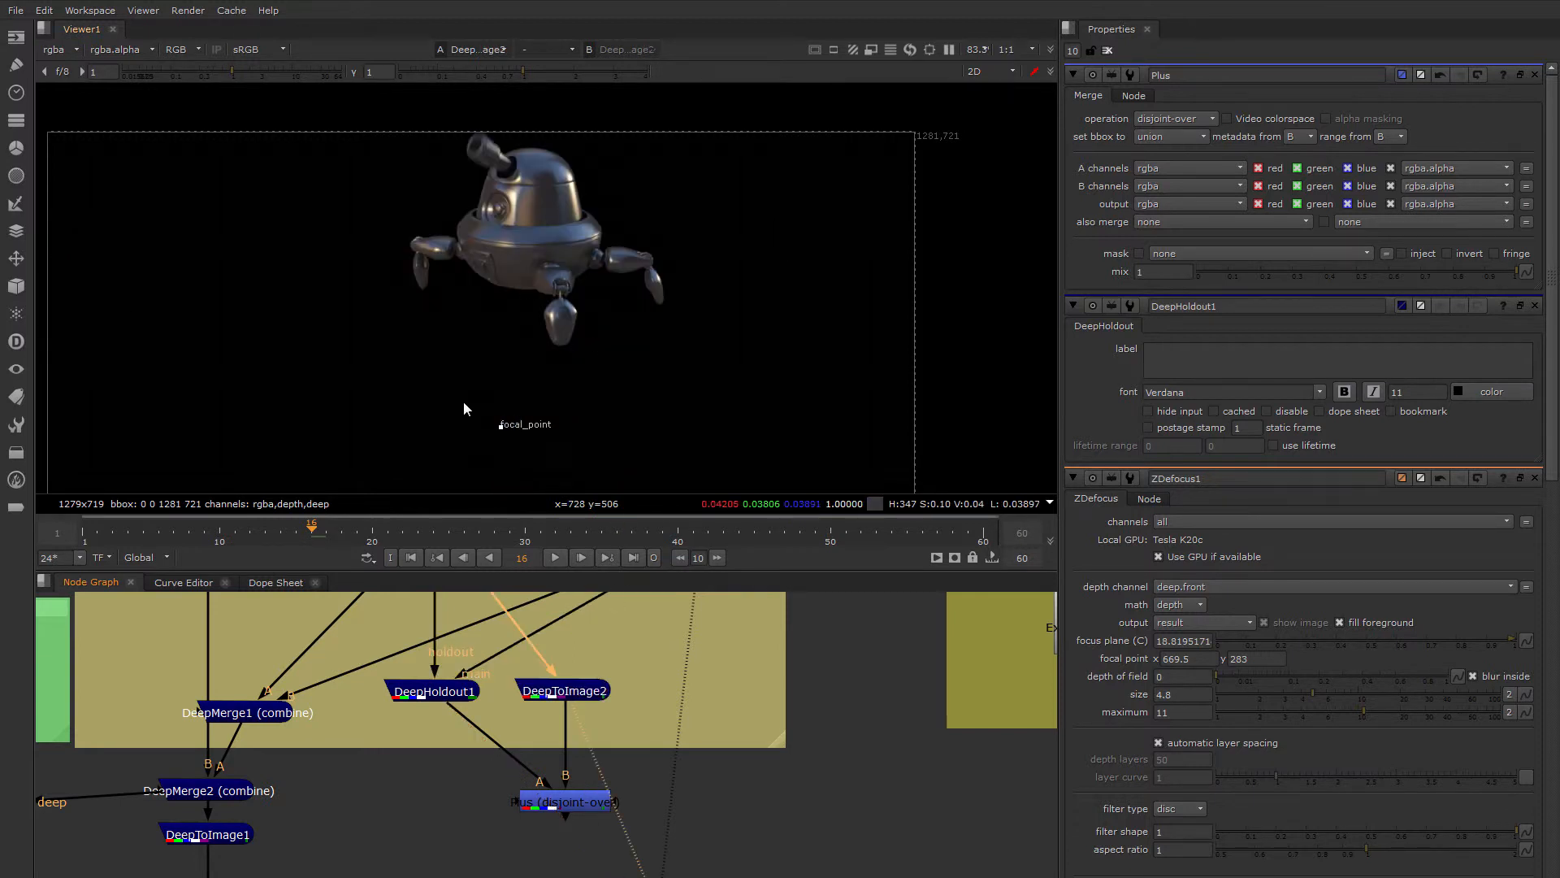
{"action": "left_click", "coordinate": [580, 807]}
{"action": "key", "text": "1"}
Examine the colour seam of the disjoint-over result up close where the front spider overlaps the rear one
{"action": "scroll", "coordinate": [543, 236], "scroll_direction": "up", "scroll_amount": 5}
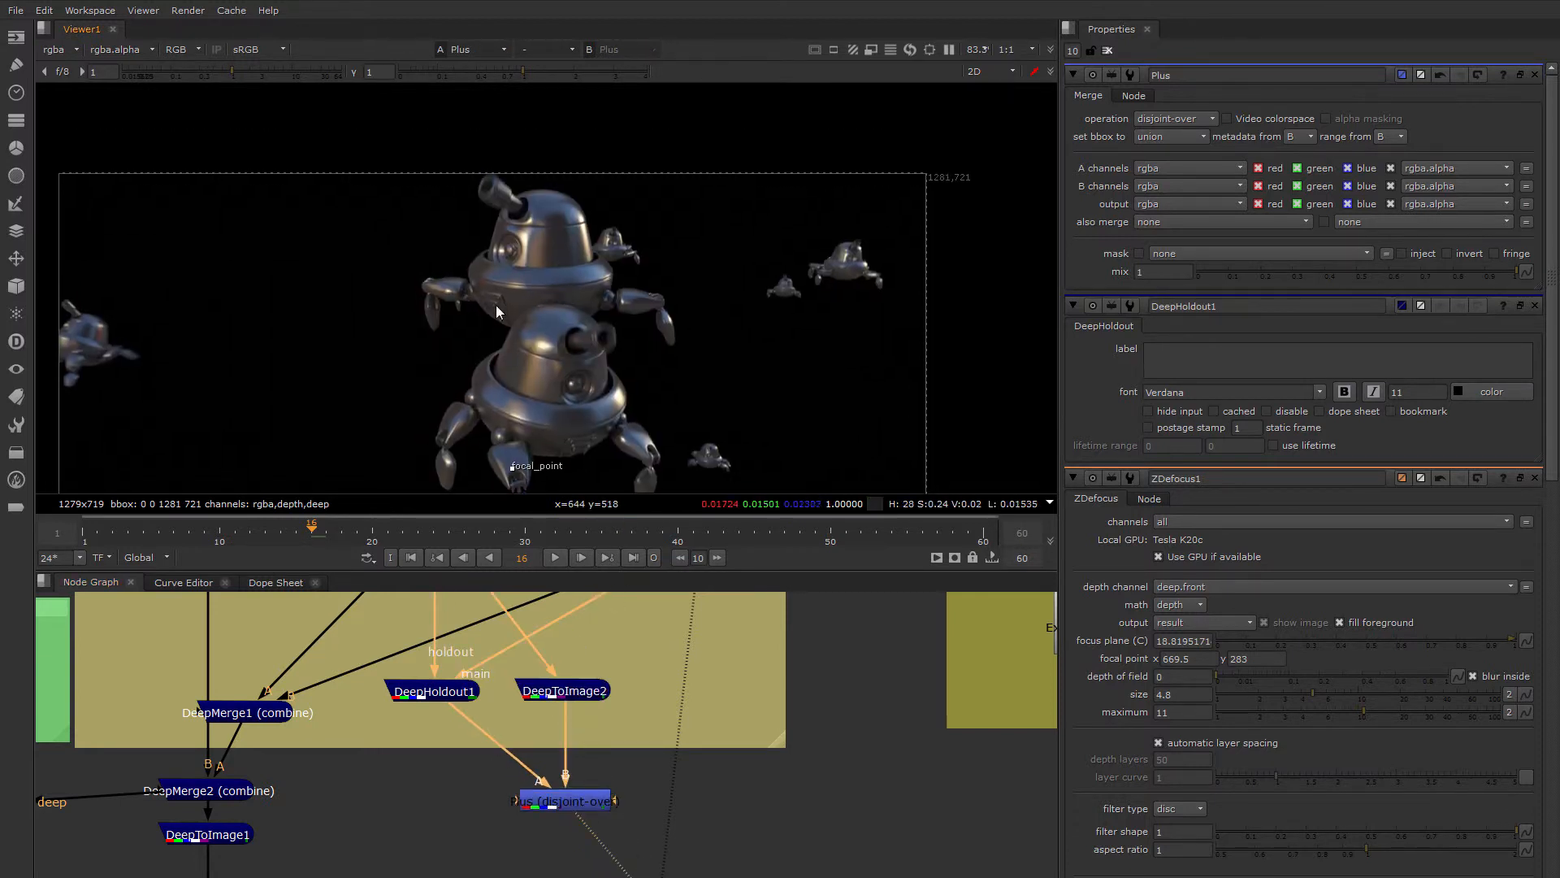
{"action": "scroll", "coordinate": [560, 308], "scroll_direction": "up", "scroll_amount": 2}
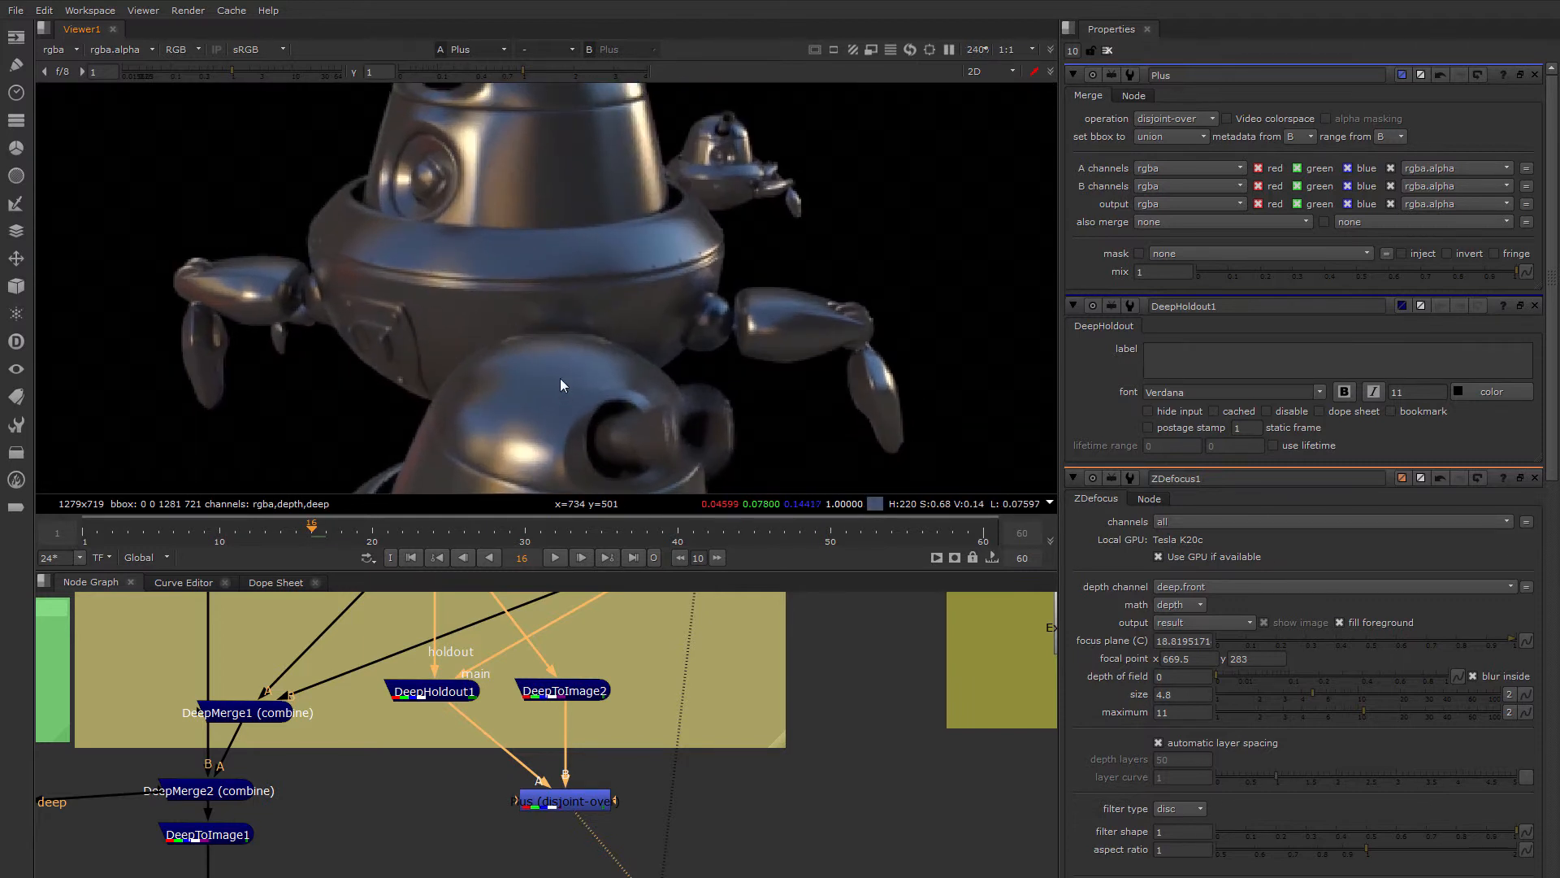
{"action": "scroll", "coordinate": [559, 374], "scroll_direction": "down", "scroll_amount": 3}
{"action": "scroll", "coordinate": [560, 388], "scroll_direction": "up", "scroll_amount": 3}
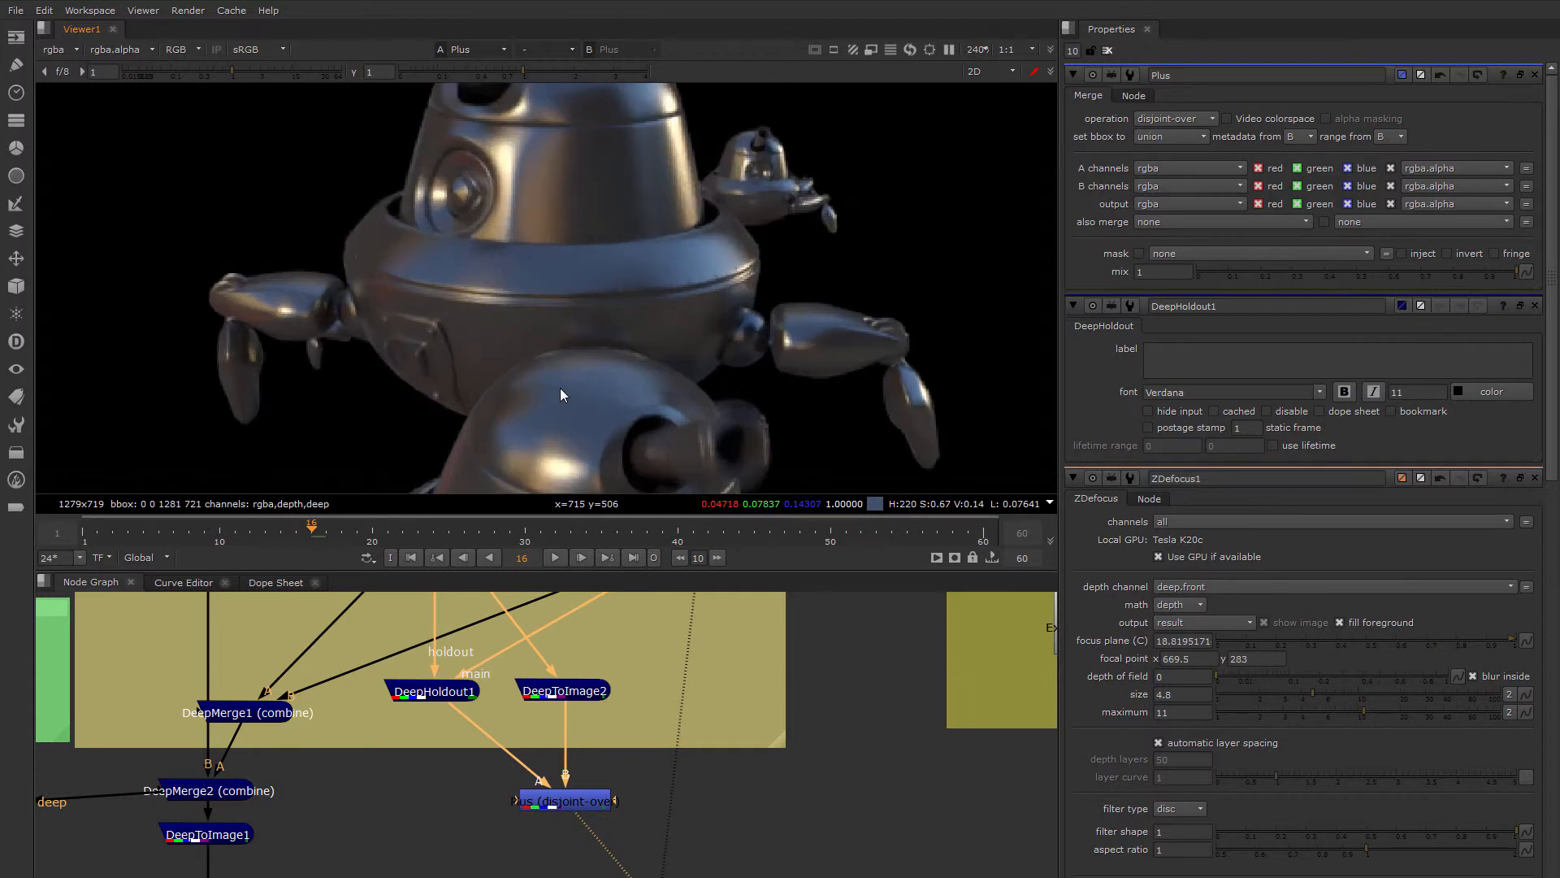
{"action": "scroll", "coordinate": [559, 388], "scroll_direction": "down", "scroll_amount": 2}
{"action": "scroll", "coordinate": [591, 389], "scroll_direction": "down", "scroll_amount": 3}
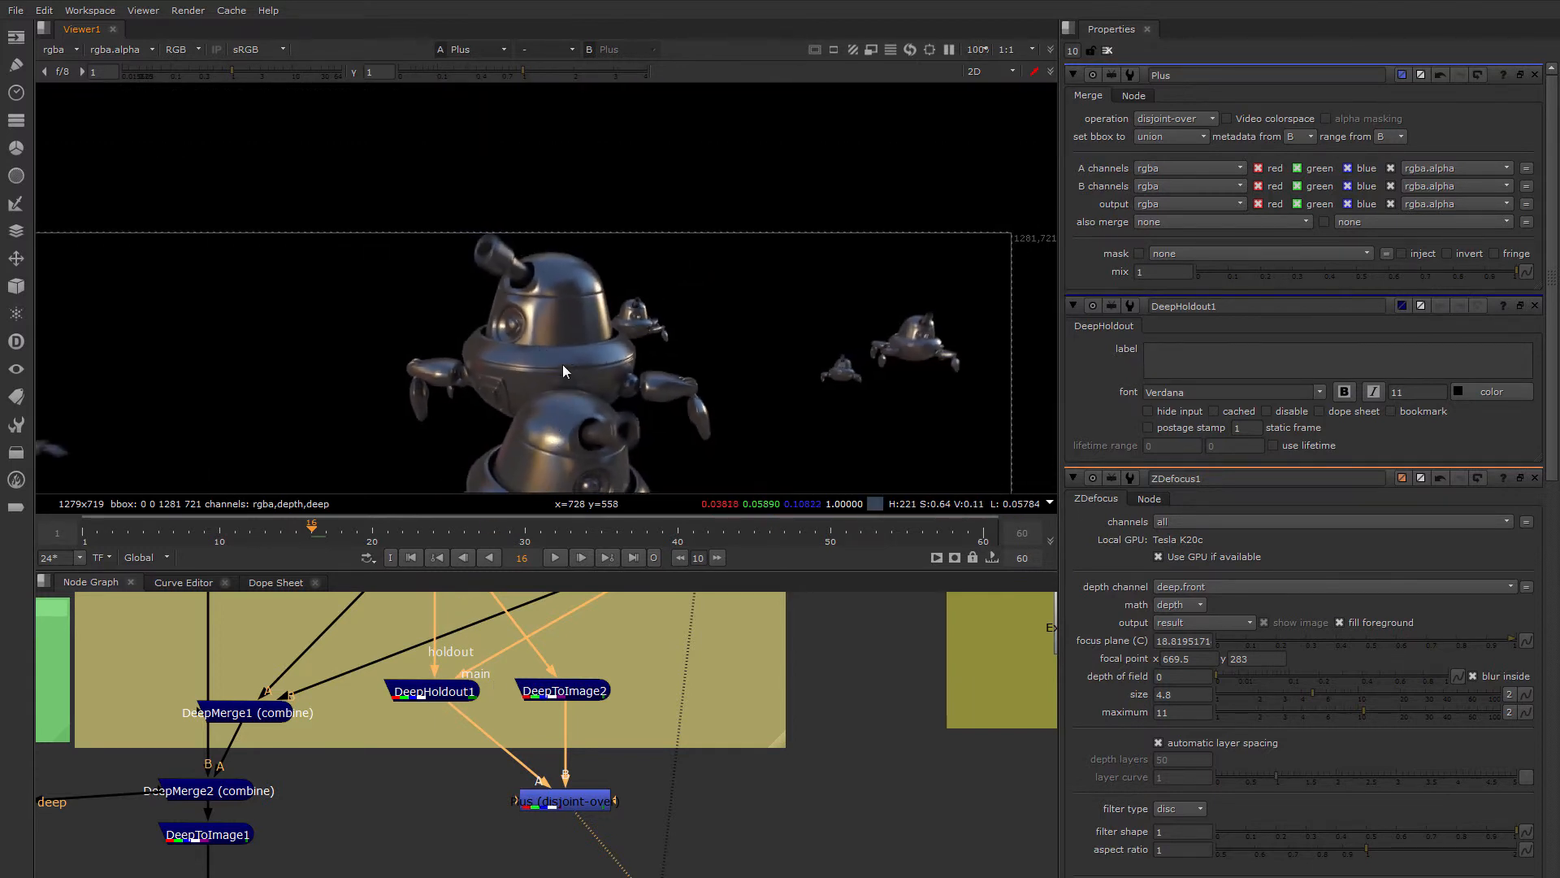
Check the alpha of the disjoint-over merge across the frame, and return the viewer to RGB
{"action": "middle_click_drag", "start_coordinate": [575, 777], "coordinate": [545, 696]}
{"action": "left_click", "coordinate": [543, 718]}
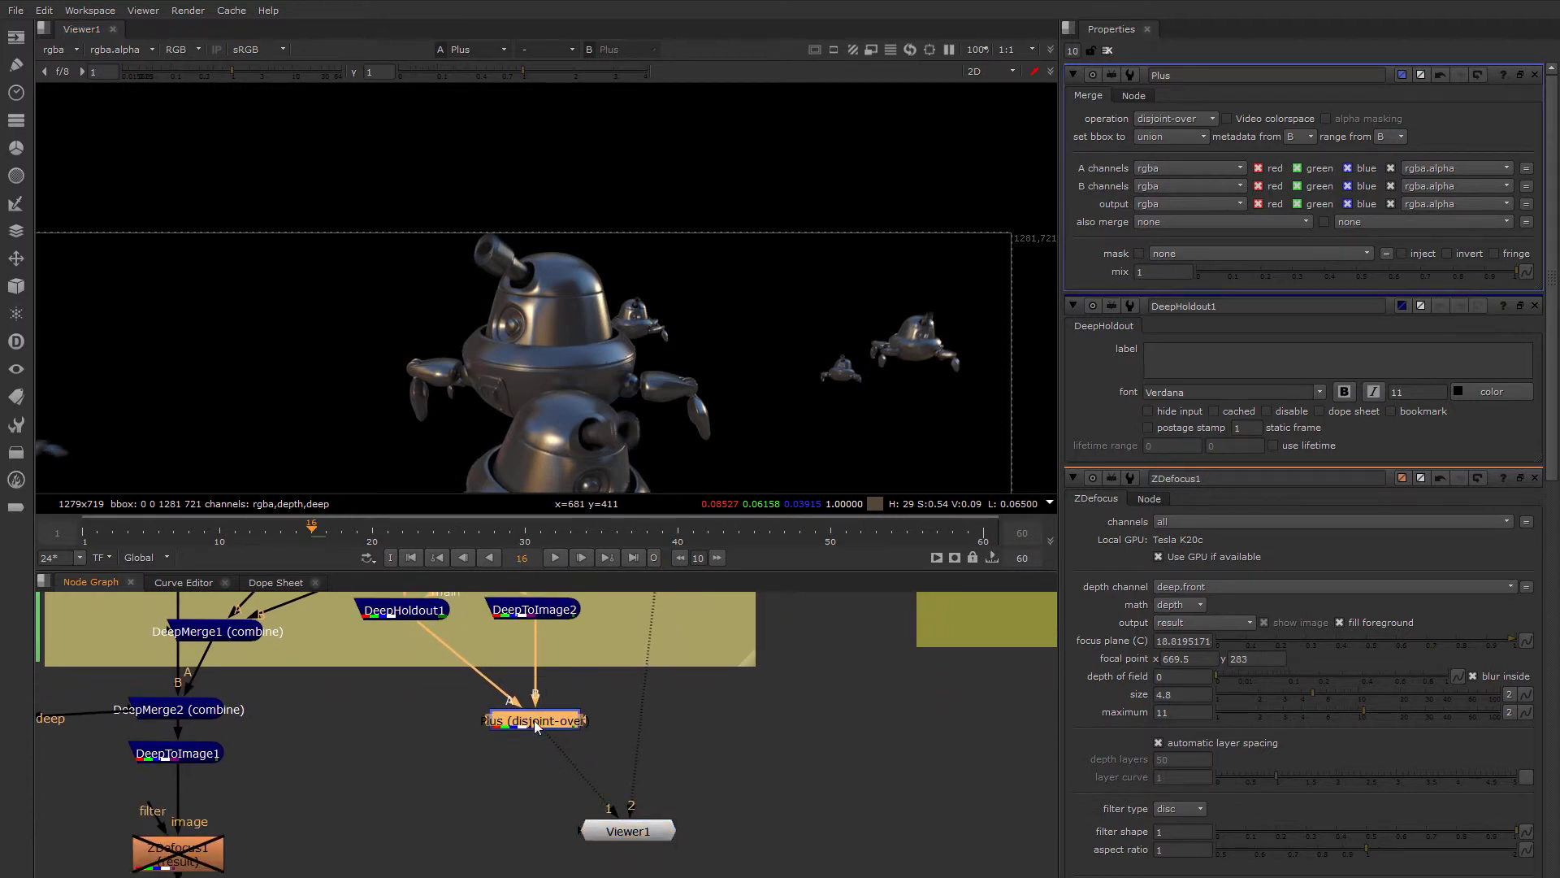
{"action": "key", "text": "1"}
{"action": "middle_click_drag", "start_coordinate": [598, 392], "coordinate": [593, 266]}
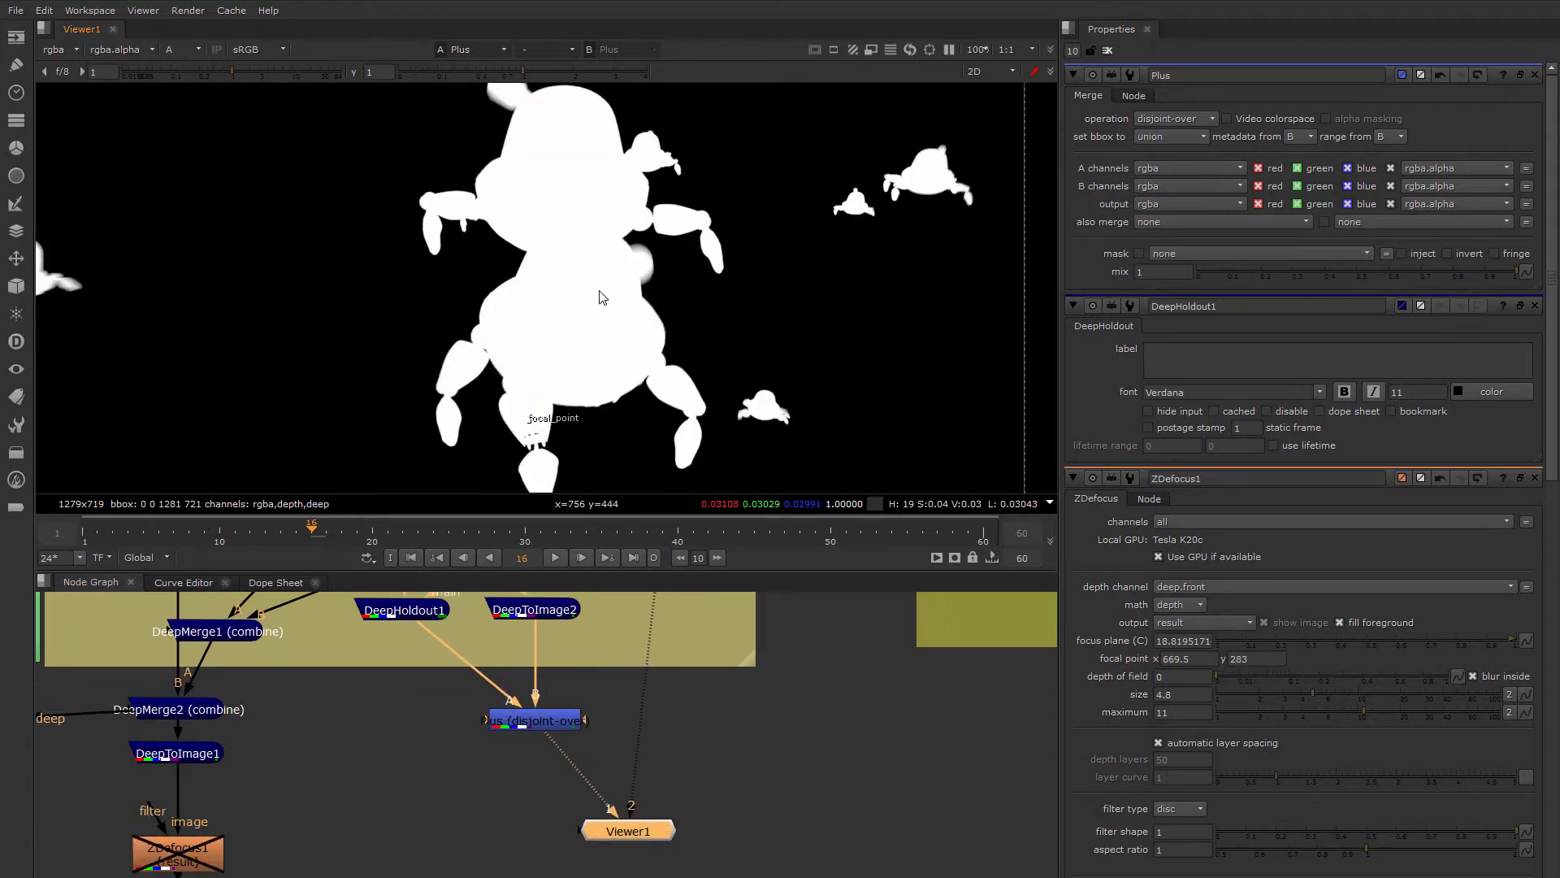
{"action": "scroll", "coordinate": [598, 293], "scroll_direction": "down", "scroll_amount": 2}
{"action": "key", "text": "f"}
{"action": "scroll", "coordinate": [598, 231], "scroll_direction": "up", "scroll_amount": 5}
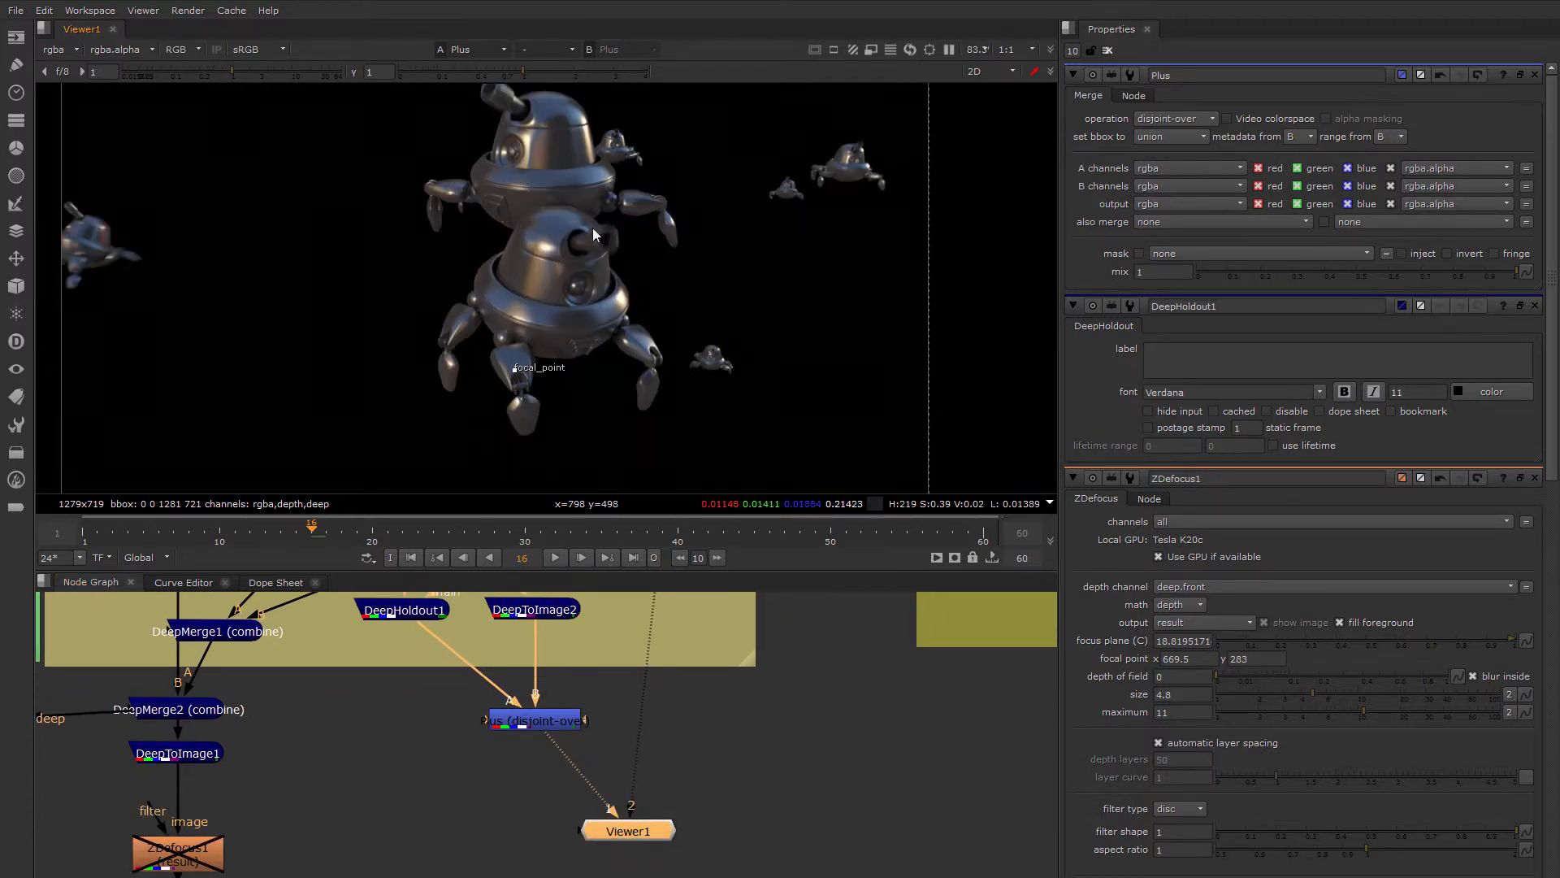
{"action": "middle_click_drag", "start_coordinate": [568, 250], "coordinate": [645, 286]}
{"action": "scroll", "coordinate": [429, 762], "scroll_direction": "down", "scroll_amount": 3}
View DeepToImage1 to see the full deep-merged composite with the street
{"action": "middle_click_drag", "start_coordinate": [429, 762], "coordinate": [552, 748]}
{"action": "left_click_drag", "start_coordinate": [393, 744], "coordinate": [392, 740]}
{"action": "key", "text": "1"}
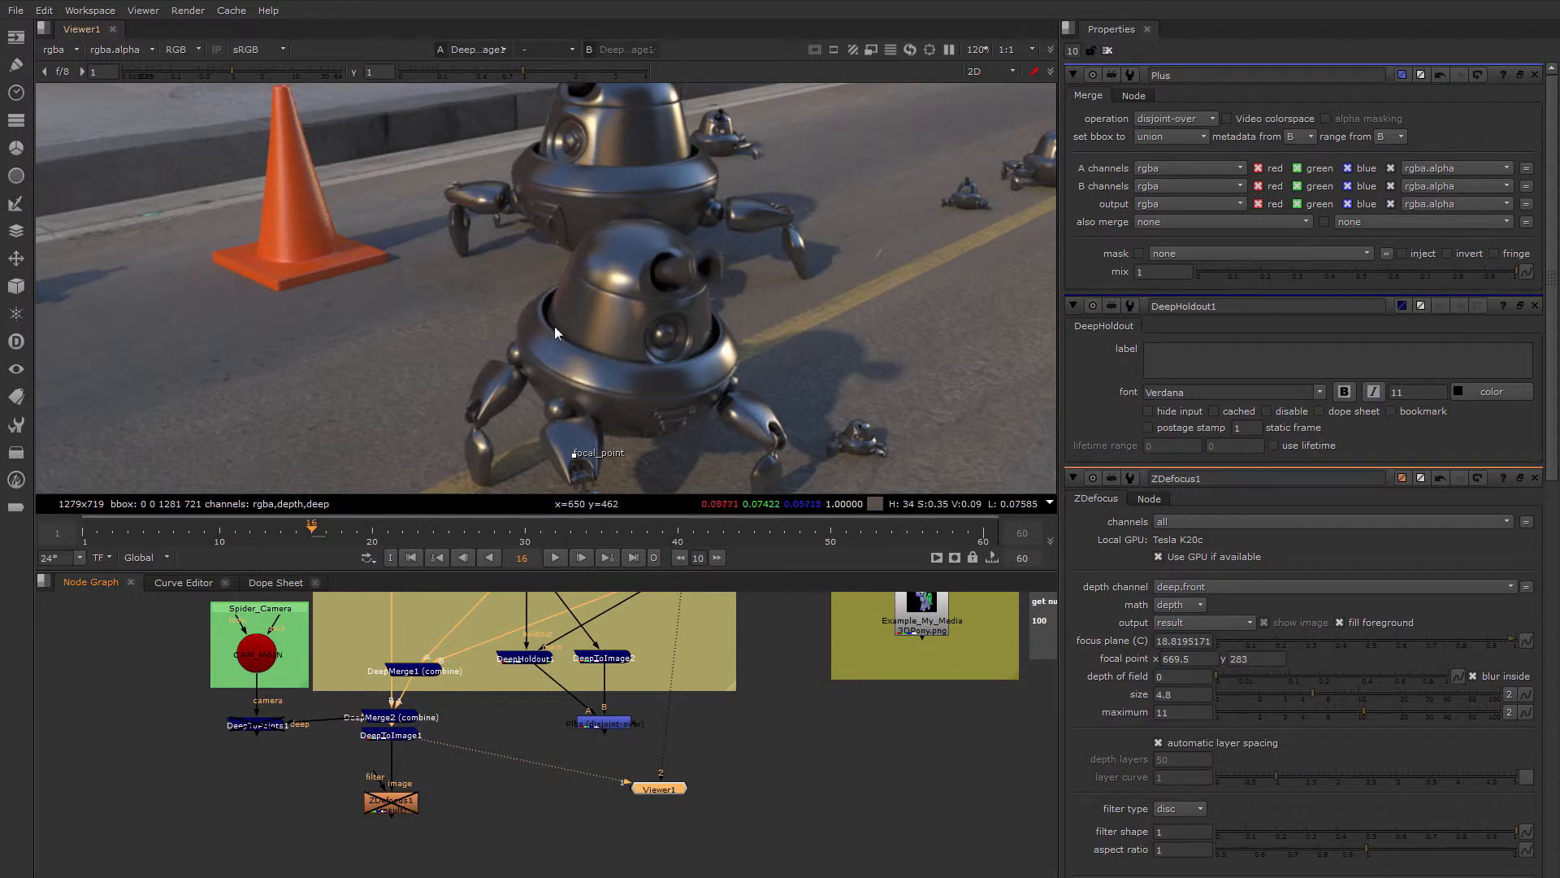
Duplicate DeepToImage2, connect the copy to the street's DeepRead1, view it, and place it to the left of the Plus merge
{"action": "middle_click_drag", "start_coordinate": [534, 711], "coordinate": [481, 786]}
{"action": "left_click", "coordinate": [548, 733]}
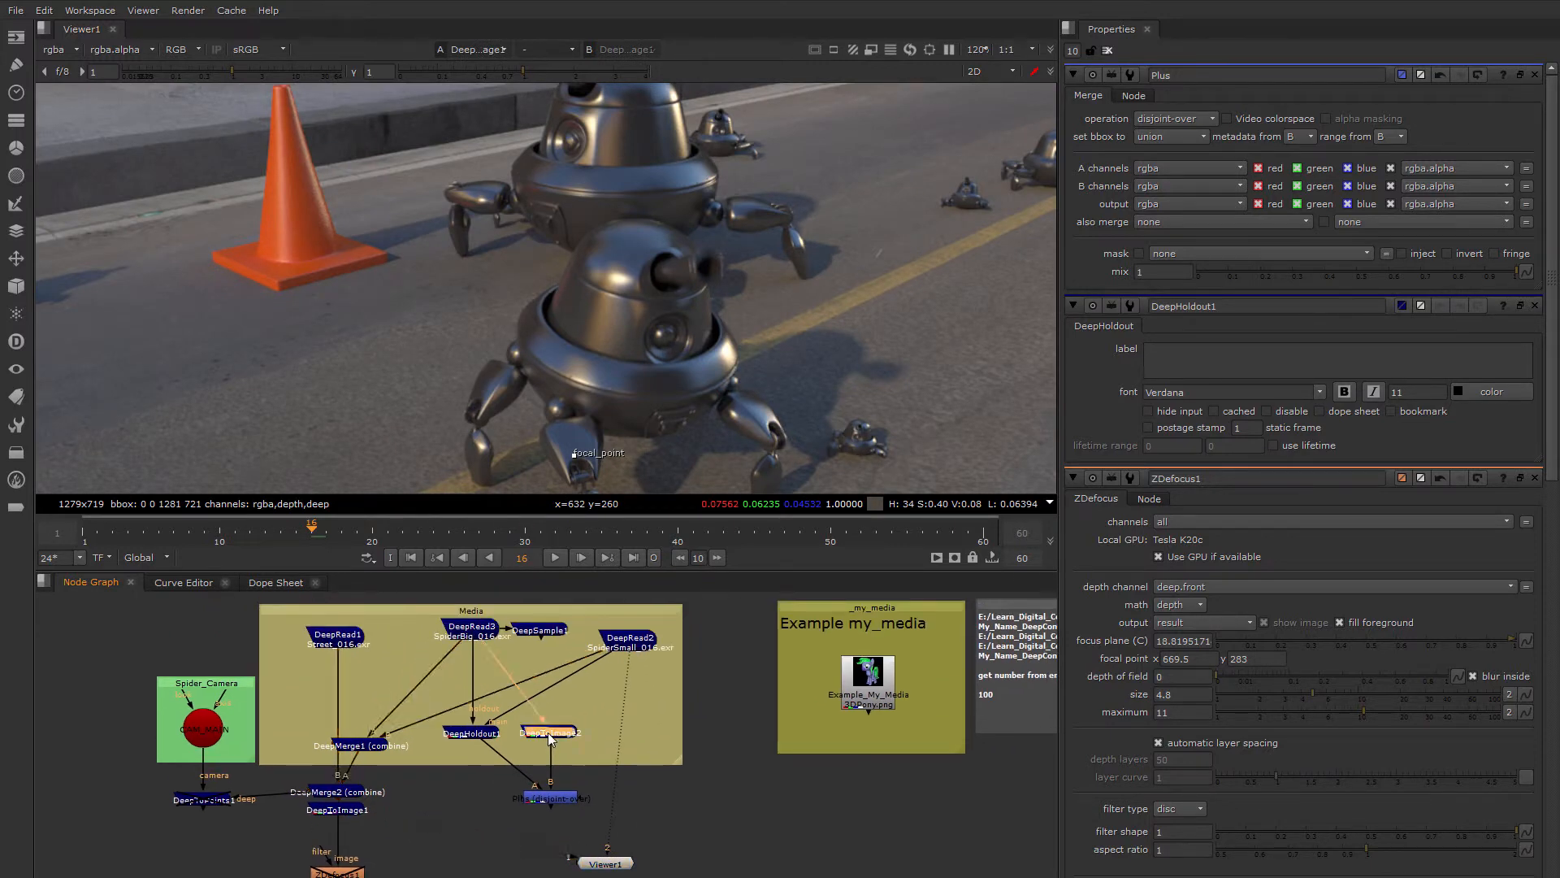
{"action": "left_click", "coordinate": [408, 820]}
{"action": "key", "text": "ctrl+v"}
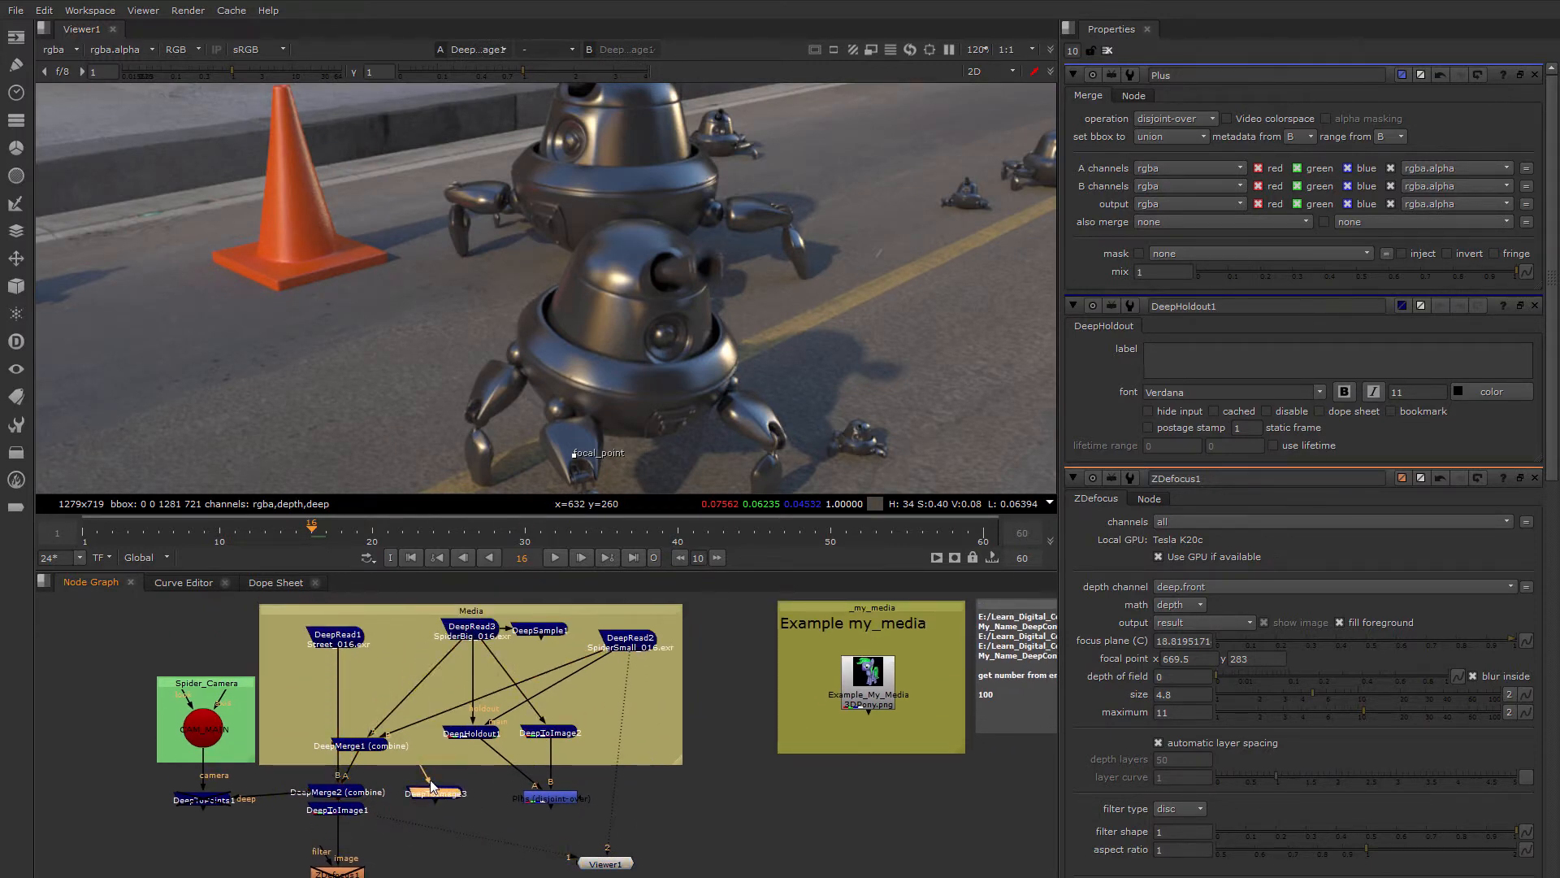
{"action": "left_click_drag", "start_coordinate": [425, 770], "coordinate": [336, 634]}
{"action": "key", "text": "1"}
{"action": "middle_click_drag", "start_coordinate": [514, 803], "coordinate": [558, 729]}
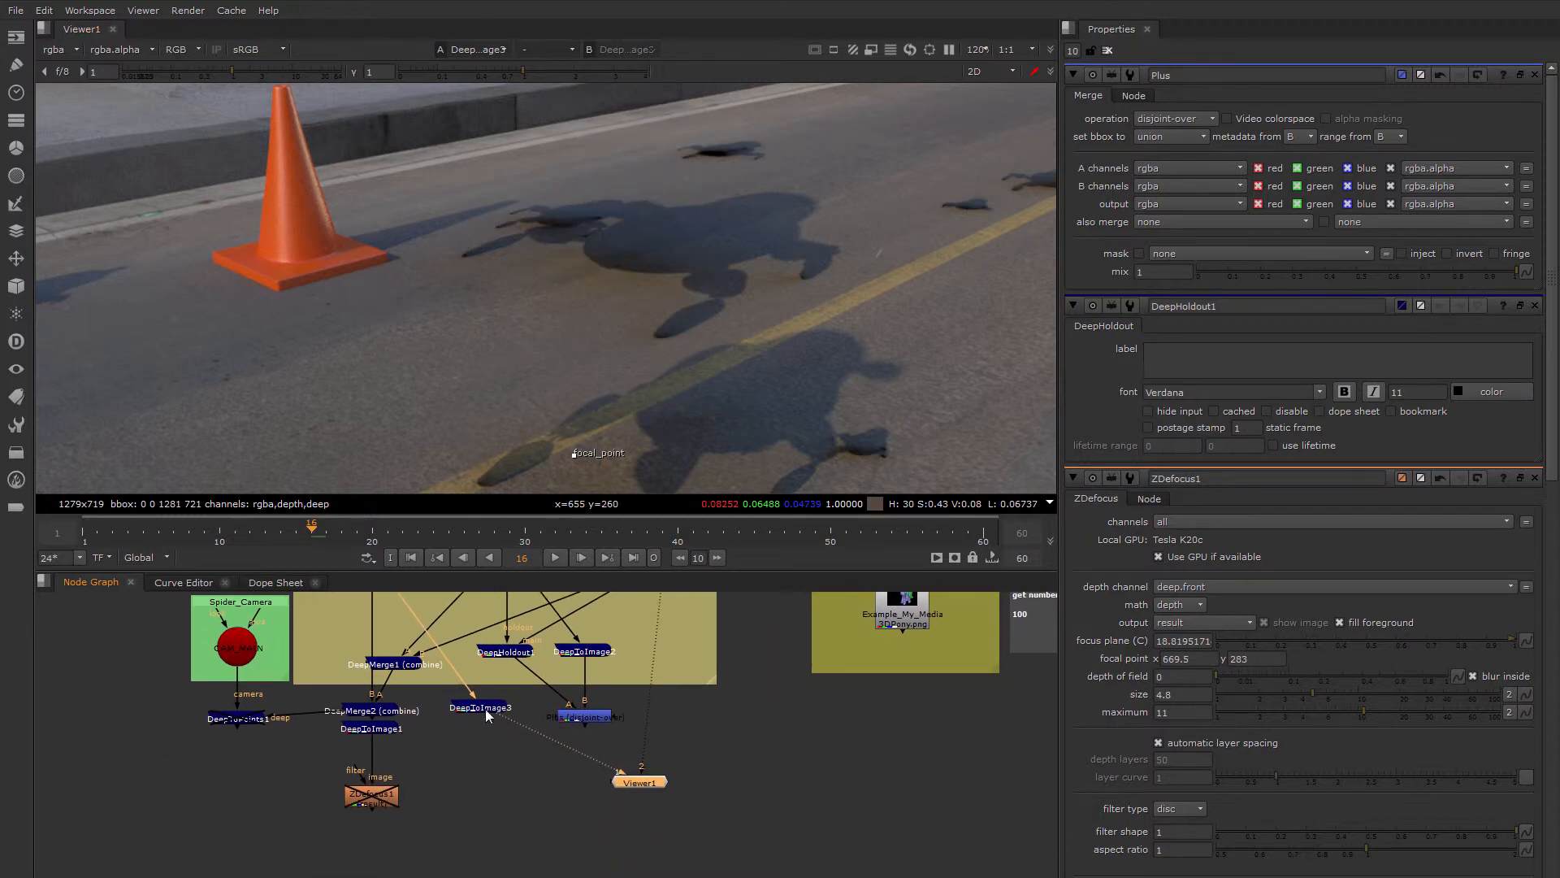
{"action": "left_click_drag", "start_coordinate": [485, 709], "coordinate": [500, 723]}
Merge the Plus result over the flattened street with an over Merge node placed below both, and check it at frame 34
{"action": "left_click", "coordinate": [585, 716]}
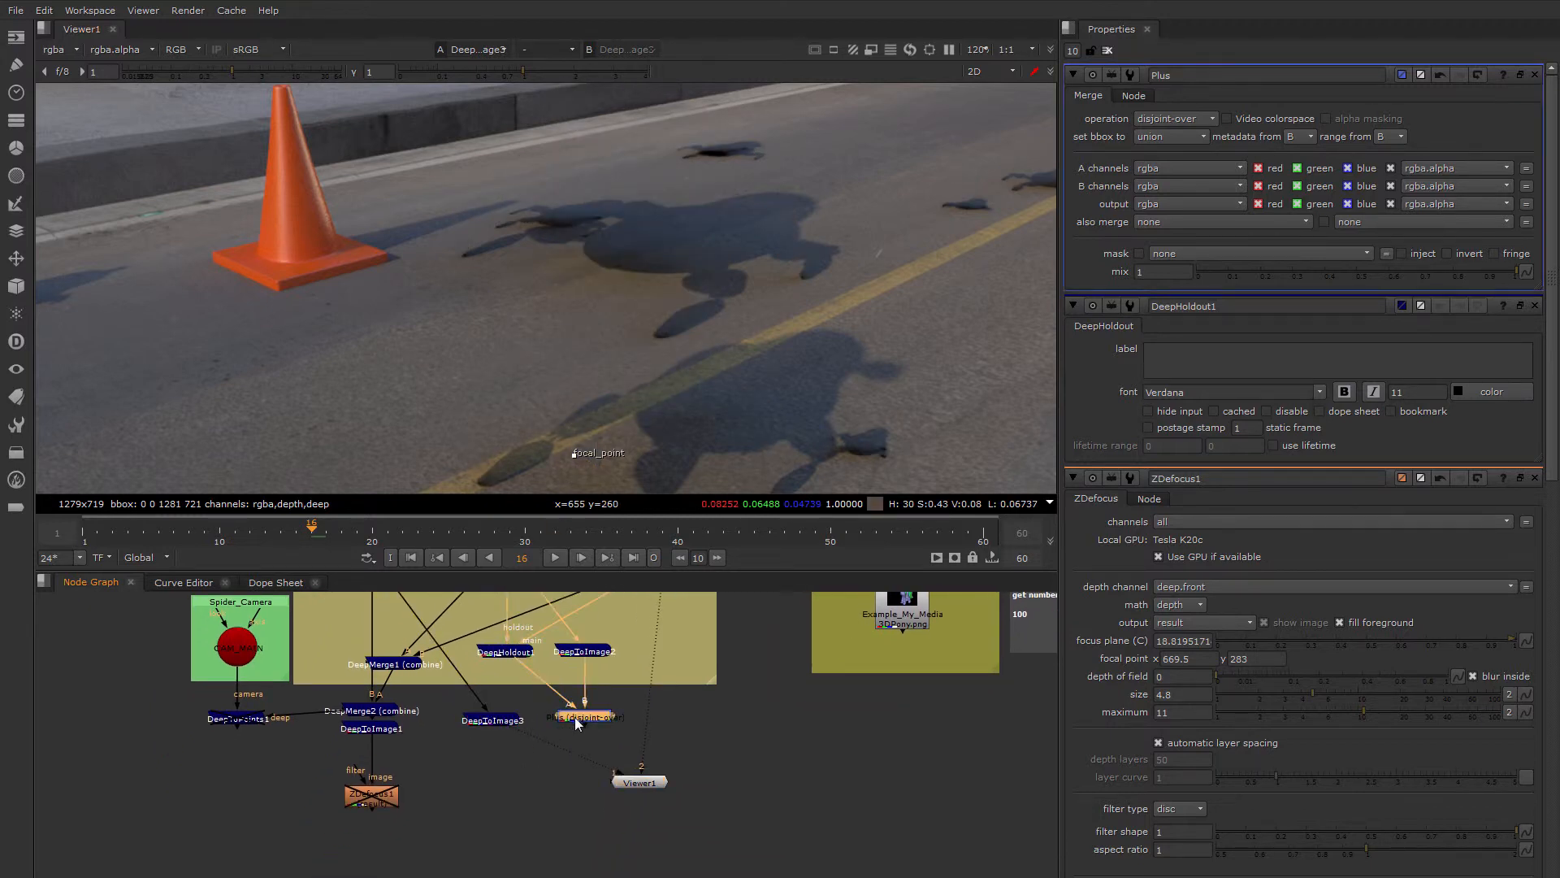
{"action": "left_click", "coordinate": [487, 719], "text": "shift"}
{"action": "key", "text": "Tab"}
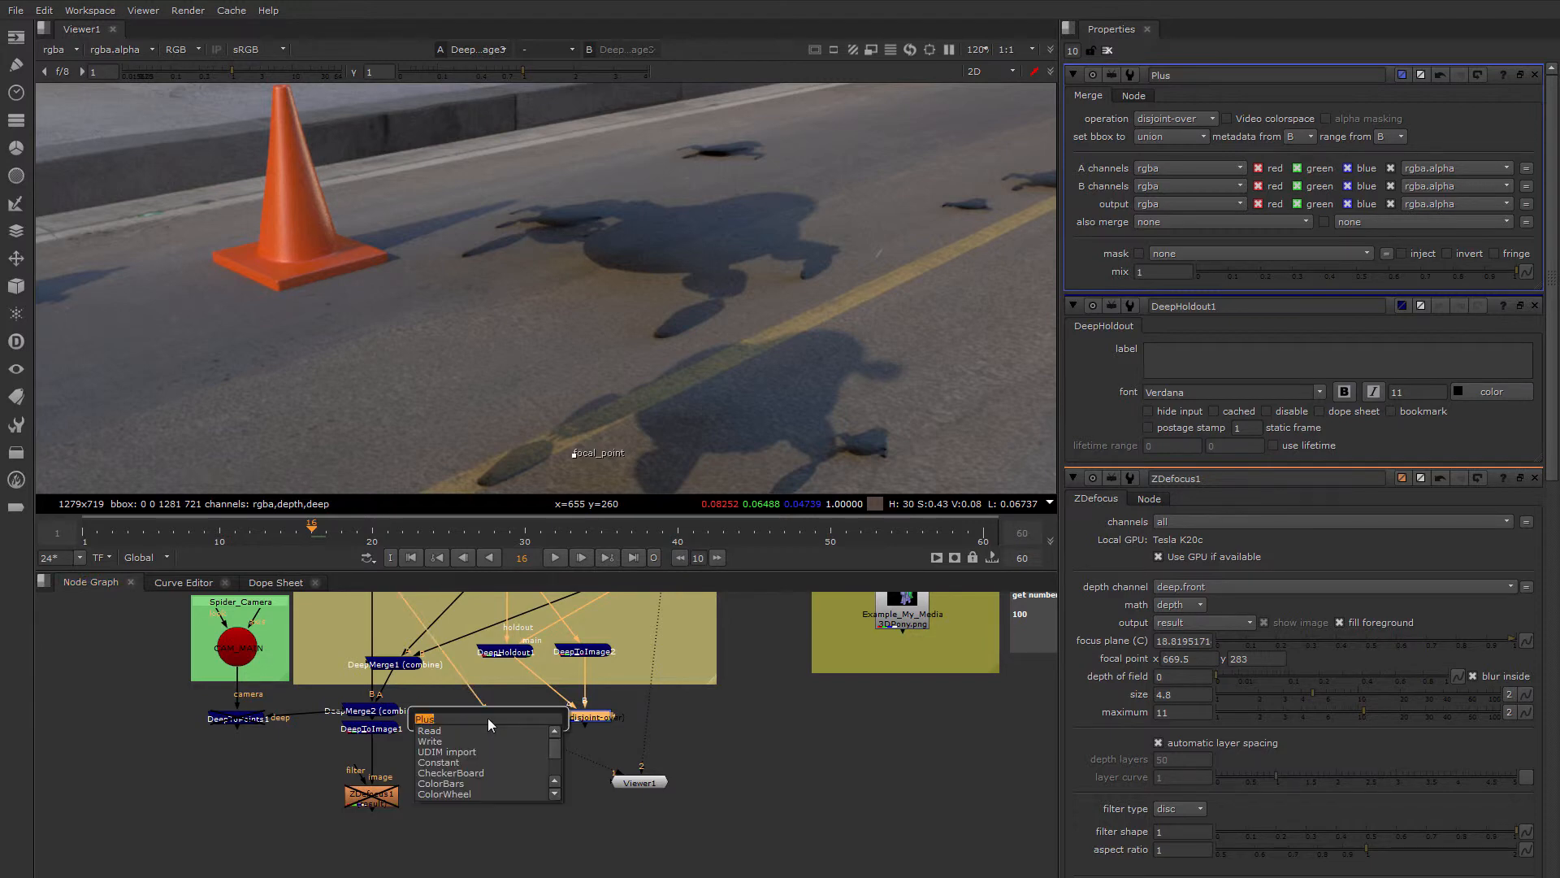
{"action": "type", "text": "merge"}
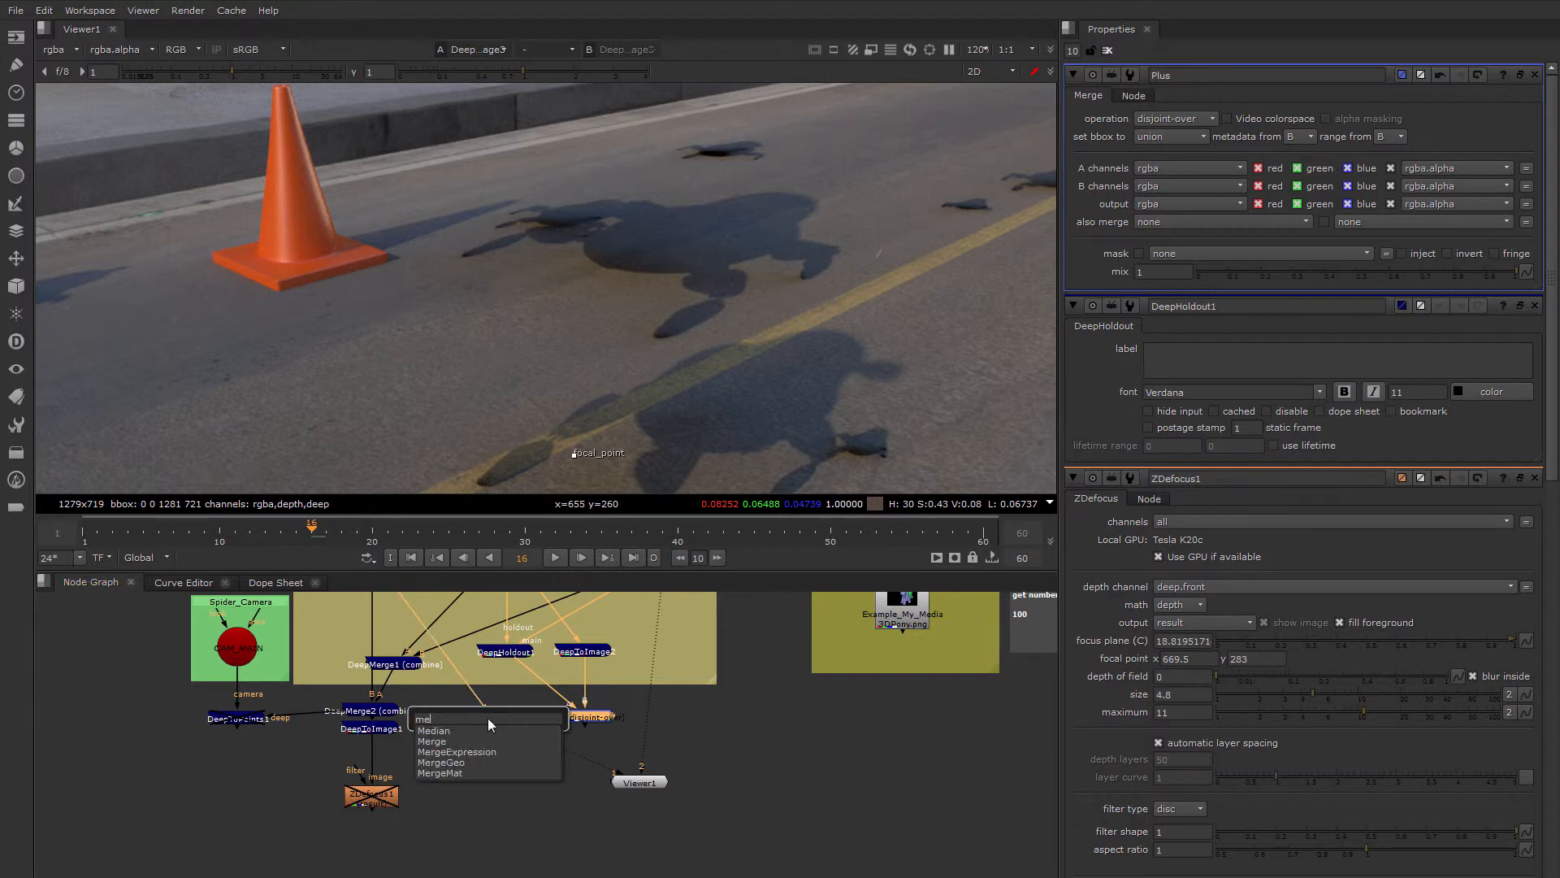
{"action": "key", "text": "Return"}
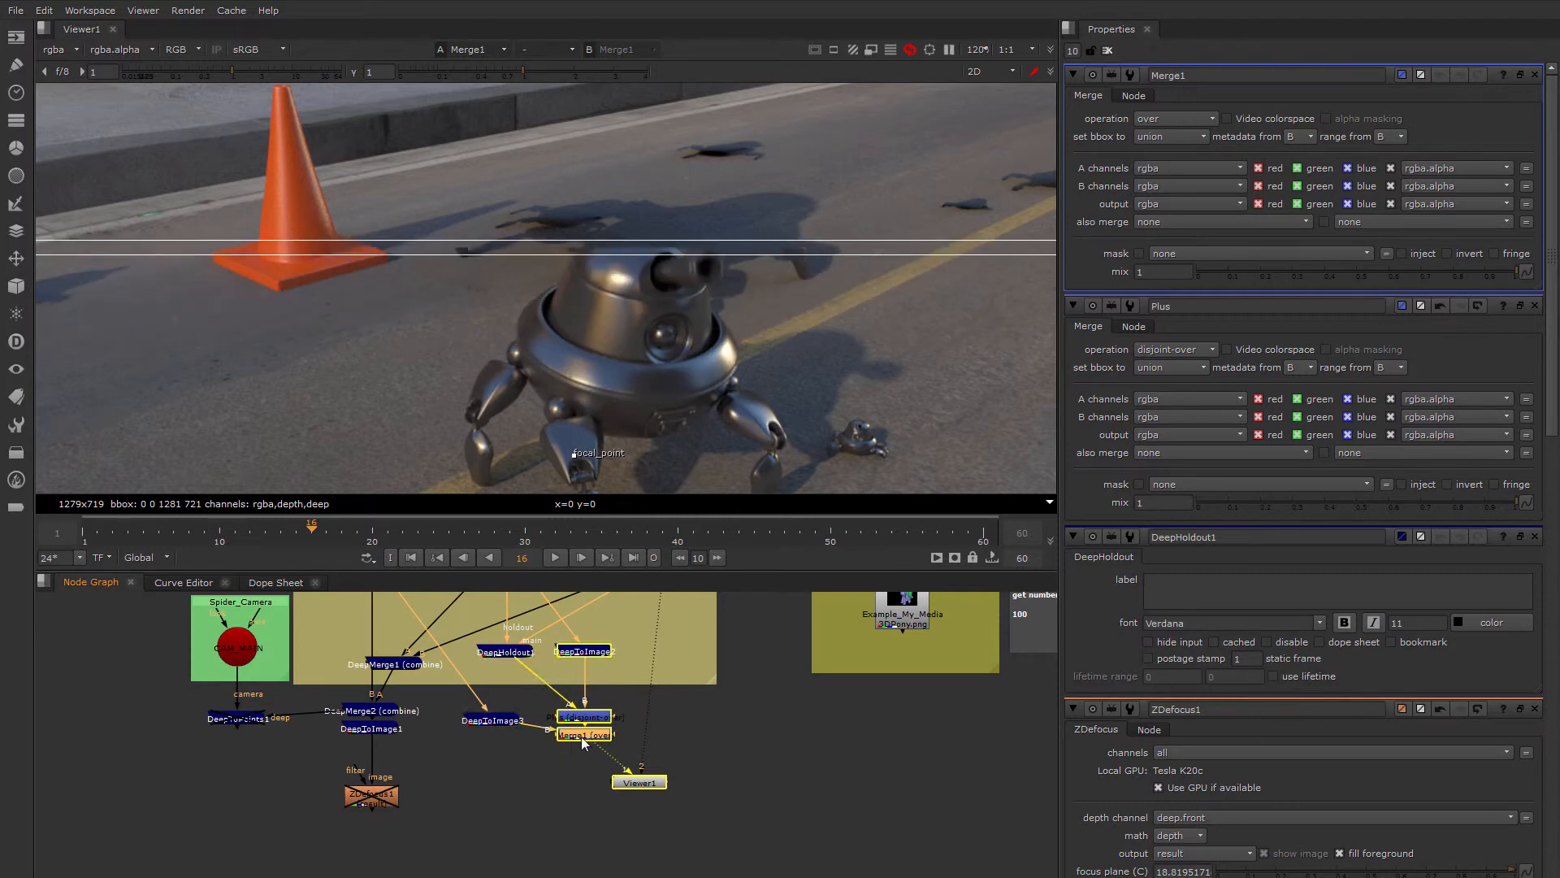
{"action": "left_click_drag", "start_coordinate": [581, 737], "coordinate": [516, 773]}
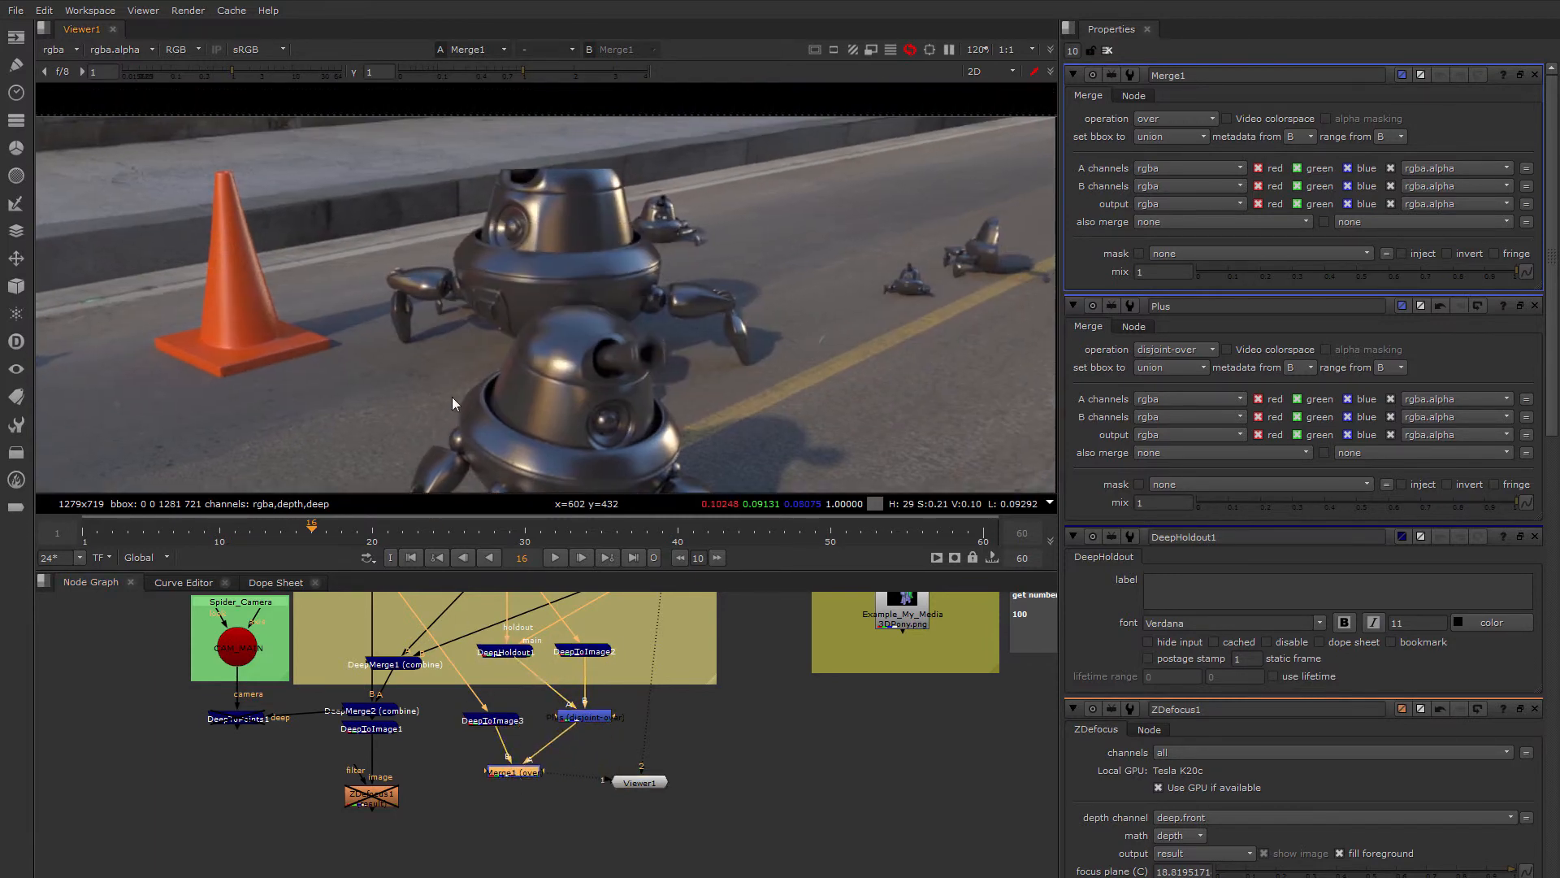
{"action": "left_click_drag", "start_coordinate": [317, 532], "coordinate": [588, 533]}
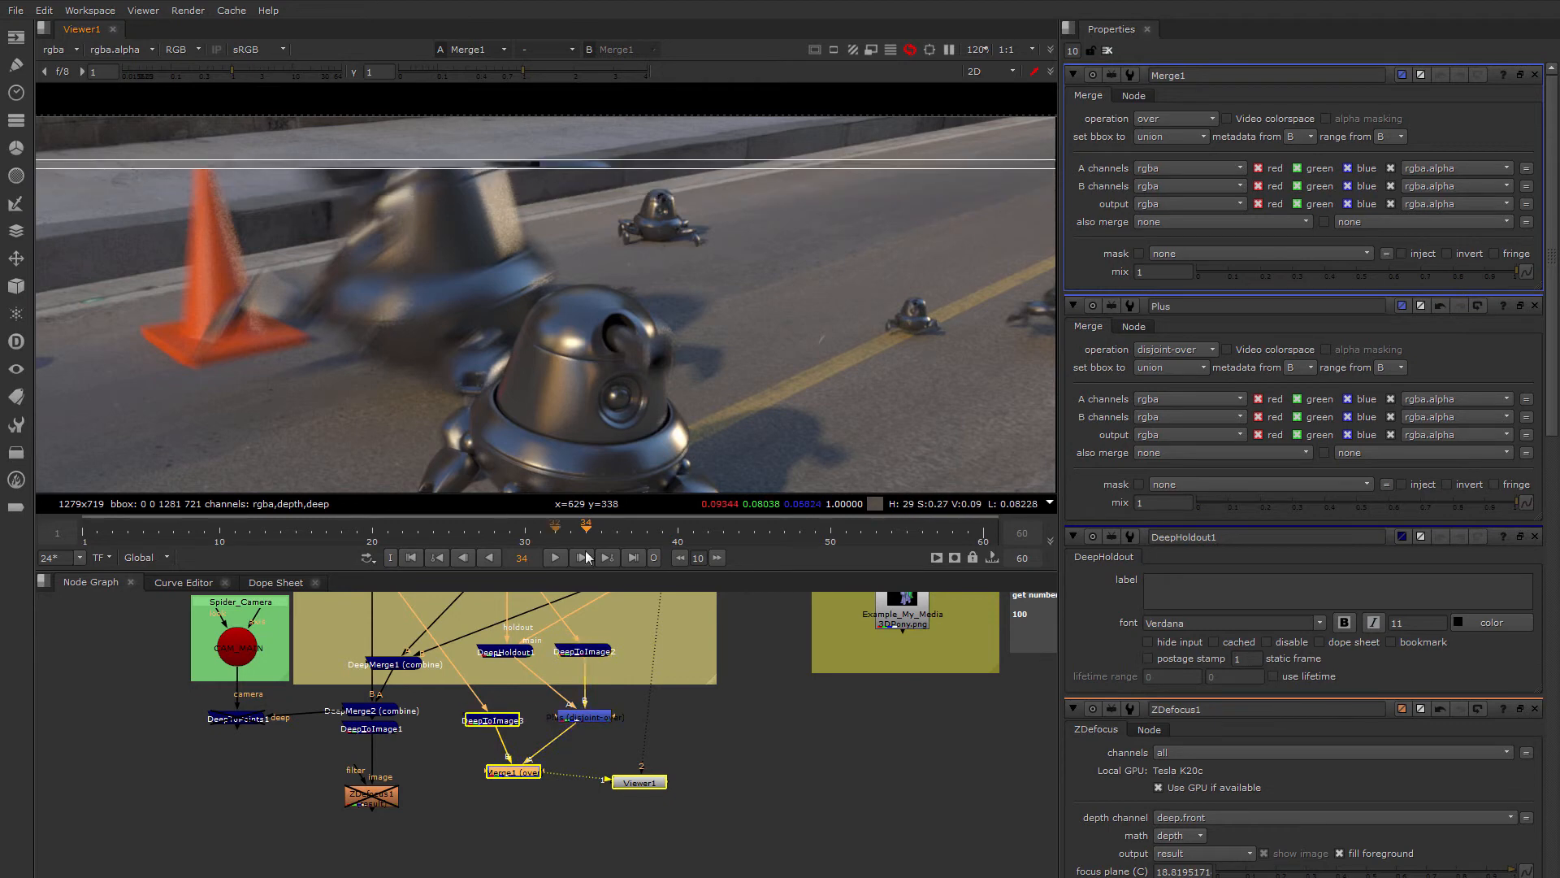
Check the merged composite at frame 41, and delete the DeepHoldout, DeepToImage2, DeepToImage3, Plus and Merge1 nodes of the holdout branch
{"action": "left_click", "coordinate": [692, 539]}
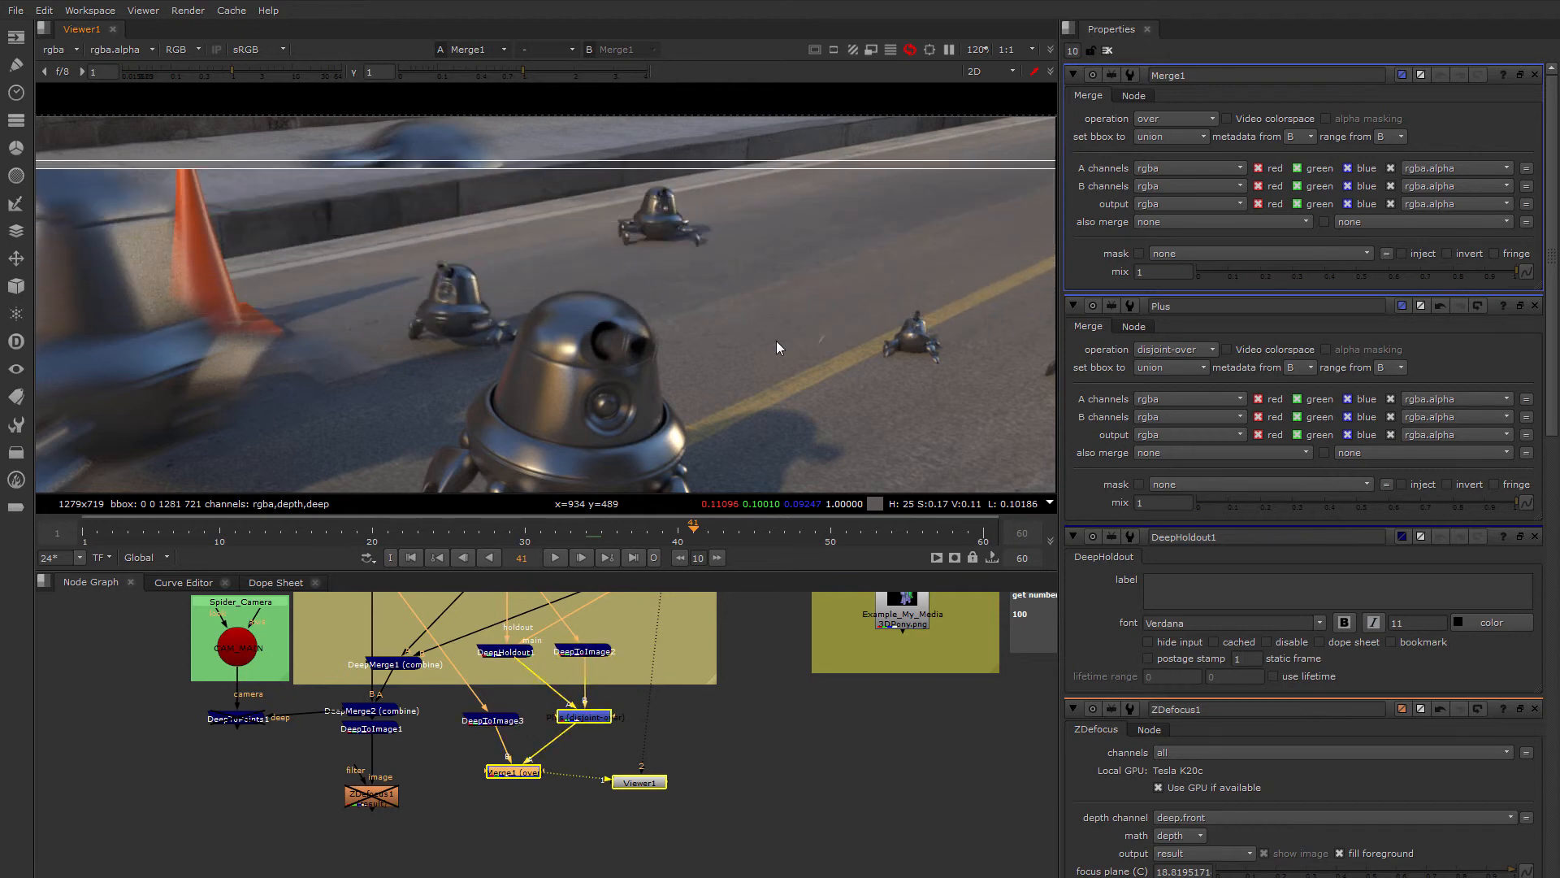
{"action": "scroll", "coordinate": [580, 705], "scroll_direction": "down", "scroll_amount": 3}
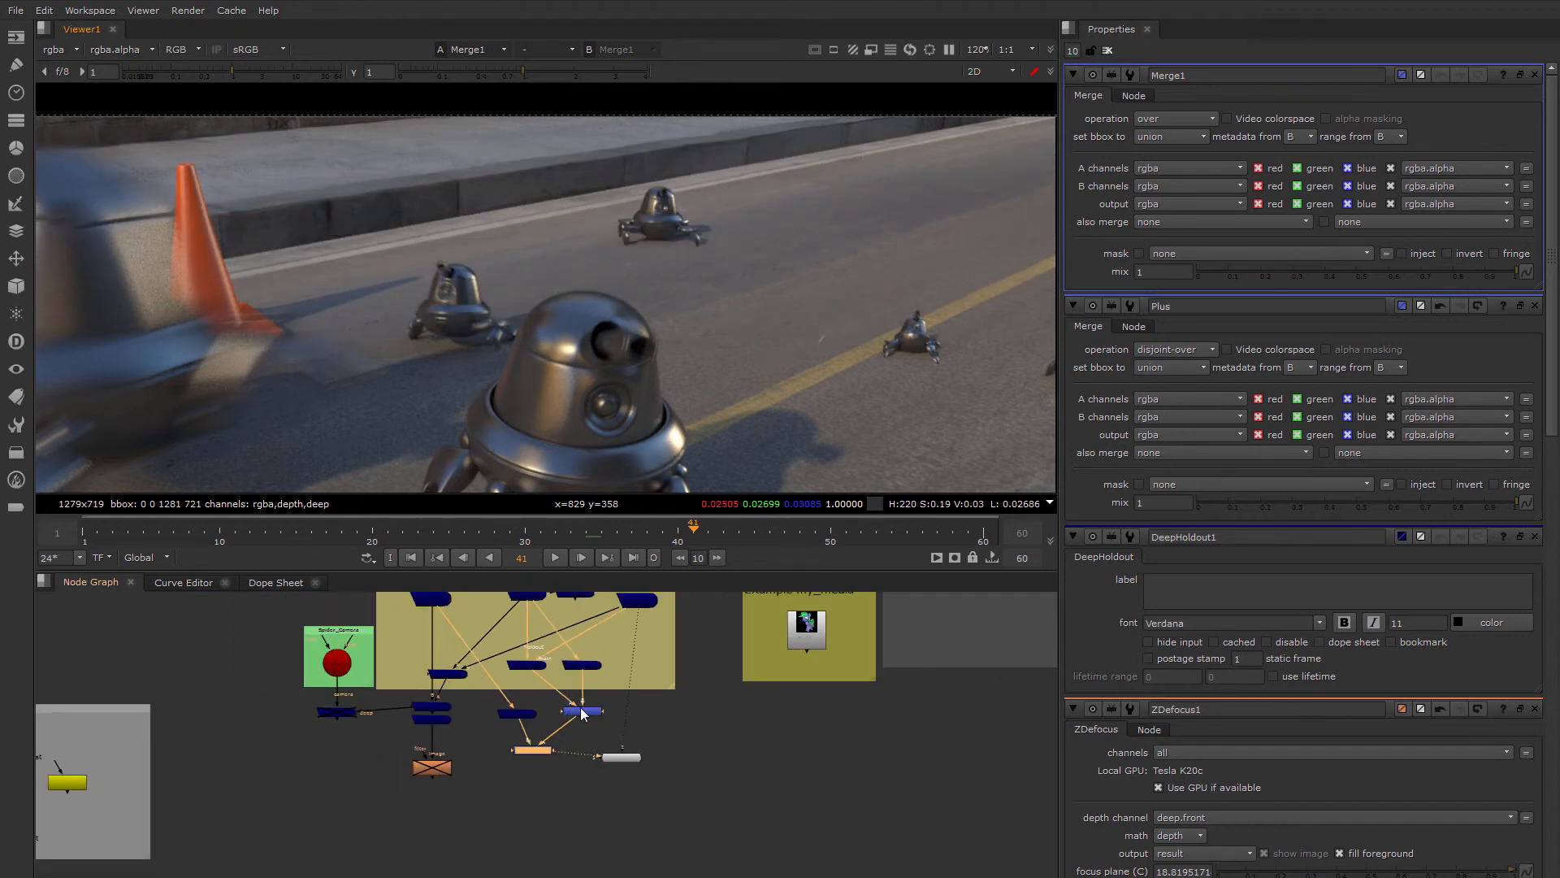
{"action": "middle_click_drag", "start_coordinate": [582, 707], "coordinate": [626, 738]}
{"action": "scroll", "coordinate": [603, 730], "scroll_direction": "up", "scroll_amount": 3}
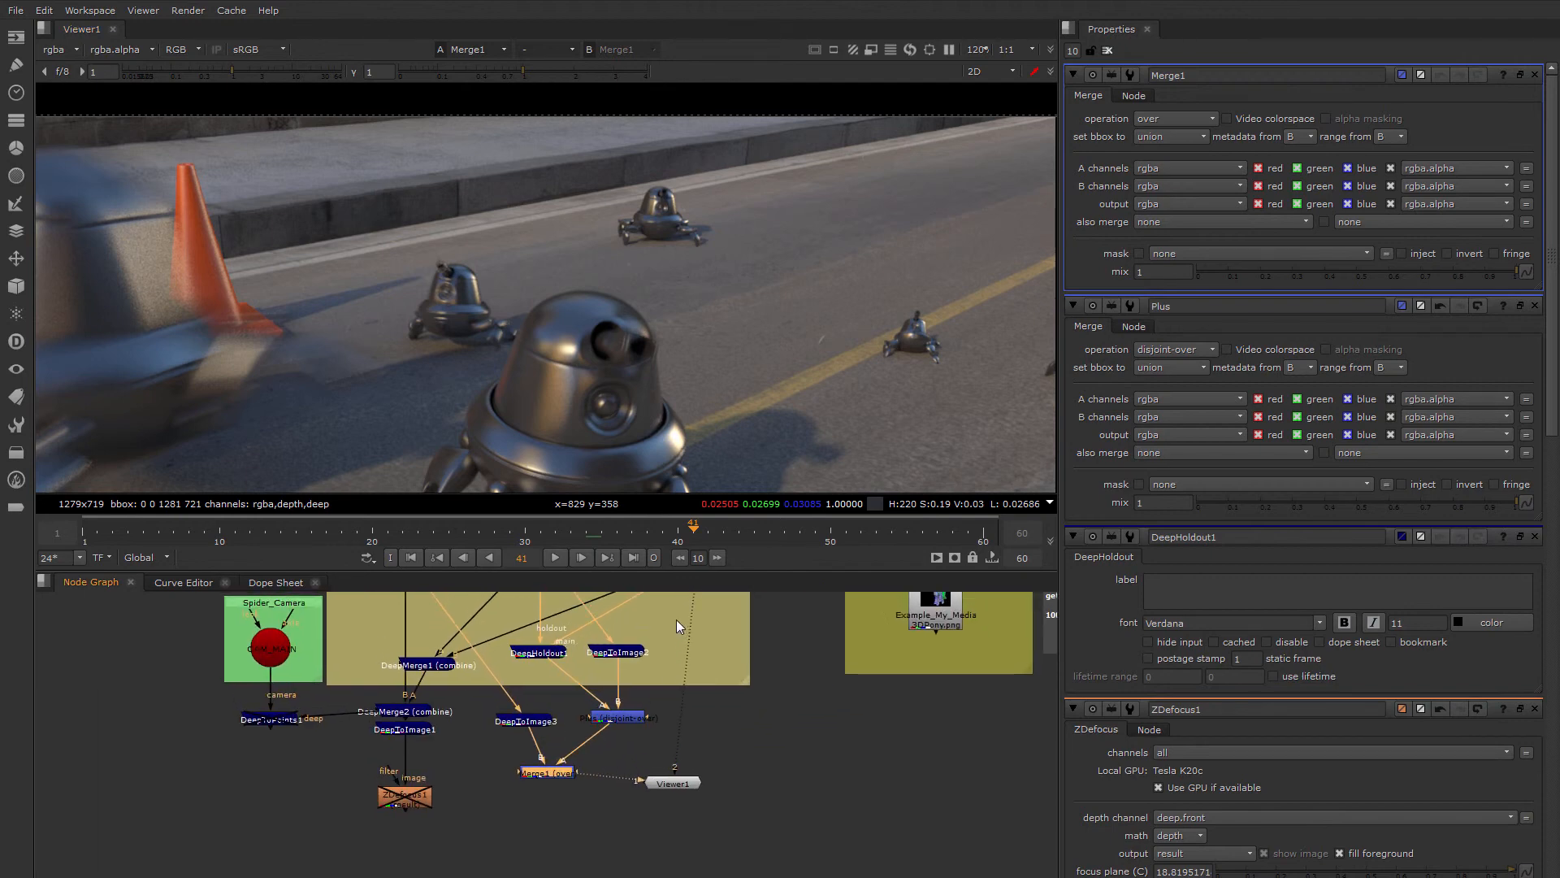
{"action": "left_click_drag", "start_coordinate": [676, 619], "coordinate": [496, 798]}
{"action": "key", "text": "Delete"}
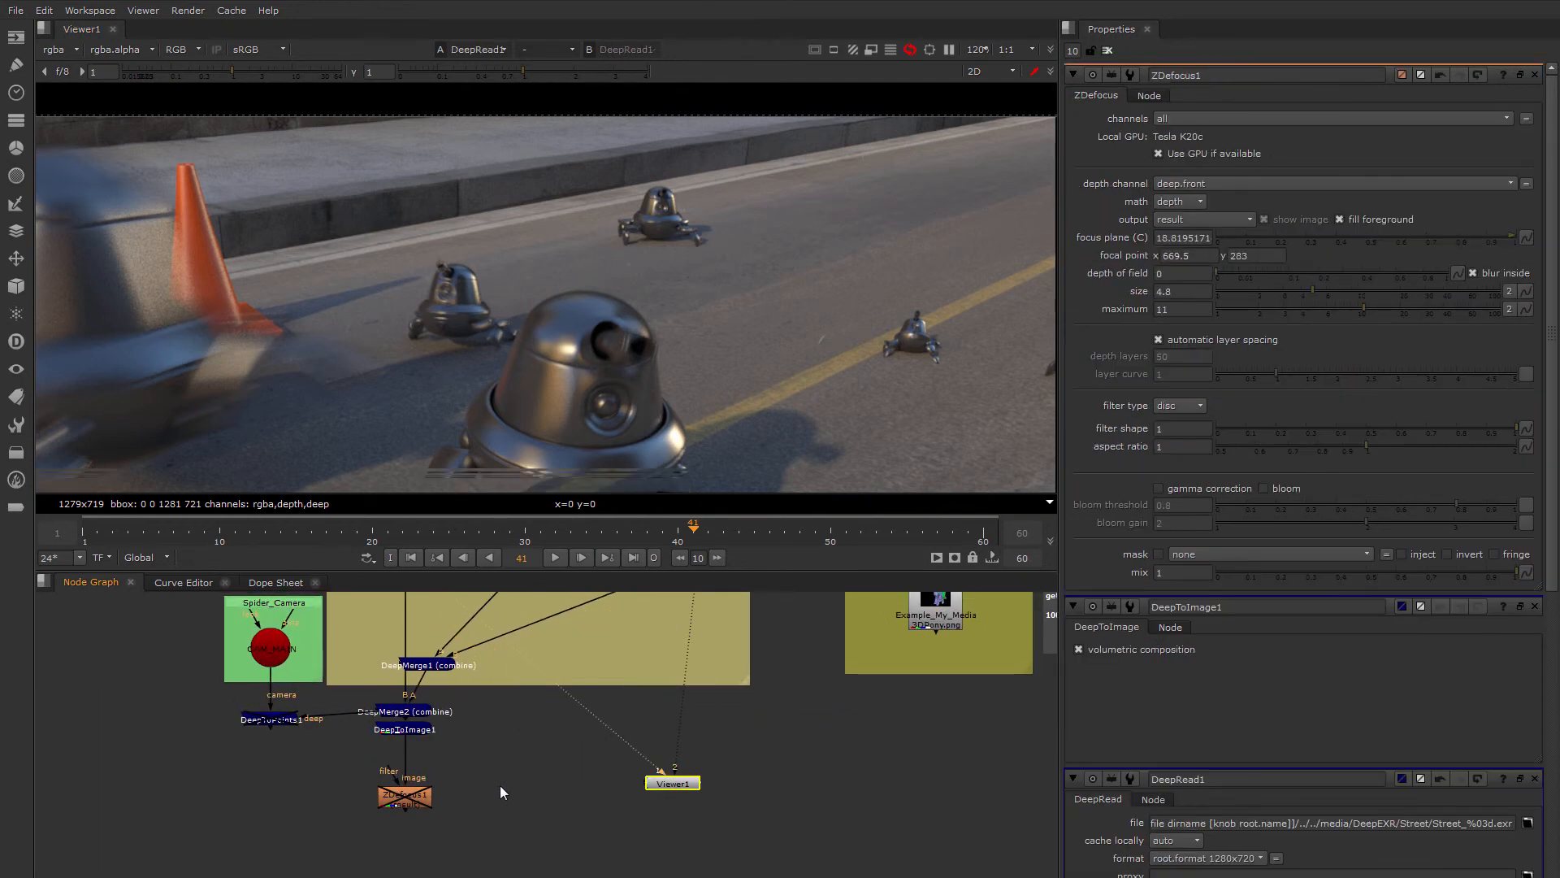
Shift DeepToImage1 slightly down below DeepMerge2 and view its deep-merged composite, framing the front spider
{"action": "middle_click_drag", "start_coordinate": [384, 681], "coordinate": [387, 618]}
{"action": "middle_click_drag", "start_coordinate": [465, 697], "coordinate": [478, 726]}
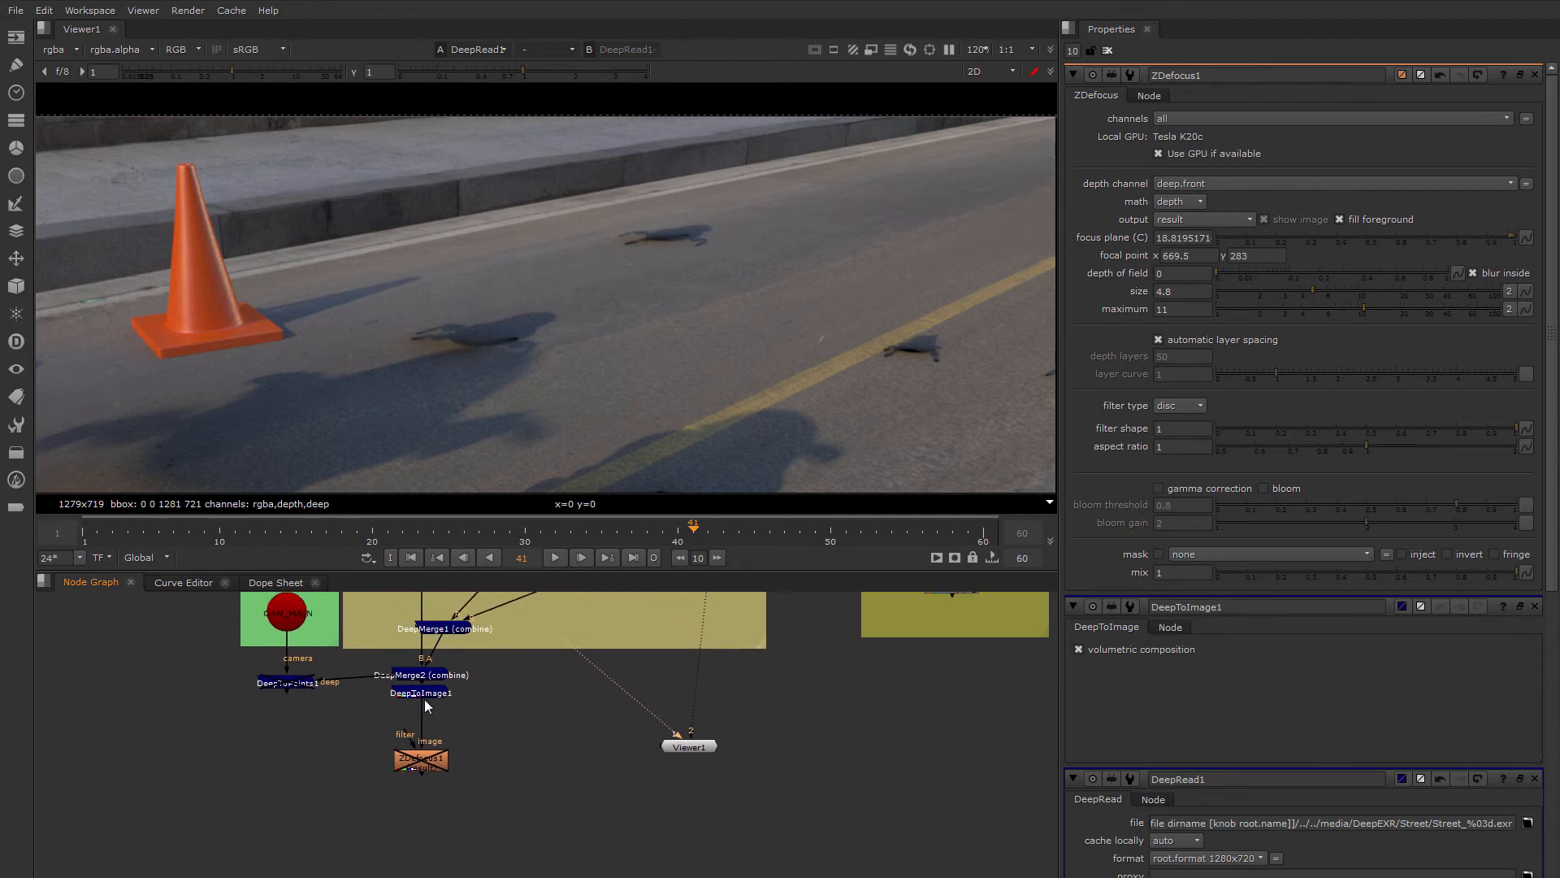
{"action": "left_click", "coordinate": [421, 705]}
{"action": "key", "text": "1"}
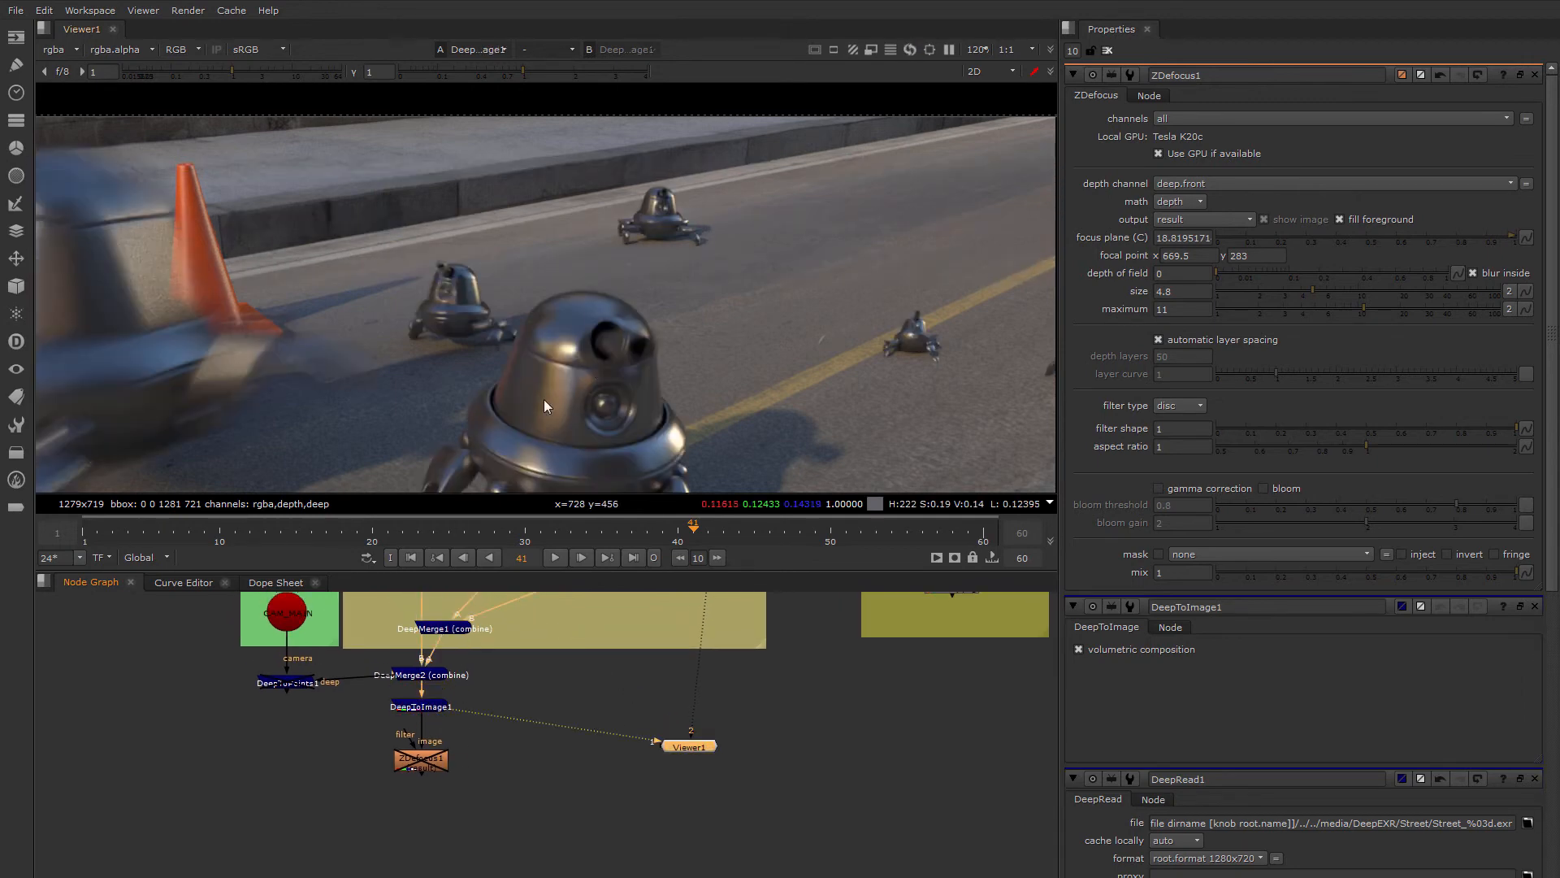
{"action": "middle_click_drag", "start_coordinate": [444, 404], "coordinate": [547, 338]}
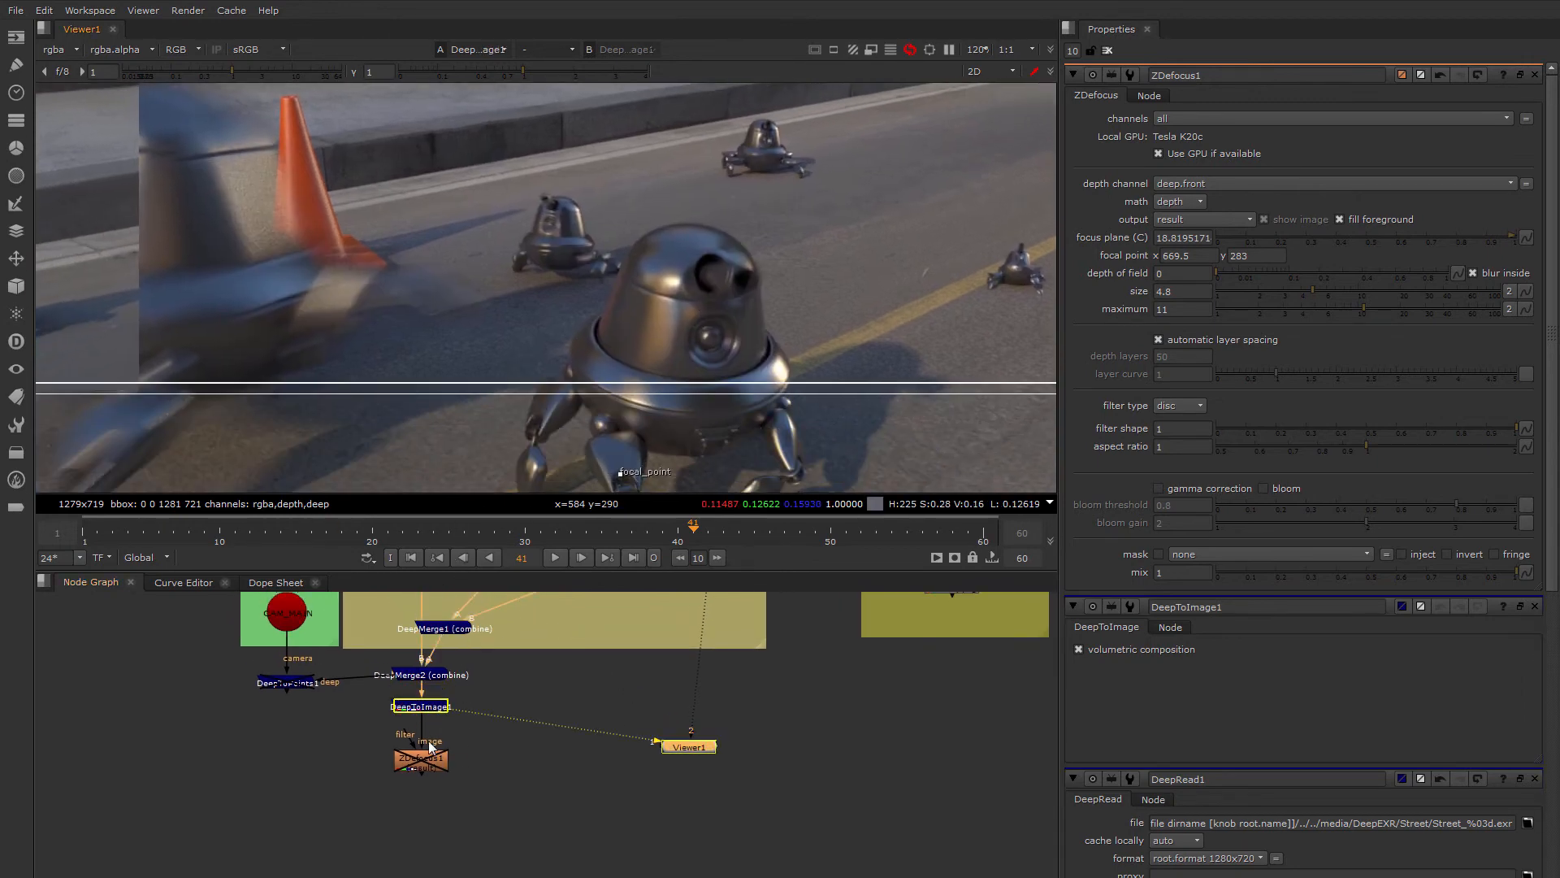
Re-enable ZDefocus1, view its result, and place the node directly below DeepToImage1
{"action": "key", "text": "d"}
{"action": "key", "text": "1"}
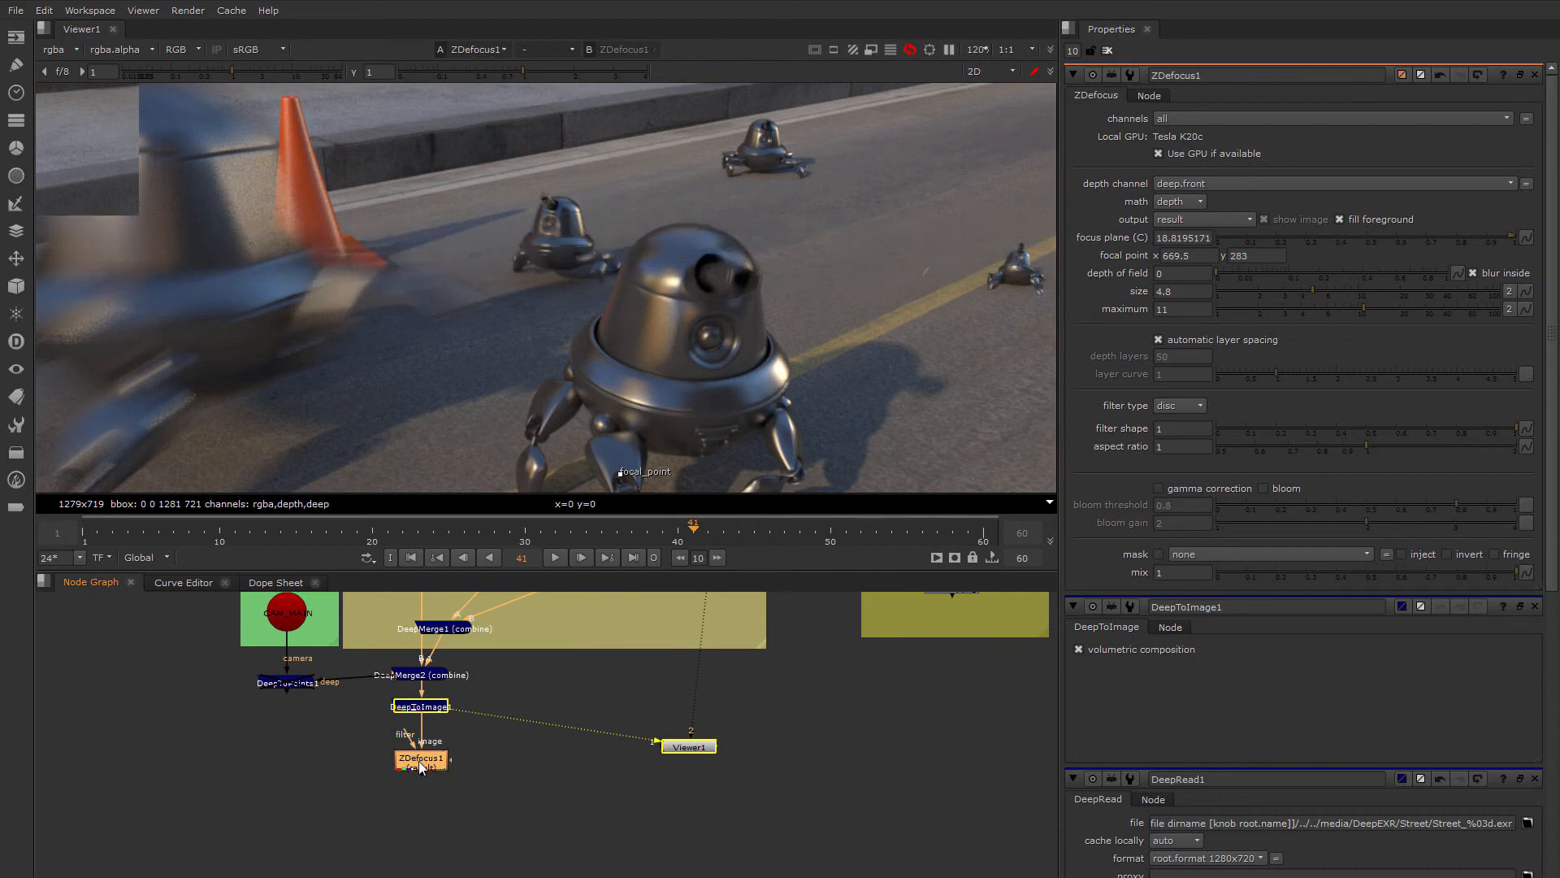
{"action": "middle_click_drag", "start_coordinate": [442, 775], "coordinate": [465, 718]}
{"action": "left_click_drag", "start_coordinate": [447, 712], "coordinate": [448, 691]}
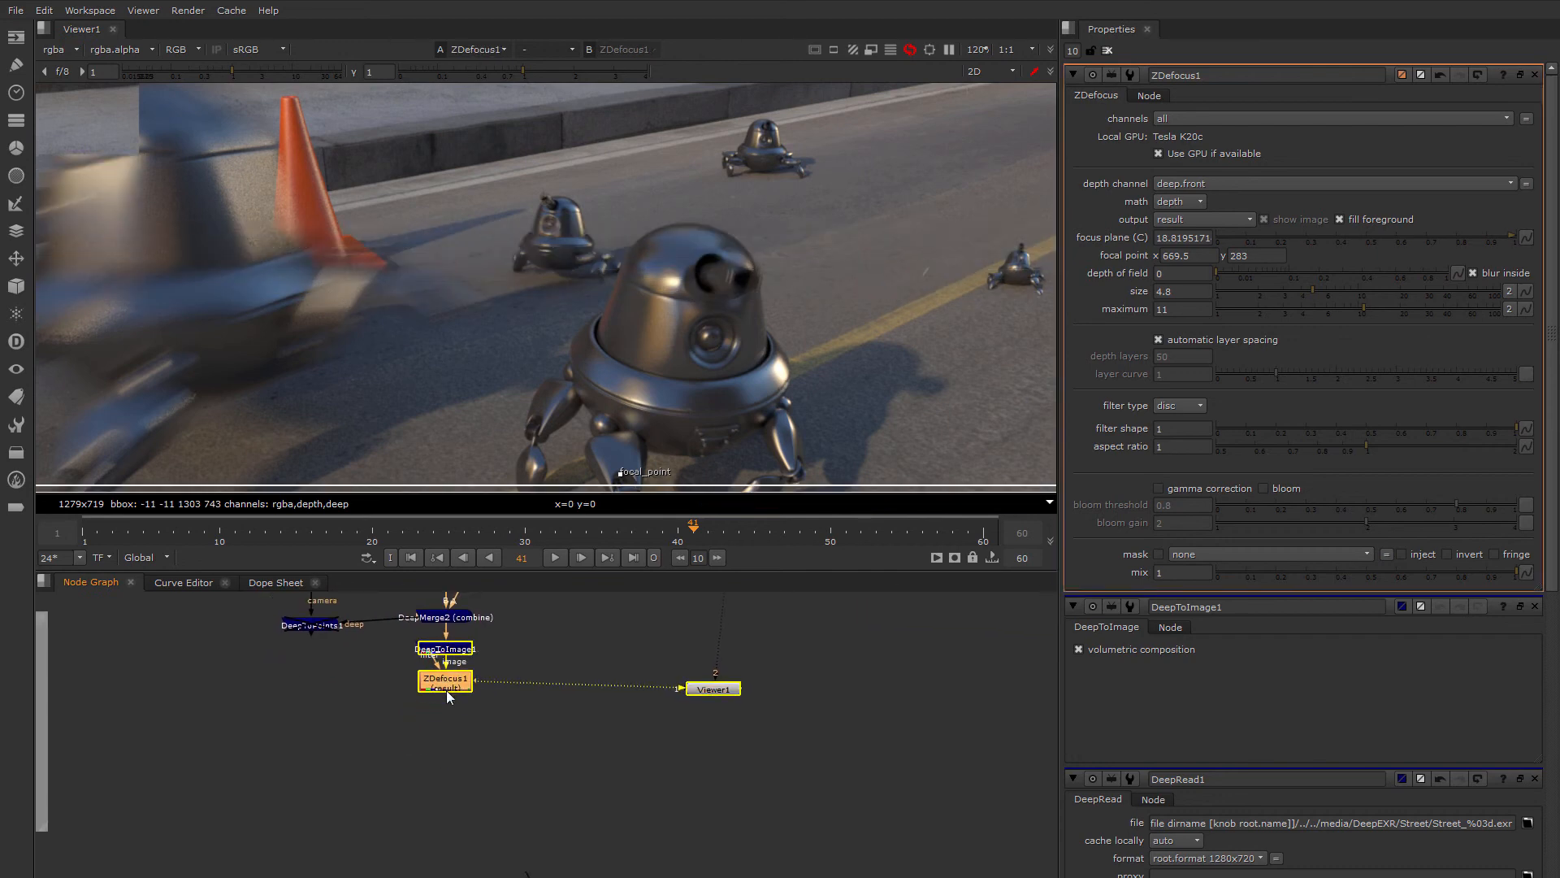
{"action": "middle_click_drag", "start_coordinate": [453, 705], "coordinate": [472, 657]}
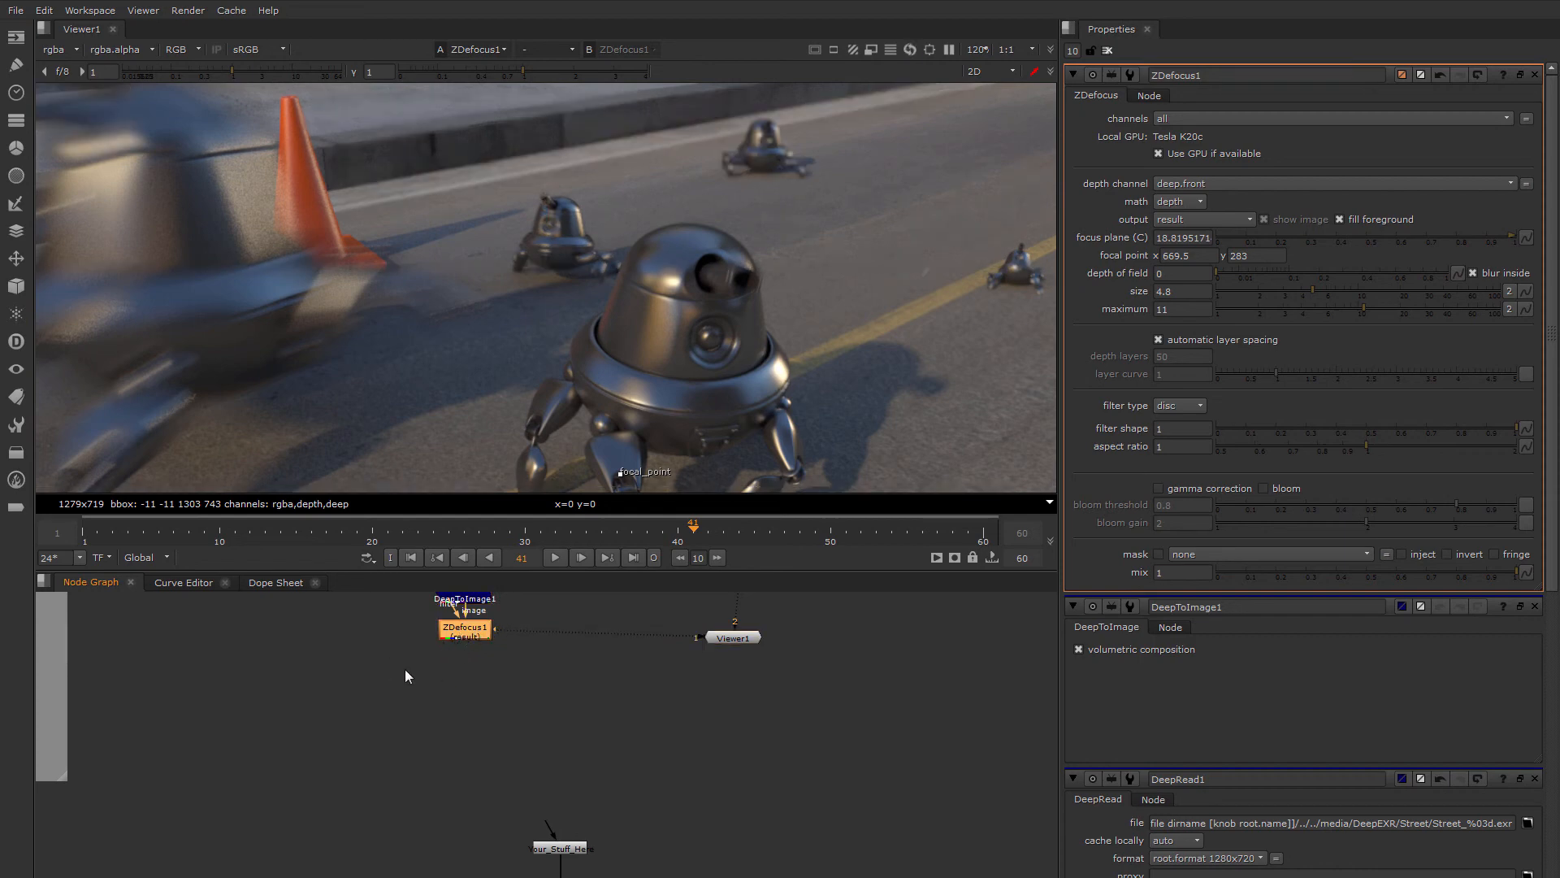
{"action": "middle_click_drag", "start_coordinate": [461, 639], "coordinate": [465, 700]}
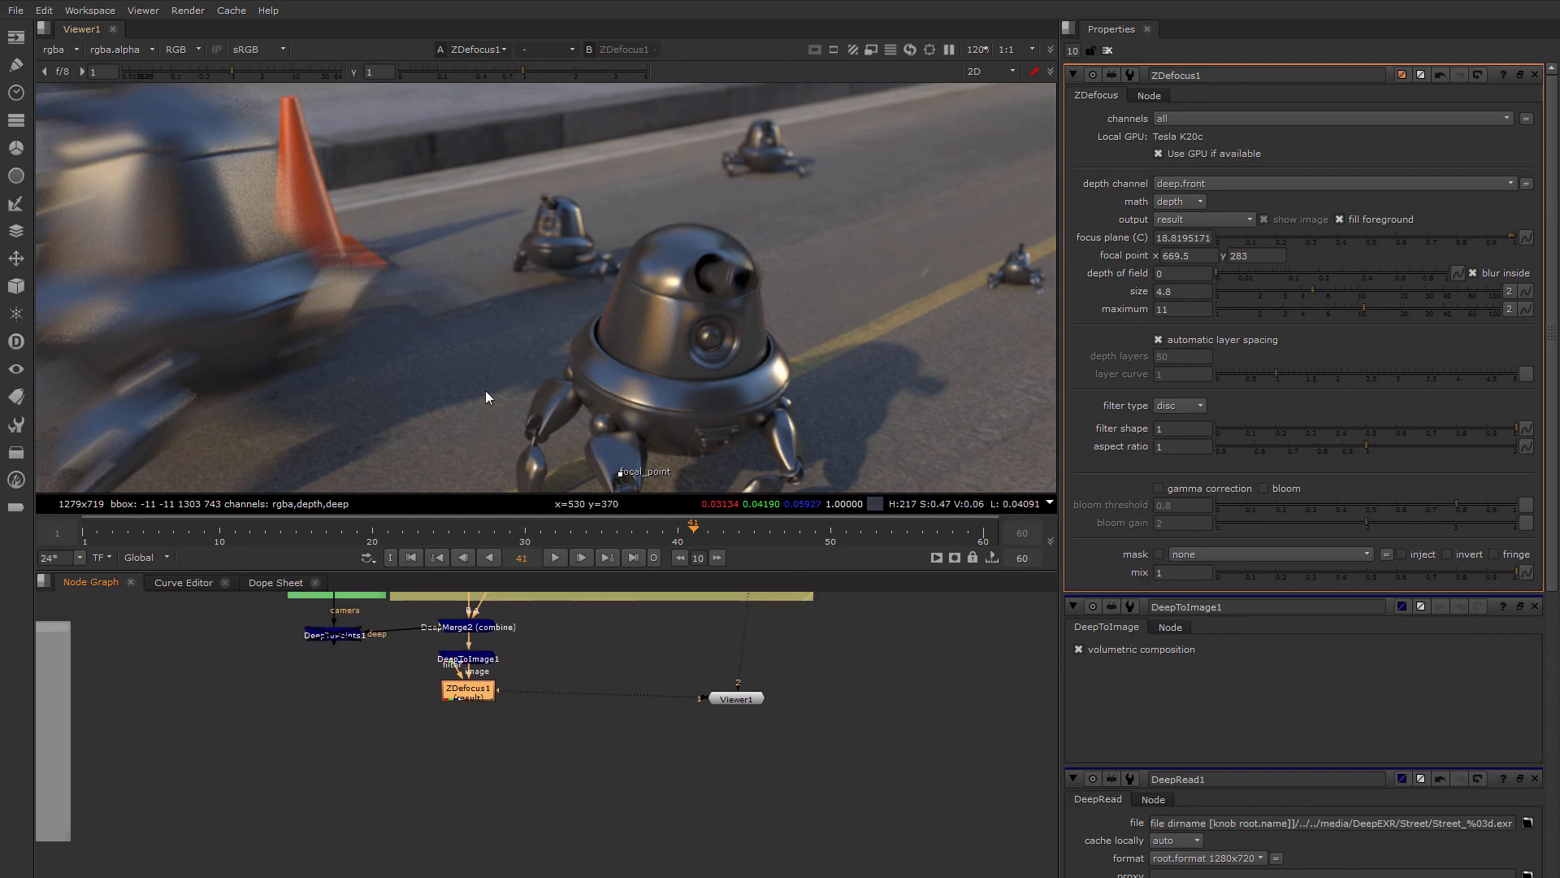